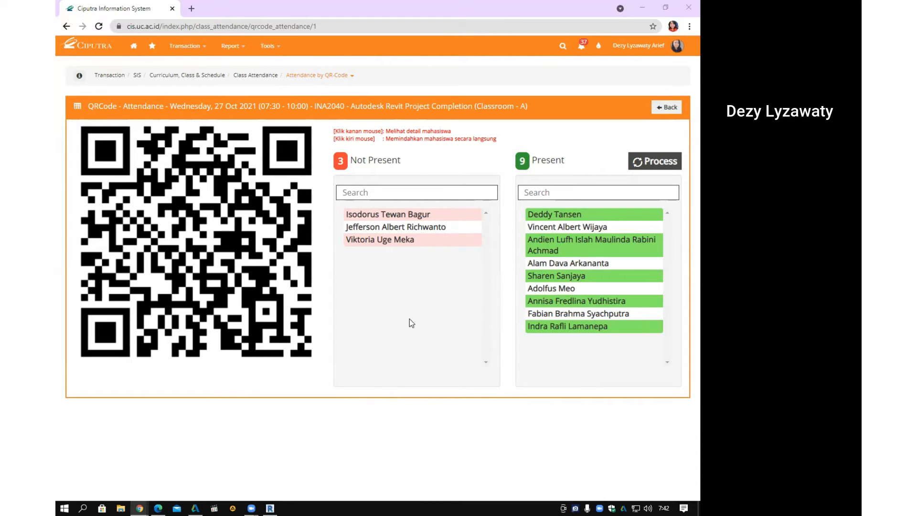
- Move one more student from Not Present to Present, then minimize the attendance window
{"action": "left_click", "coordinate": [431, 227]}
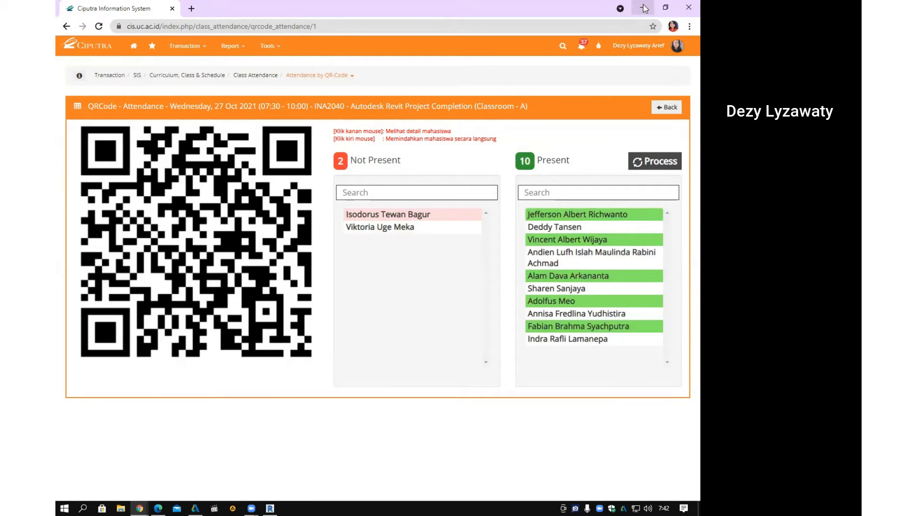
{"action": "left_click", "coordinate": [642, 8]}
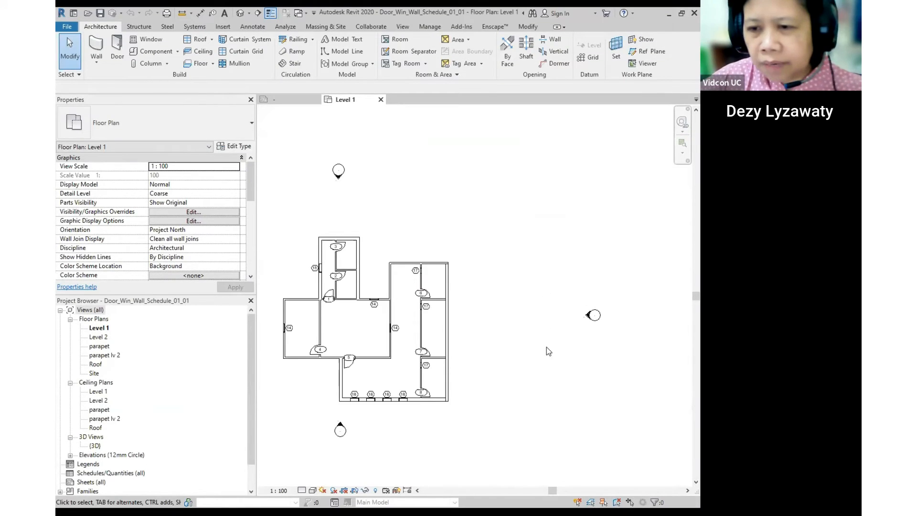
{"action": "middle_click_drag", "start_coordinate": [517, 332], "coordinate": [535, 279]}
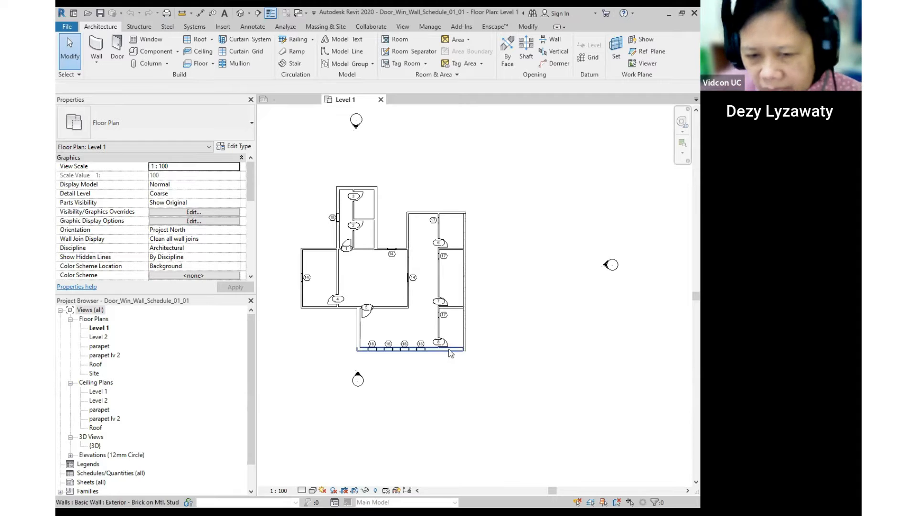
{"action": "middle_click_drag", "start_coordinate": [405, 263], "coordinate": [449, 256]}
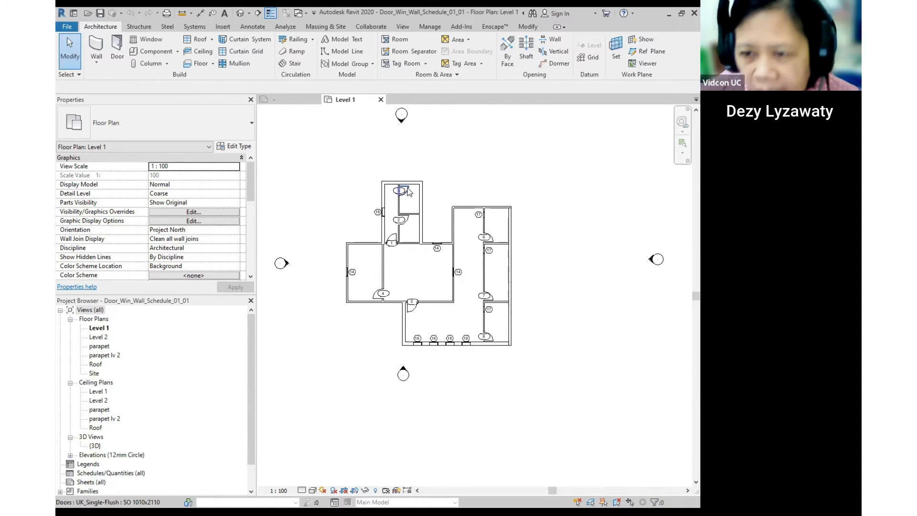
- Orbit the Default 3D view to inspect the building from the front and from above
{"action": "left_click", "coordinate": [240, 13]}
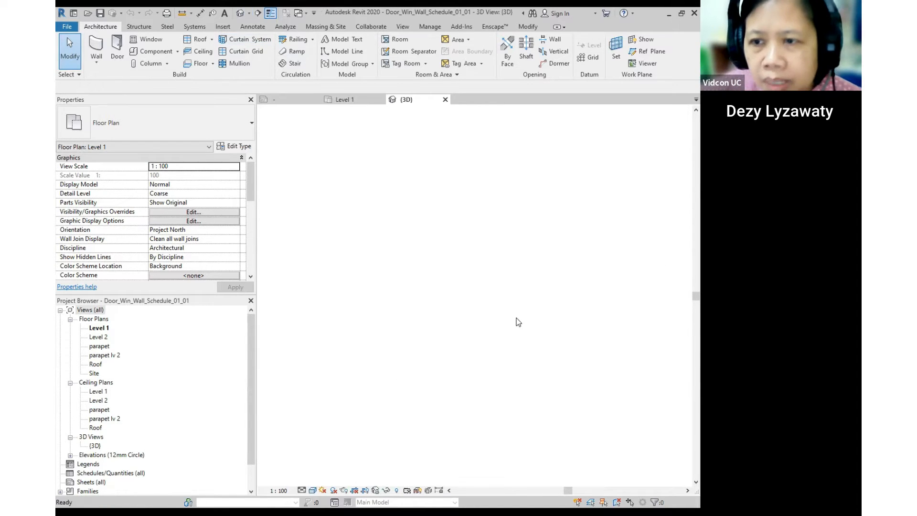
{"action": "middle_click_drag", "start_coordinate": [439, 264], "coordinate": [467, 148], "text": "shift"}
{"action": "middle_click_drag", "start_coordinate": [466, 83], "coordinate": [374, 374], "text": "shift"}
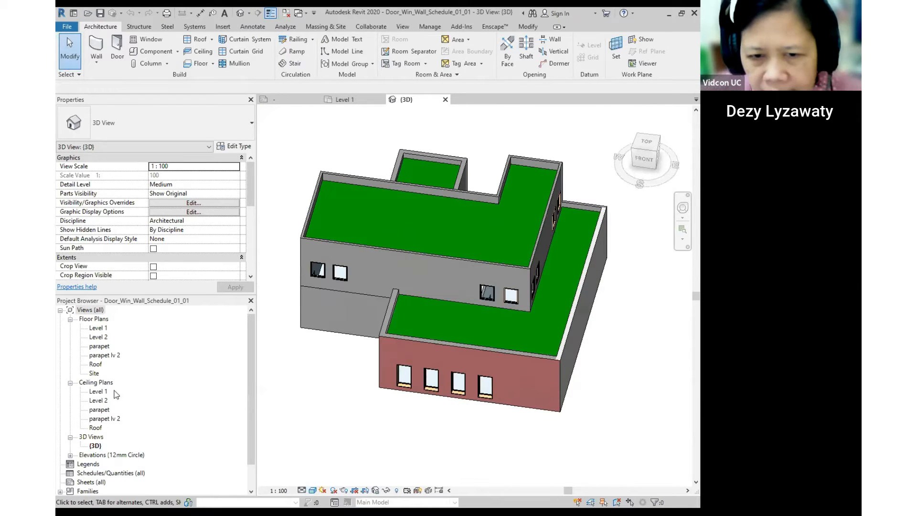
- Inspect the Level 2 floor plan up close, then return to the Level 1 plan
{"action": "left_click", "coordinate": [102, 329]}
{"action": "double_click", "coordinate": [101, 337]}
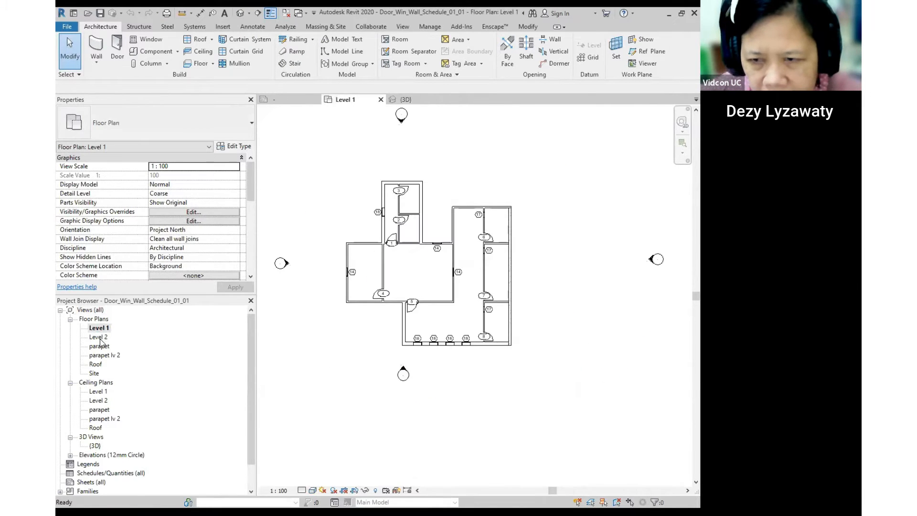
{"action": "scroll", "coordinate": [469, 286], "scroll_direction": "up", "scroll_amount": 5}
{"action": "middle_click_drag", "start_coordinate": [380, 332], "coordinate": [436, 276]}
{"action": "scroll", "coordinate": [436, 276], "scroll_direction": "down", "scroll_amount": 3}
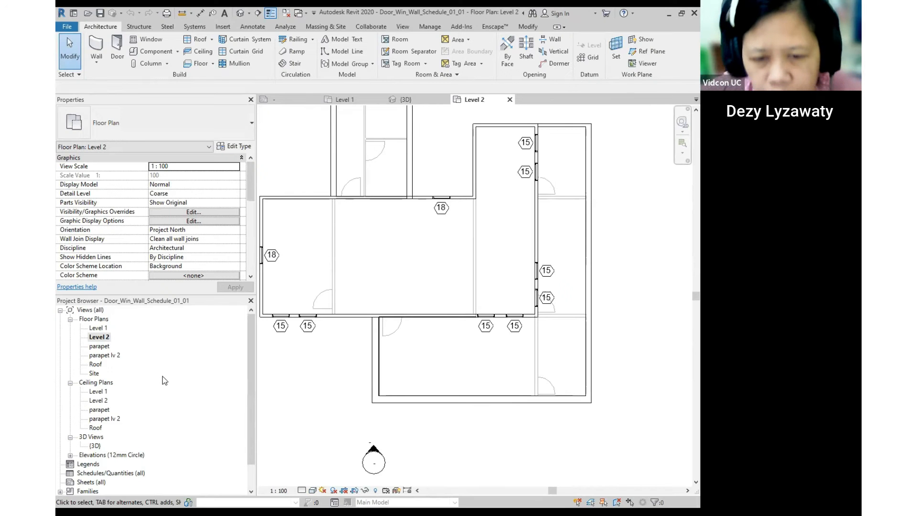
{"action": "scroll", "coordinate": [417, 341], "scroll_direction": "down", "scroll_amount": 3}
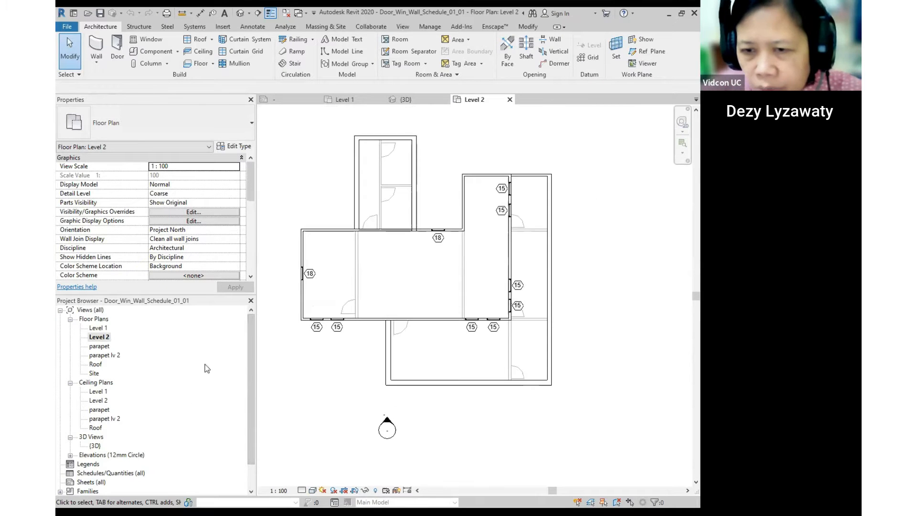
{"action": "double_click", "coordinate": [98, 328]}
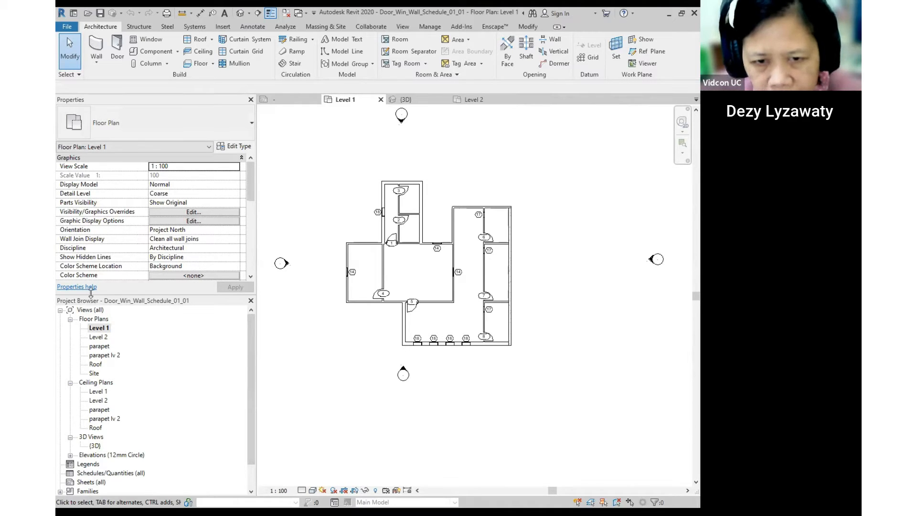
- Start a new schedule from the Schedules/Quantities group in the Project Browser
{"action": "key", "text": "ctrl"}
{"action": "key", "text": "ctrl"}
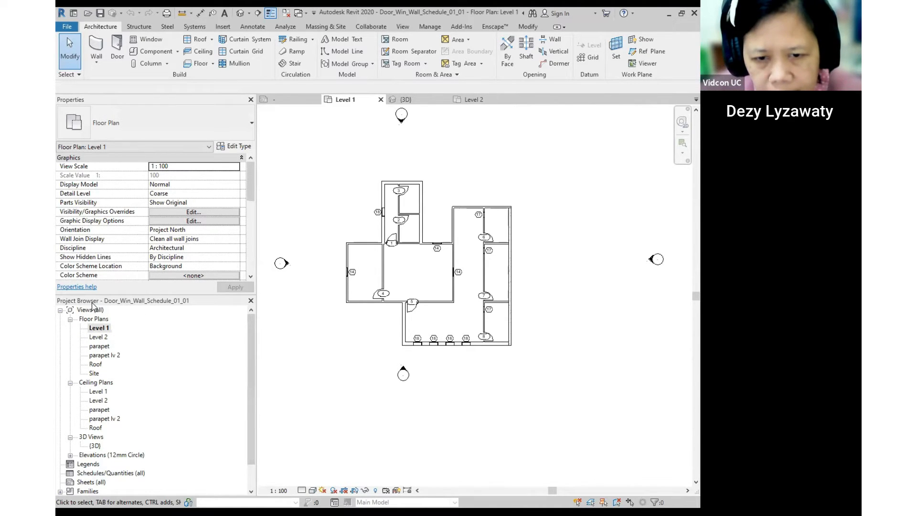
{"action": "key", "text": "ctrl"}
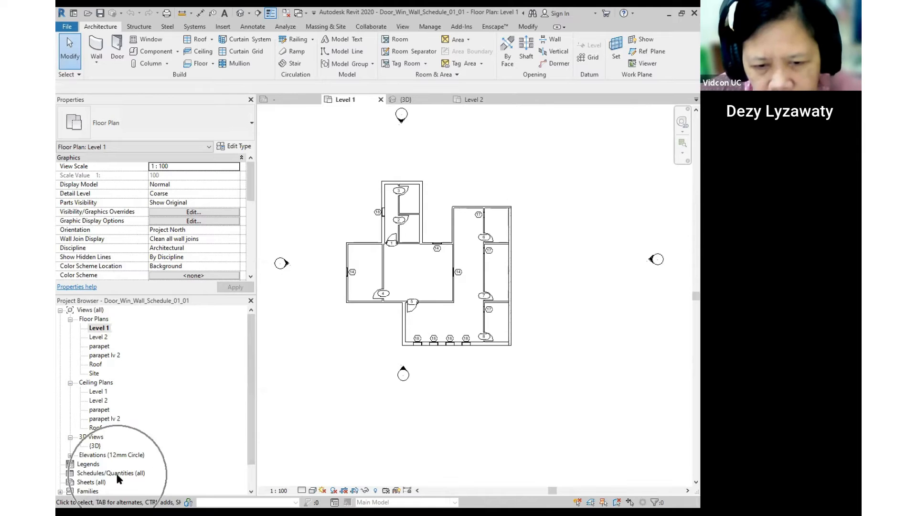
{"action": "left_click", "coordinate": [117, 473]}
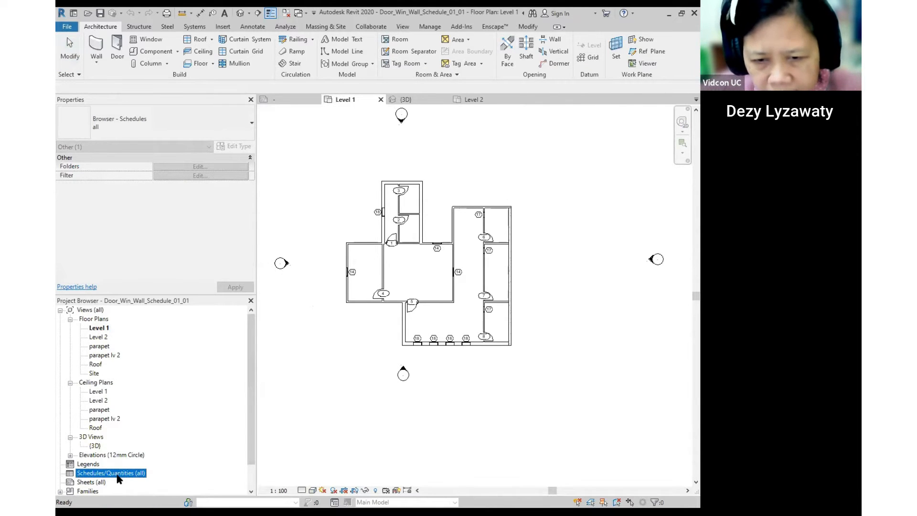
{"action": "right_click", "coordinate": [119, 478]}
{"action": "key", "text": "ctrl"}
{"action": "key", "text": "ctrl"}
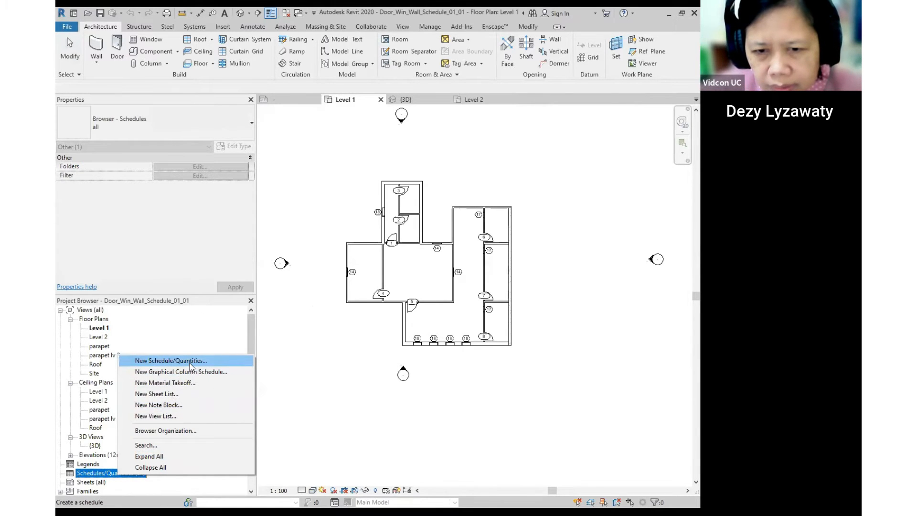
{"action": "left_click", "coordinate": [190, 361]}
- Filter categories to Architecture only and create the Door Schedule for the Doors category
{"action": "left_click", "coordinate": [352, 191]}
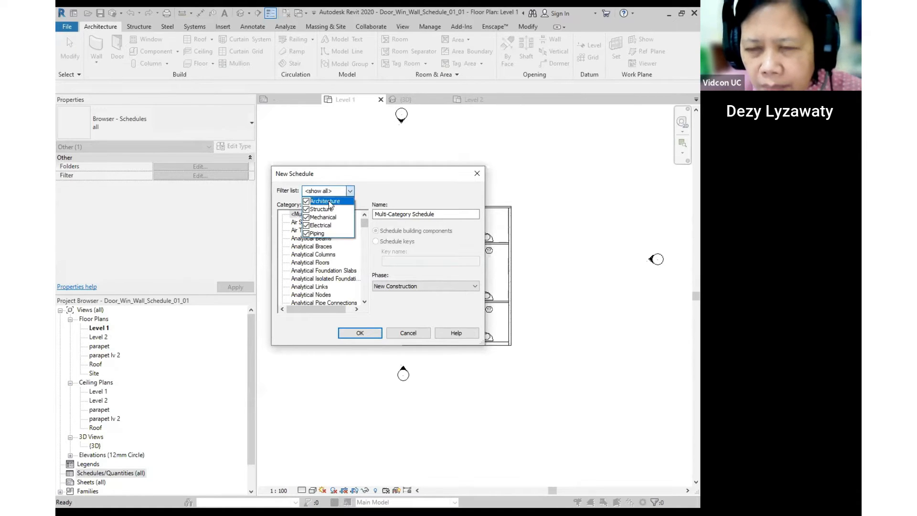
{"action": "left_click", "coordinate": [307, 233]}
{"action": "left_click", "coordinate": [307, 225]}
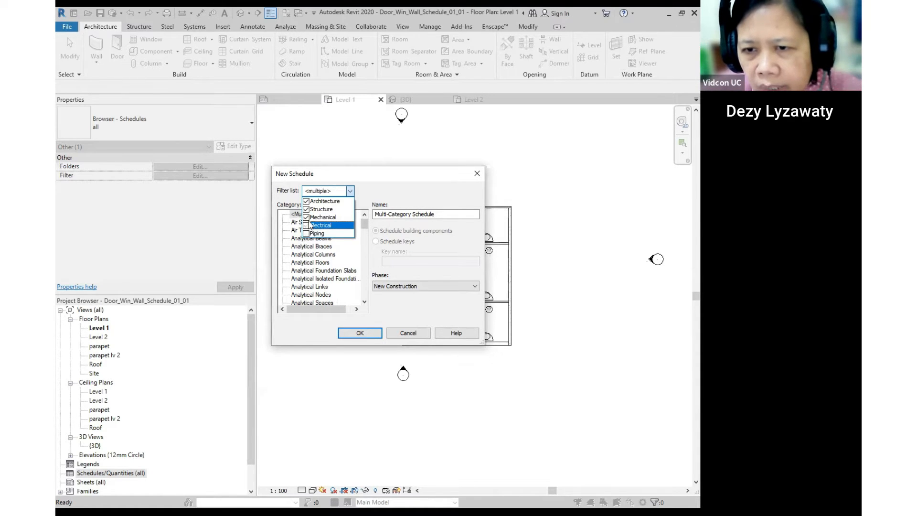
{"action": "left_click", "coordinate": [308, 217]}
{"action": "left_click", "coordinate": [306, 209]}
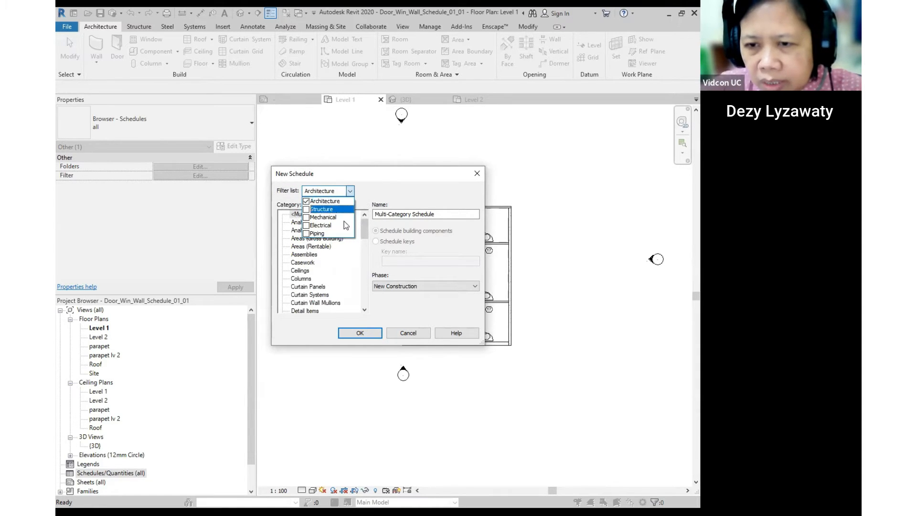
{"action": "left_click", "coordinate": [364, 249]}
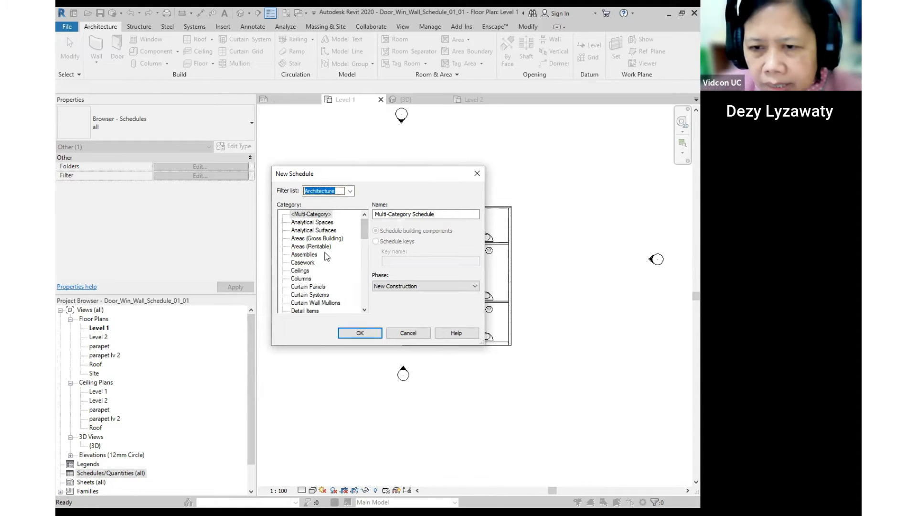
{"action": "scroll", "coordinate": [322, 250], "scroll_direction": "down", "scroll_amount": 1}
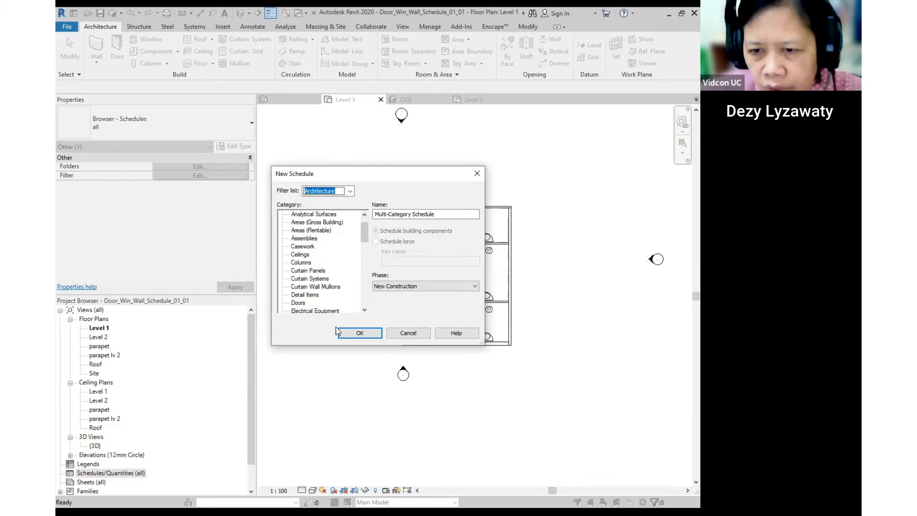
{"action": "left_click", "coordinate": [299, 296]}
{"action": "key", "text": "ctrl"}
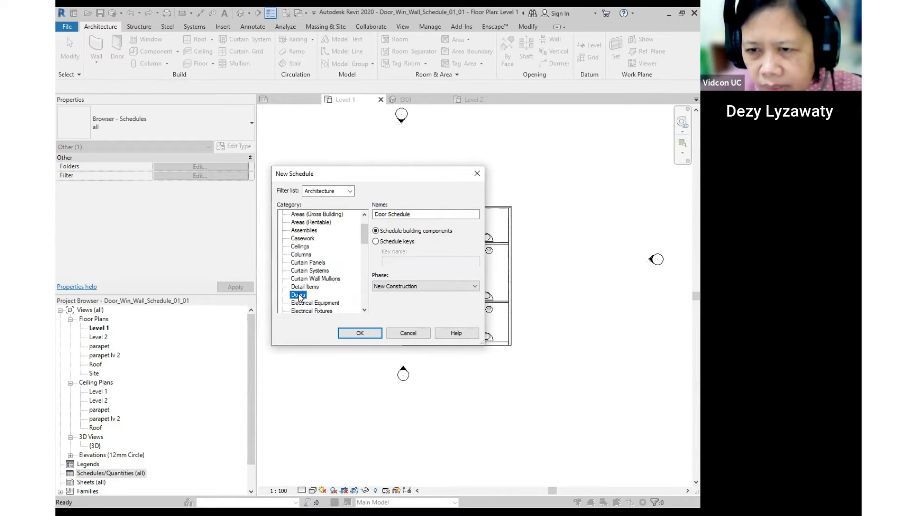
{"action": "key", "text": "ctrl"}
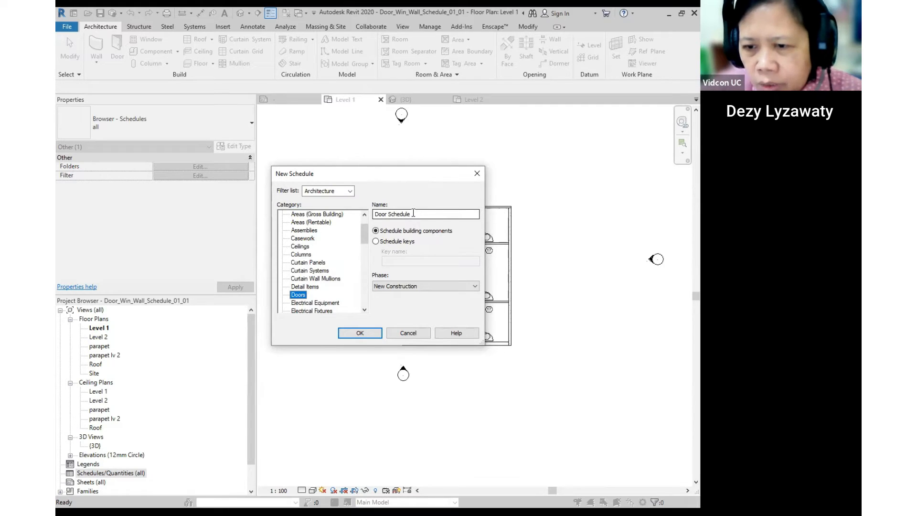
{"action": "key", "text": "ctrl"}
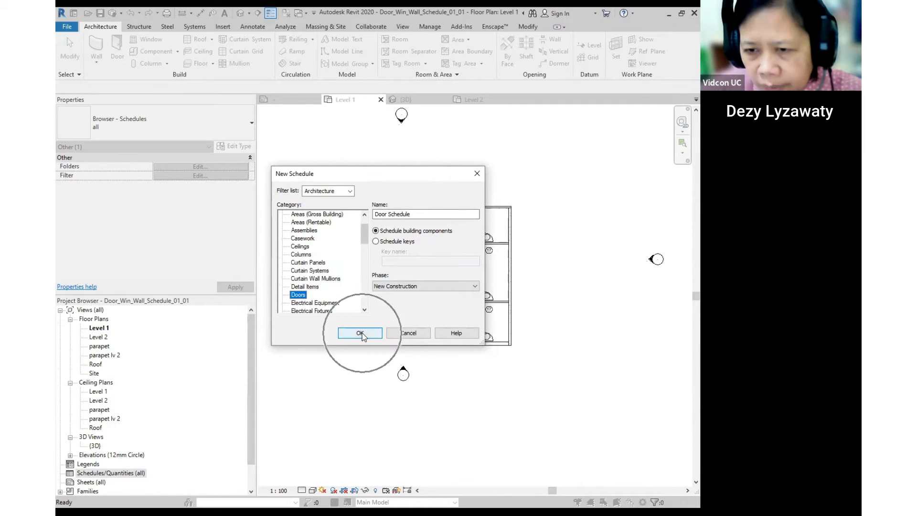
{"action": "left_click", "coordinate": [360, 333]}
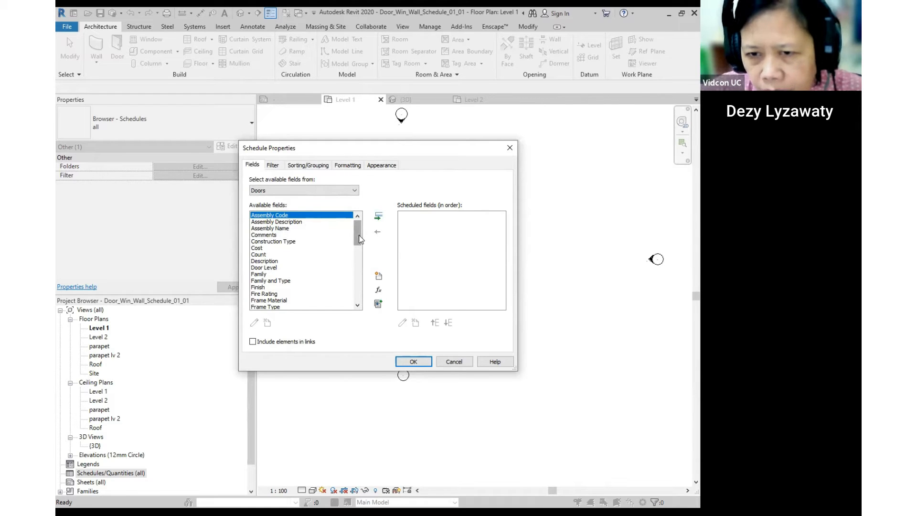
- Add the Family and Type and Level fields to the door schedule
{"action": "left_click", "coordinate": [270, 281]}
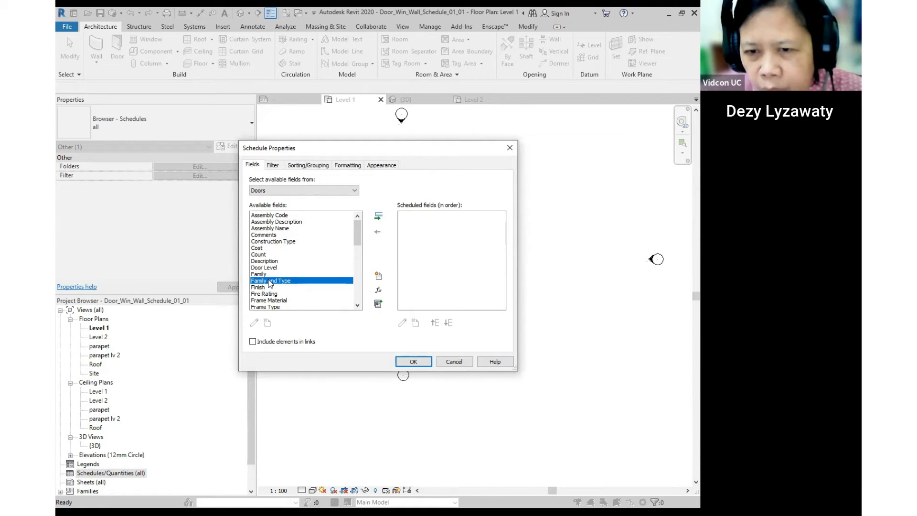
{"action": "left_click", "coordinate": [269, 281]}
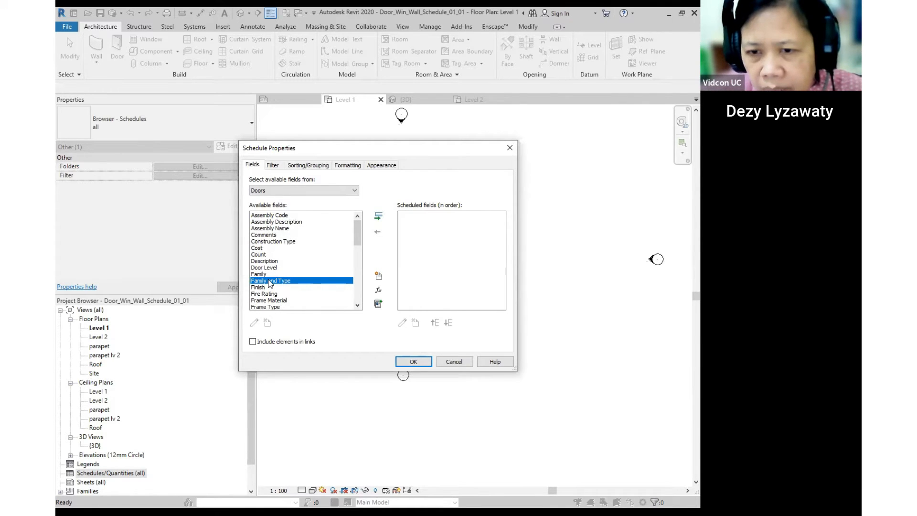
{"action": "left_click", "coordinate": [270, 282]}
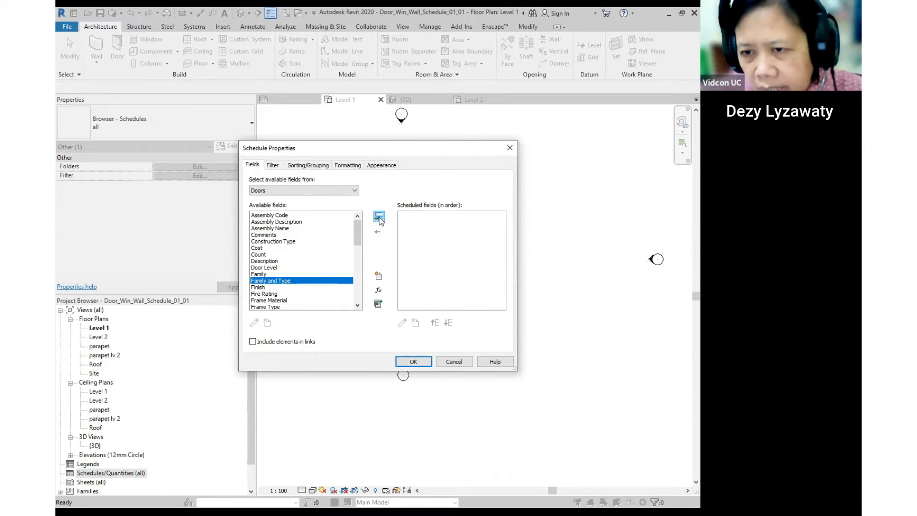
{"action": "left_click", "coordinate": [378, 217]}
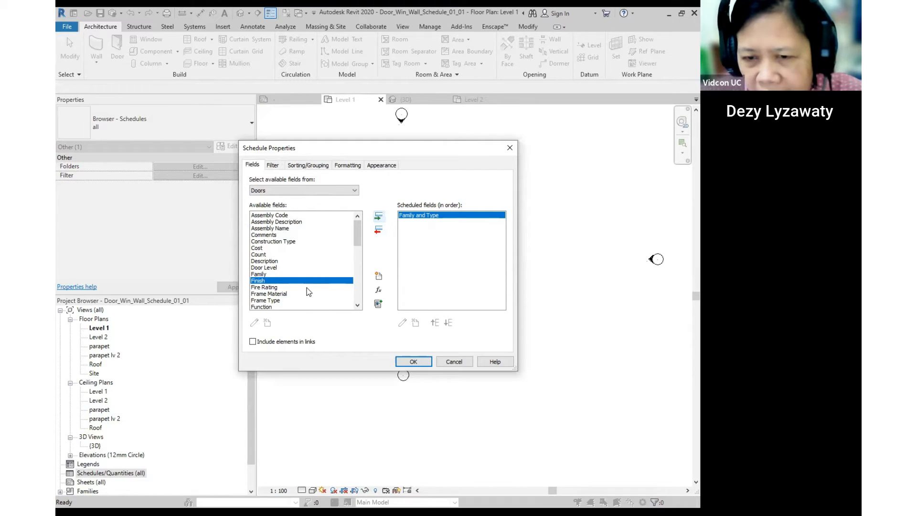
{"action": "scroll", "coordinate": [308, 292], "scroll_direction": "down", "scroll_amount": 4}
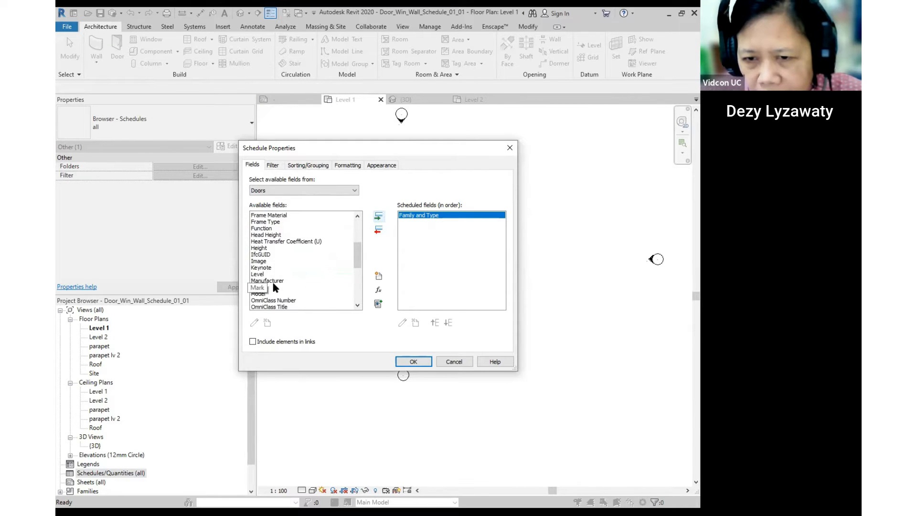
{"action": "left_click", "coordinate": [256, 275]}
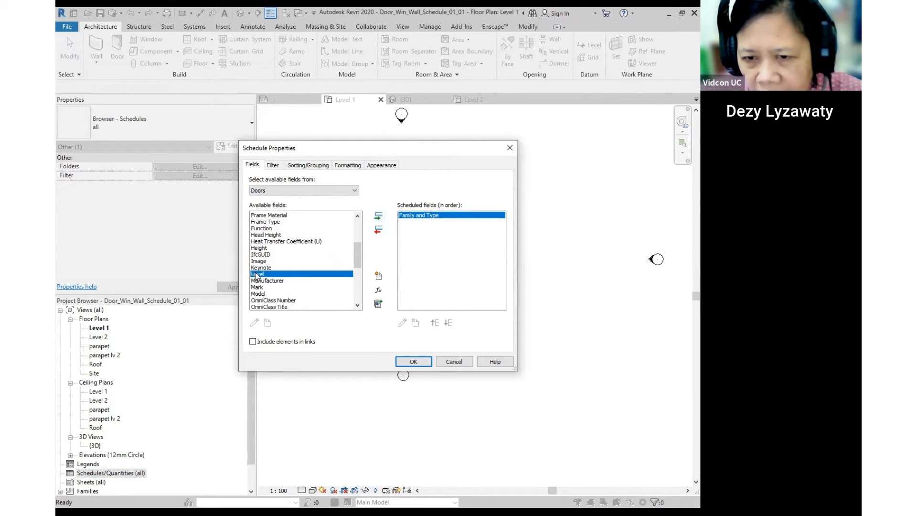
{"action": "left_click", "coordinate": [378, 219]}
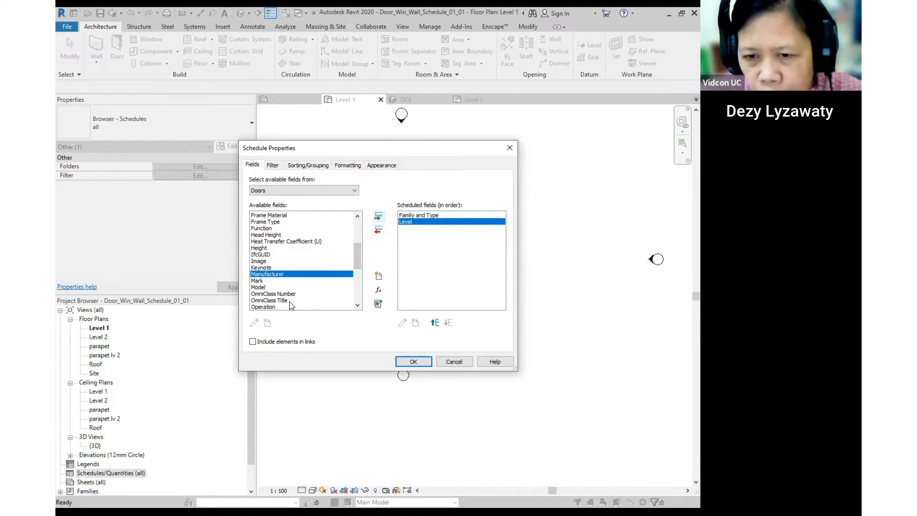
- Add the Width and Height fields to the schedule
{"action": "scroll", "coordinate": [292, 306], "scroll_direction": "down", "scroll_amount": 3}
{"action": "scroll", "coordinate": [273, 296], "scroll_direction": "up", "scroll_amount": 1}
{"action": "scroll", "coordinate": [273, 296], "scroll_direction": "down", "scroll_amount": 4}
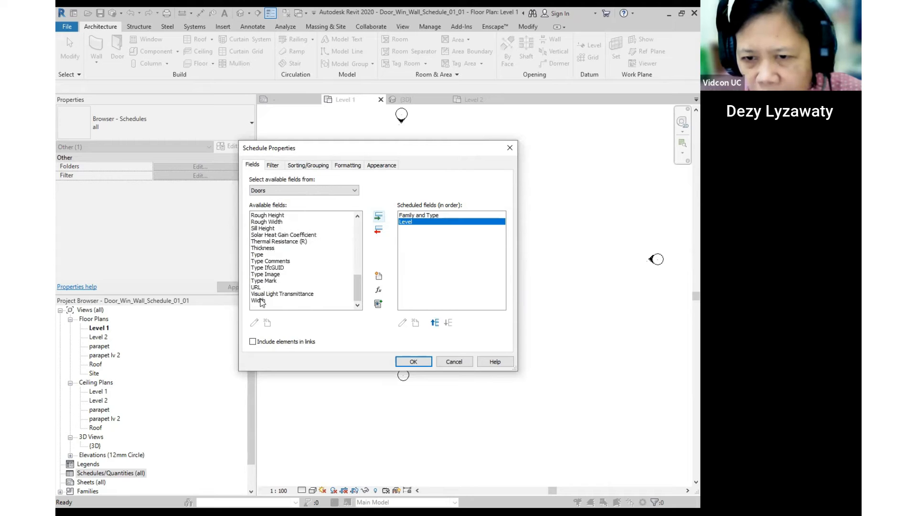
{"action": "left_click", "coordinate": [261, 301]}
{"action": "left_click", "coordinate": [378, 216]}
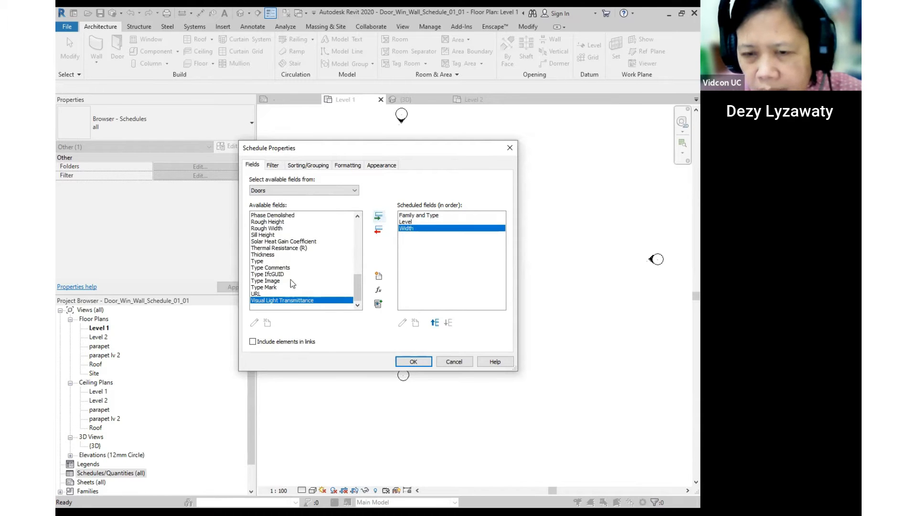
{"action": "scroll", "coordinate": [287, 277], "scroll_direction": "up", "scroll_amount": 5}
{"action": "scroll", "coordinate": [282, 273], "scroll_direction": "up", "scroll_amount": 4}
{"action": "scroll", "coordinate": [282, 271], "scroll_direction": "down", "scroll_amount": 3}
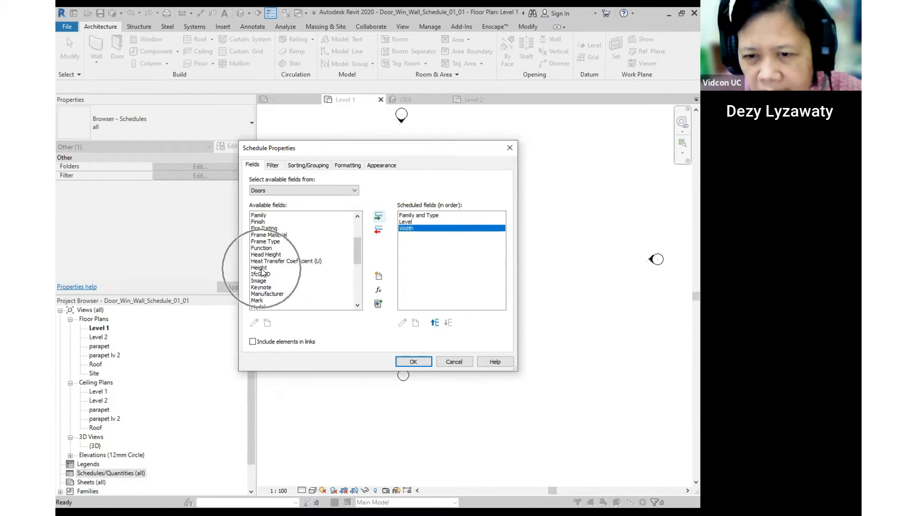
{"action": "left_click", "coordinate": [262, 268]}
{"action": "key", "text": "ctrl"}
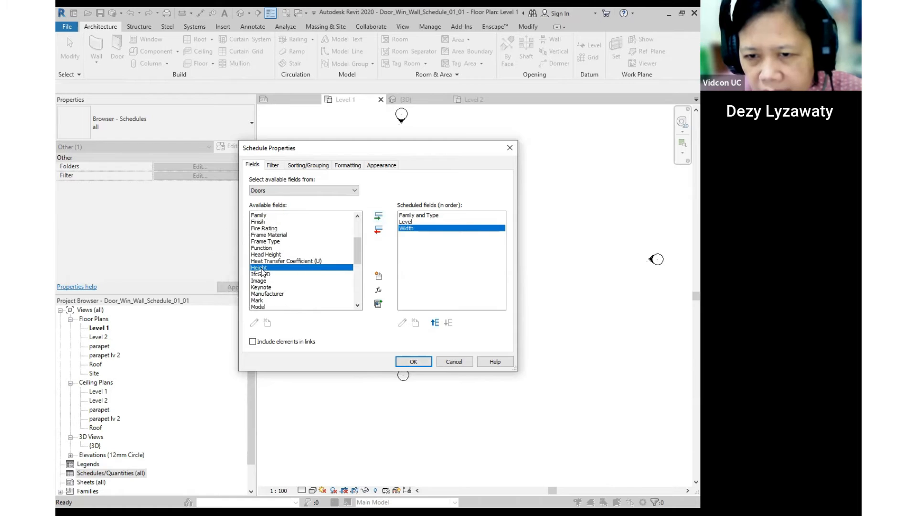
{"action": "left_click", "coordinate": [379, 216]}
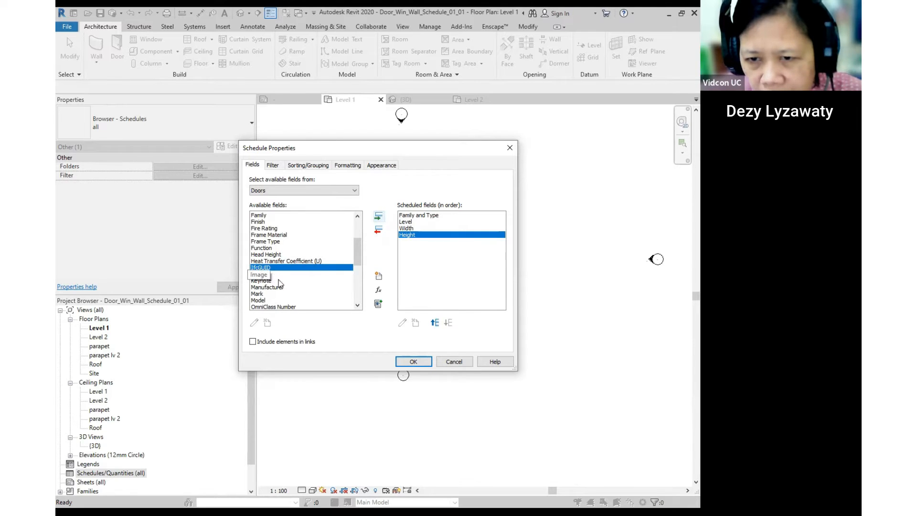
- Add the Cost and Count fields to the schedule
{"action": "scroll", "coordinate": [280, 282], "scroll_direction": "down", "scroll_amount": 2}
{"action": "scroll", "coordinate": [282, 280], "scroll_direction": "up", "scroll_amount": 4}
{"action": "scroll", "coordinate": [281, 278], "scroll_direction": "up", "scroll_amount": 1}
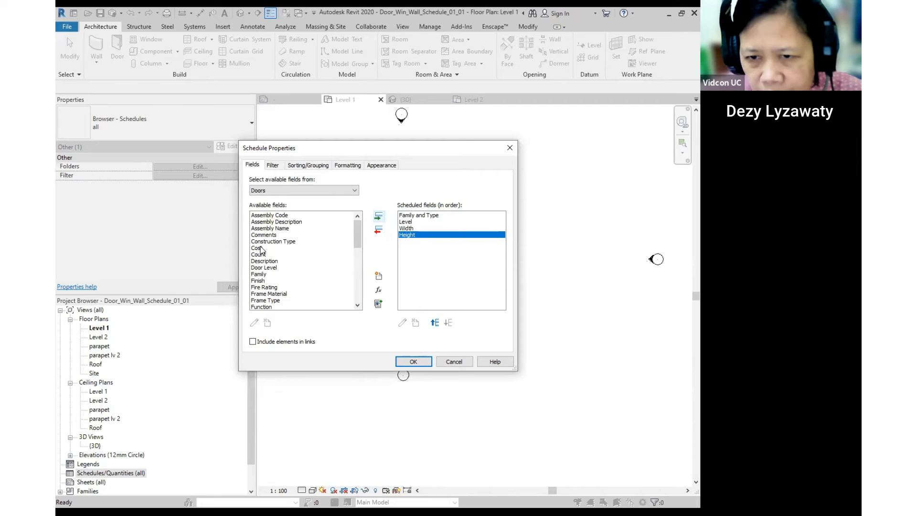
{"action": "left_click", "coordinate": [261, 248]}
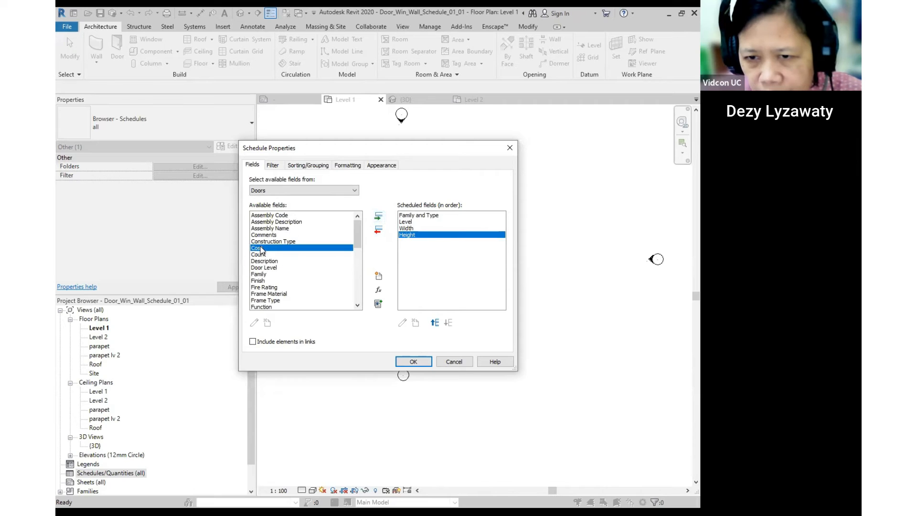
{"action": "left_click", "coordinate": [378, 217]}
{"action": "left_click", "coordinate": [259, 248]}
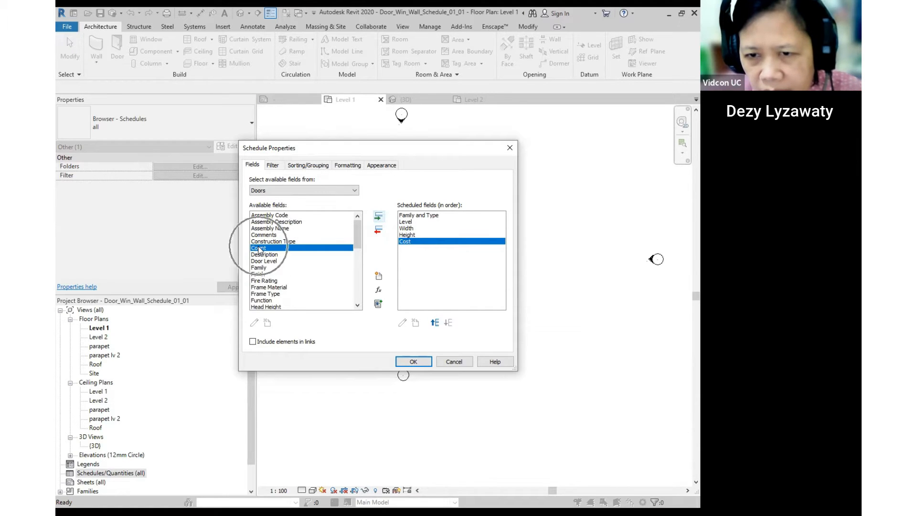
{"action": "left_click", "coordinate": [381, 217]}
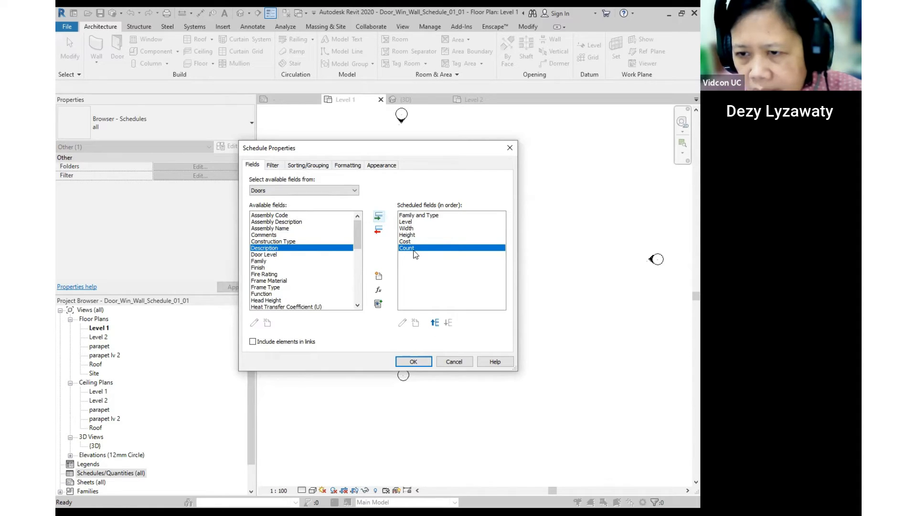
- Move Count up so it sits directly below Level, before Width
{"action": "key", "text": "ctrl"}
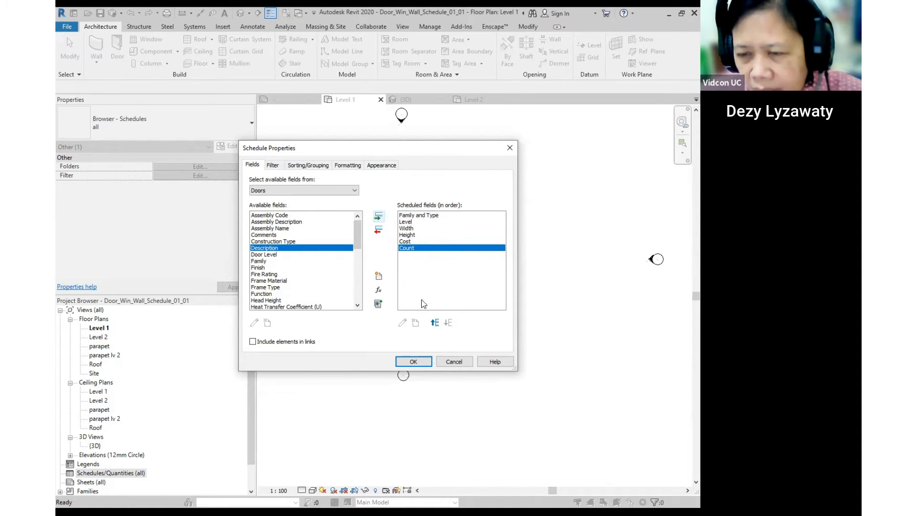
{"action": "left_click", "coordinate": [434, 323]}
{"action": "left_click", "coordinate": [434, 324]}
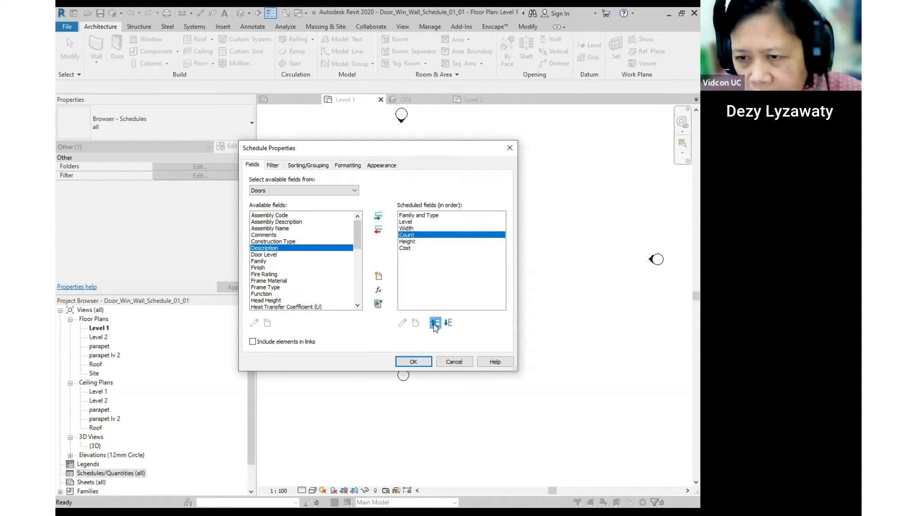
{"action": "key", "text": "ctrl"}
{"action": "key", "text": "ctrl"}
{"action": "left_click", "coordinate": [435, 323]}
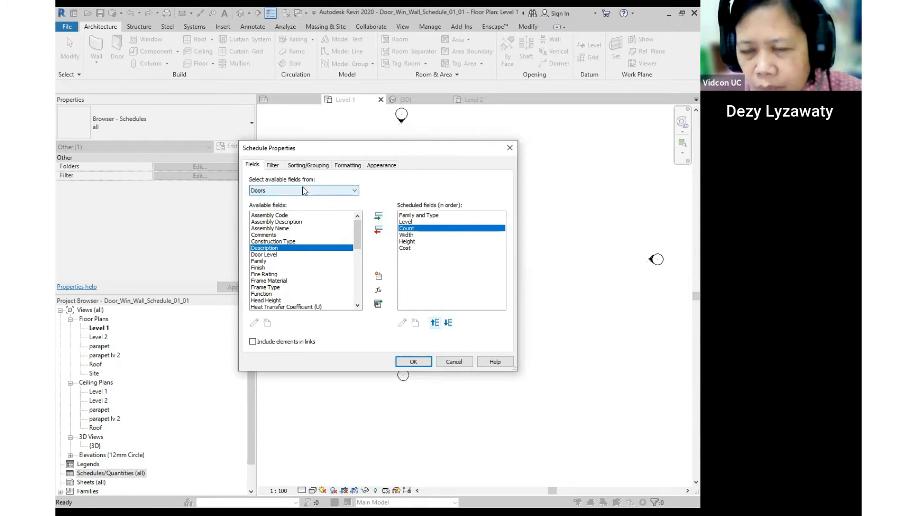
- Enable Grand totals (title, count and totals), keep Sort by at (none), and create the schedule
{"action": "left_click", "coordinate": [273, 165]}
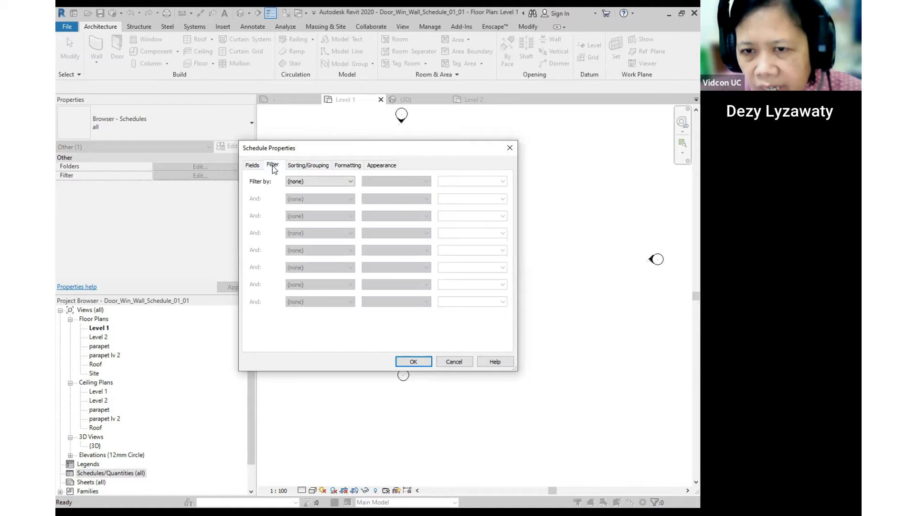
{"action": "left_click", "coordinate": [308, 167]}
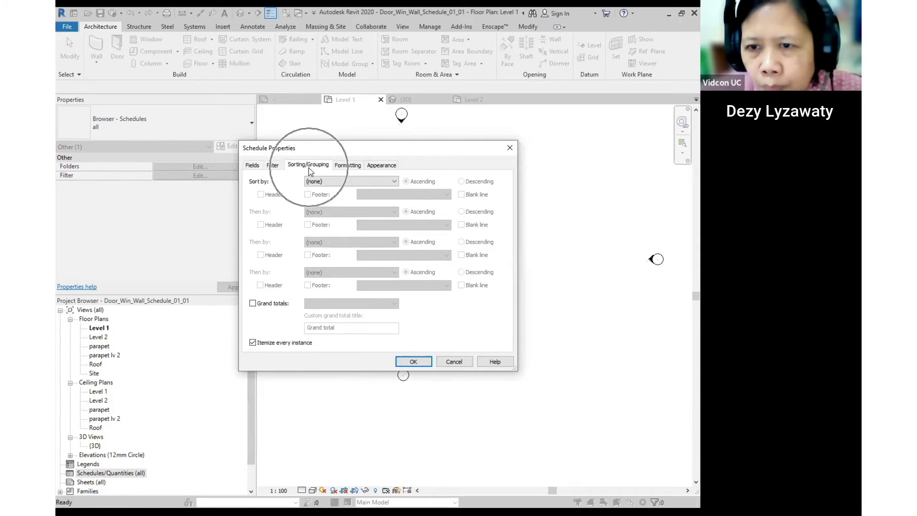
{"action": "left_click", "coordinate": [252, 304]}
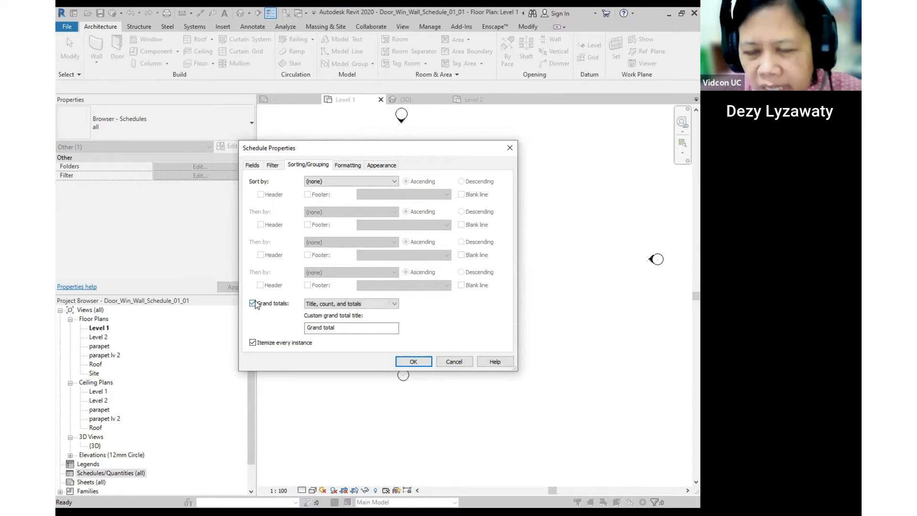
{"action": "left_click", "coordinate": [396, 183]}
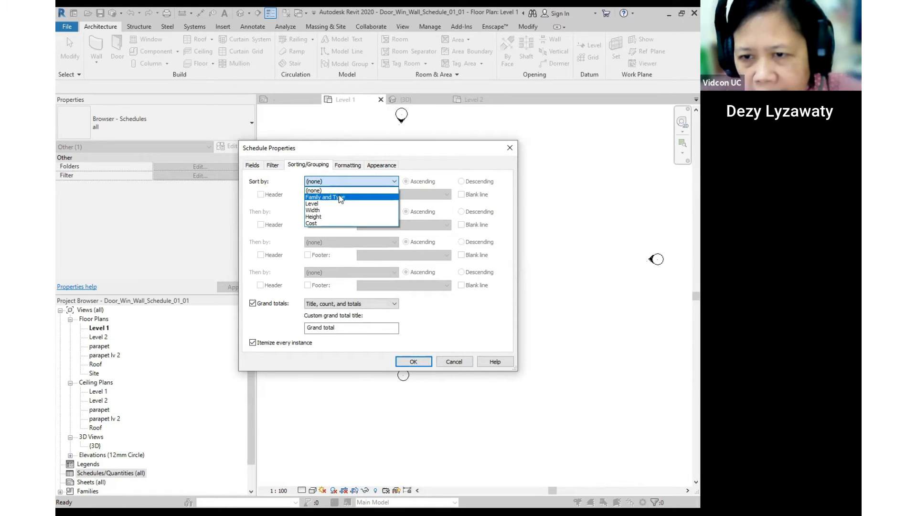
{"action": "left_click", "coordinate": [315, 224]}
{"action": "left_click", "coordinate": [393, 182]}
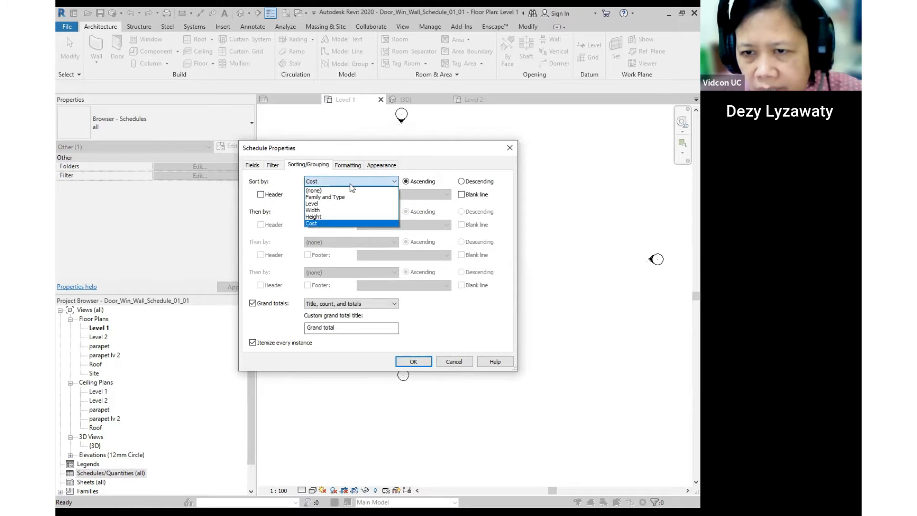
{"action": "left_click", "coordinate": [336, 190]}
{"action": "key", "text": "ctrl"}
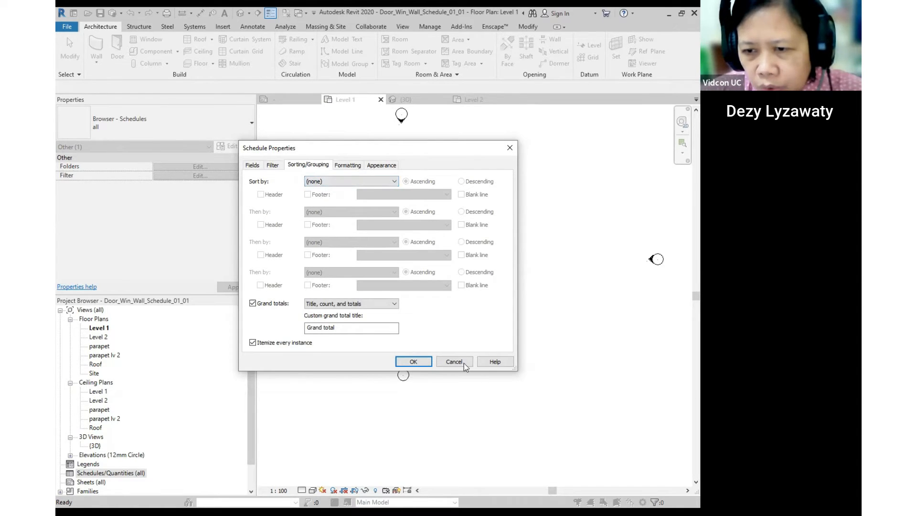
{"action": "left_click", "coordinate": [418, 361]}
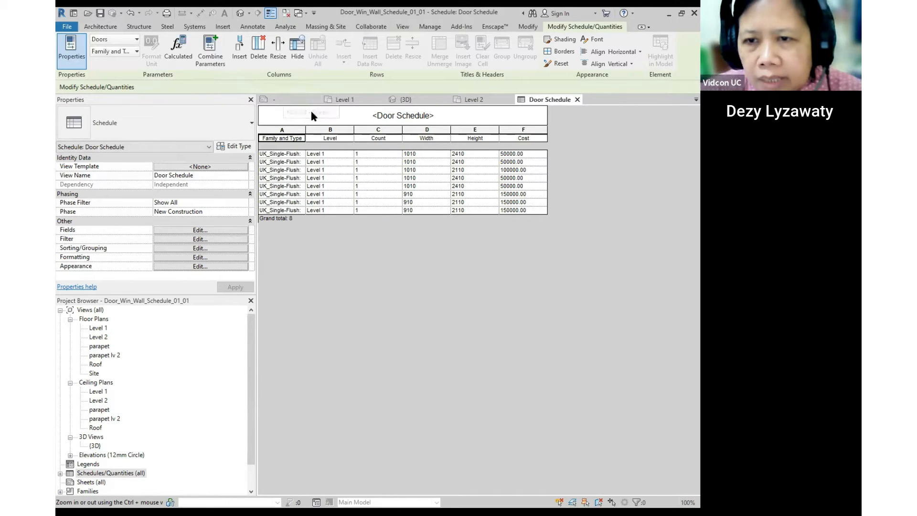
- Widen the Family and Type column and narrow the Count and Width columns
{"action": "left_click_drag", "start_coordinate": [308, 127], "coordinate": [319, 127]}
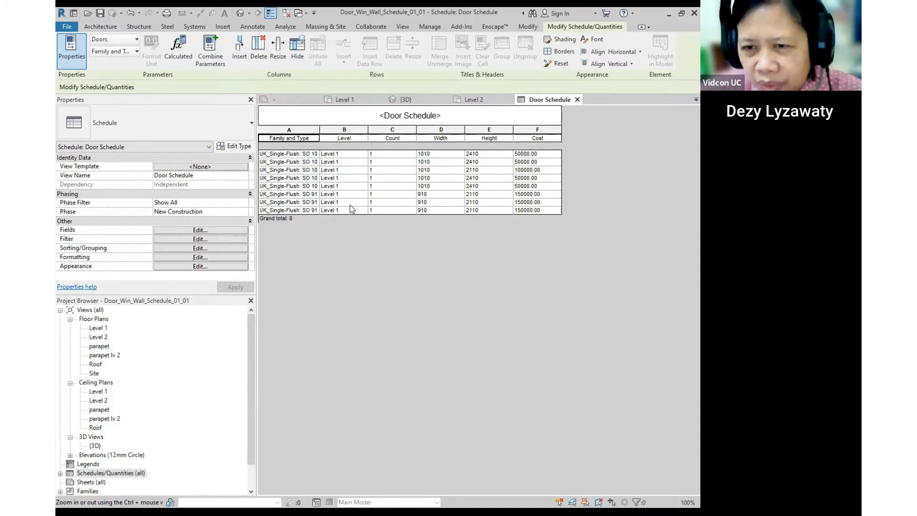
{"action": "left_click_drag", "start_coordinate": [414, 129], "coordinate": [395, 129]}
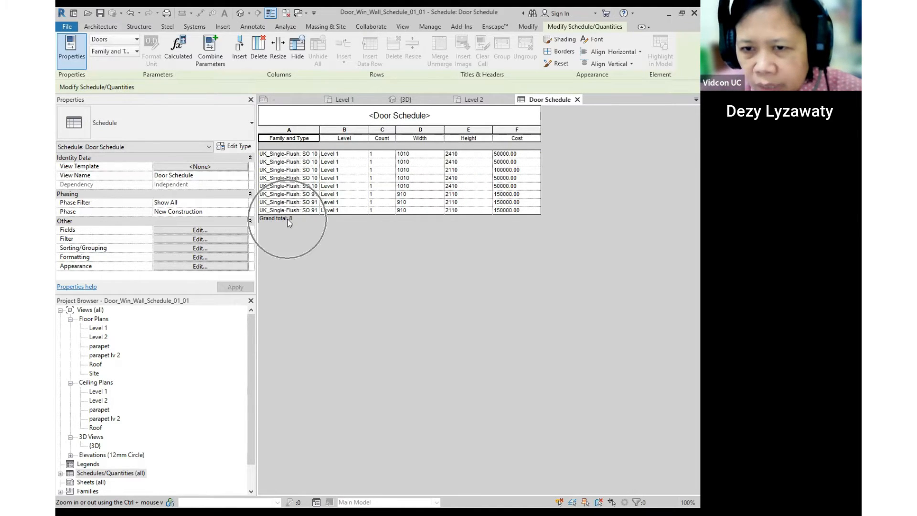
{"action": "left_click_drag", "start_coordinate": [444, 129], "coordinate": [427, 129]}
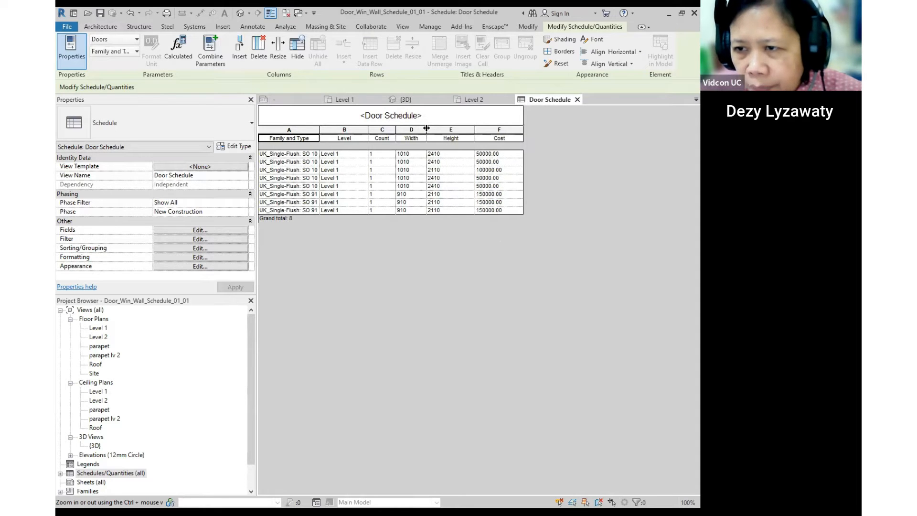
{"action": "left_click_drag", "start_coordinate": [319, 129], "coordinate": [340, 131]}
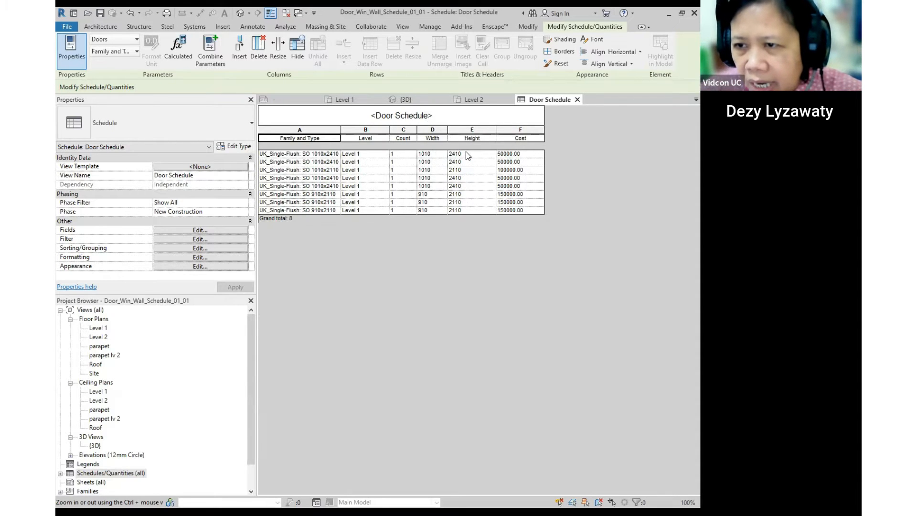
{"action": "left_click", "coordinate": [522, 154]}
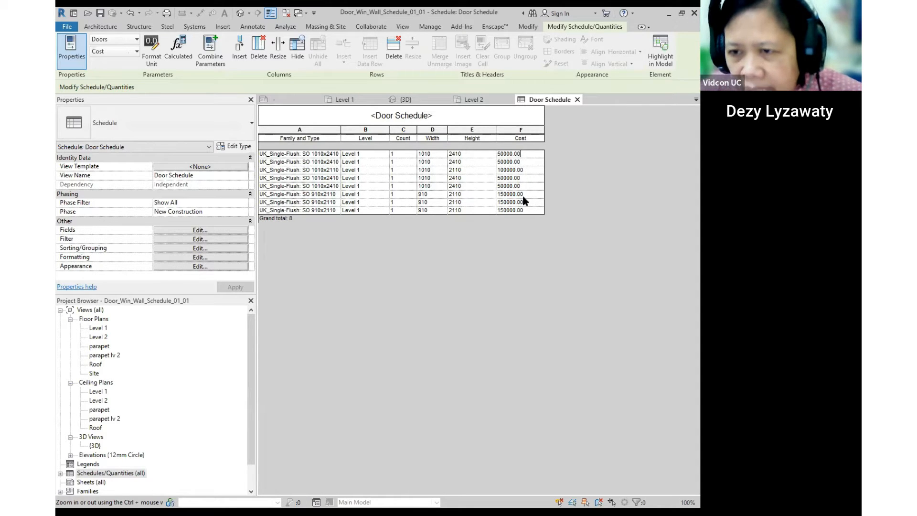
- Set the SO 910x2110 door type's cost to 1500000.00 across all its doors
{"action": "left_click_drag", "start_coordinate": [341, 131], "coordinate": [348, 133]}
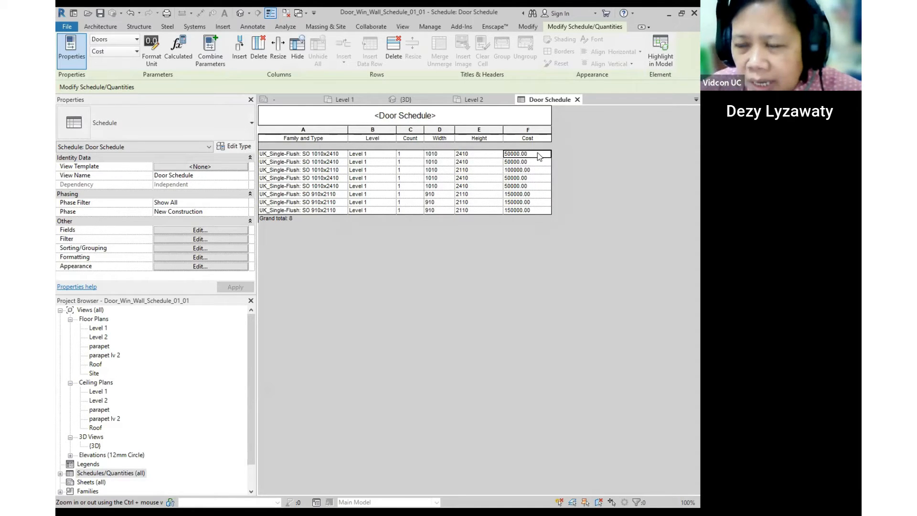
{"action": "left_click_drag", "start_coordinate": [502, 128], "coordinate": [490, 128]}
{"action": "left_click", "coordinate": [517, 156]}
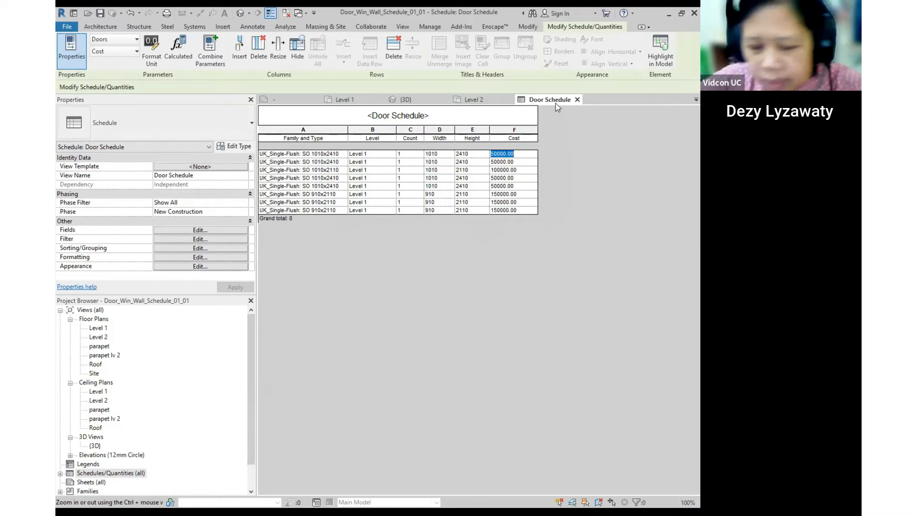
{"action": "type", "text": "1000000"}
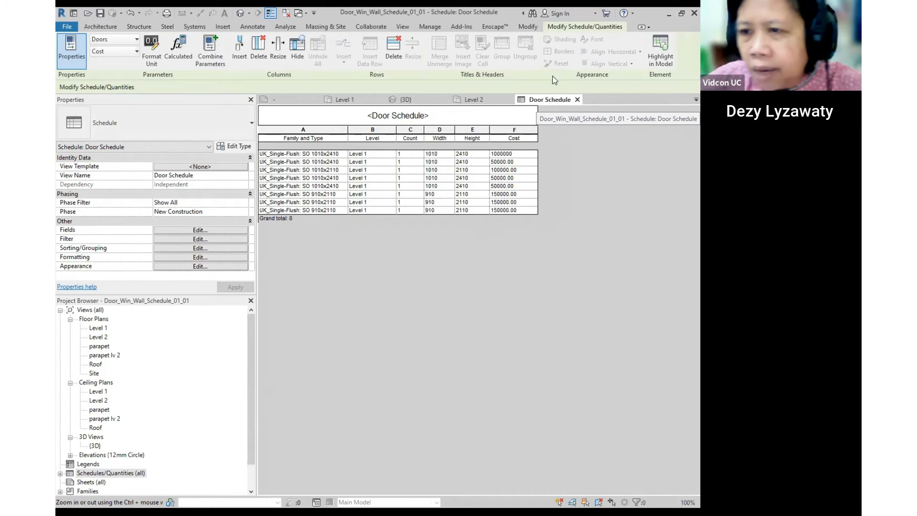
{"action": "left_click", "coordinate": [524, 206]}
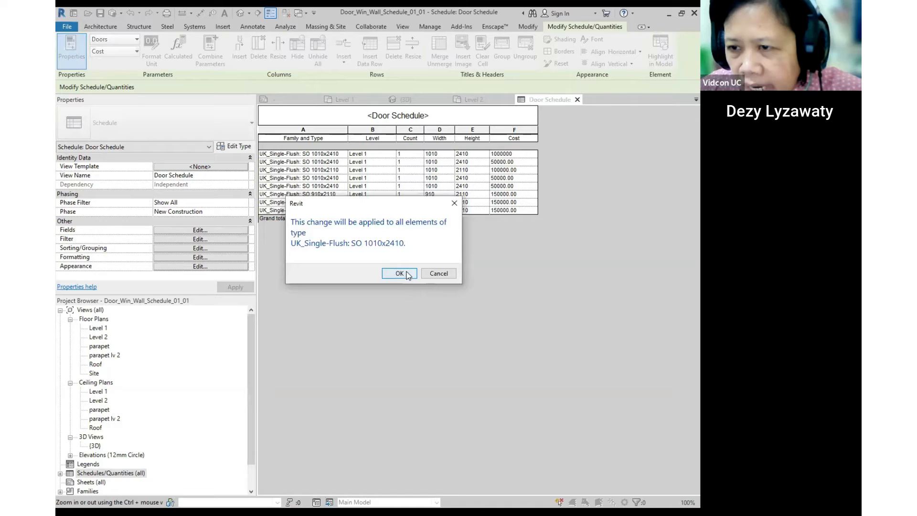
{"action": "left_click", "coordinate": [406, 275]}
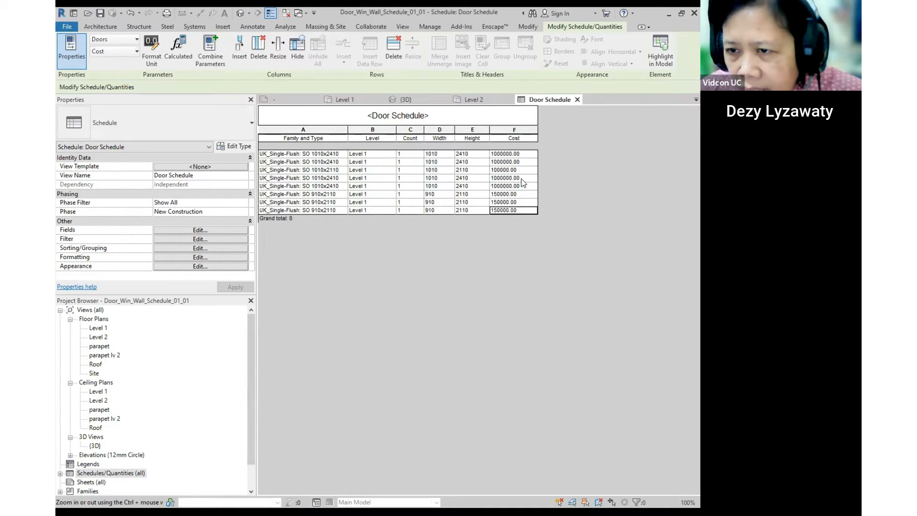
{"action": "left_click", "coordinate": [519, 193]}
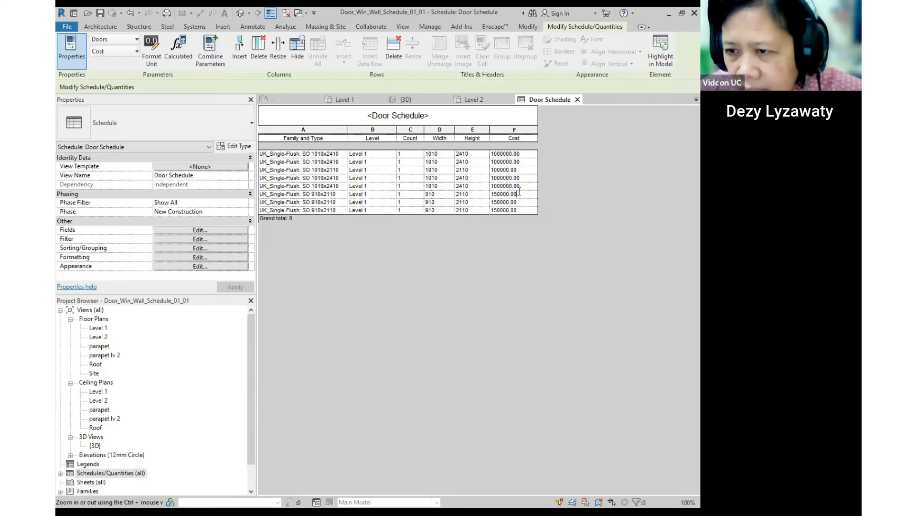
{"action": "type", "text": "0"}
{"action": "left_click", "coordinate": [502, 201]}
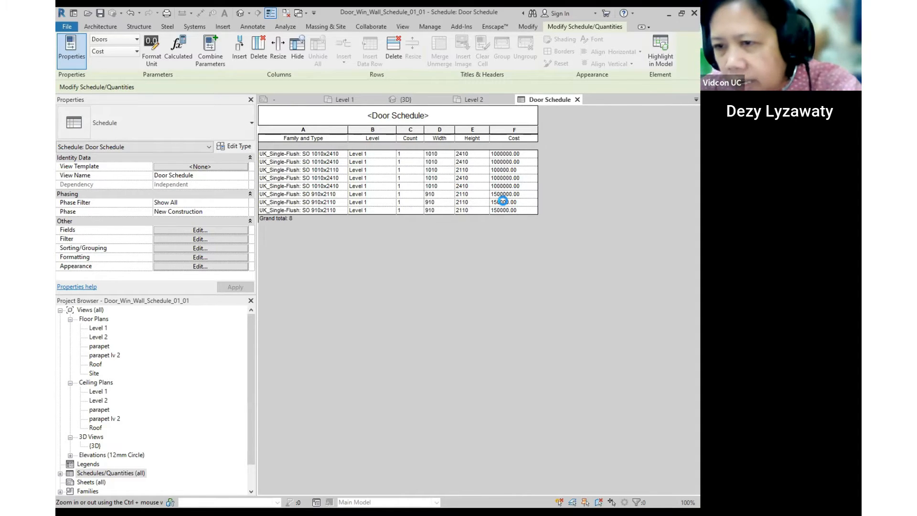
{"action": "left_click", "coordinate": [391, 273]}
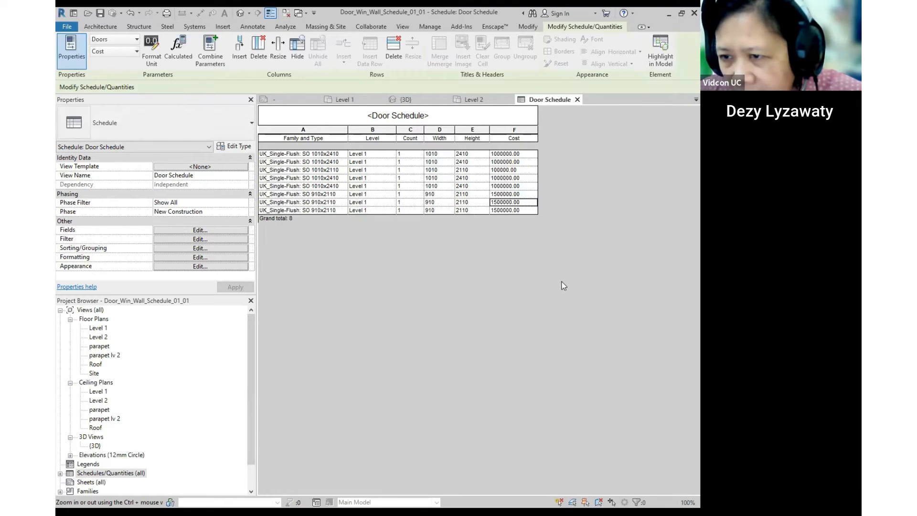
- Set the SO 1010x2410 door type's cost to 800000.00 across all its doors
{"action": "left_click", "coordinate": [524, 157]}
{"action": "left_click_drag", "start_coordinate": [523, 155], "coordinate": [483, 156]}
{"action": "type", "text": "80000"}
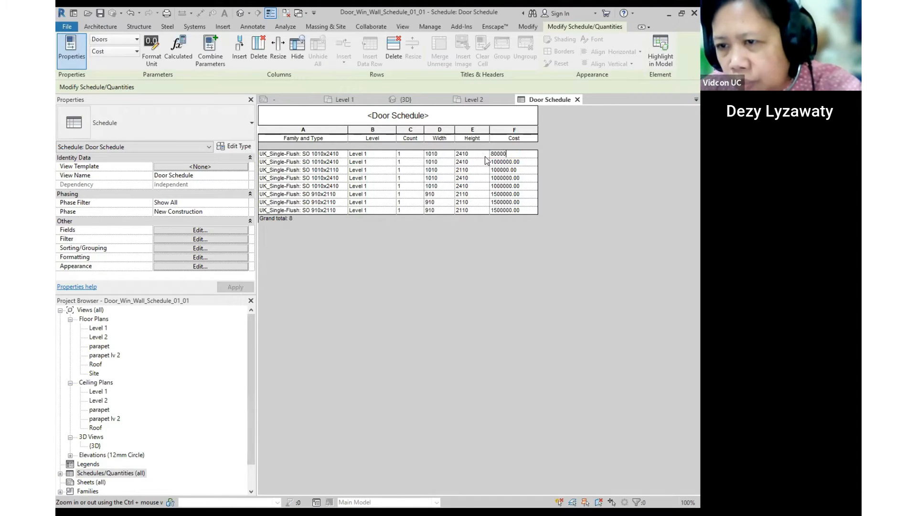
{"action": "type", "text": "0"}
{"action": "left_click", "coordinate": [425, 311]}
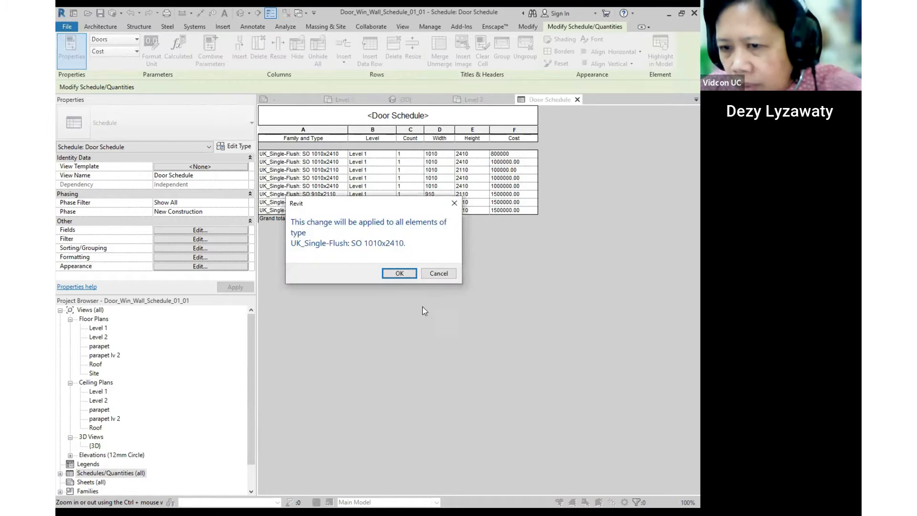
{"action": "left_click", "coordinate": [403, 275]}
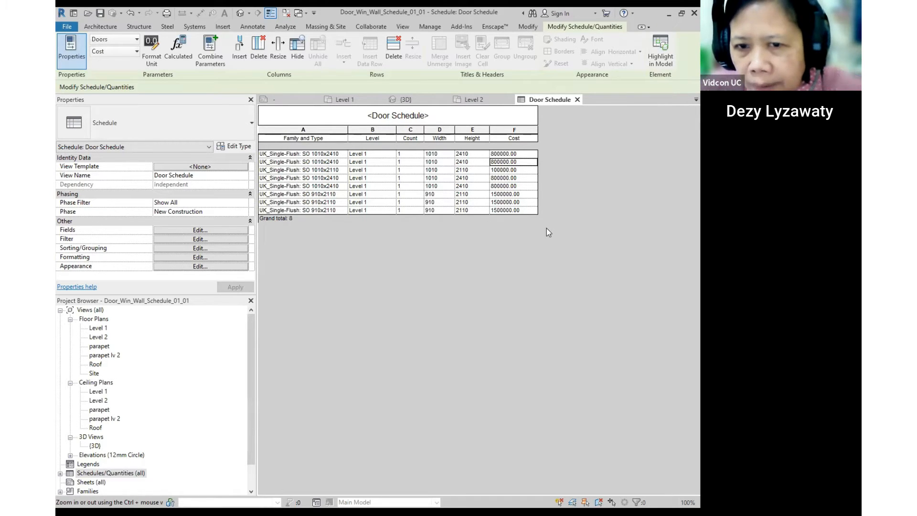
{"action": "left_click", "coordinate": [518, 213]}
{"action": "left_click", "coordinate": [509, 224]}
{"action": "left_click", "coordinate": [497, 224]}
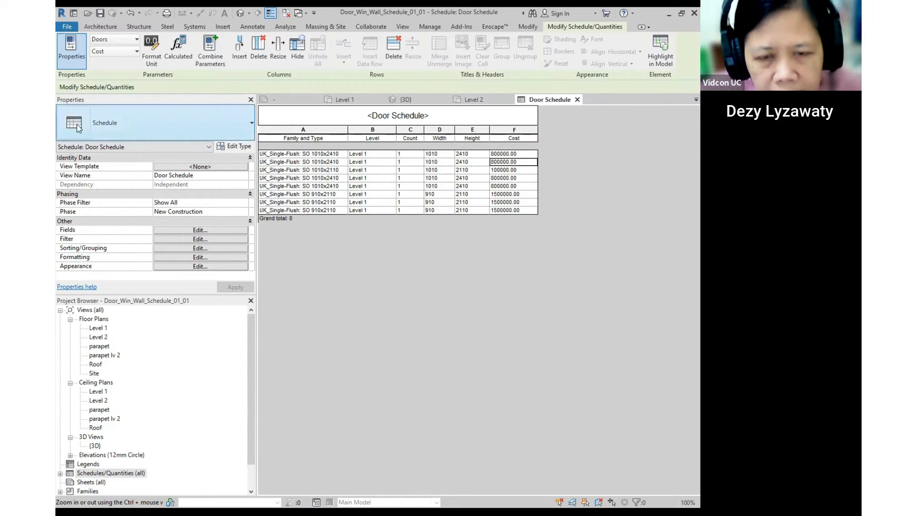
- Leave the schedule unfiltered and sort it by Family and Type
{"action": "left_click", "coordinate": [202, 231]}
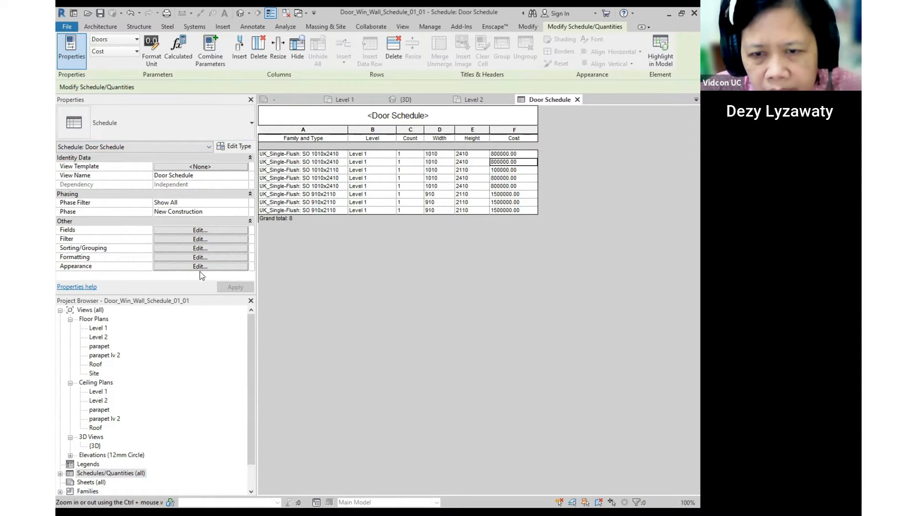
{"action": "left_click", "coordinate": [202, 231]}
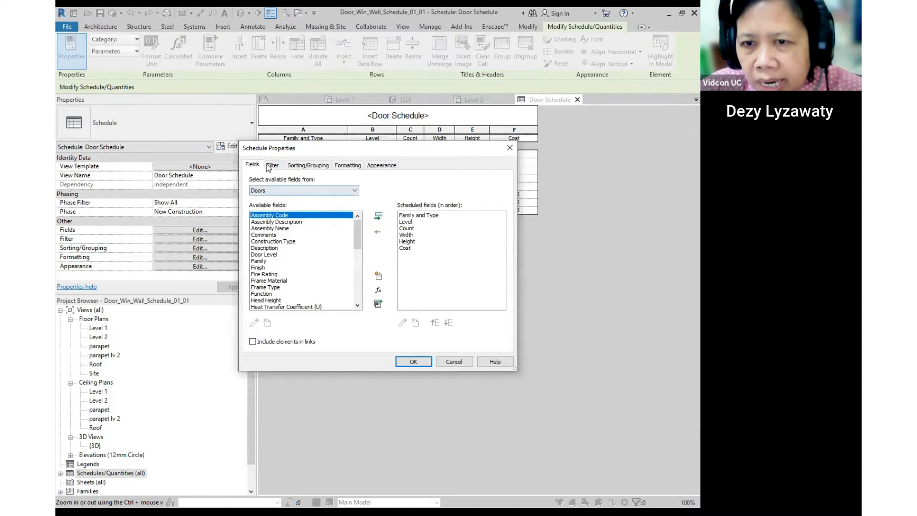
{"action": "left_click", "coordinate": [270, 147]}
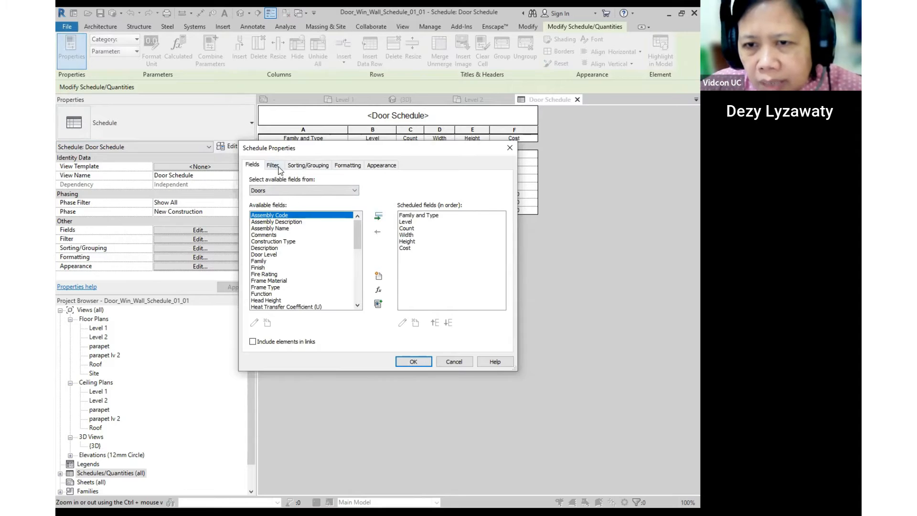
{"action": "left_click", "coordinate": [273, 166]}
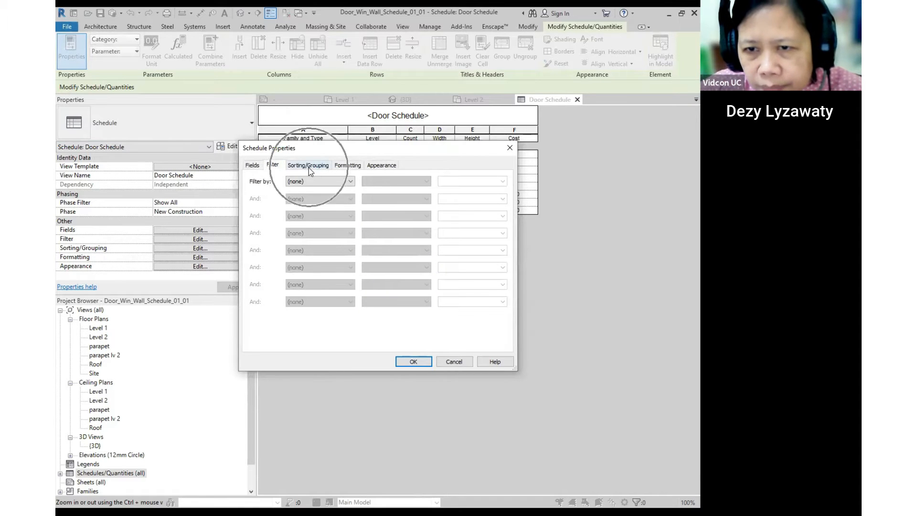
{"action": "left_click", "coordinate": [311, 181]}
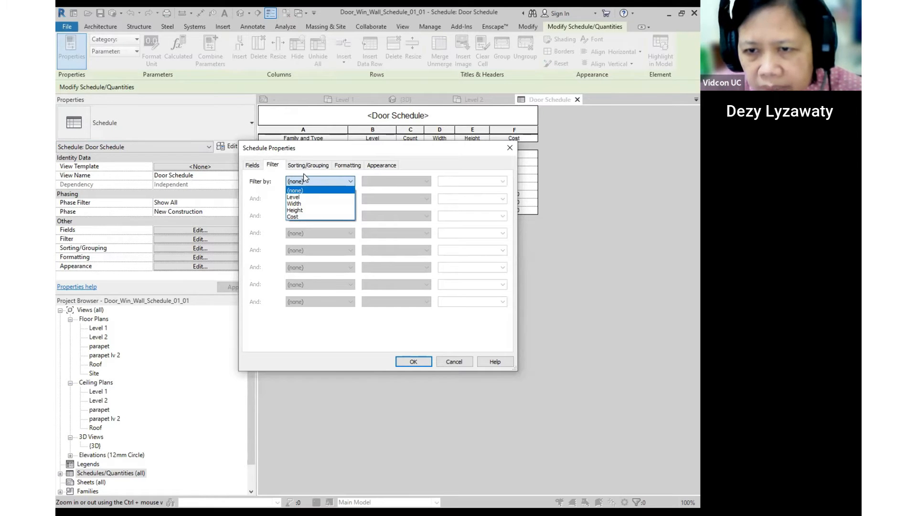
{"action": "left_click", "coordinate": [310, 167]}
{"action": "left_click", "coordinate": [311, 166]}
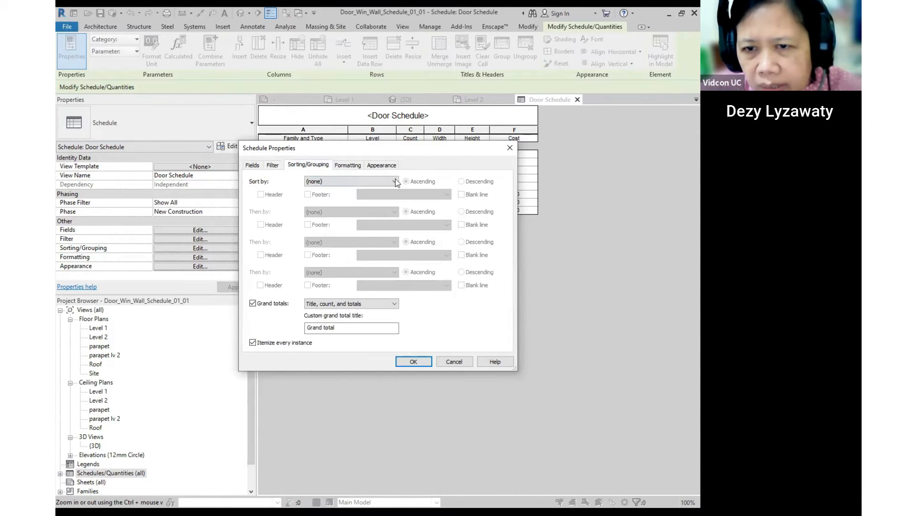
{"action": "left_click", "coordinate": [396, 182]}
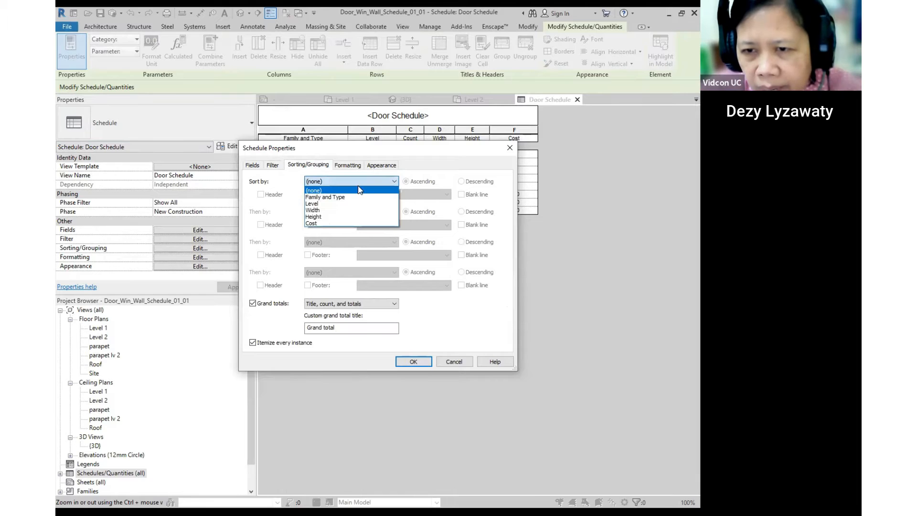
{"action": "left_click", "coordinate": [356, 197]}
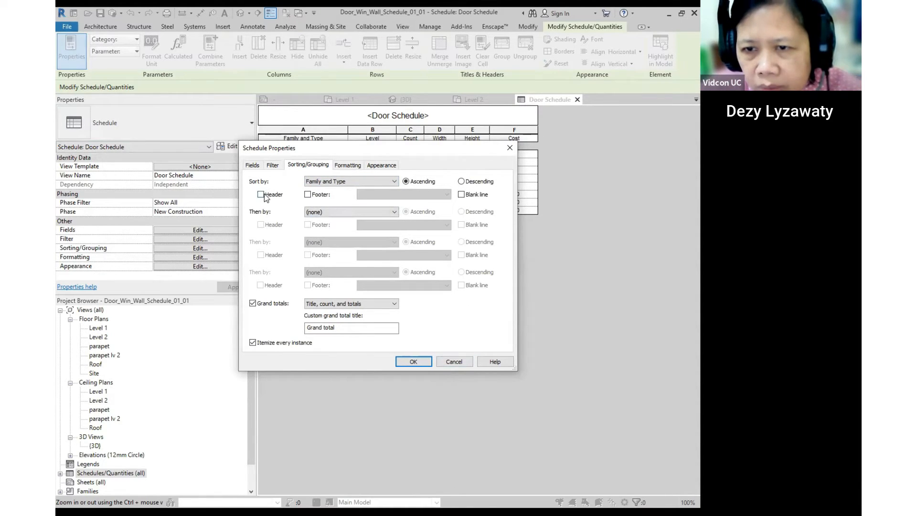
- Set the Cost column to Calculate totals and apply the schedule changes
{"action": "left_click", "coordinate": [349, 165]}
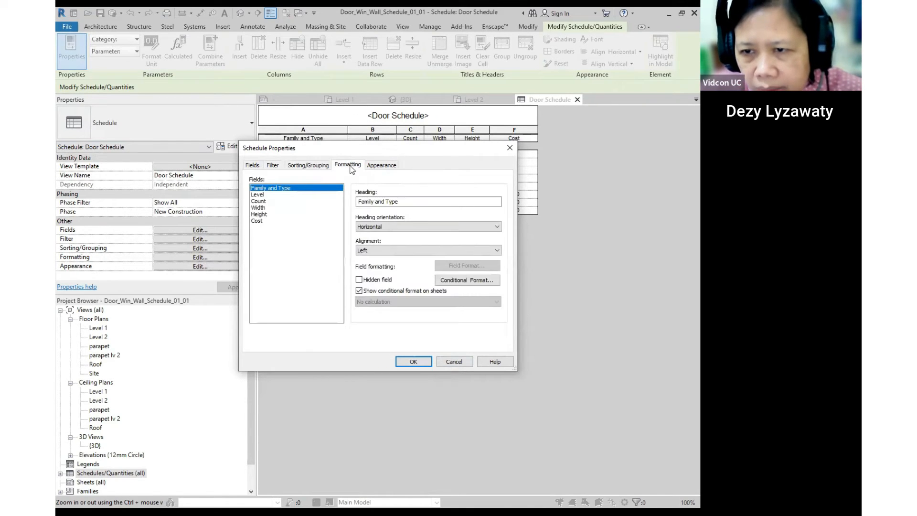
{"action": "left_click", "coordinate": [257, 221]}
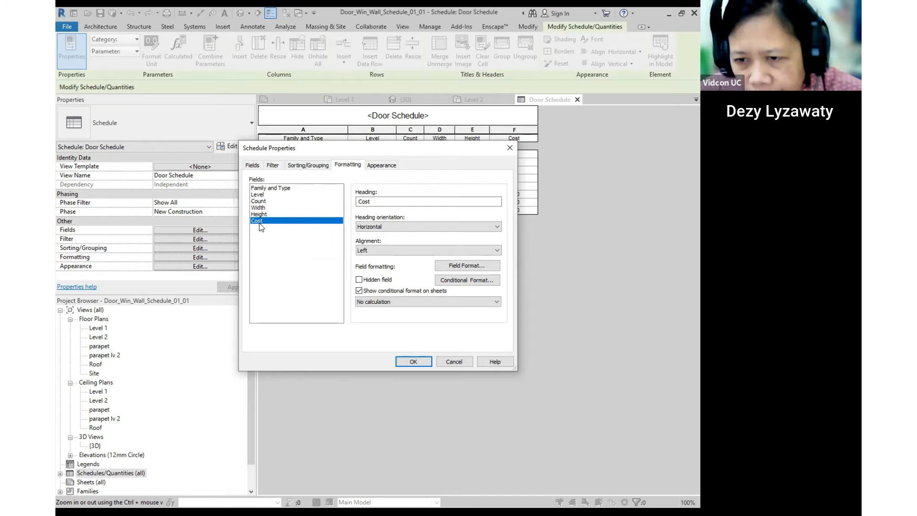
{"action": "left_click", "coordinate": [415, 300]}
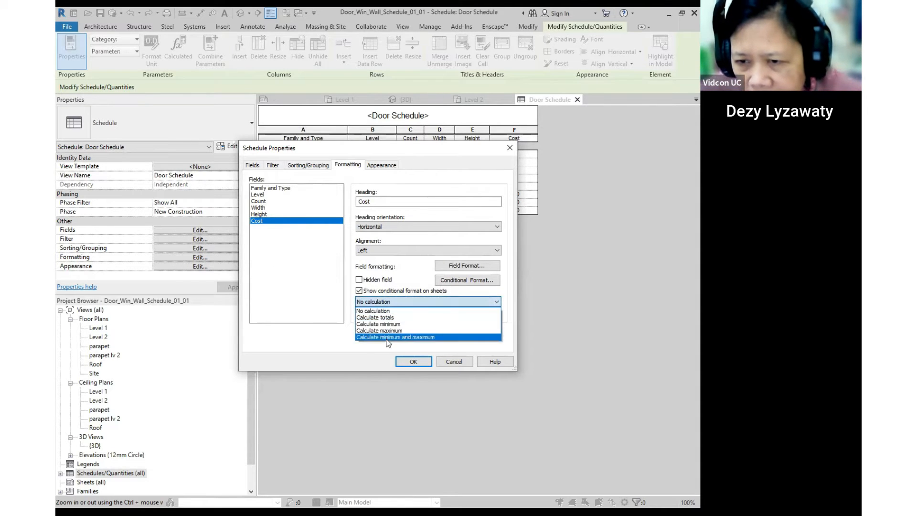
{"action": "left_click", "coordinate": [387, 318]}
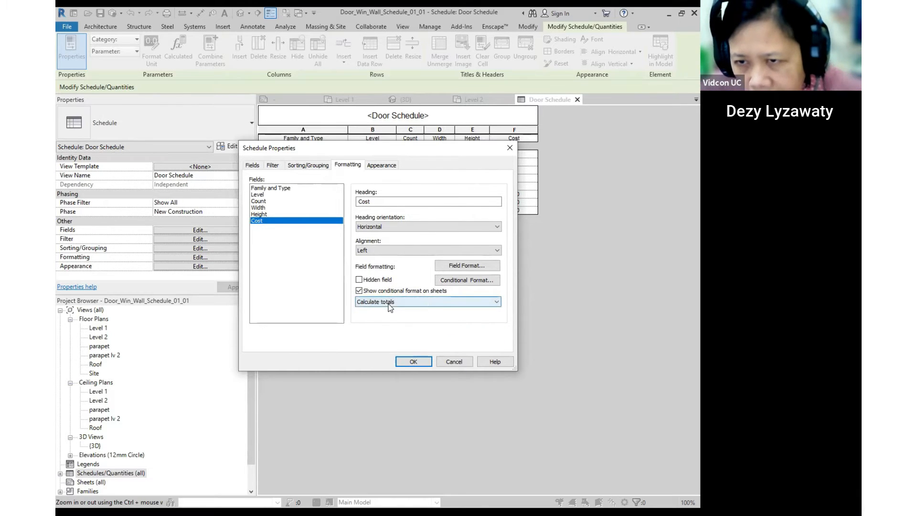
{"action": "left_click", "coordinate": [394, 167]}
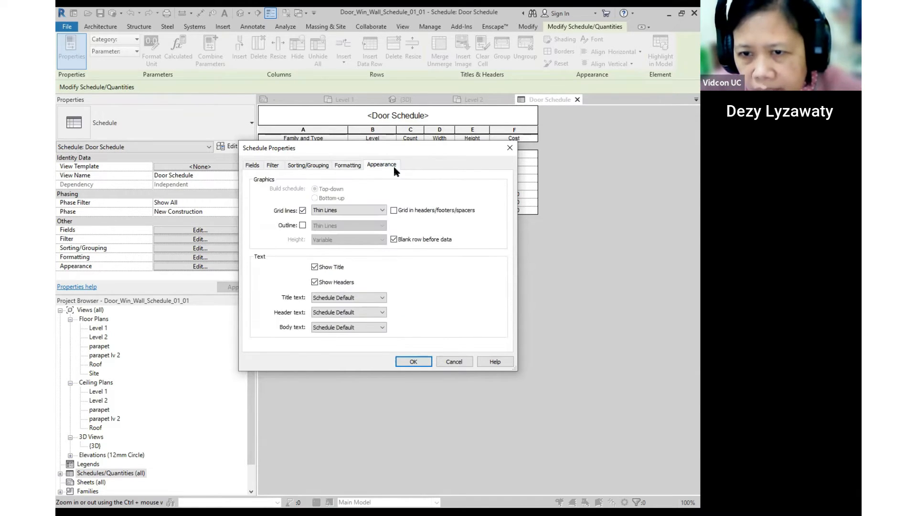
{"action": "left_click", "coordinate": [347, 166]}
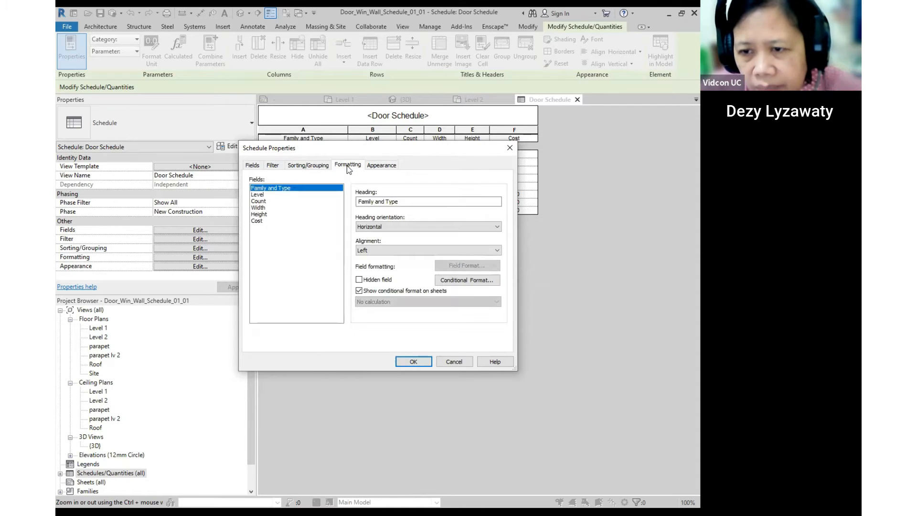
{"action": "left_click", "coordinate": [412, 362]}
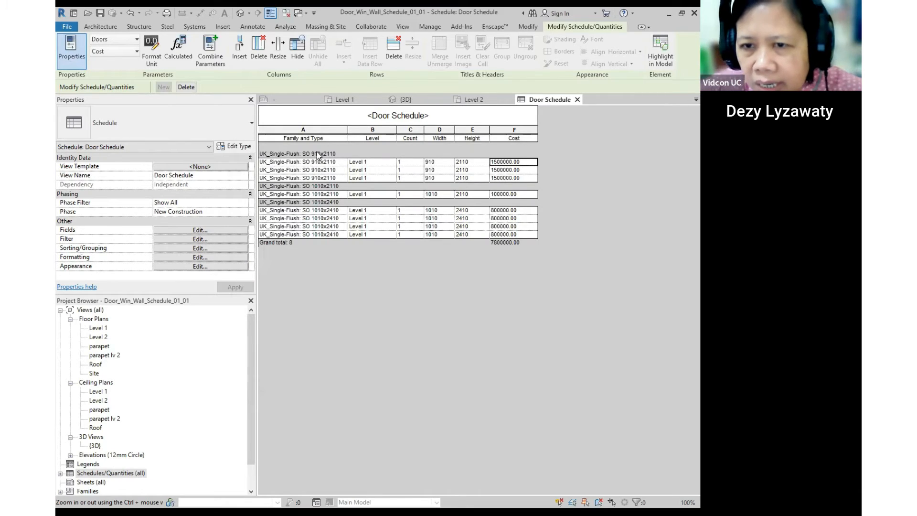
- Switch from the Door Schedule to the Level 2 floor plan
{"action": "key", "text": "ctrl"}
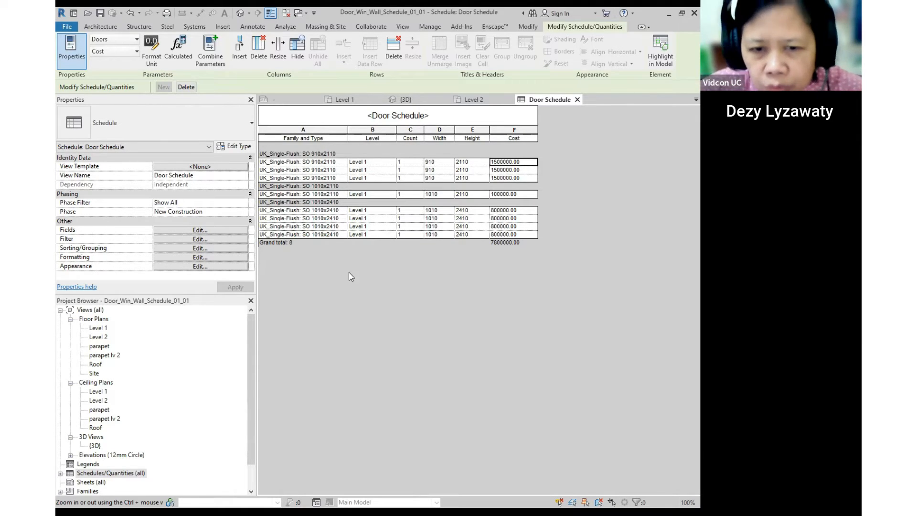
{"action": "double_click", "coordinate": [99, 337]}
- Start a Generic - 150mm wall with its height set to the parapet level
{"action": "left_click", "coordinate": [568, 252]}
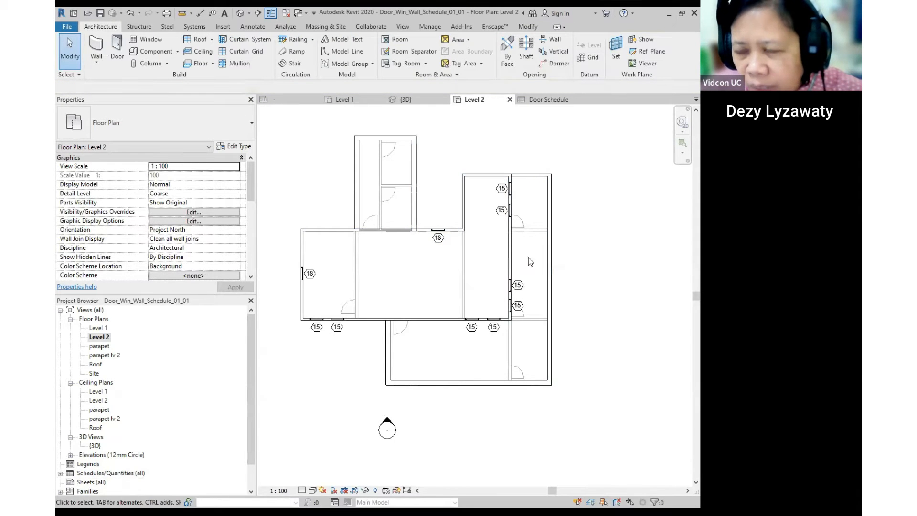
{"action": "scroll", "coordinate": [392, 254], "scroll_direction": "up", "scroll_amount": 3}
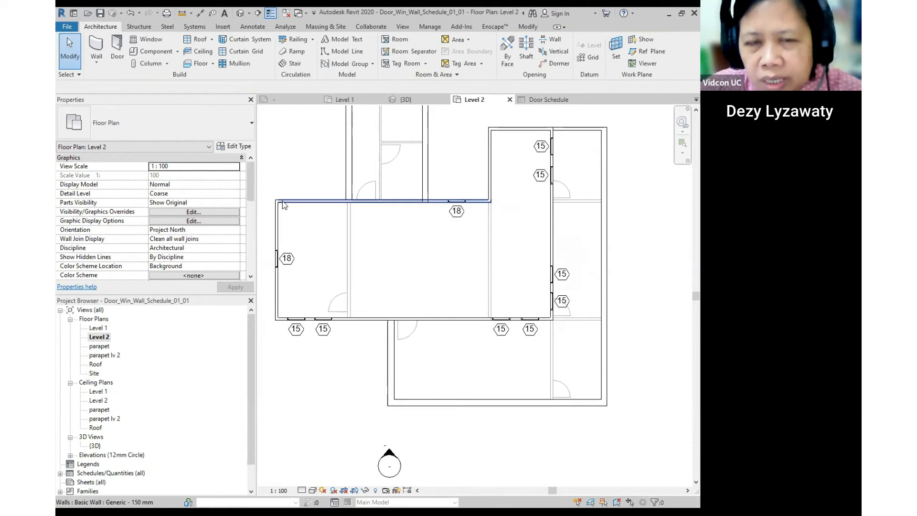
{"action": "middle_click_drag", "start_coordinate": [397, 304], "coordinate": [390, 287]}
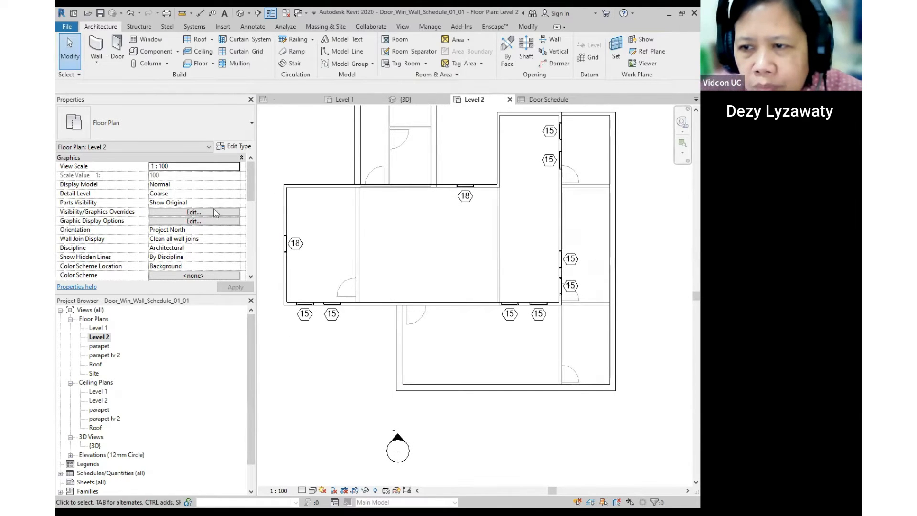
{"action": "left_click", "coordinate": [97, 61]}
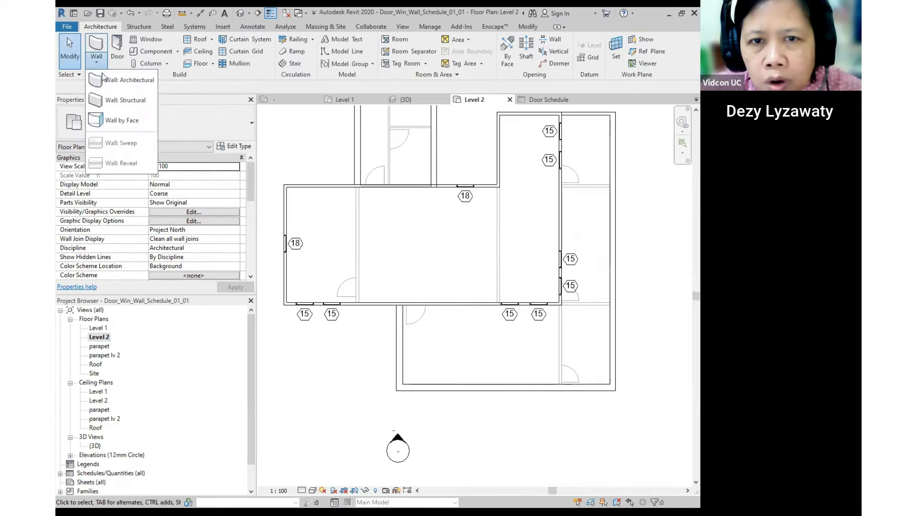
{"action": "left_click", "coordinate": [104, 79]}
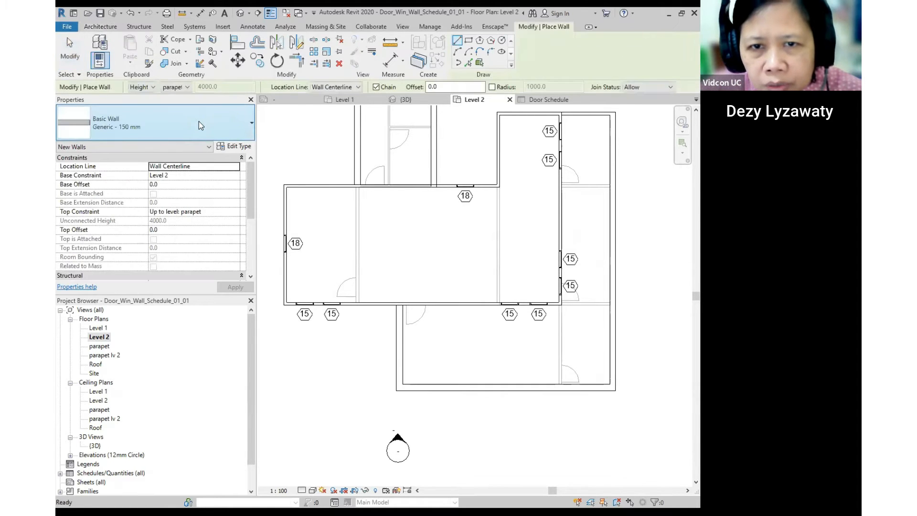
{"action": "left_click", "coordinate": [200, 123]}
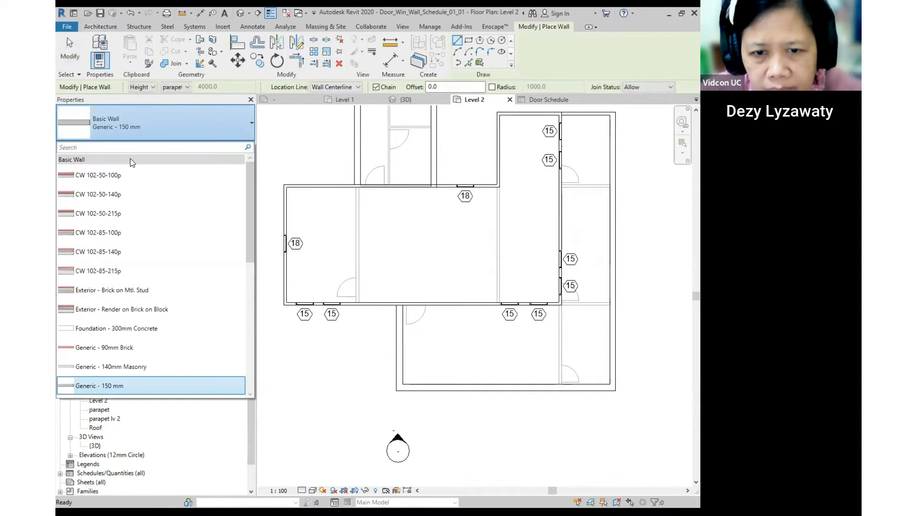
{"action": "left_click", "coordinate": [114, 387]}
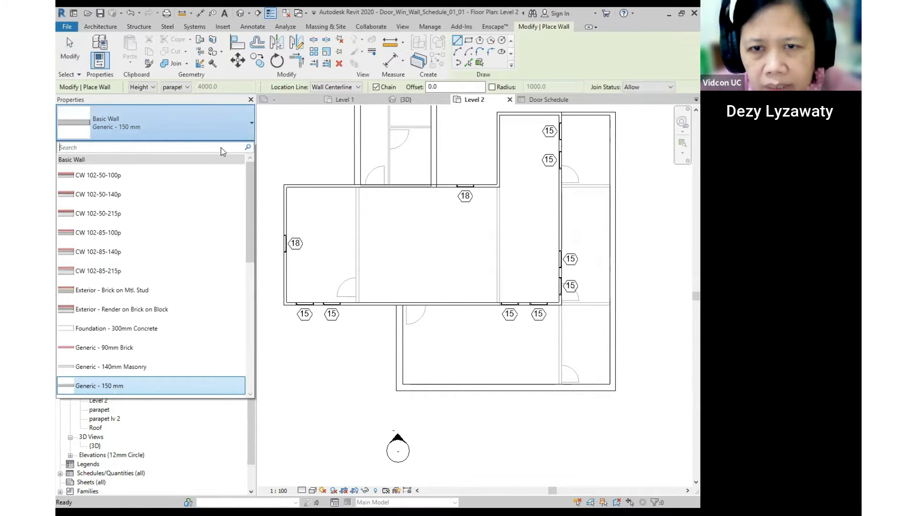
{"action": "left_click", "coordinate": [188, 88]}
{"action": "left_click", "coordinate": [187, 114]}
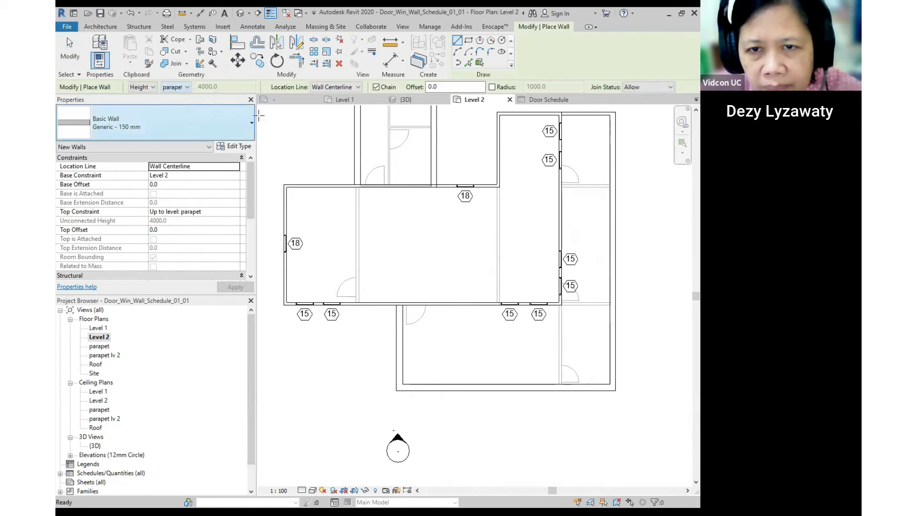
- Draw two partition walls spanning the central room from its top to bottom wall
{"action": "left_click", "coordinate": [357, 187]}
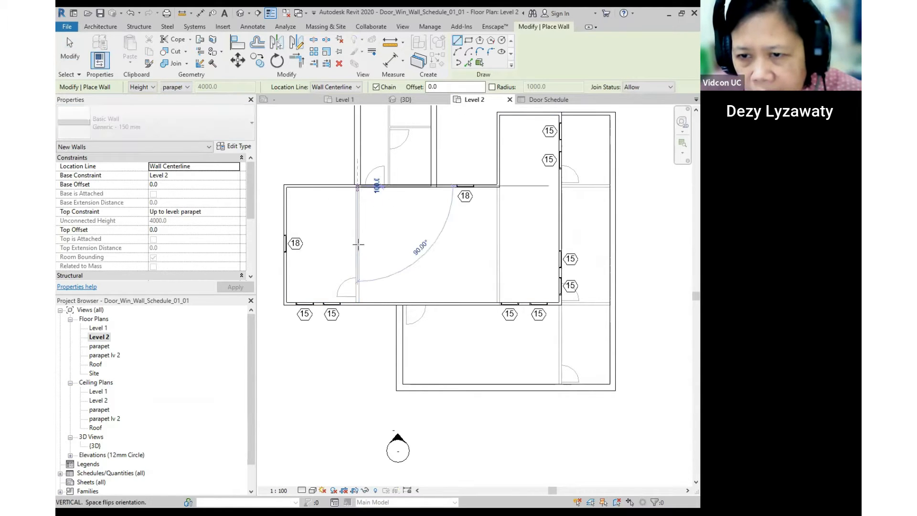
{"action": "left_click", "coordinate": [357, 303]}
{"action": "key", "text": "Escape"}
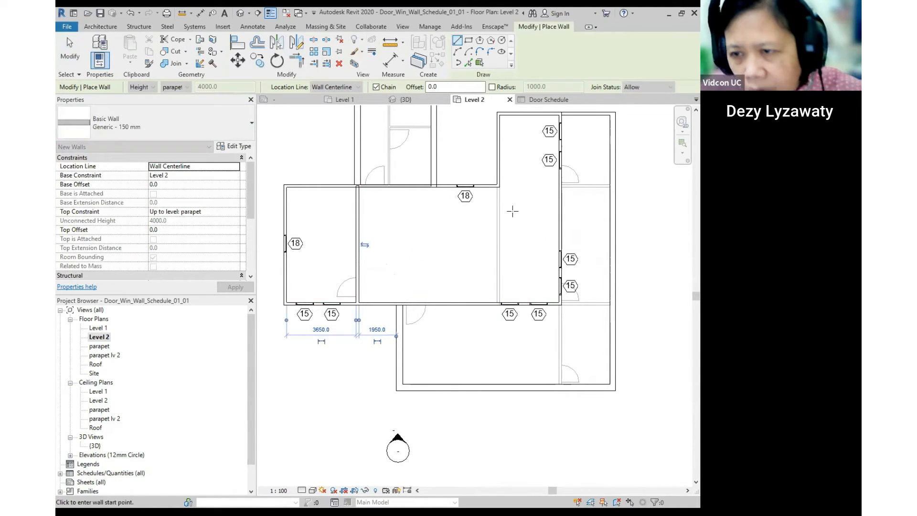
{"action": "scroll", "coordinate": [498, 185], "scroll_direction": "up", "scroll_amount": 3}
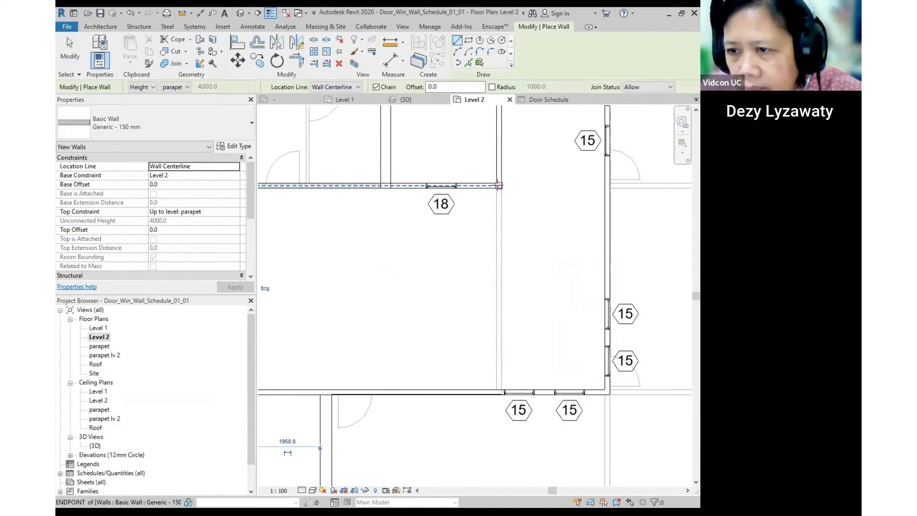
{"action": "left_click", "coordinate": [498, 186]}
{"action": "left_click", "coordinate": [607, 185]}
{"action": "key", "text": "Escape"}
{"action": "key", "text": "Escape"}
{"action": "scroll", "coordinate": [510, 227], "scroll_direction": "down", "scroll_amount": 2}
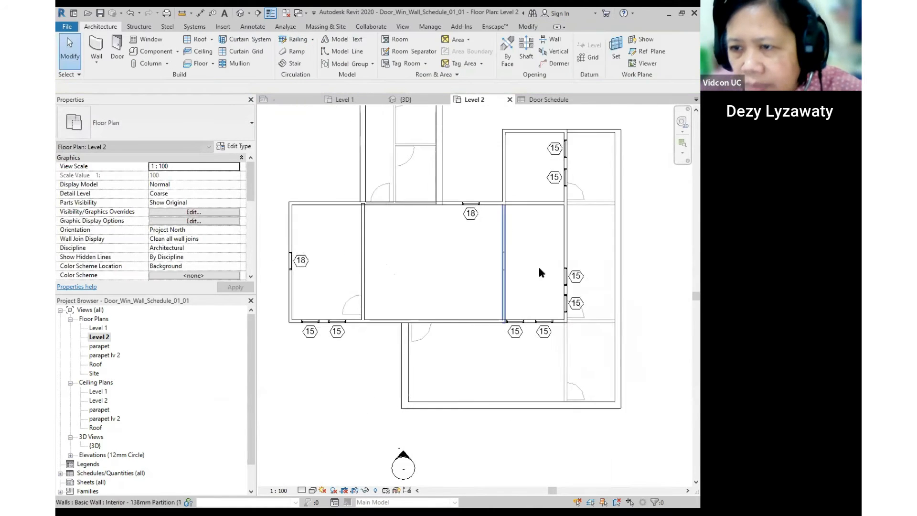
- Adjust the top end of the left partition wall and reframe the whole floor plan
{"action": "middle_click_drag", "start_coordinate": [541, 273], "coordinate": [497, 254]}
{"action": "scroll", "coordinate": [336, 196], "scroll_direction": "up", "scroll_amount": 2}
{"action": "left_click", "coordinate": [326, 176]}
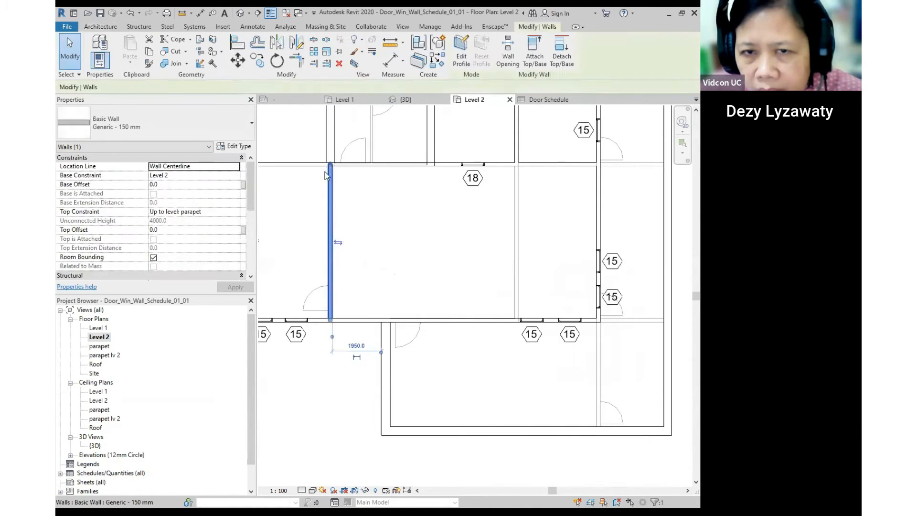
{"action": "scroll", "coordinate": [325, 176], "scroll_direction": "up", "scroll_amount": 2}
{"action": "key", "text": "Escape"}
{"action": "left_click", "coordinate": [309, 166]}
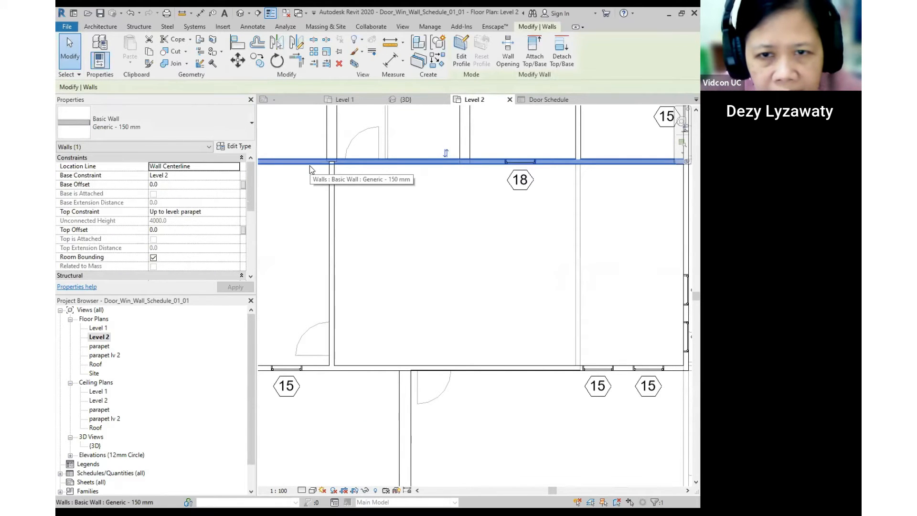
{"action": "left_click", "coordinate": [411, 225]}
{"action": "left_click", "coordinate": [333, 237]}
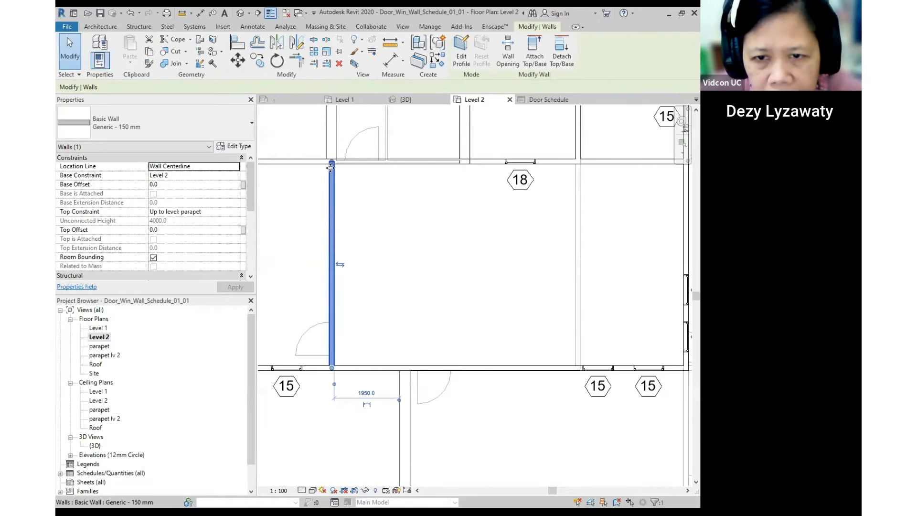
{"action": "left_click_drag", "start_coordinate": [331, 167], "coordinate": [333, 165]}
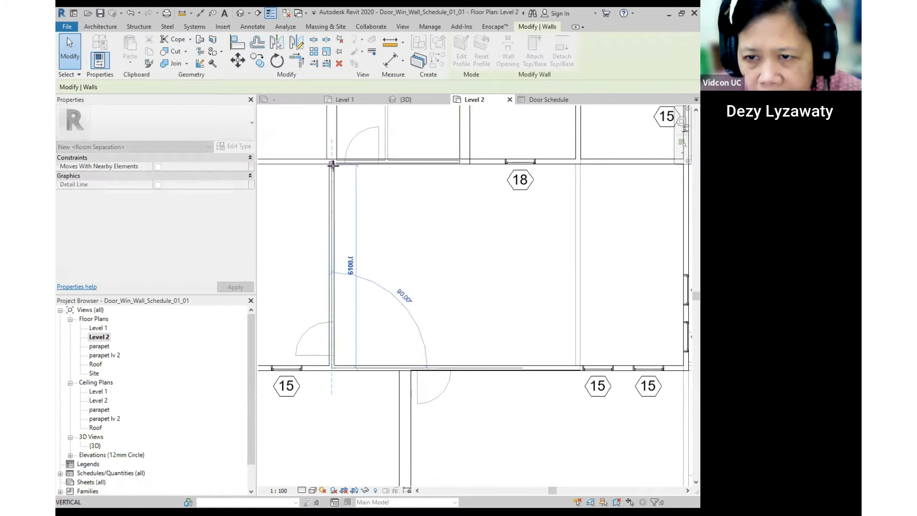
{"action": "left_click", "coordinate": [457, 237]}
{"action": "scroll", "coordinate": [418, 219], "scroll_direction": "down", "scroll_amount": 2}
{"action": "scroll", "coordinate": [419, 219], "scroll_direction": "down", "scroll_amount": 2}
{"action": "middle_click_drag", "start_coordinate": [542, 262], "coordinate": [495, 254]}
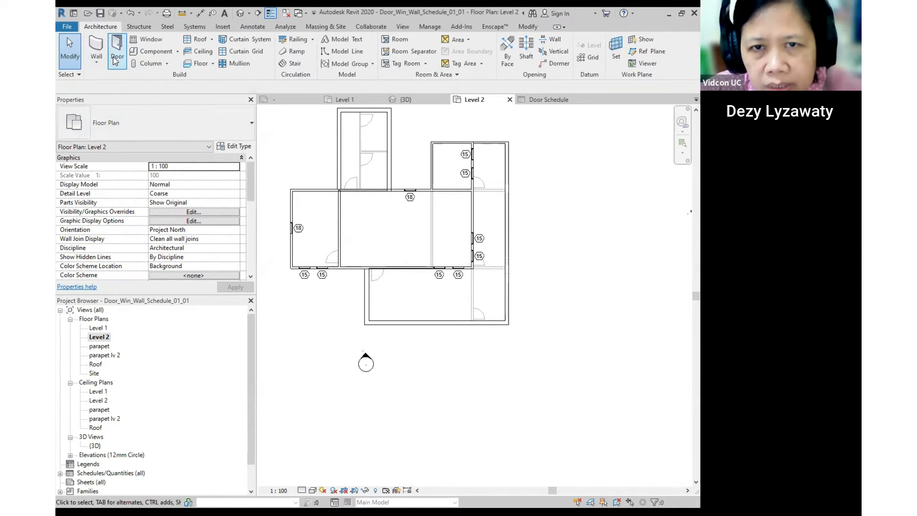
- Place UK_Single-Flush SO 710x2410 doors in the left and right Level 2 partition walls
{"action": "left_click", "coordinate": [116, 60]}
{"action": "left_click", "coordinate": [200, 123]}
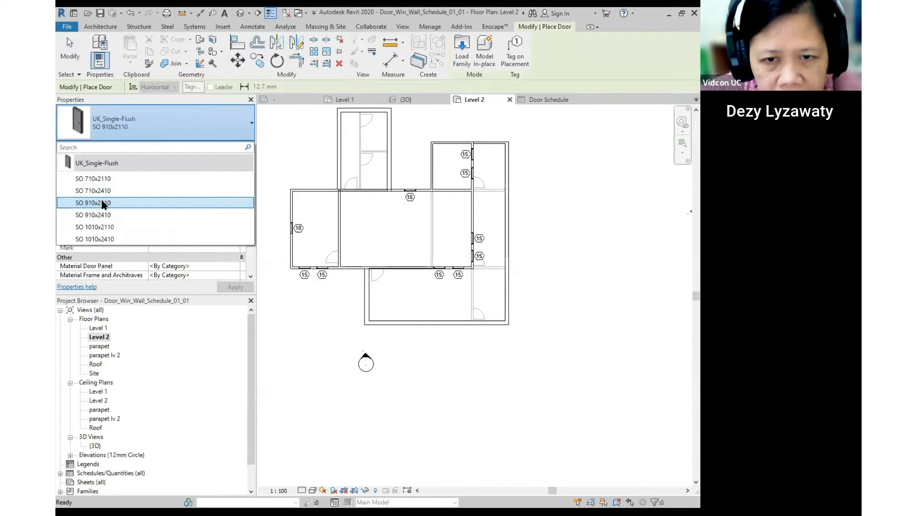
{"action": "left_click", "coordinate": [102, 190]}
{"action": "scroll", "coordinate": [350, 206], "scroll_direction": "up", "scroll_amount": 2}
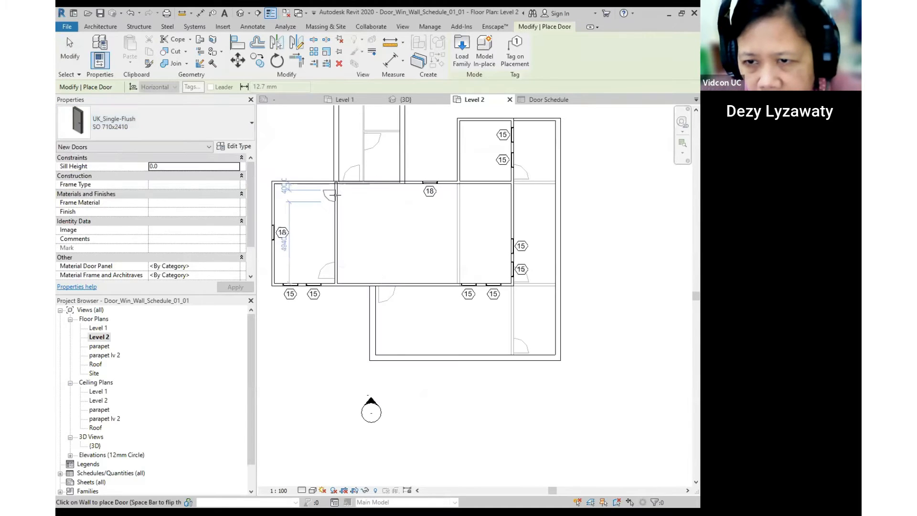
{"action": "left_click", "coordinate": [335, 192]}
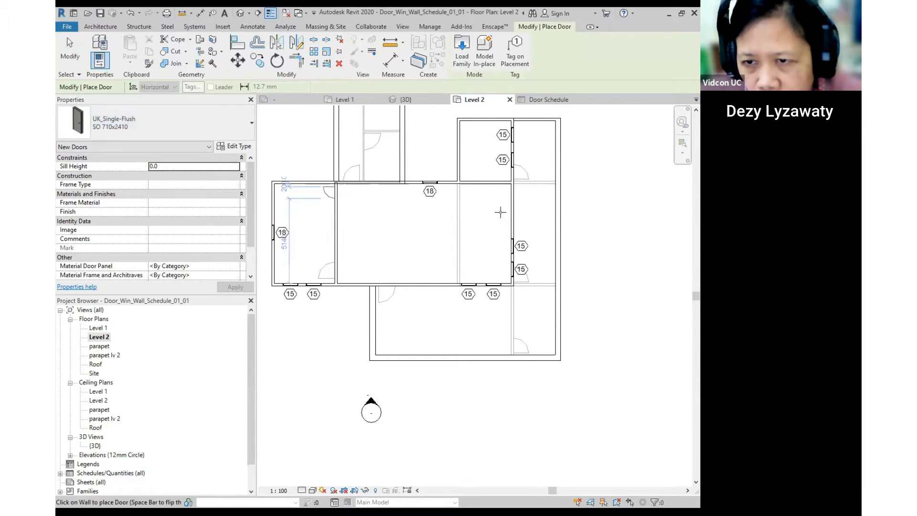
{"action": "left_click", "coordinate": [501, 176]}
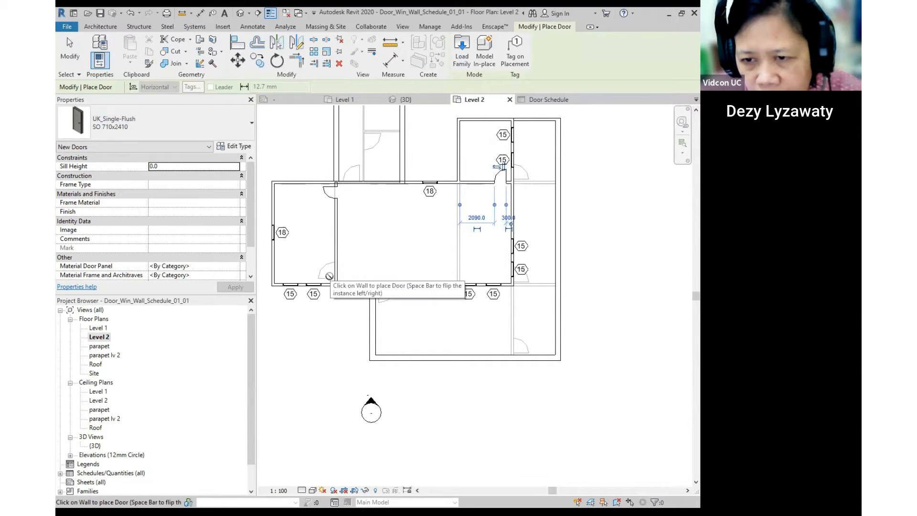
{"action": "scroll", "coordinate": [334, 260], "scroll_direction": "up", "scroll_amount": 3}
{"action": "key", "text": "Escape"}
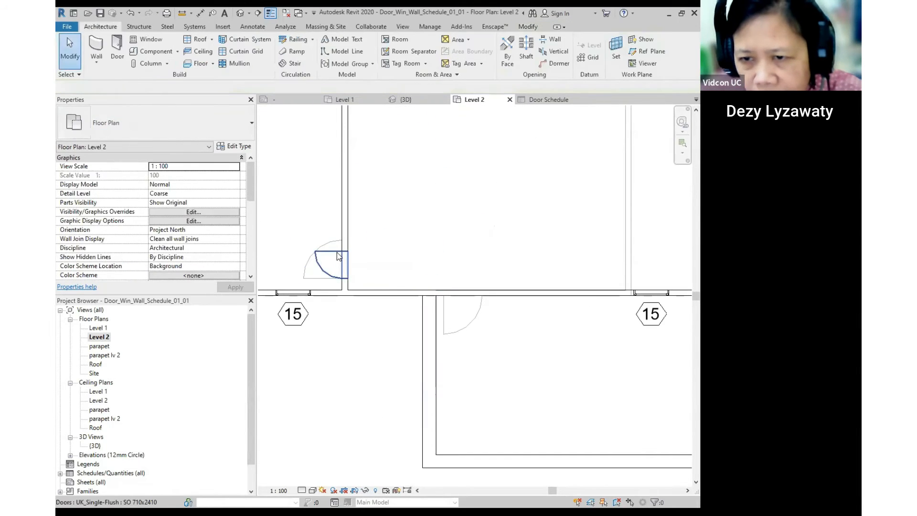
{"action": "left_click", "coordinate": [336, 252]}
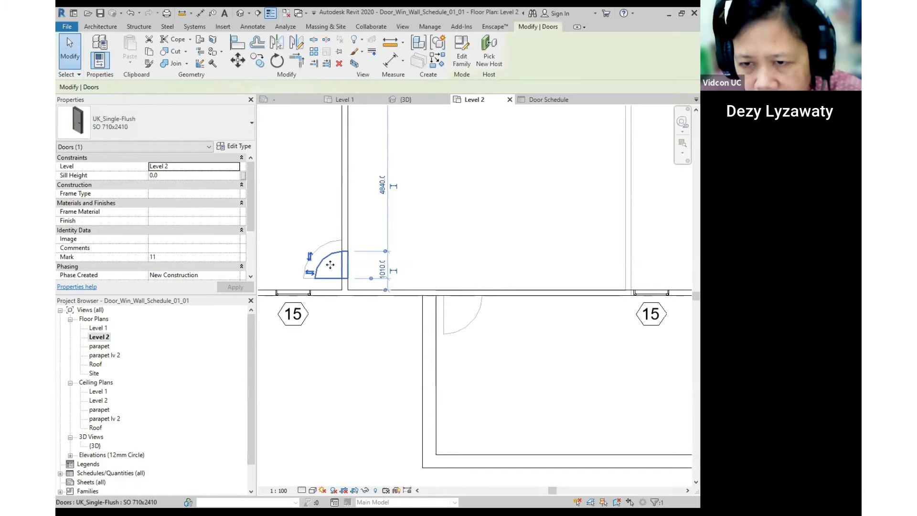
{"action": "key", "text": "Escape"}
- Open the Door Schedule from the Schedules/Quantities list in the Project Browser
{"action": "scroll", "coordinate": [419, 249], "scroll_direction": "down", "scroll_amount": 3}
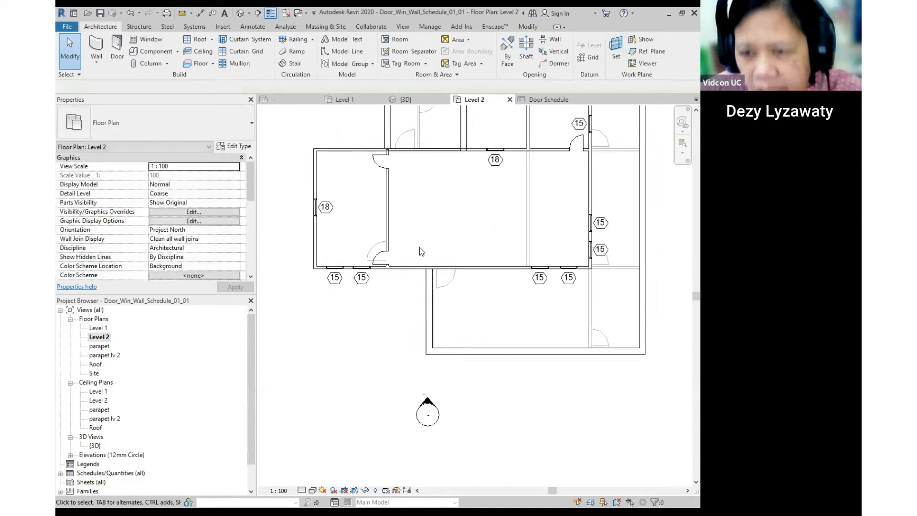
{"action": "scroll", "coordinate": [420, 249], "scroll_direction": "down", "scroll_amount": 2}
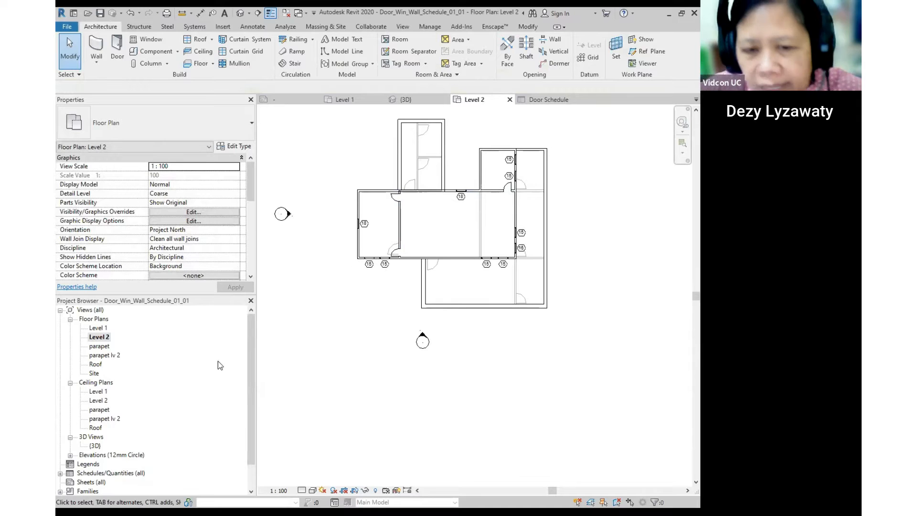
{"action": "scroll", "coordinate": [200, 356], "scroll_direction": "down", "scroll_amount": 1}
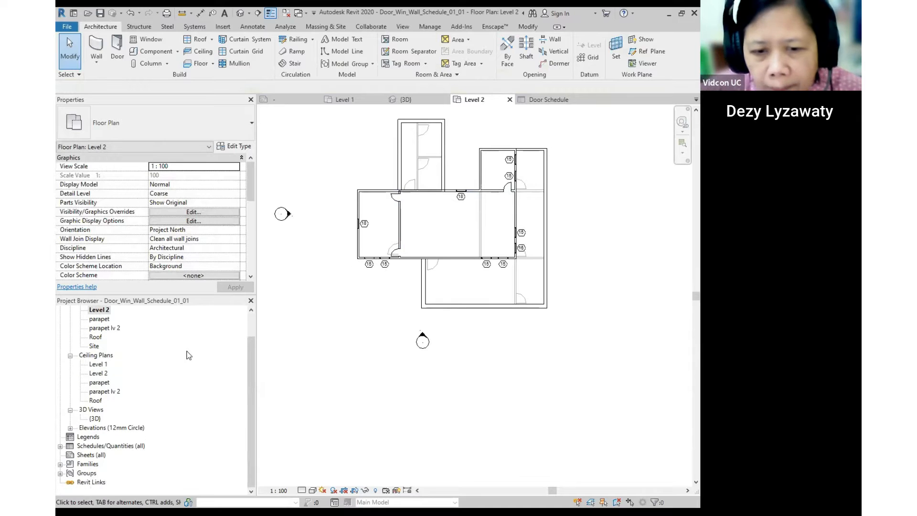
{"action": "left_click", "coordinate": [126, 444]}
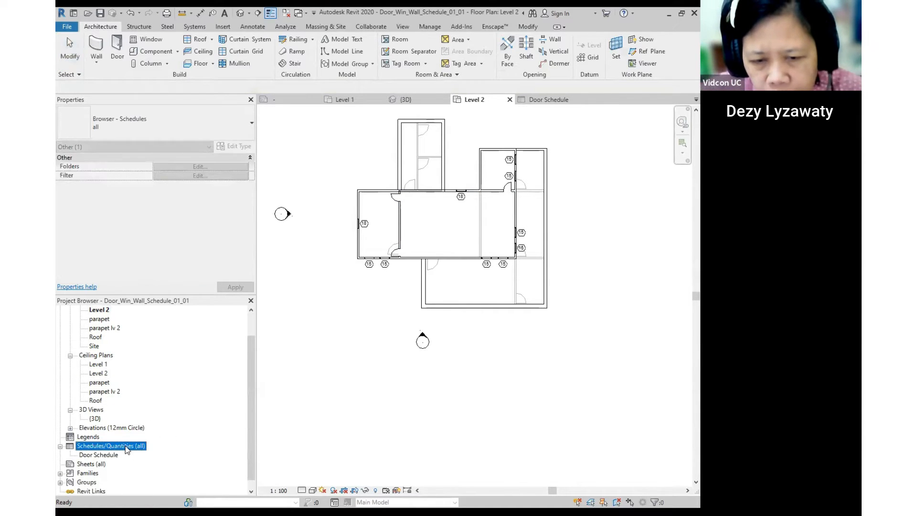
{"action": "left_click", "coordinate": [101, 455]}
{"action": "double_click", "coordinate": [101, 458]}
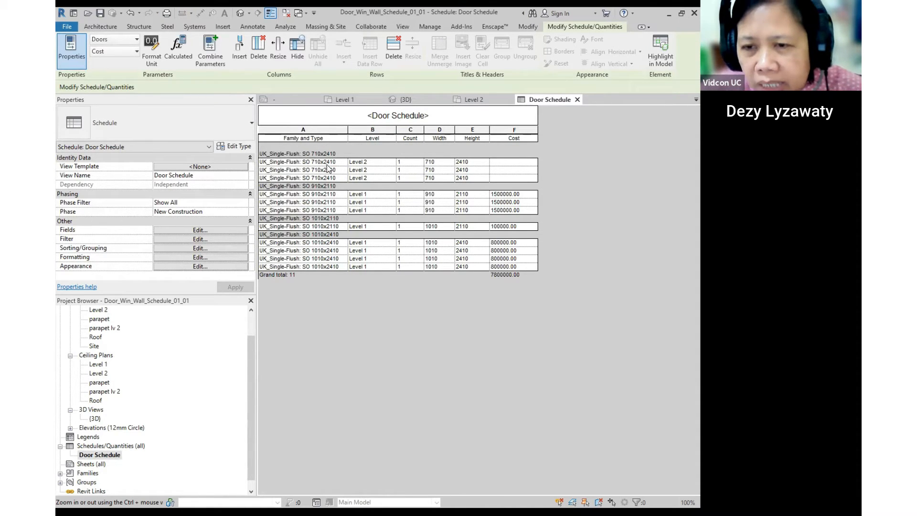
- Change the first SO 710x2410 door's cost to 600000
{"action": "left_click", "coordinate": [517, 161]}
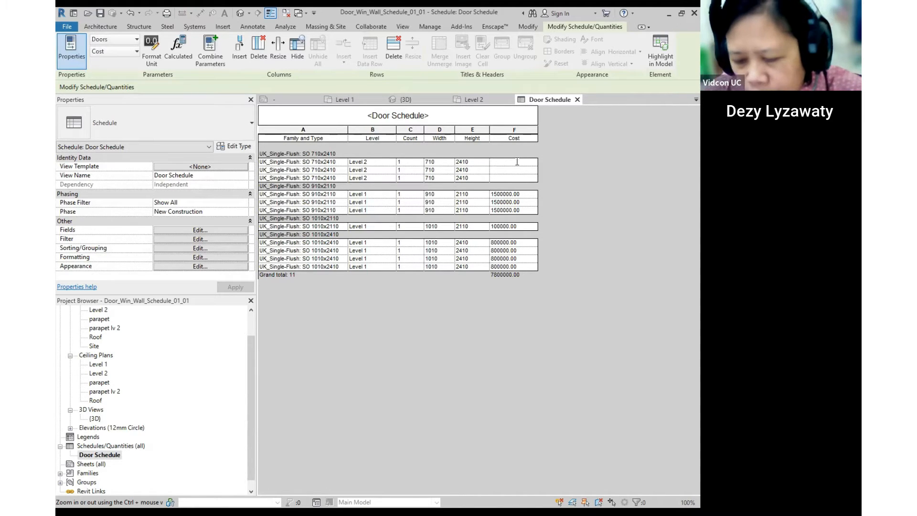
{"action": "key", "text": "BackSpace"}
{"action": "key", "text": "BackSpace"}
{"action": "type", "text": "600000"}
{"action": "key", "text": "Return"}
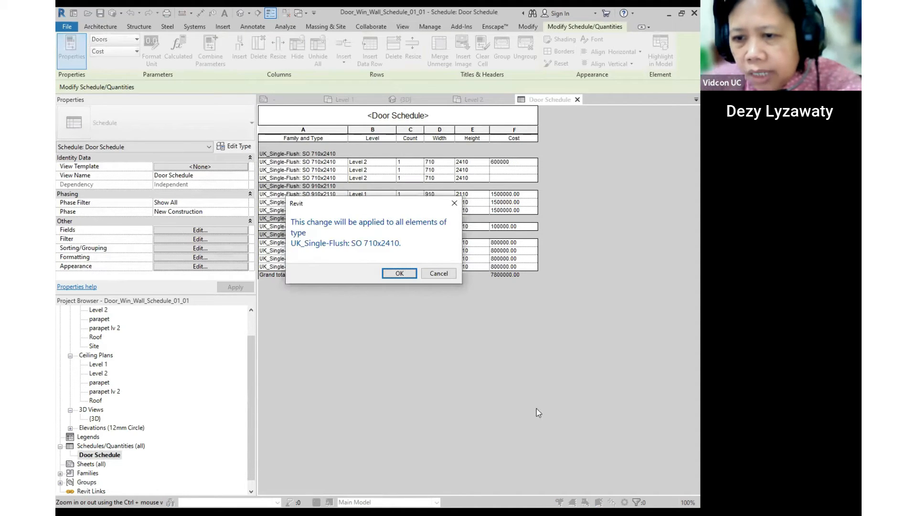
{"action": "left_click", "coordinate": [399, 273]}
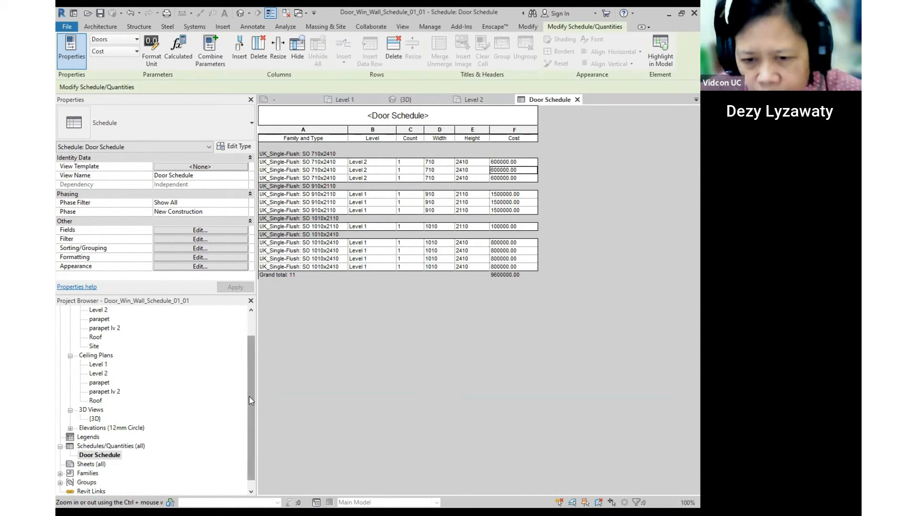
- Confirm applying the 600000 cost to every SO 710x2410 door
{"action": "left_click_drag", "start_coordinate": [250, 401], "coordinate": [259, 335]}
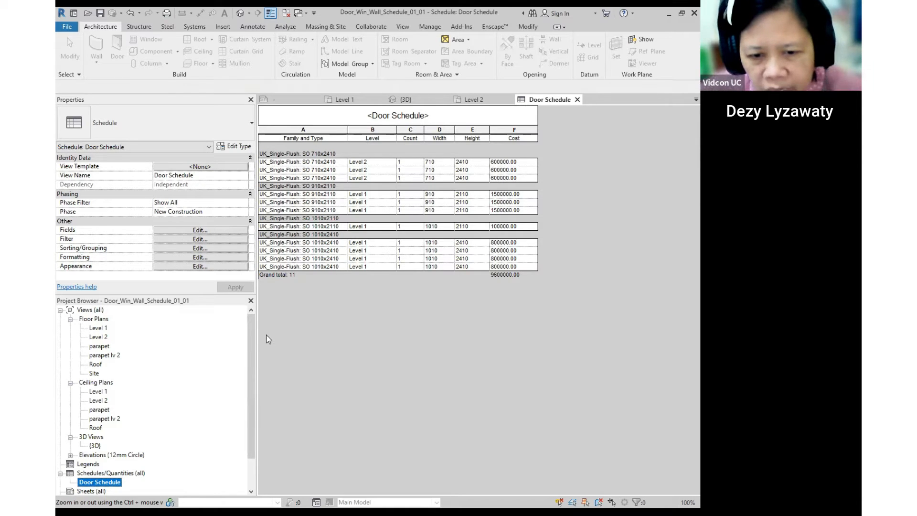
{"action": "left_click", "coordinate": [426, 309]}
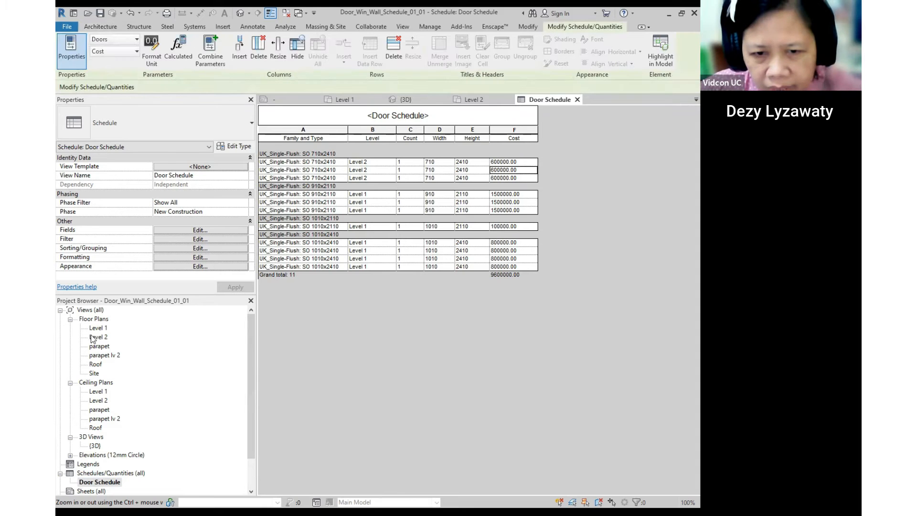
- Open the Level 1 floor plan with nothing selected
{"action": "double_click", "coordinate": [97, 329]}
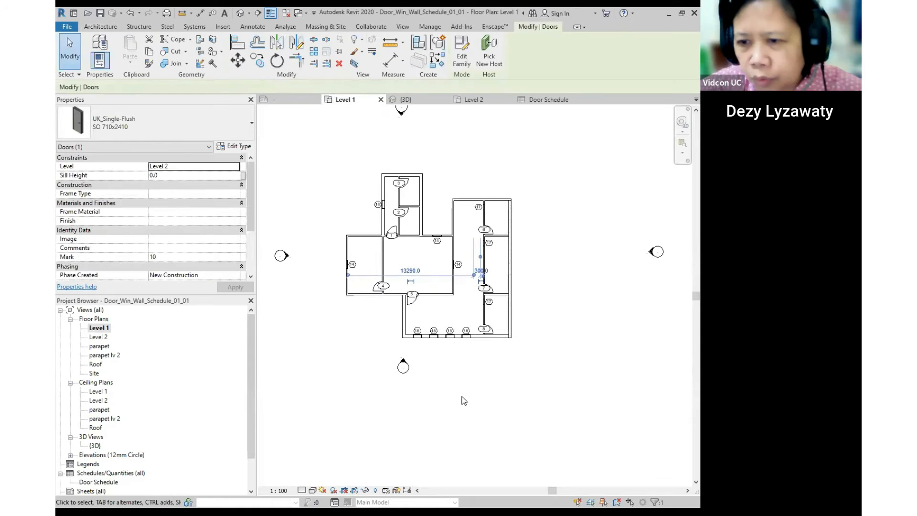
{"action": "left_click", "coordinate": [475, 379]}
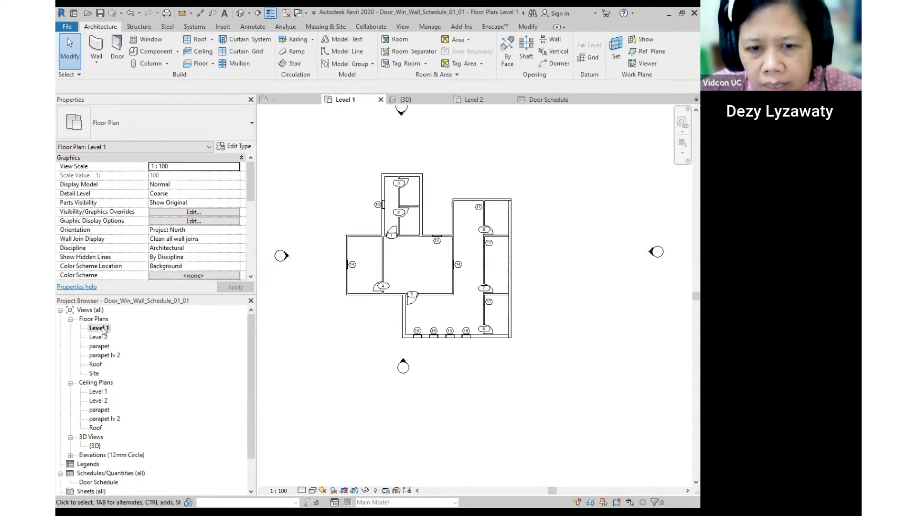
{"action": "key", "text": "ctrl"}
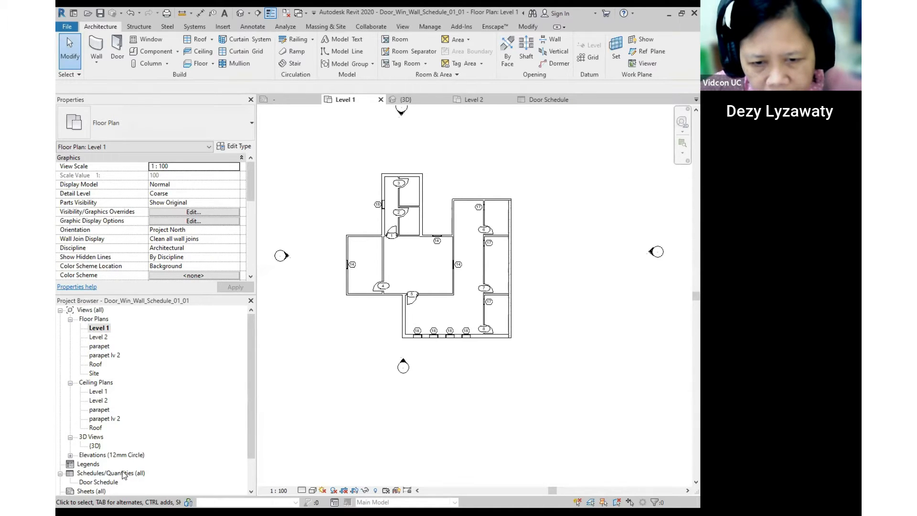
- Create a new schedule for the Windows category
{"action": "left_click", "coordinate": [122, 474]}
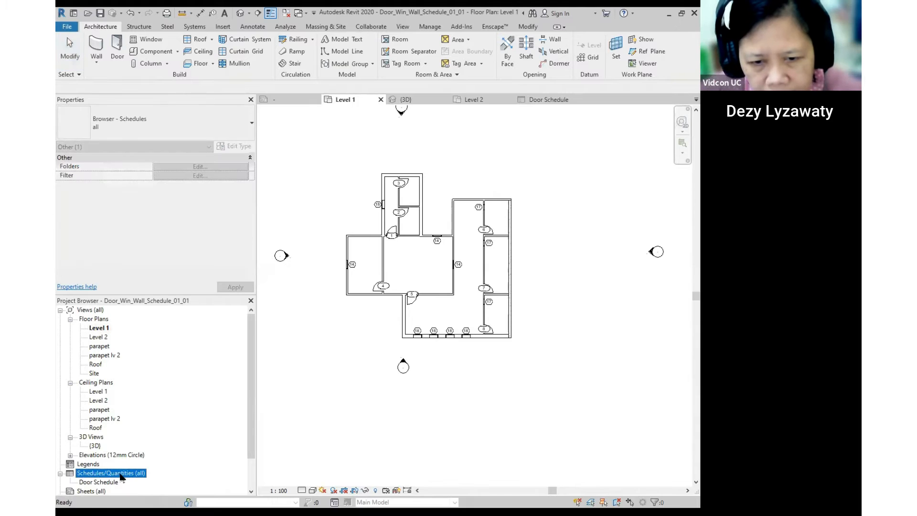
{"action": "right_click", "coordinate": [121, 475]}
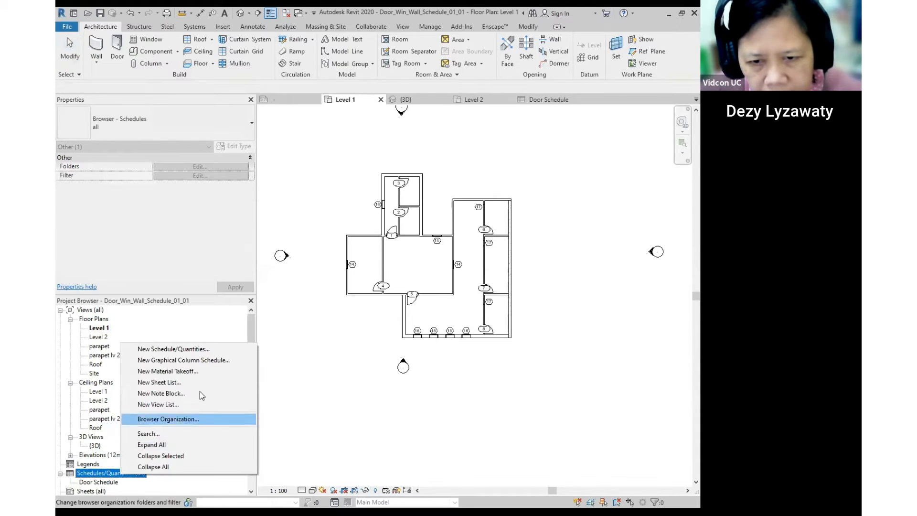
{"action": "left_click", "coordinate": [201, 352]}
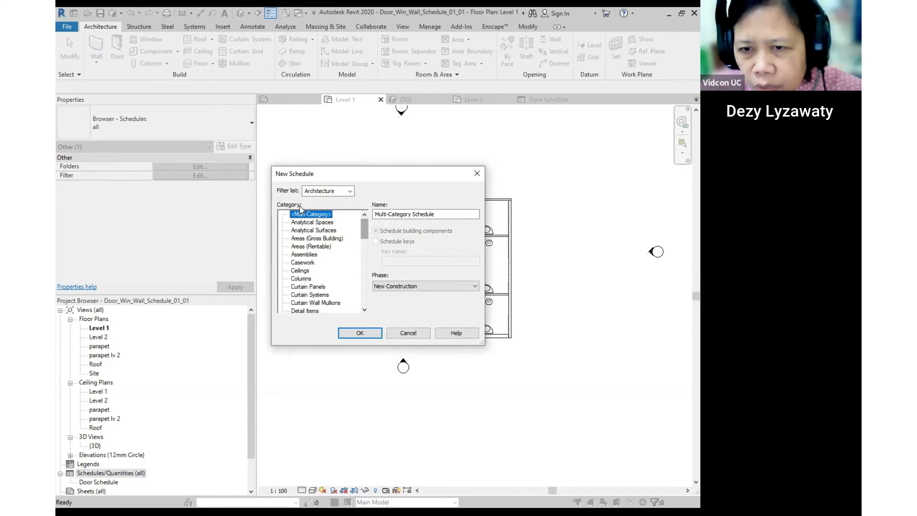
{"action": "left_click_drag", "start_coordinate": [365, 228], "coordinate": [365, 299]}
{"action": "left_click", "coordinate": [304, 304]}
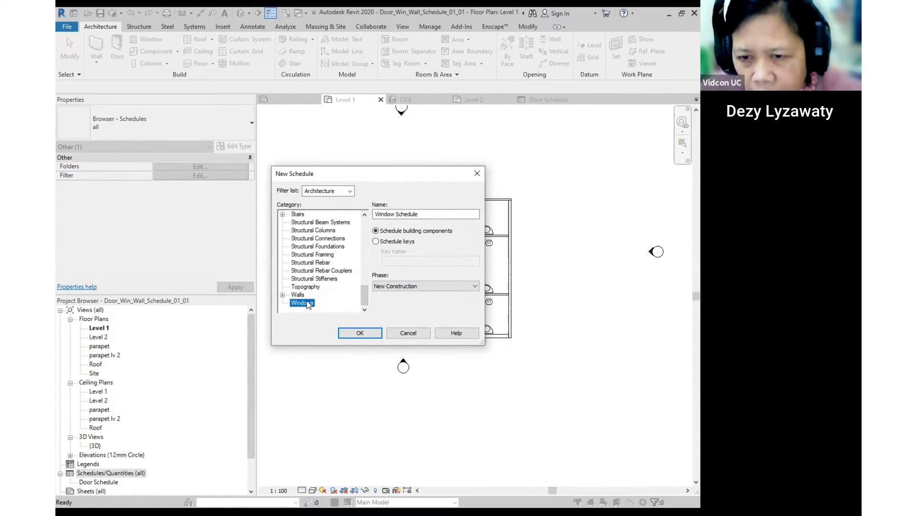
{"action": "left_click", "coordinate": [359, 333]}
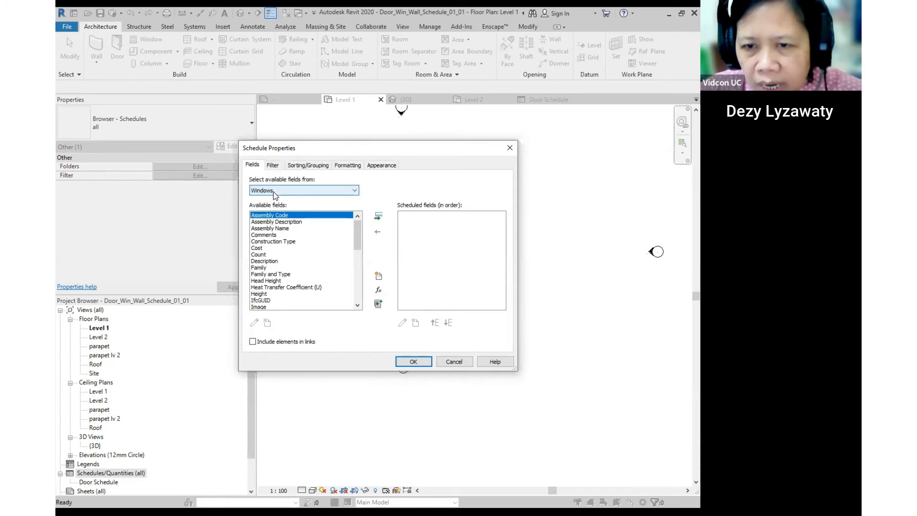
- Add Family and Type, Count and Level to the Window Schedule's fields
{"action": "left_click", "coordinate": [277, 273]}
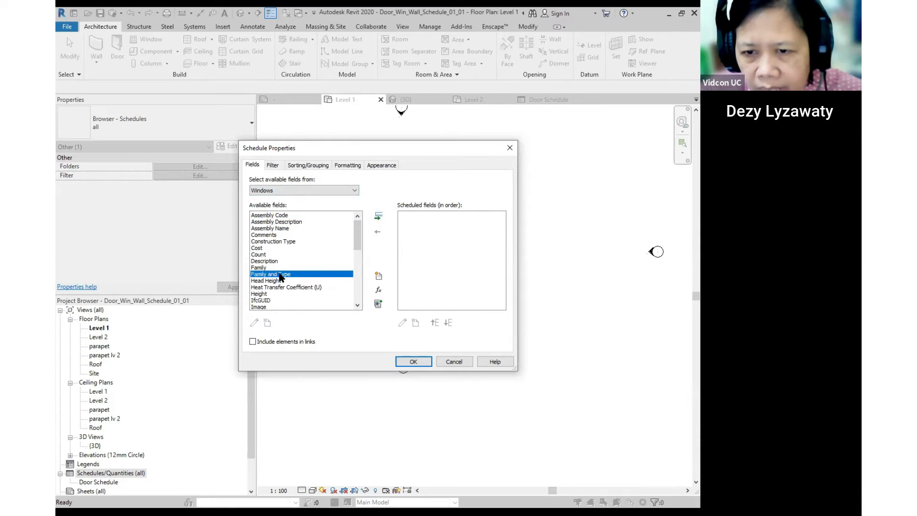
{"action": "left_click", "coordinate": [379, 217]}
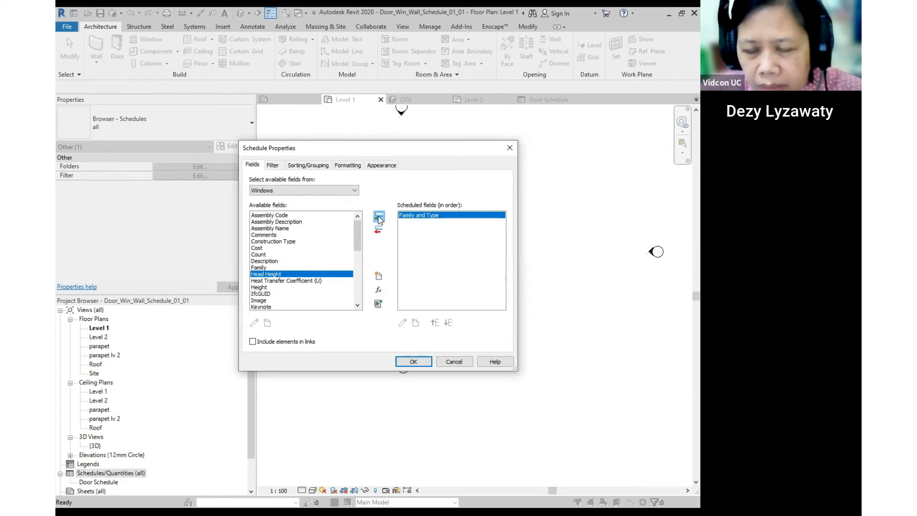
{"action": "left_click", "coordinate": [260, 254]}
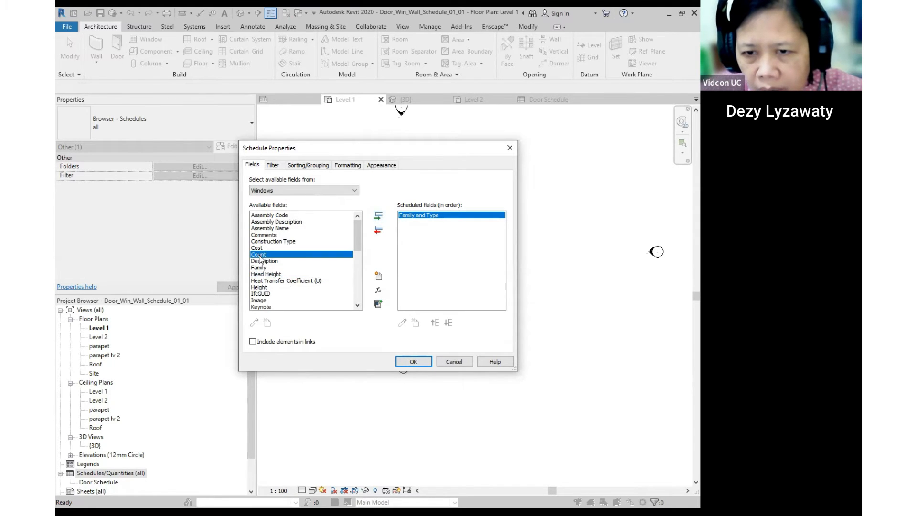
{"action": "left_click", "coordinate": [378, 217]}
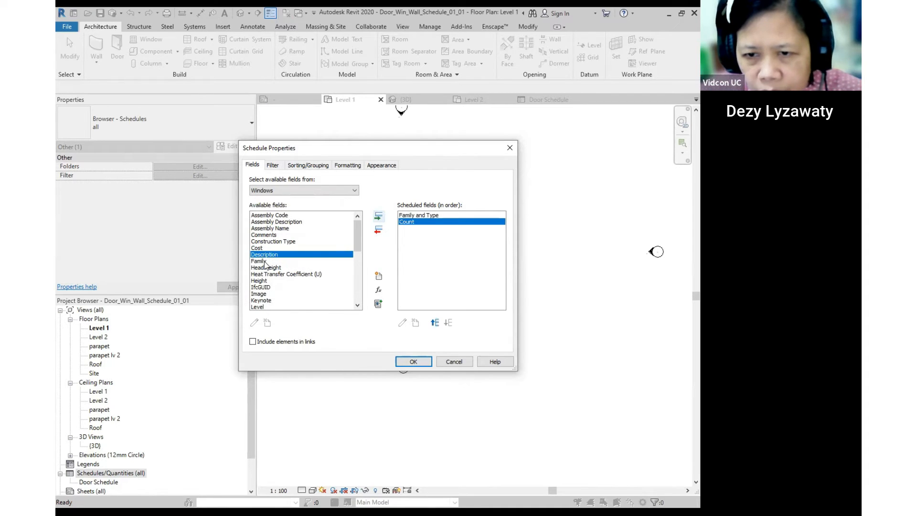
{"action": "scroll", "coordinate": [277, 300], "scroll_direction": "down", "scroll_amount": 3}
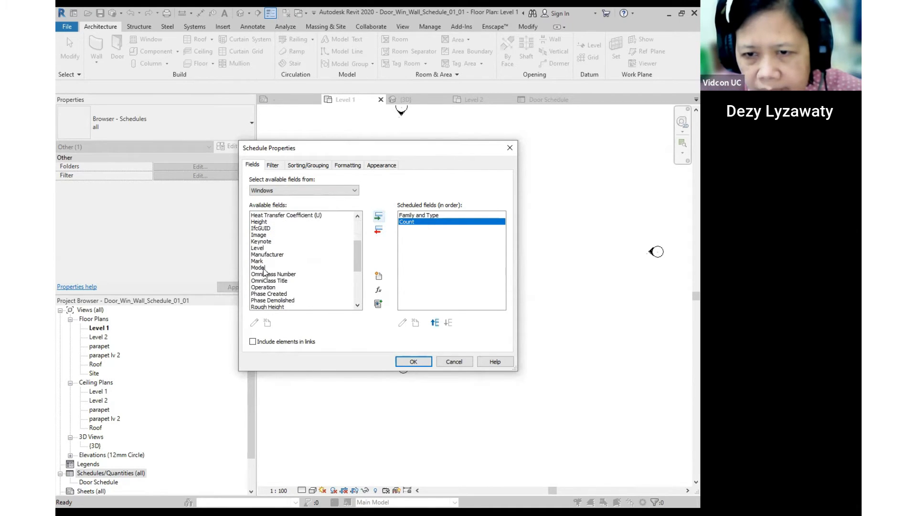
{"action": "left_click", "coordinate": [261, 248]}
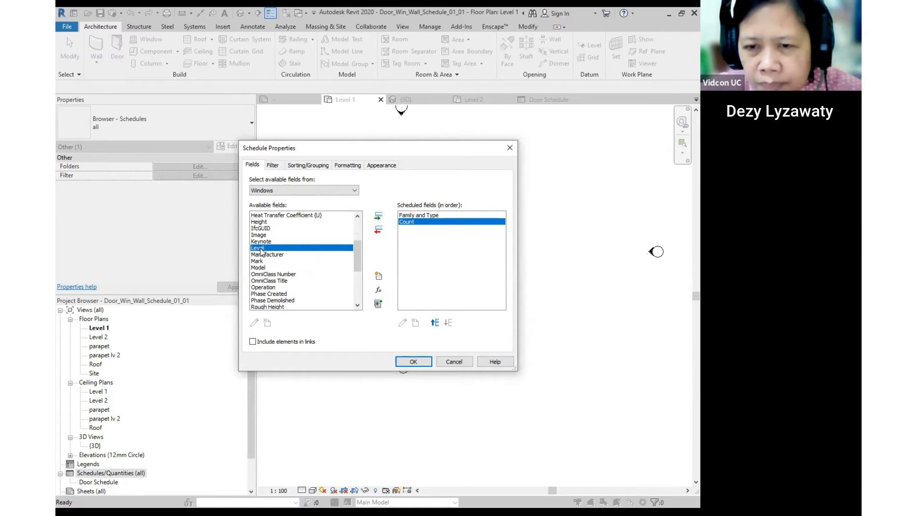
{"action": "key", "text": "ctrl"}
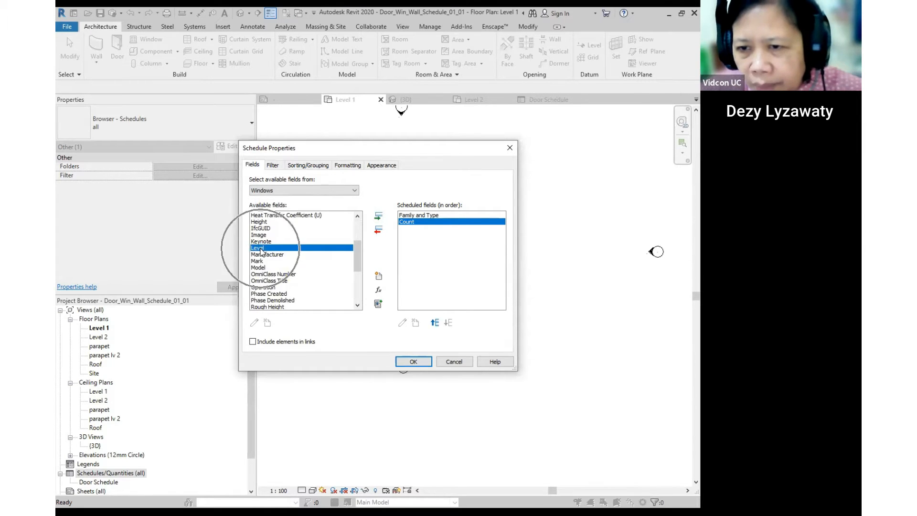
{"action": "left_click", "coordinate": [379, 218]}
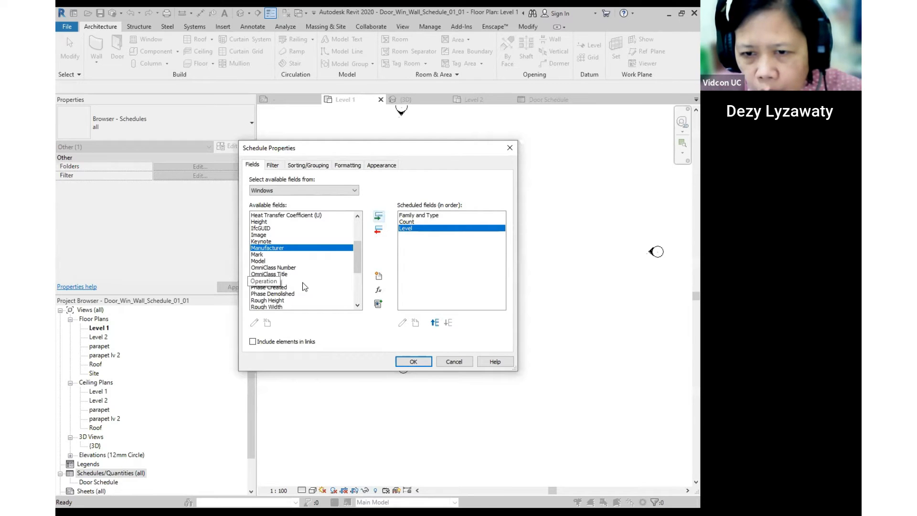
- Add Width, Height and Cost to the Window Schedule's fields
{"action": "scroll", "coordinate": [302, 282], "scroll_direction": "down", "scroll_amount": 4}
{"action": "left_click", "coordinate": [262, 300]}
{"action": "left_click", "coordinate": [379, 221]}
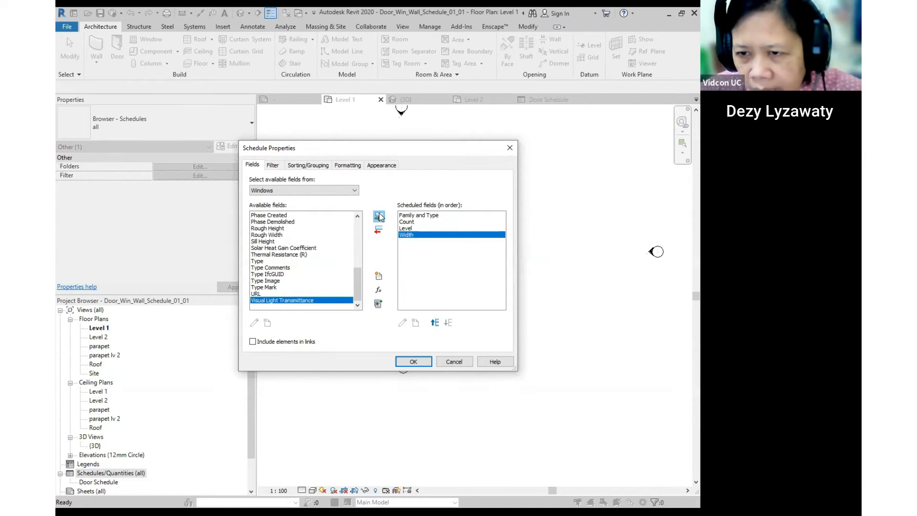
{"action": "scroll", "coordinate": [268, 281], "scroll_direction": "up", "scroll_amount": 5}
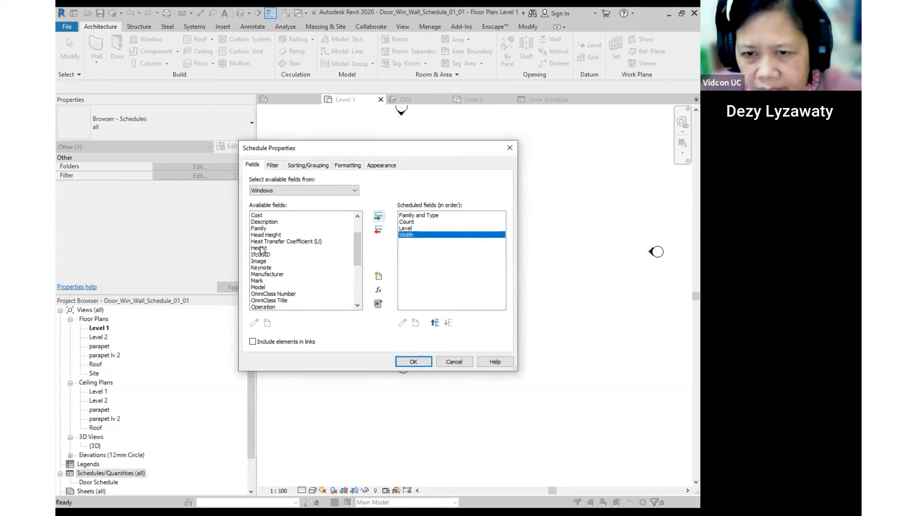
{"action": "left_click", "coordinate": [259, 247]}
{"action": "left_click", "coordinate": [379, 217]}
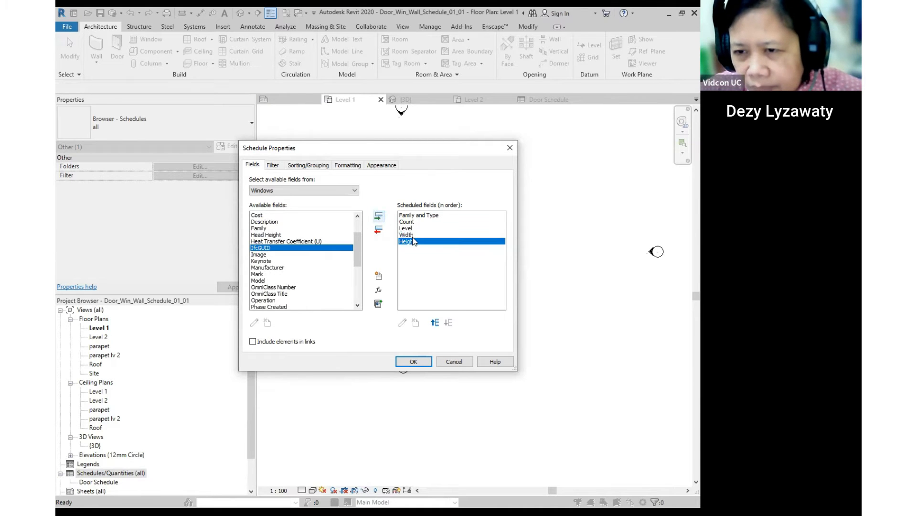
{"action": "scroll", "coordinate": [292, 261], "scroll_direction": "down", "scroll_amount": 4}
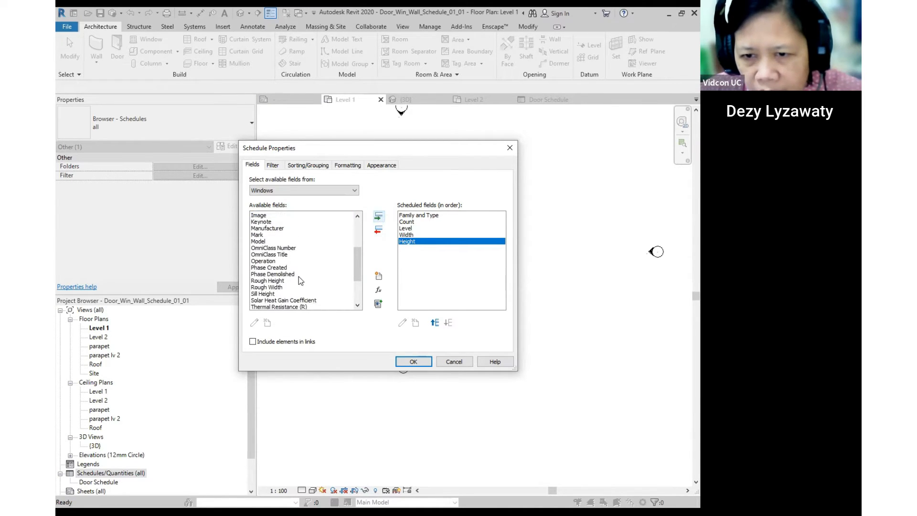
{"action": "scroll", "coordinate": [302, 282], "scroll_direction": "up", "scroll_amount": 2}
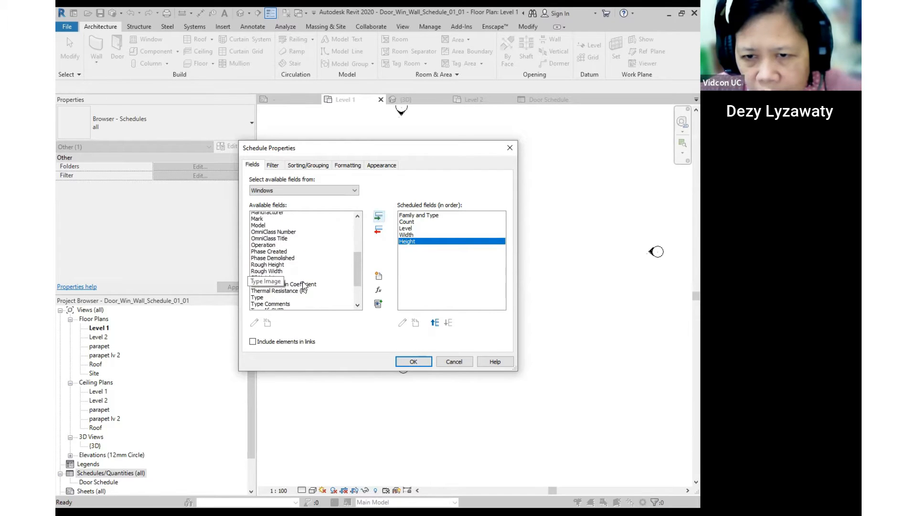
{"action": "scroll", "coordinate": [271, 235], "scroll_direction": "up", "scroll_amount": 3}
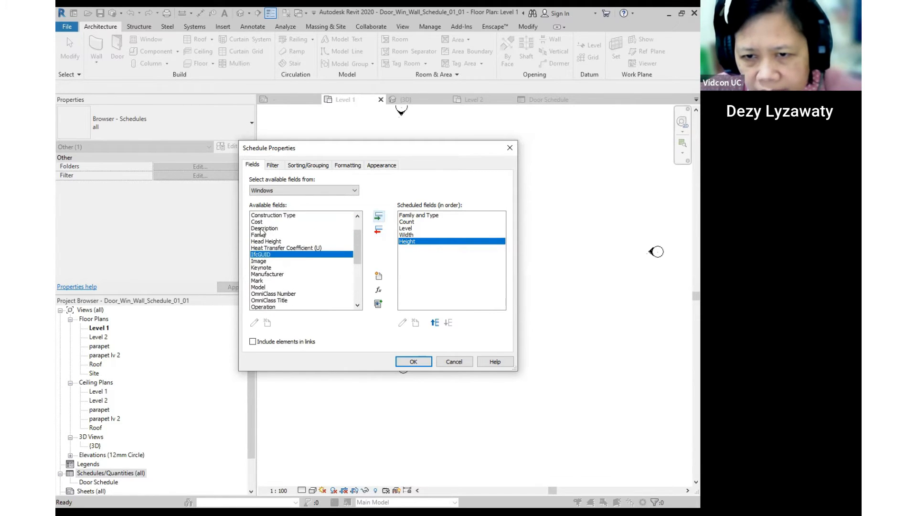
{"action": "left_click", "coordinate": [259, 222]}
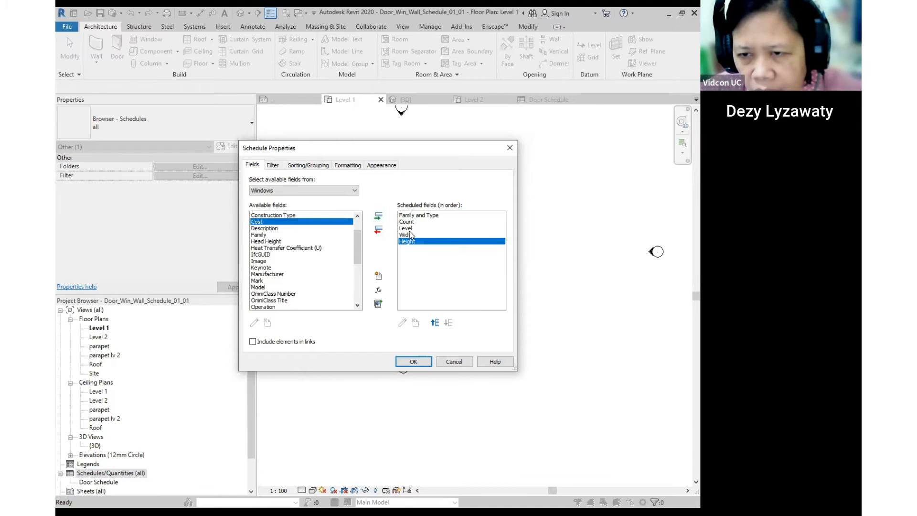
{"action": "left_click", "coordinate": [380, 217]}
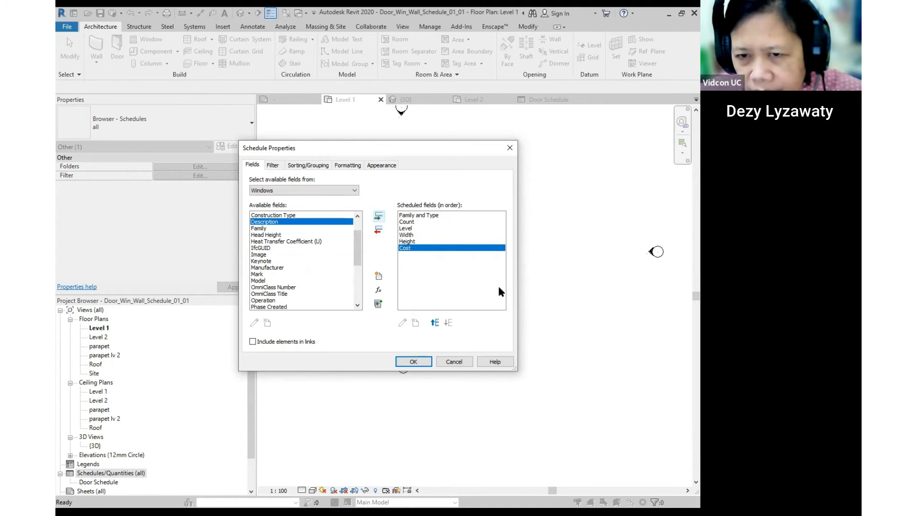
{"action": "left_click", "coordinate": [287, 215]}
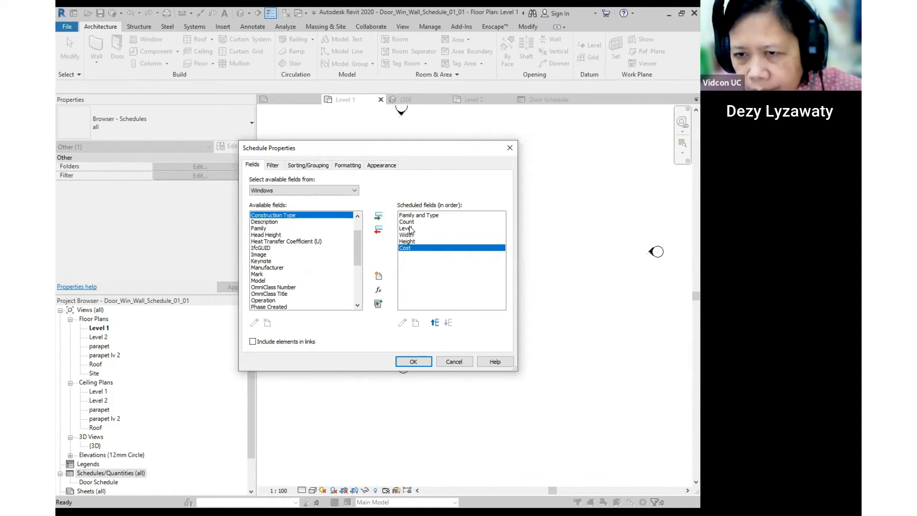
- Sort the Window Schedule by Family and Type with grand totals showing title, count and totals
{"action": "left_click", "coordinate": [273, 165]}
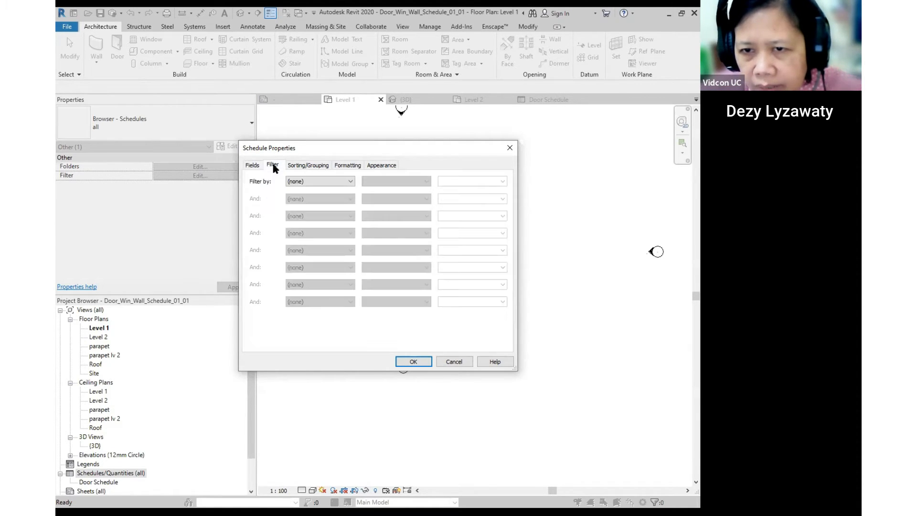
{"action": "left_click", "coordinate": [308, 165]}
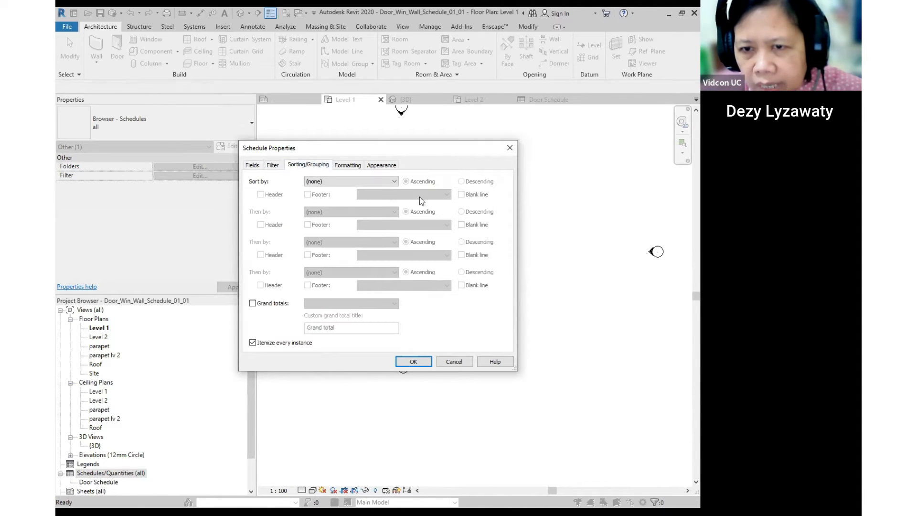
{"action": "left_click", "coordinate": [371, 181]}
{"action": "left_click", "coordinate": [326, 198]}
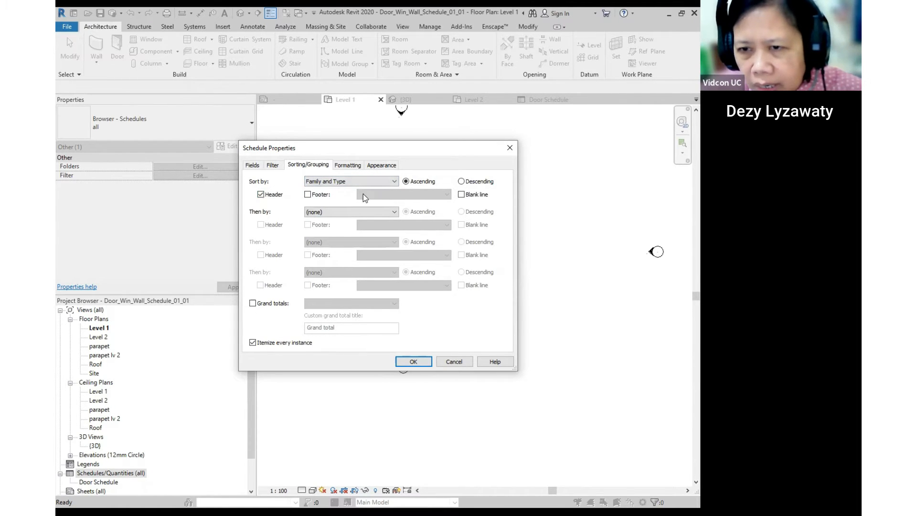
{"action": "left_click", "coordinate": [354, 183]}
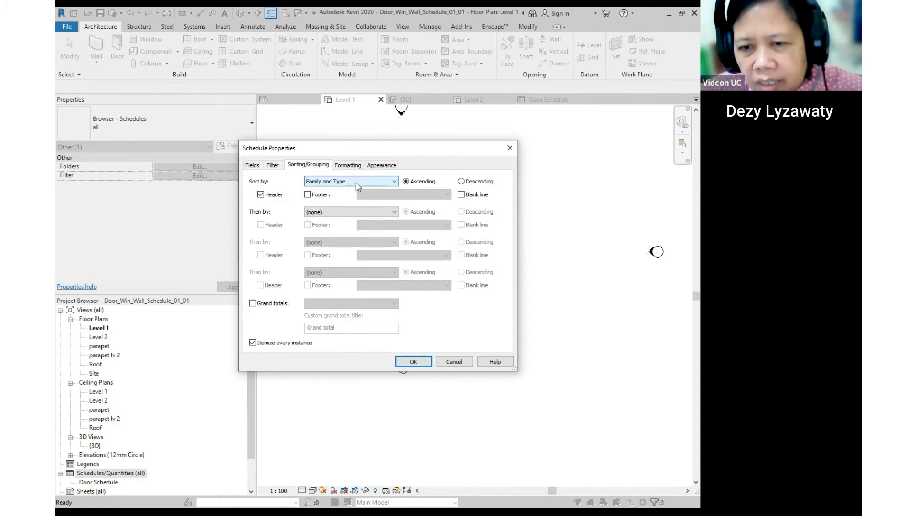
{"action": "left_click", "coordinate": [252, 303]}
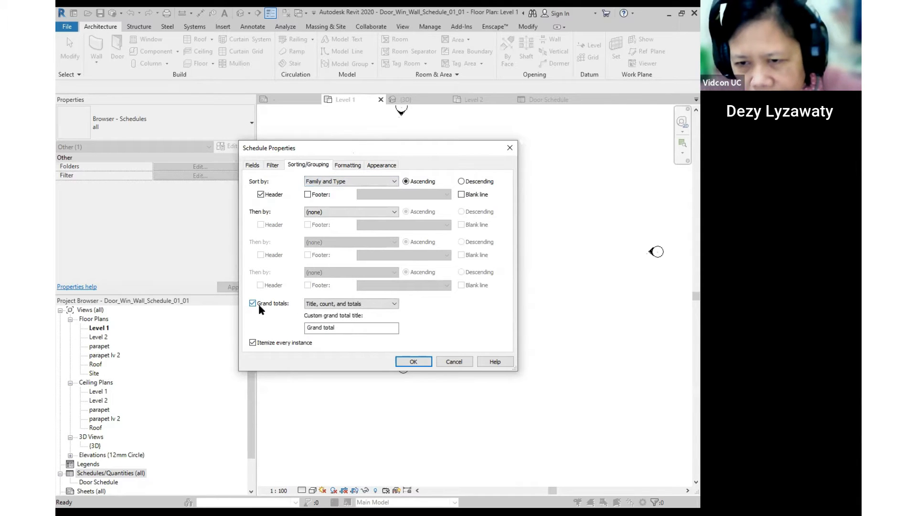
{"action": "left_click", "coordinate": [378, 304]}
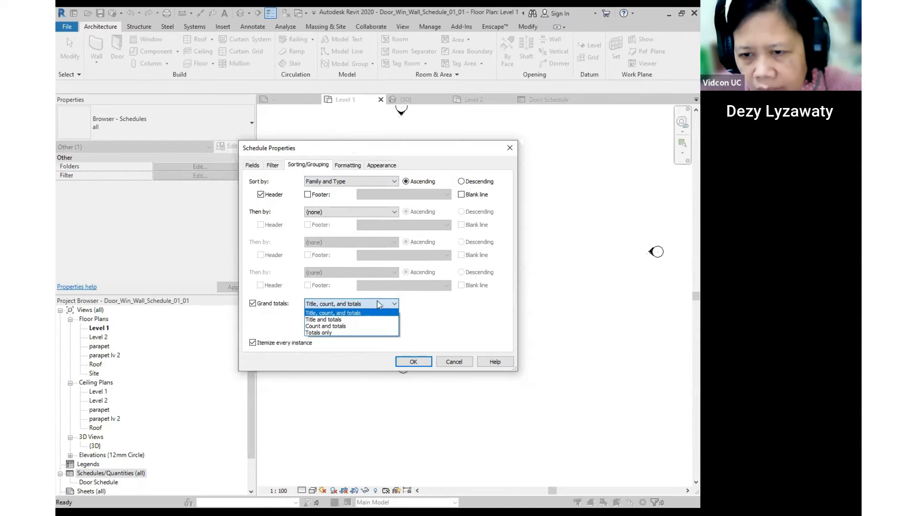
{"action": "left_click", "coordinate": [349, 313]}
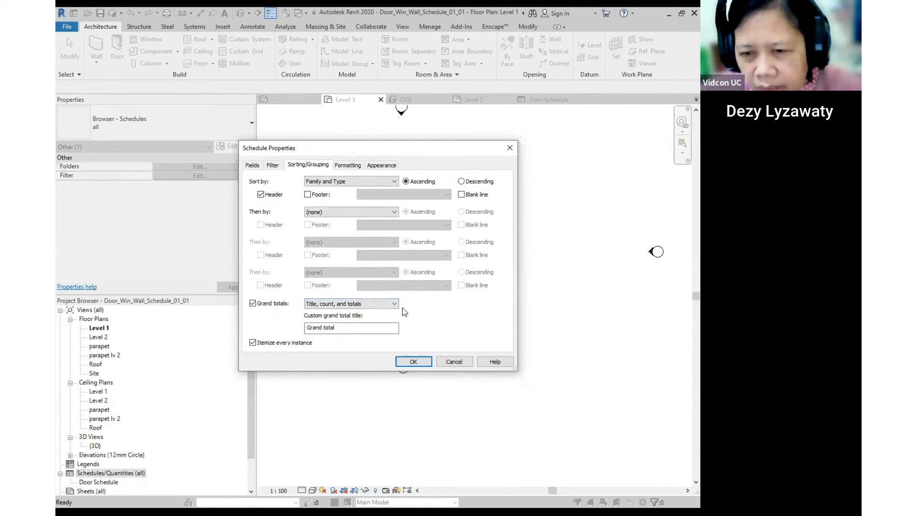
- Make the Cost column calculate totals and apply the schedule settings
{"action": "left_click", "coordinate": [345, 165]}
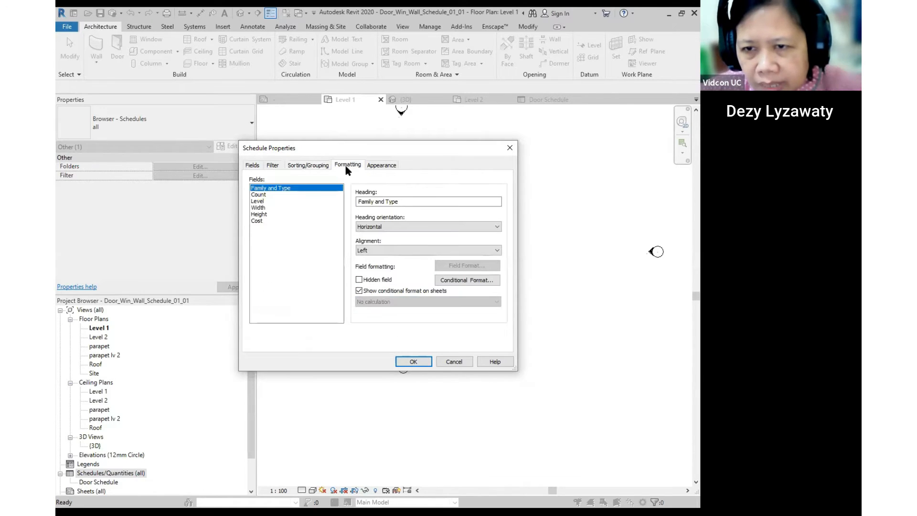
{"action": "left_click", "coordinate": [257, 220]}
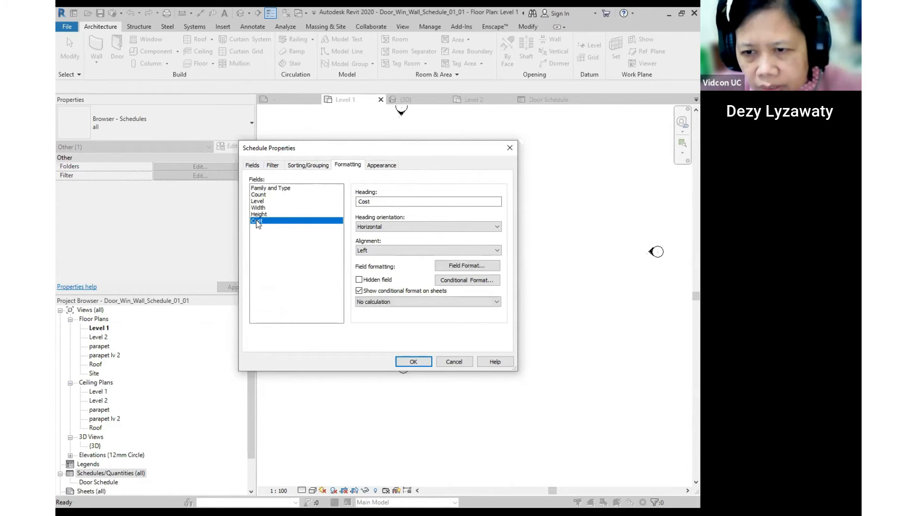
{"action": "left_click", "coordinate": [496, 302]}
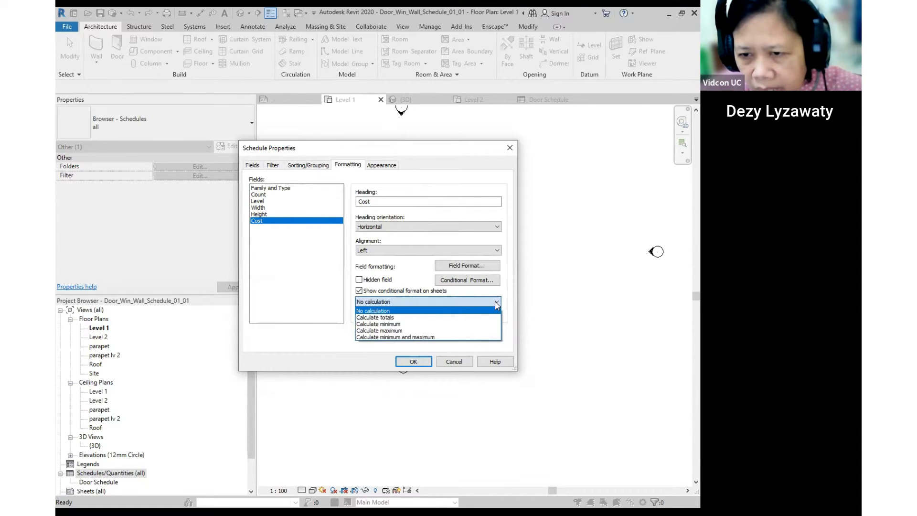
{"action": "left_click", "coordinate": [390, 318]}
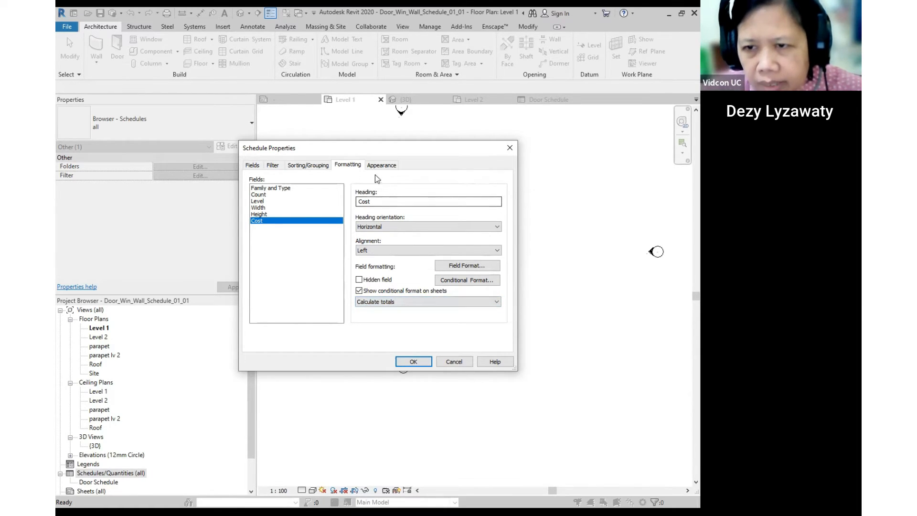
{"action": "left_click", "coordinate": [415, 363]}
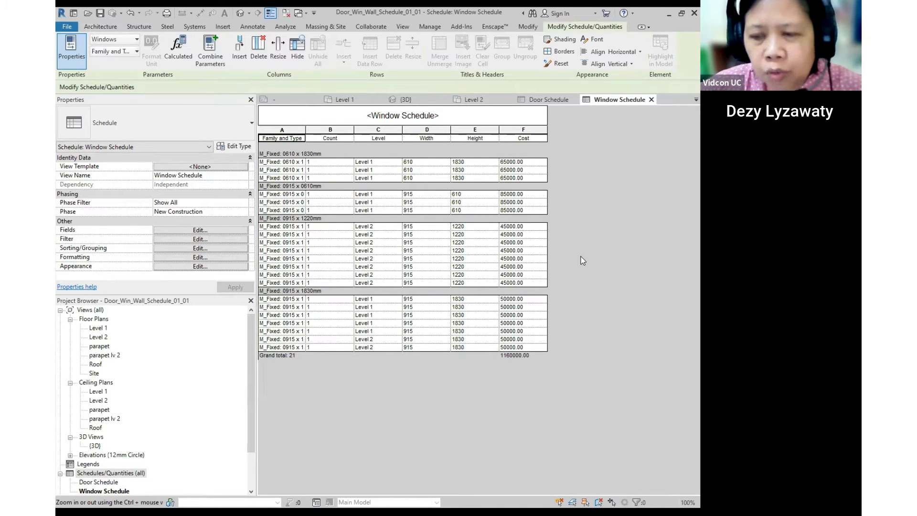
- Bring up the schedule-creation options for the Schedules/Quantities group in the Project Browser
{"action": "scroll", "coordinate": [109, 484], "scroll_direction": "down", "scroll_amount": 2}
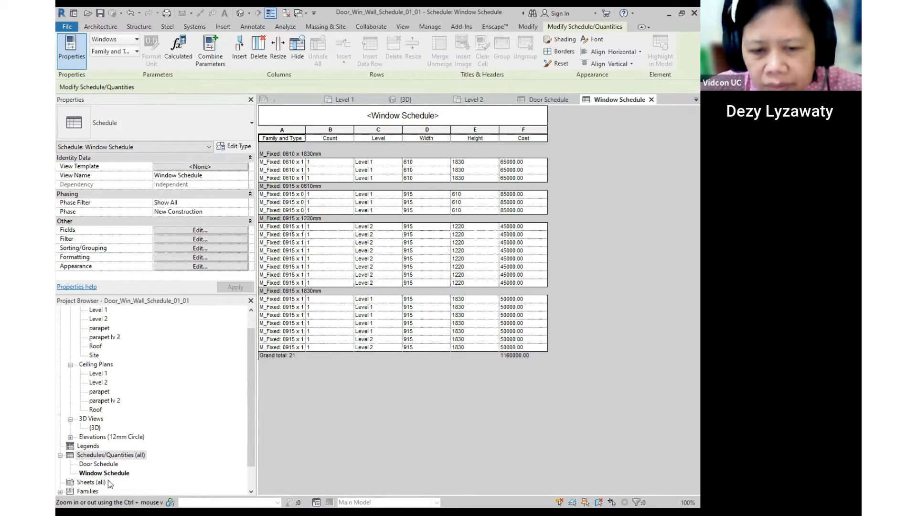
{"action": "left_click", "coordinate": [112, 463]}
{"action": "left_click", "coordinate": [116, 457]}
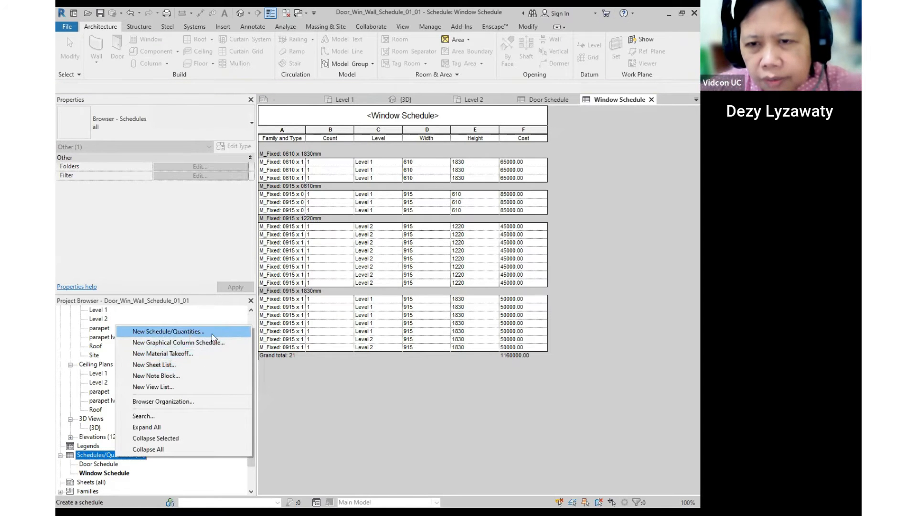
- Create a new schedule named Wall Schedule for the Walls category
{"action": "left_click", "coordinate": [212, 332]}
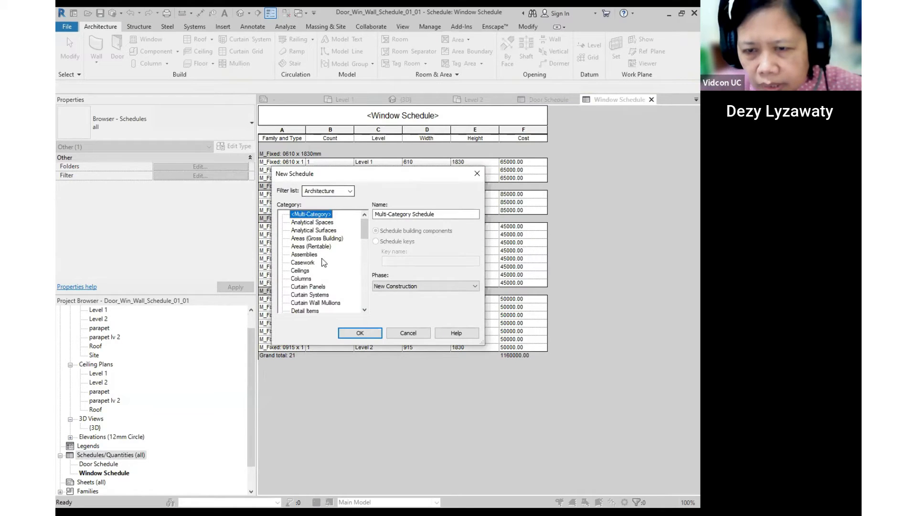
{"action": "scroll", "coordinate": [328, 265], "scroll_direction": "down", "scroll_amount": 6}
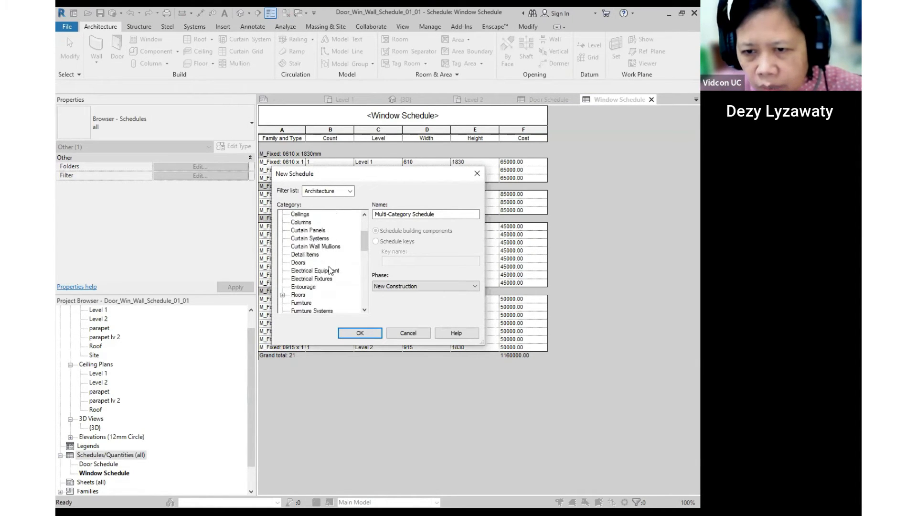
{"action": "scroll", "coordinate": [329, 268], "scroll_direction": "down", "scroll_amount": 7}
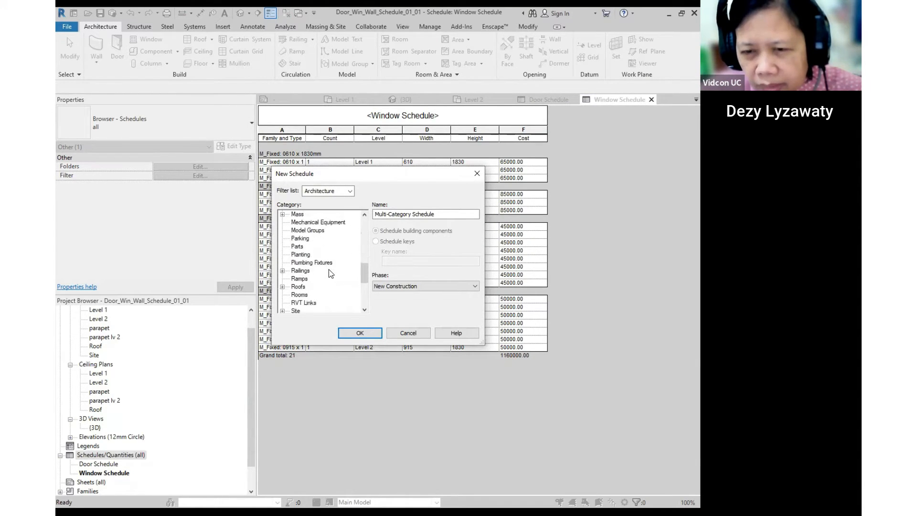
{"action": "scroll", "coordinate": [331, 277], "scroll_direction": "down", "scroll_amount": 3}
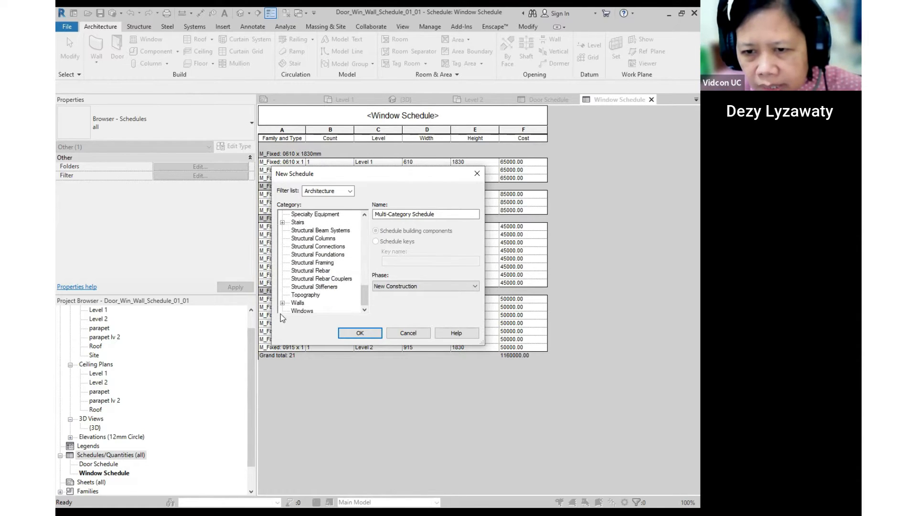
{"action": "left_click", "coordinate": [294, 302]}
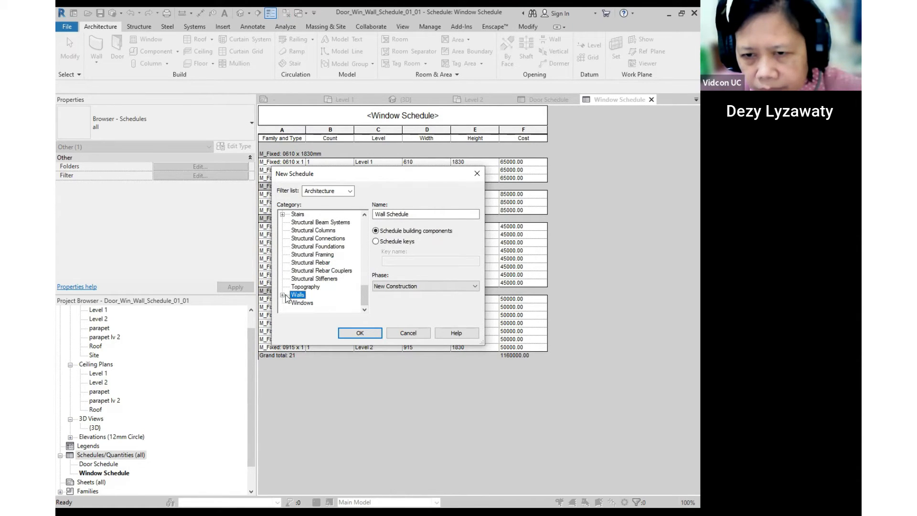
{"action": "left_click", "coordinate": [282, 294]}
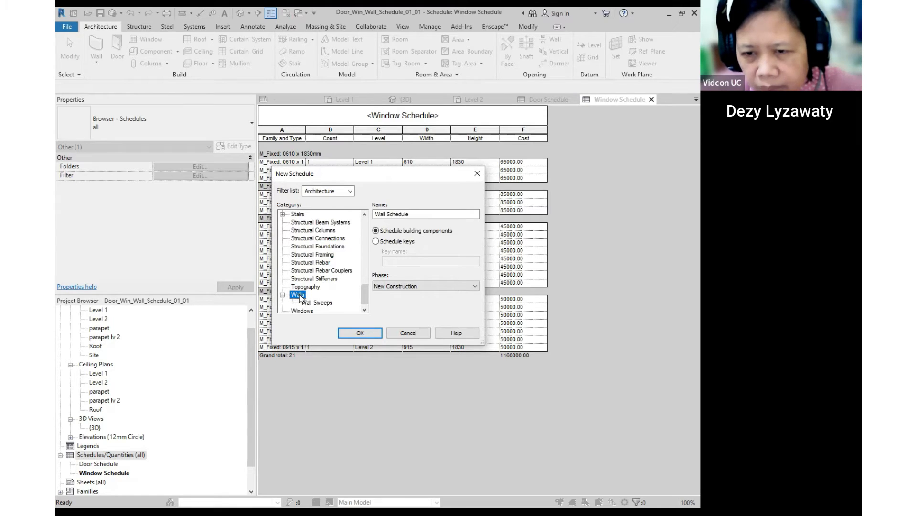
{"action": "left_click", "coordinate": [375, 335]}
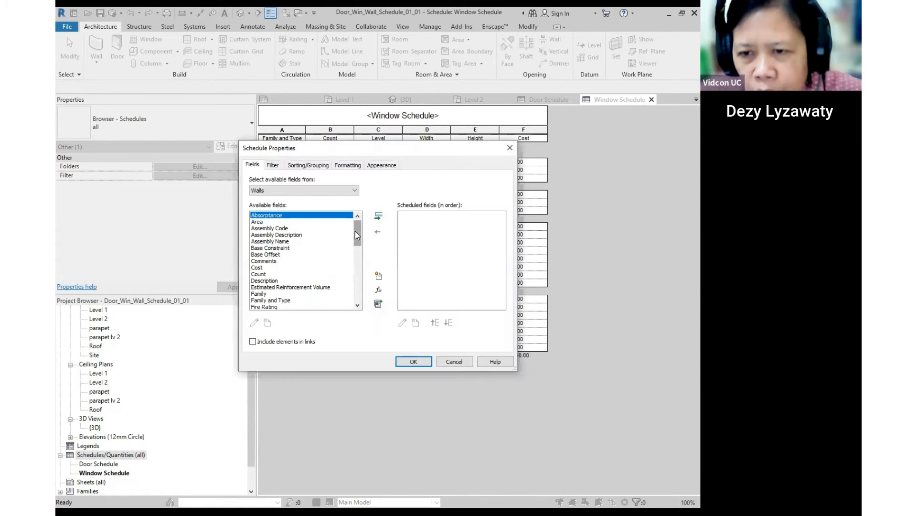
- Add Family and Type, Width and Length as Wall Schedule columns
{"action": "left_click", "coordinate": [280, 300]}
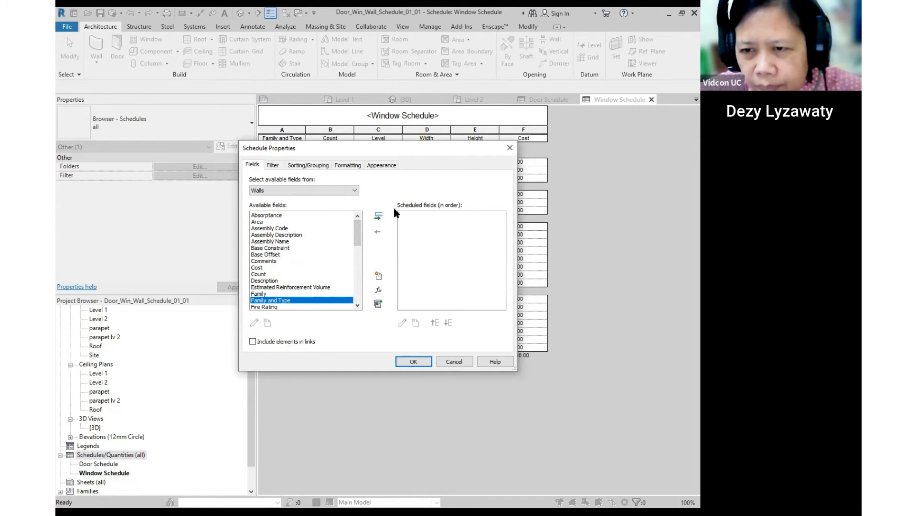
{"action": "left_click", "coordinate": [378, 216]}
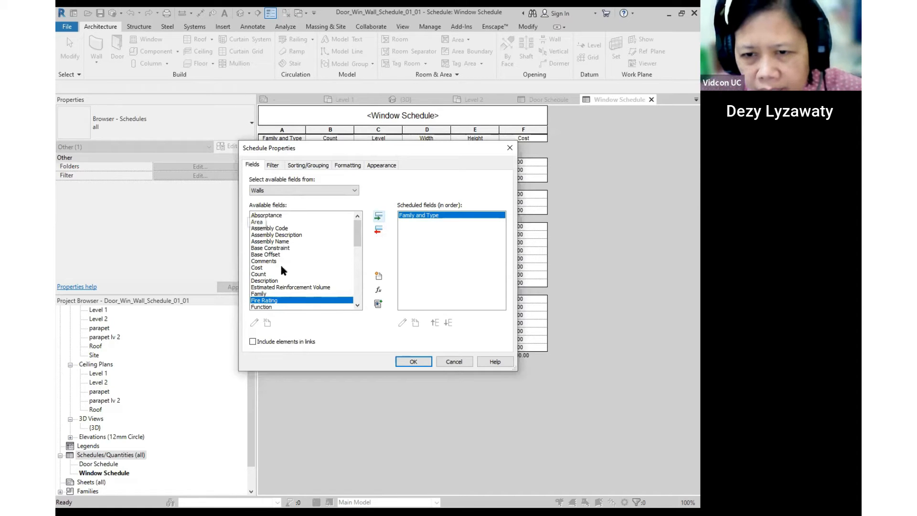
{"action": "scroll", "coordinate": [281, 266], "scroll_direction": "down", "scroll_amount": 10}
{"action": "scroll", "coordinate": [287, 268], "scroll_direction": "up", "scroll_amount": 5}
{"action": "scroll", "coordinate": [287, 268], "scroll_direction": "down", "scroll_amount": 5}
{"action": "left_click", "coordinate": [258, 301]}
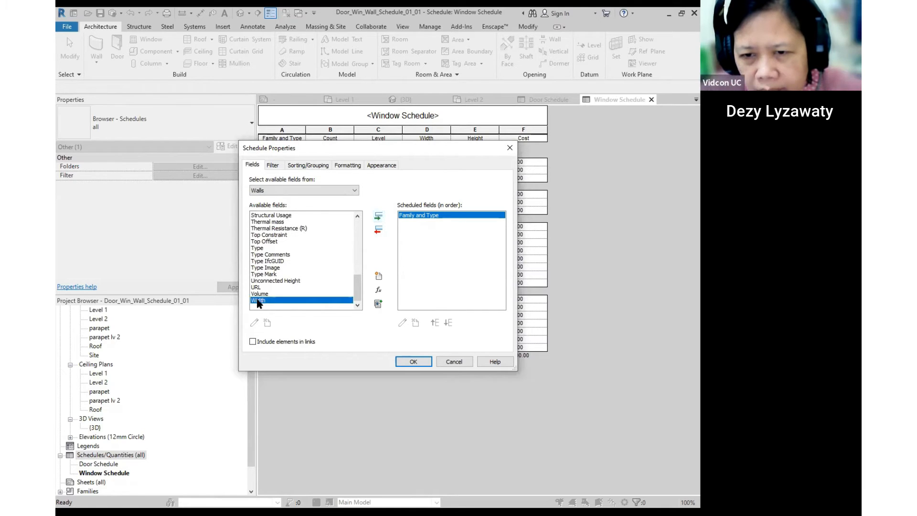
{"action": "left_click", "coordinate": [379, 217]}
{"action": "scroll", "coordinate": [277, 258], "scroll_direction": "up", "scroll_amount": 7}
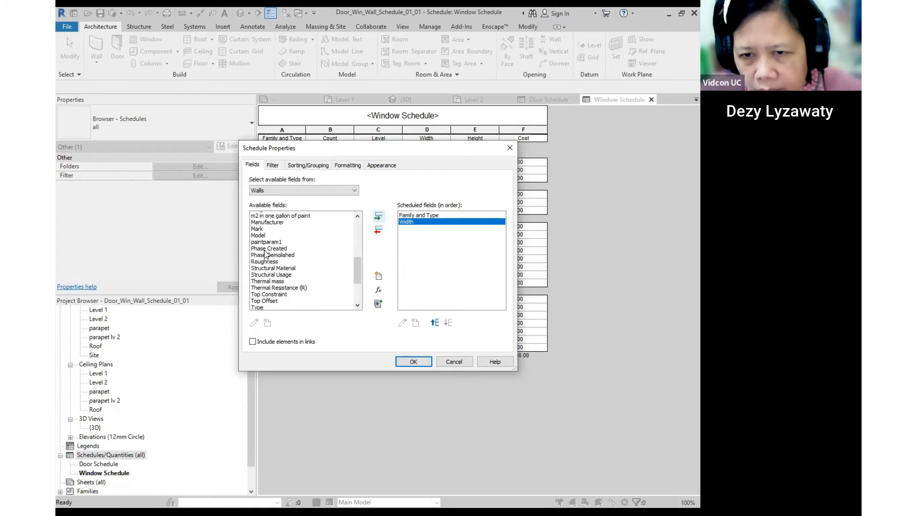
{"action": "scroll", "coordinate": [265, 253], "scroll_direction": "up", "scroll_amount": 3}
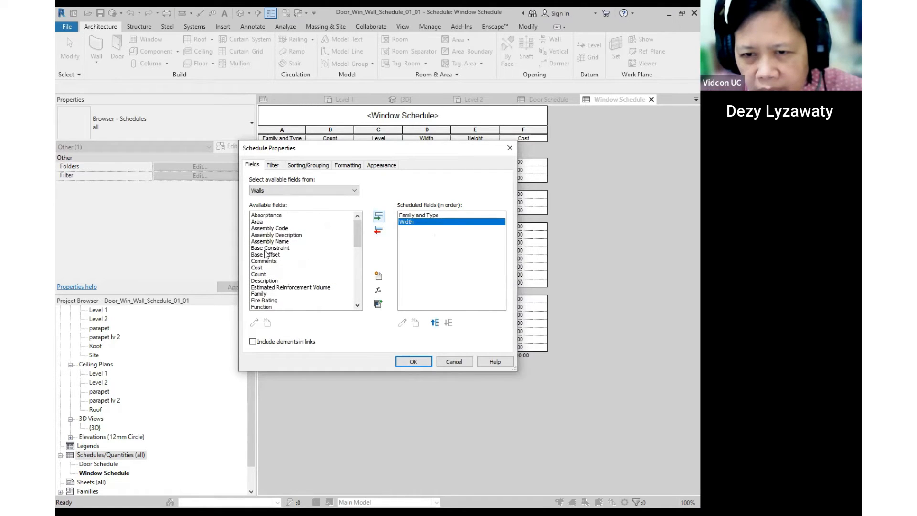
{"action": "scroll", "coordinate": [300, 247], "scroll_direction": "down", "scroll_amount": 4}
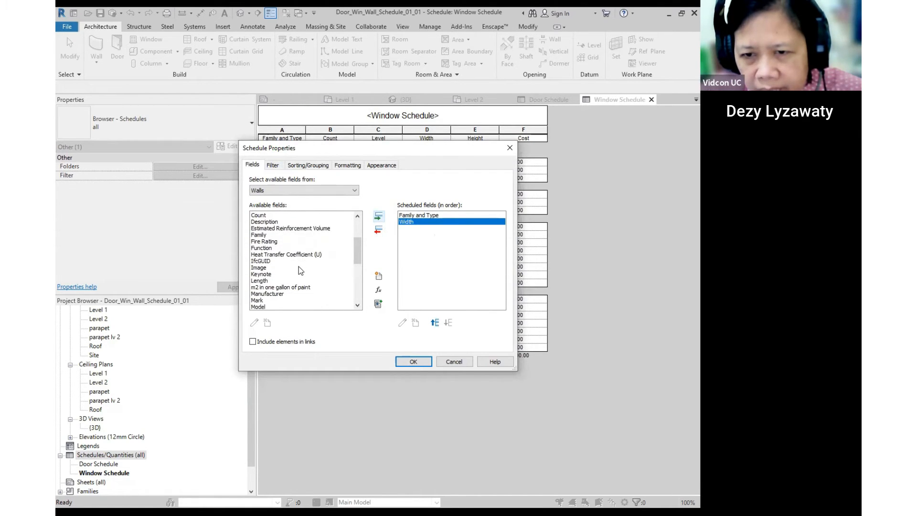
{"action": "left_click", "coordinate": [265, 261]}
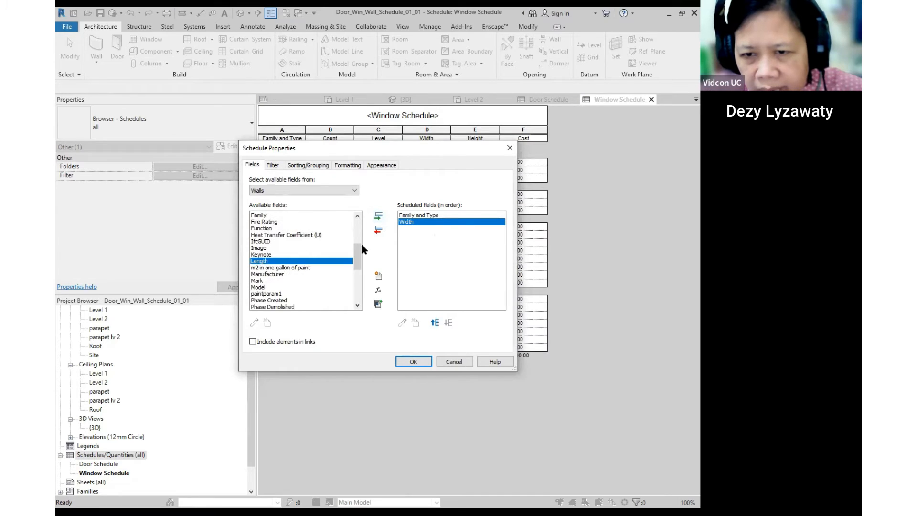
{"action": "left_click", "coordinate": [380, 218]}
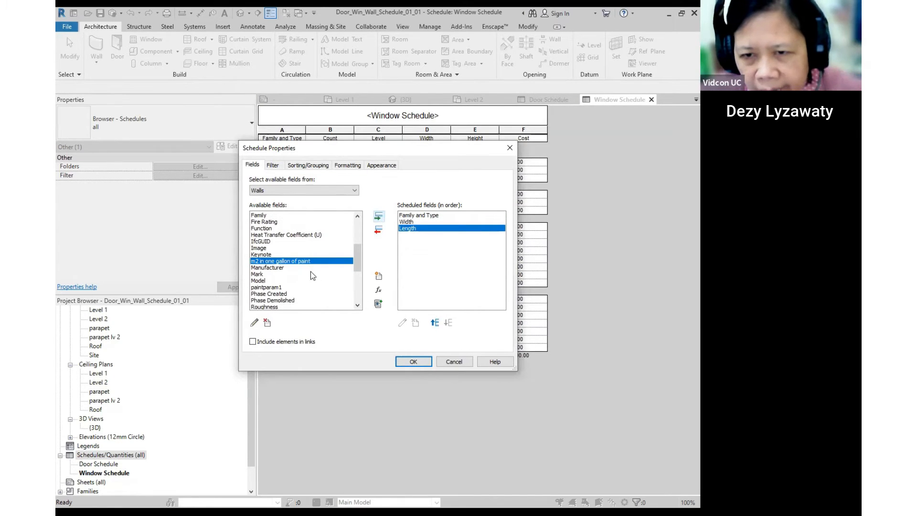
- Add Area, Volume and Cost as Wall Schedule columns
{"action": "scroll", "coordinate": [310, 271], "scroll_direction": "up", "scroll_amount": 3}
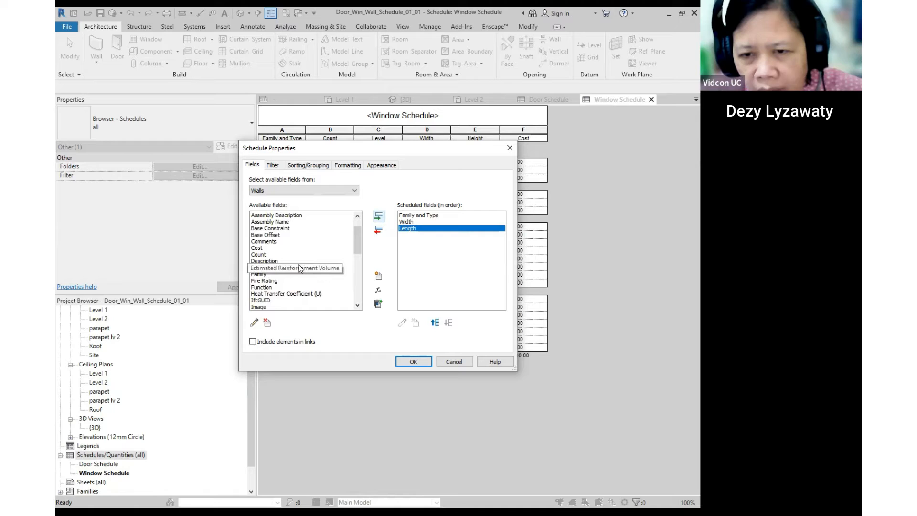
{"action": "scroll", "coordinate": [300, 266], "scroll_direction": "down", "scroll_amount": 5}
{"action": "scroll", "coordinate": [297, 269], "scroll_direction": "down", "scroll_amount": 3}
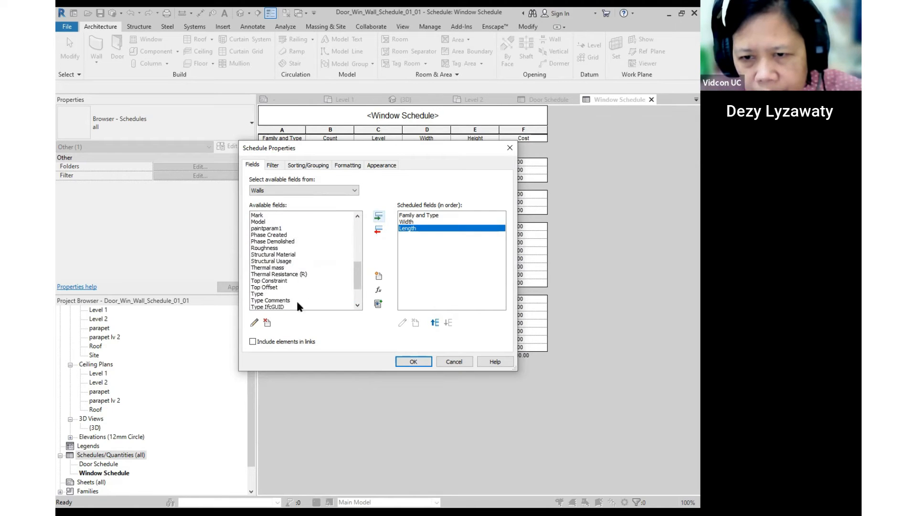
{"action": "scroll", "coordinate": [283, 281], "scroll_direction": "up", "scroll_amount": 4}
{"action": "scroll", "coordinate": [280, 258], "scroll_direction": "up", "scroll_amount": 6}
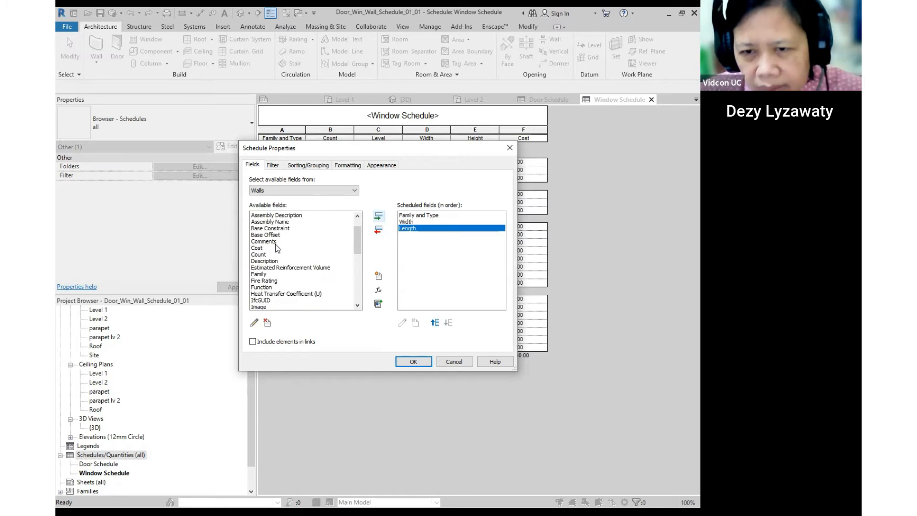
{"action": "left_click", "coordinate": [264, 223]}
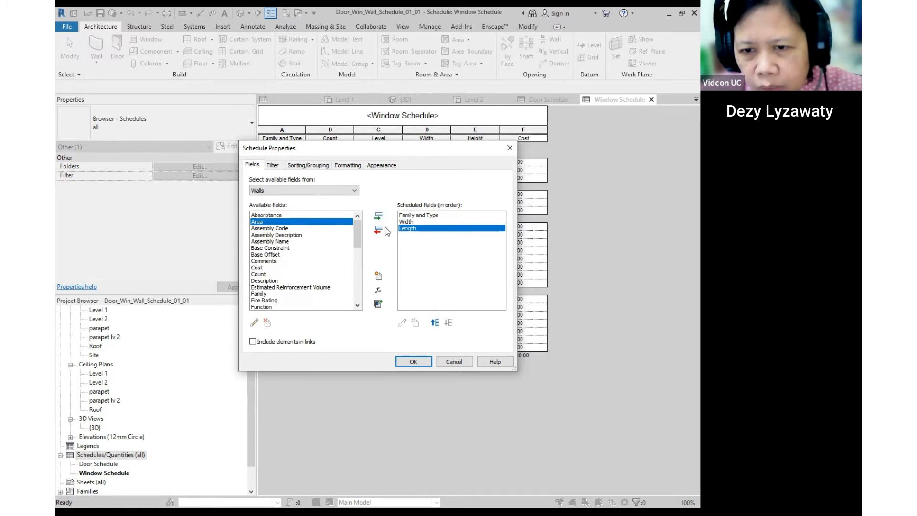
{"action": "left_click", "coordinate": [378, 216]}
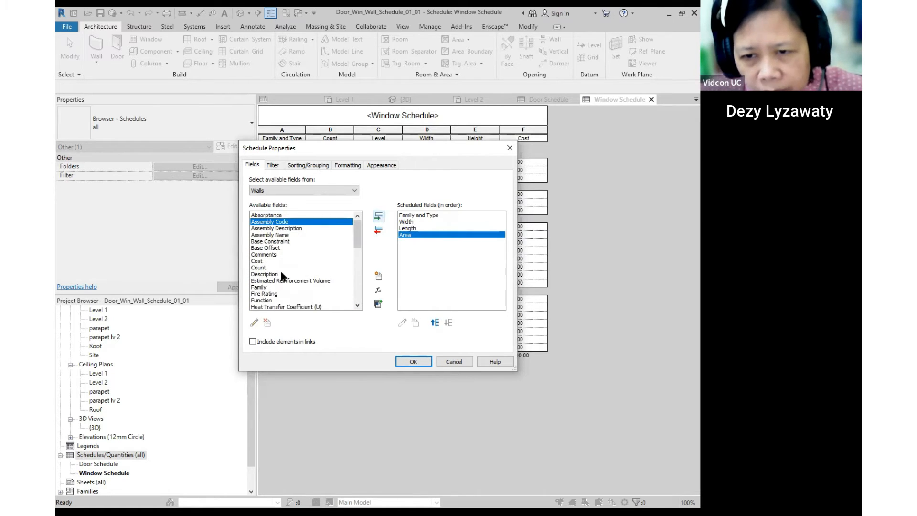
{"action": "scroll", "coordinate": [281, 276], "scroll_direction": "down", "scroll_amount": 10}
{"action": "scroll", "coordinate": [288, 264], "scroll_direction": "down", "scroll_amount": 1}
{"action": "left_click", "coordinate": [269, 301]}
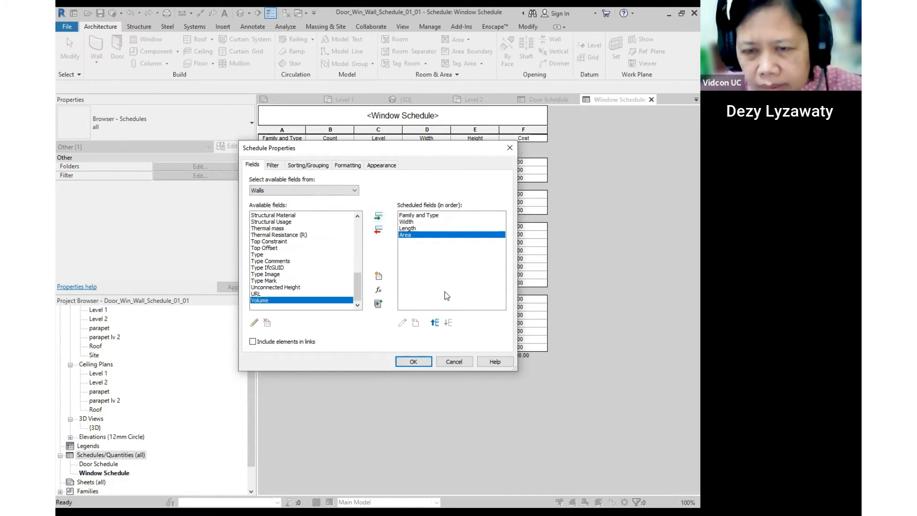
{"action": "left_click", "coordinate": [378, 216]}
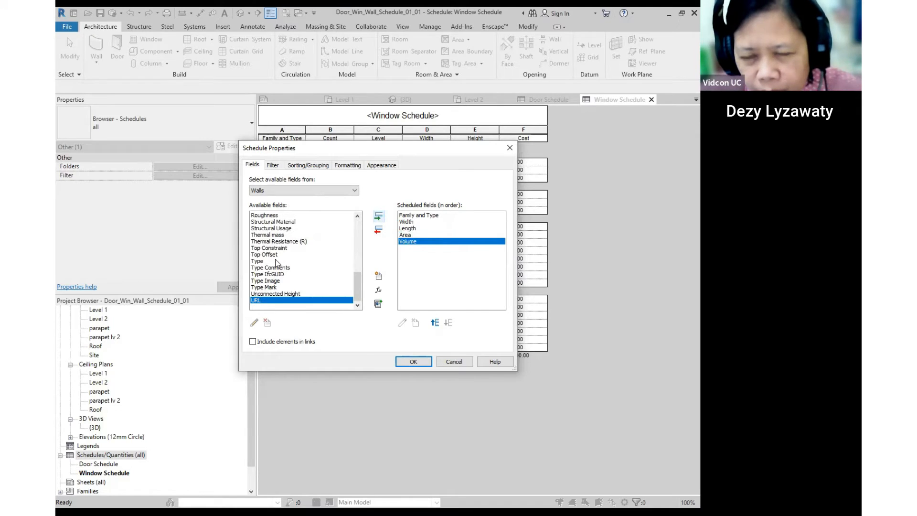
{"action": "scroll", "coordinate": [285, 259], "scroll_direction": "up", "scroll_amount": 5}
{"action": "scroll", "coordinate": [286, 258], "scroll_direction": "up", "scroll_amount": 5}
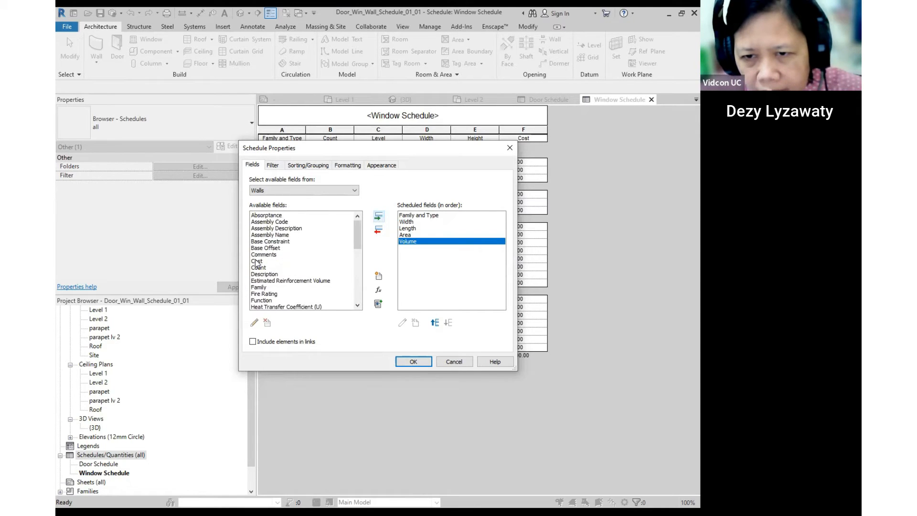
{"action": "left_click", "coordinate": [256, 261]}
{"action": "left_click", "coordinate": [379, 217]}
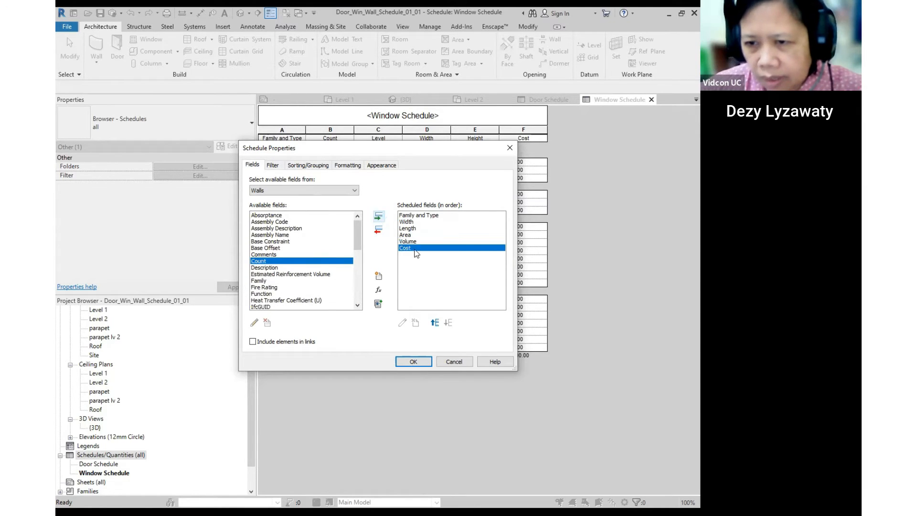
{"action": "left_click", "coordinate": [302, 162]}
- Sort the Wall Schedule by Family and Type with group headers and grand totals
{"action": "left_click", "coordinate": [383, 181]}
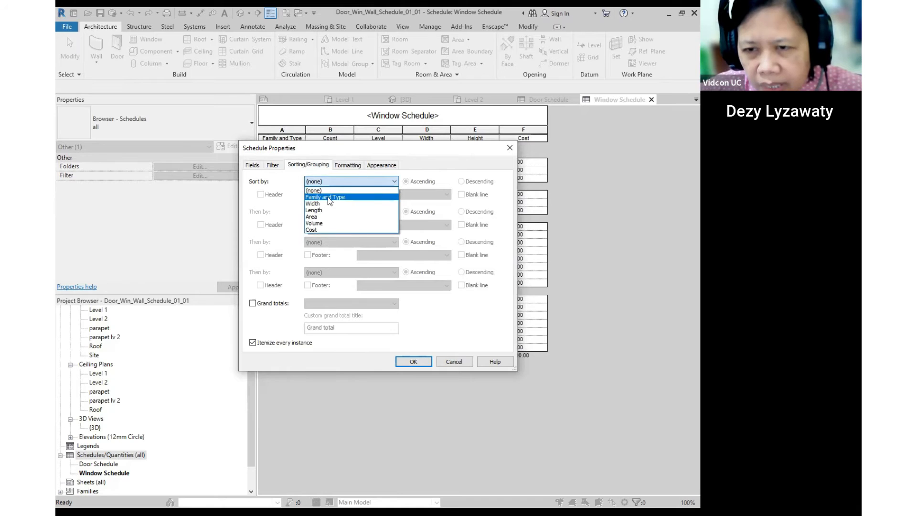
{"action": "left_click", "coordinate": [328, 197]}
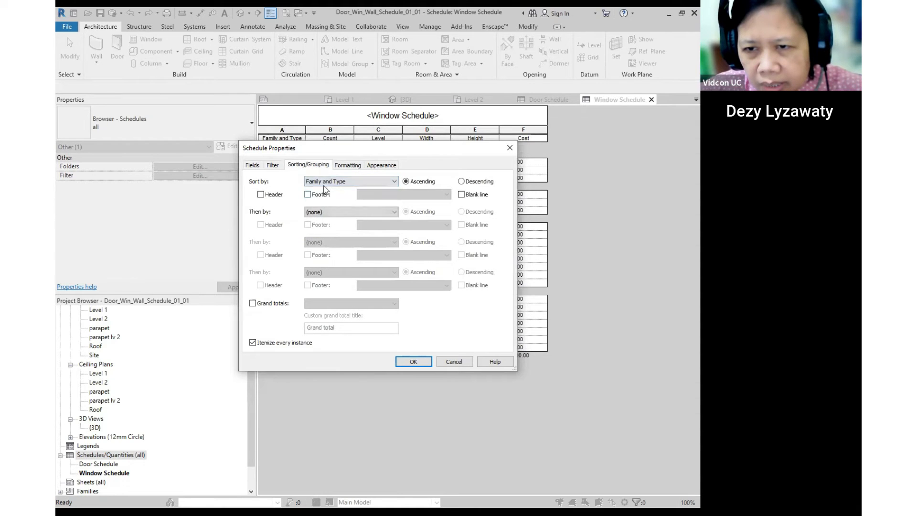
{"action": "left_click", "coordinate": [262, 194]}
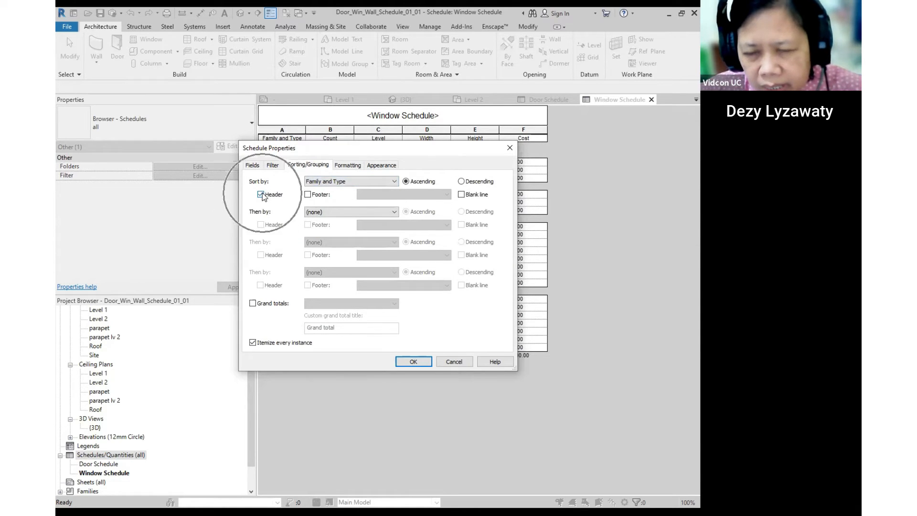
{"action": "left_click", "coordinate": [271, 304]}
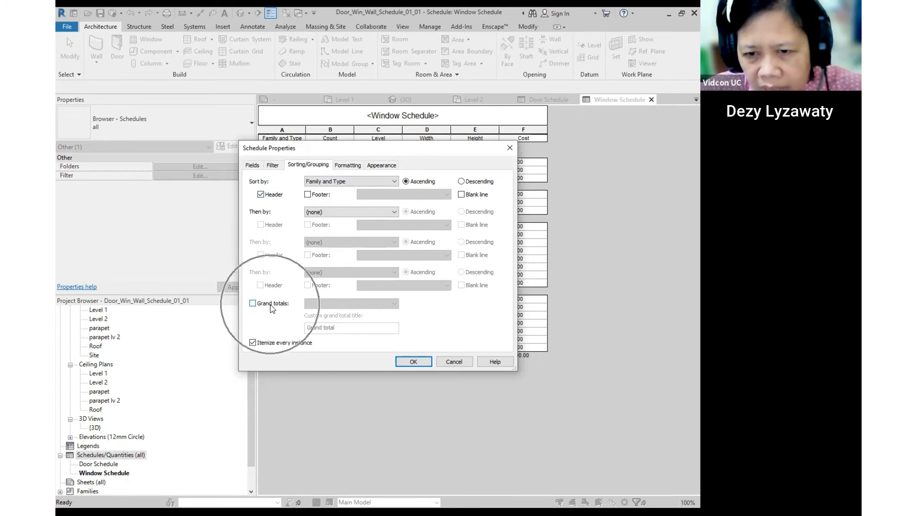
- Make the Cost, Volume and Area columns calculate totals
{"action": "left_click", "coordinate": [347, 164]}
{"action": "left_click", "coordinate": [258, 220]}
{"action": "left_click", "coordinate": [460, 302]}
{"action": "left_click", "coordinate": [393, 318]}
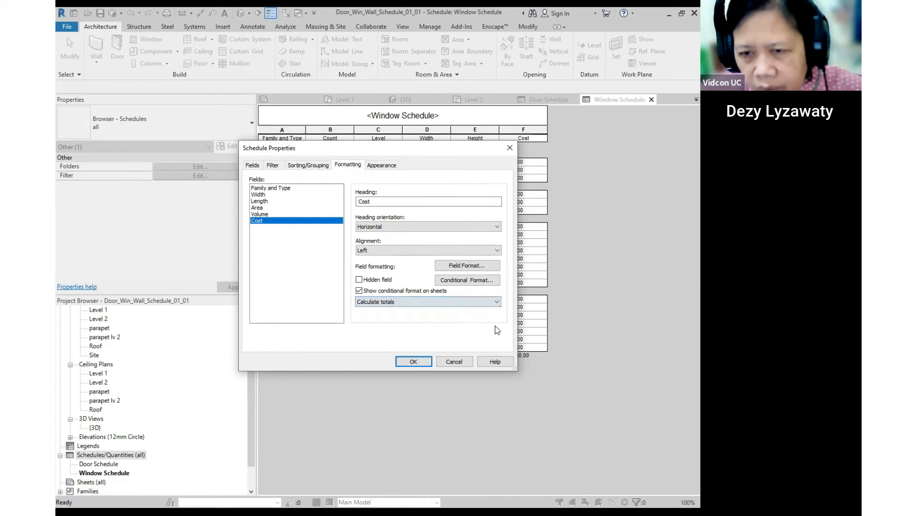
{"action": "left_click", "coordinate": [270, 214]}
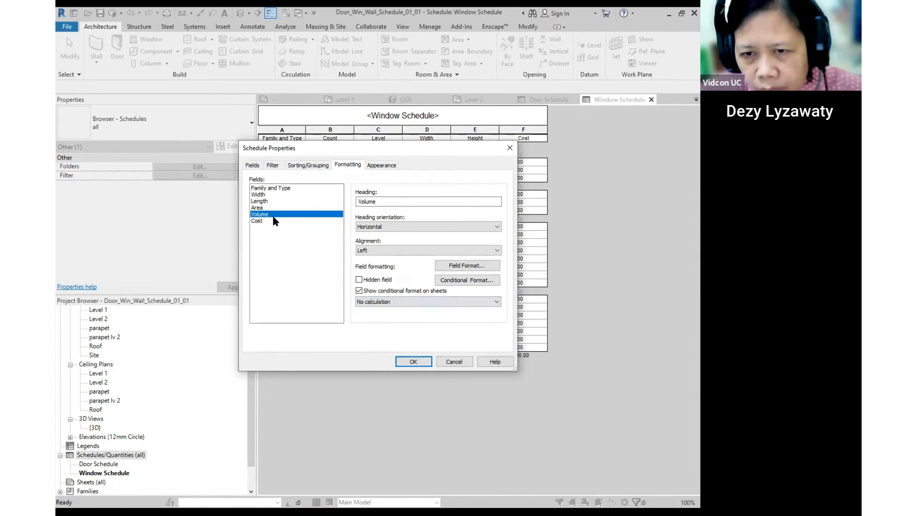
{"action": "left_click", "coordinate": [418, 302]}
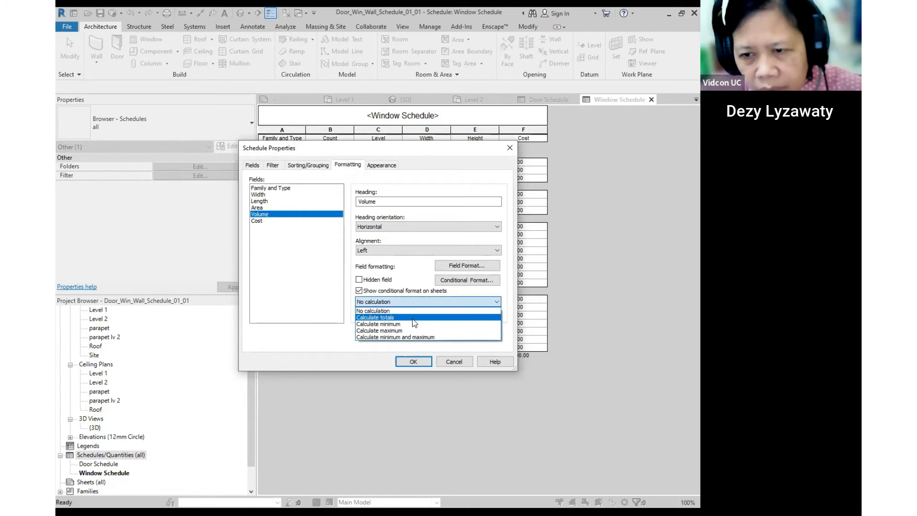
{"action": "left_click", "coordinate": [412, 318]}
{"action": "left_click", "coordinate": [262, 208]}
{"action": "left_click", "coordinate": [408, 302]}
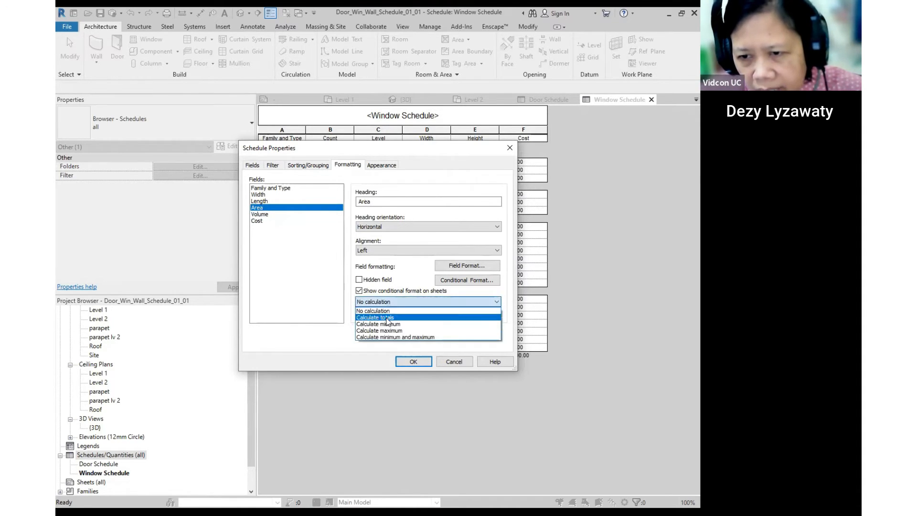
{"action": "left_click", "coordinate": [387, 319]}
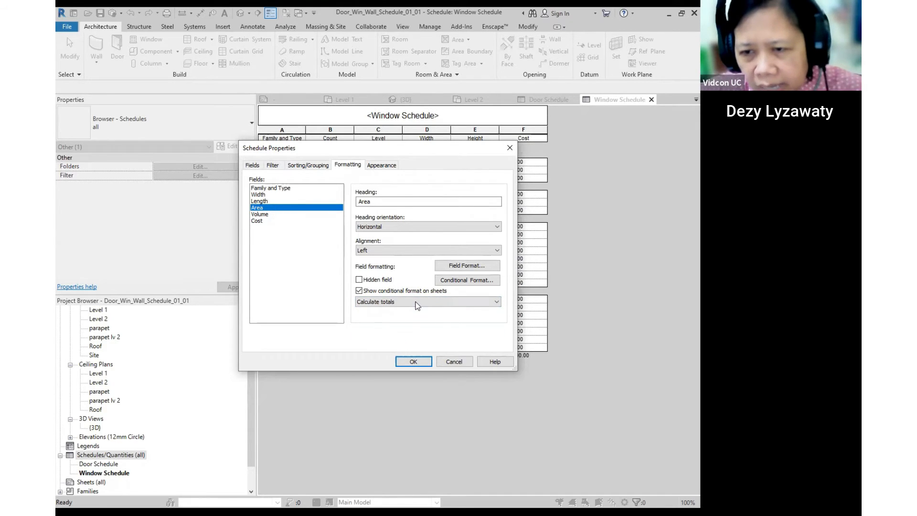
{"action": "left_click", "coordinate": [259, 215]}
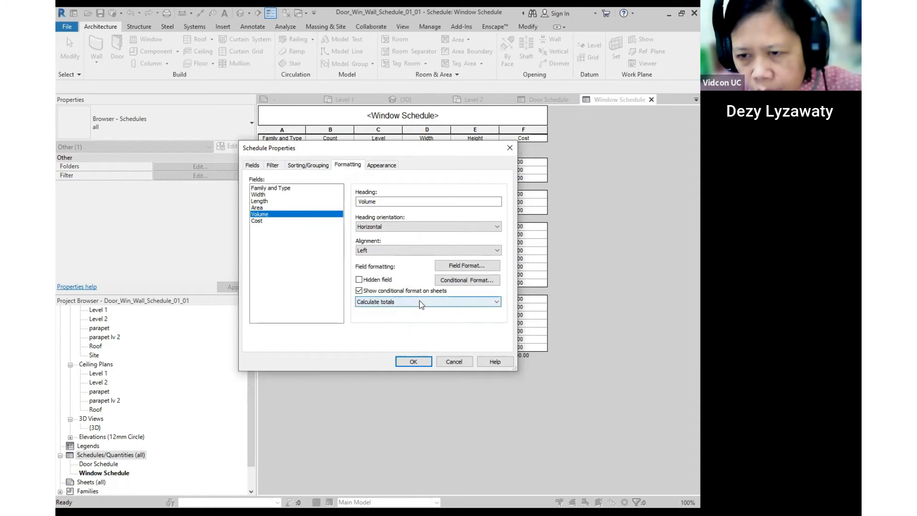
{"action": "left_click", "coordinate": [256, 221]}
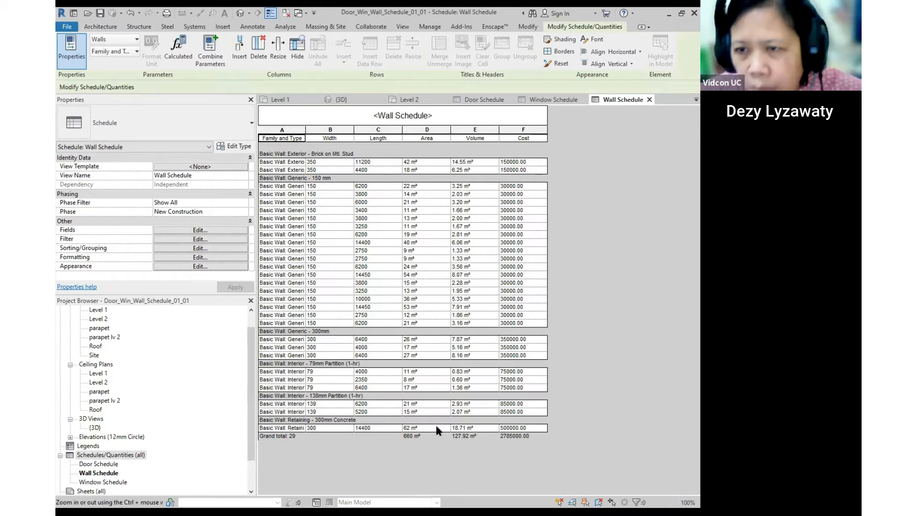
- Widen the Wall Schedule's Family and Type column so full wall type names show
{"action": "left_click", "coordinate": [414, 437]}
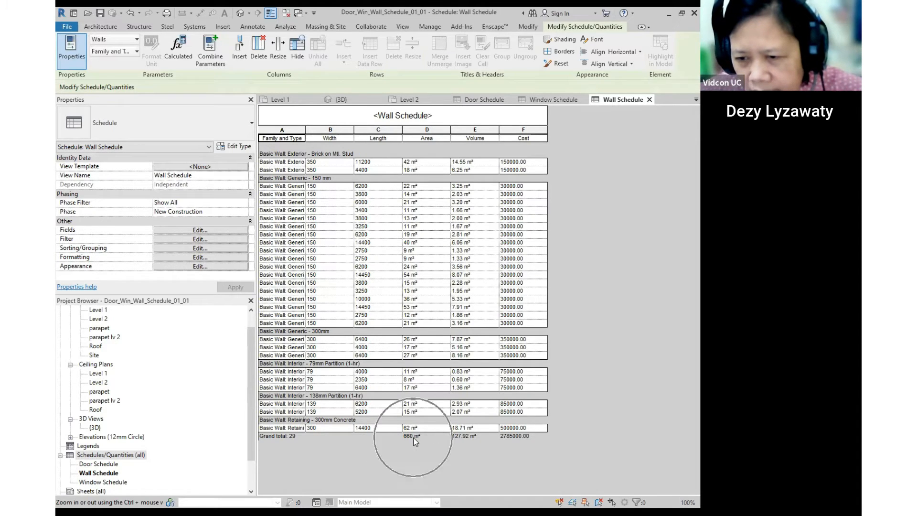
{"action": "left_click", "coordinate": [463, 438]}
{"action": "left_click", "coordinate": [463, 439]}
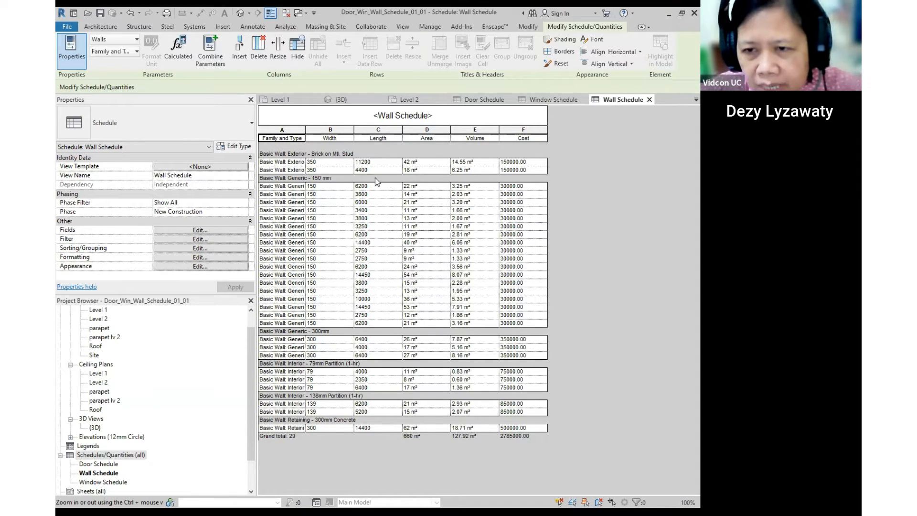
{"action": "left_click", "coordinate": [322, 186]}
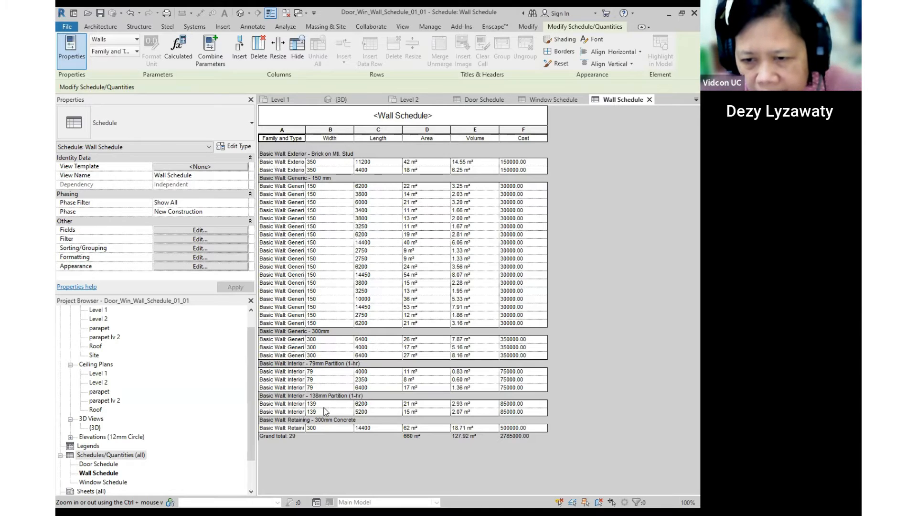
{"action": "left_click", "coordinate": [371, 189]}
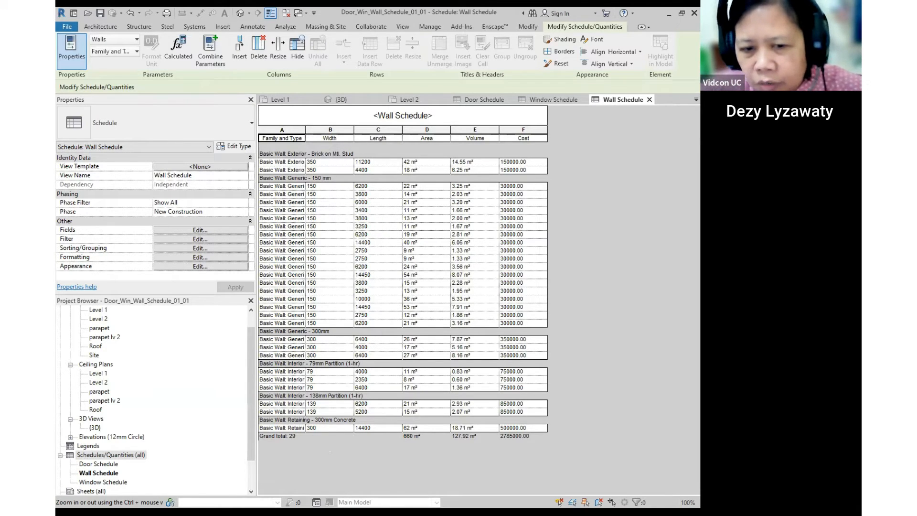
{"action": "double_click", "coordinate": [102, 464]}
{"action": "double_click", "coordinate": [103, 473]}
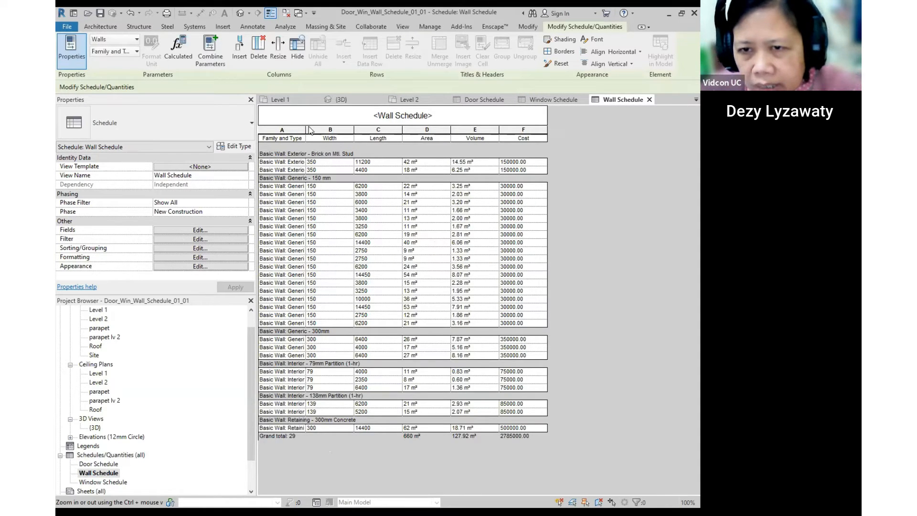
{"action": "left_click_drag", "start_coordinate": [306, 130], "coordinate": [340, 131]}
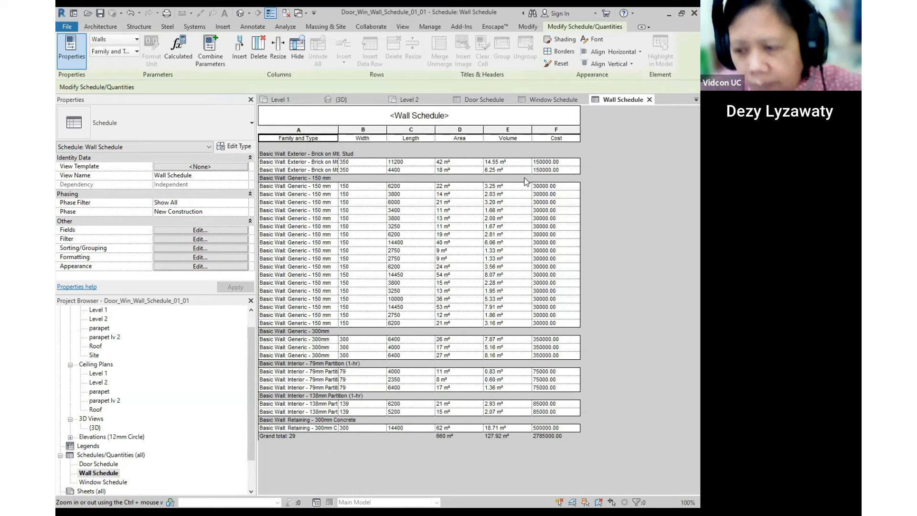
- Open the Level 1 floor plan from the Project Browser
{"action": "scroll", "coordinate": [176, 394], "scroll_direction": "up", "scroll_amount": 1}
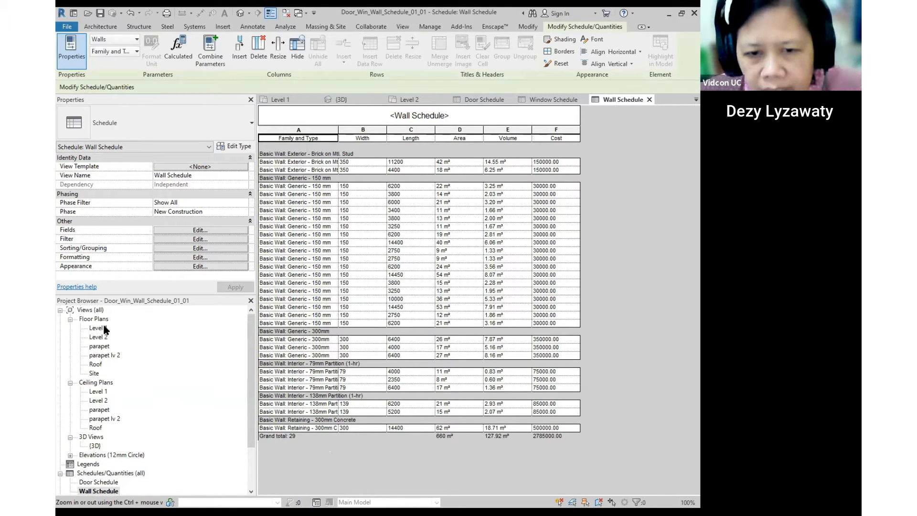
{"action": "left_click", "coordinate": [104, 329]}
{"action": "double_click", "coordinate": [105, 328]}
{"action": "scroll", "coordinate": [406, 263], "scroll_direction": "up", "scroll_amount": 4}
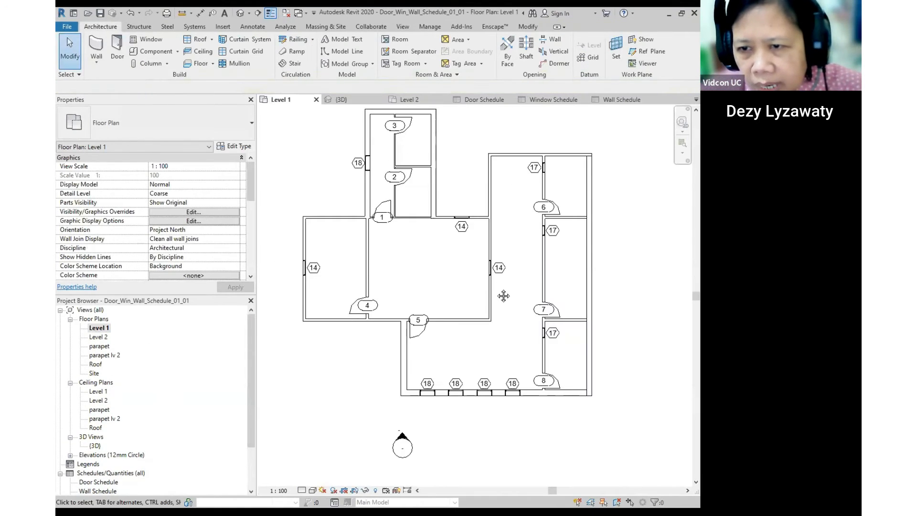
- Place rooms in the left, central, lower-right and small right spaces of Level 1
{"action": "left_click", "coordinate": [400, 40]}
{"action": "left_click", "coordinate": [339, 264]}
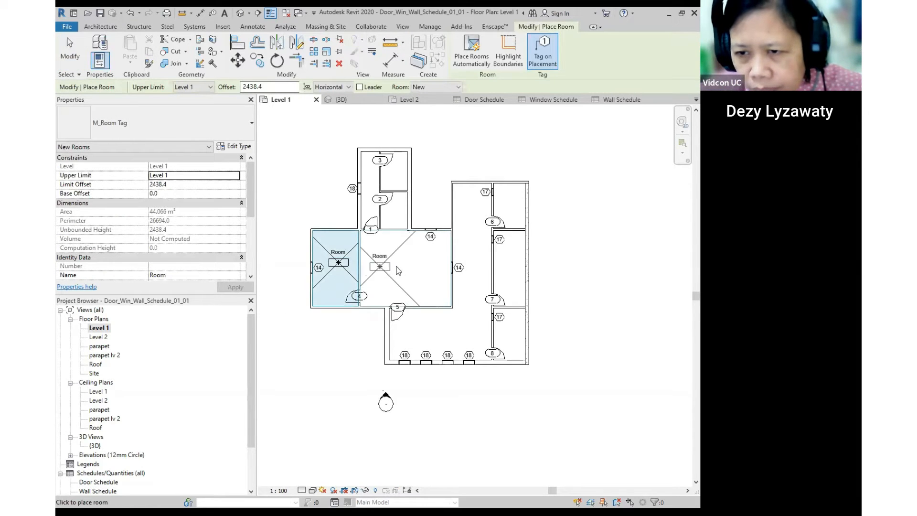
{"action": "left_click", "coordinate": [399, 270]}
{"action": "left_click", "coordinate": [467, 327]}
{"action": "left_click", "coordinate": [511, 333]}
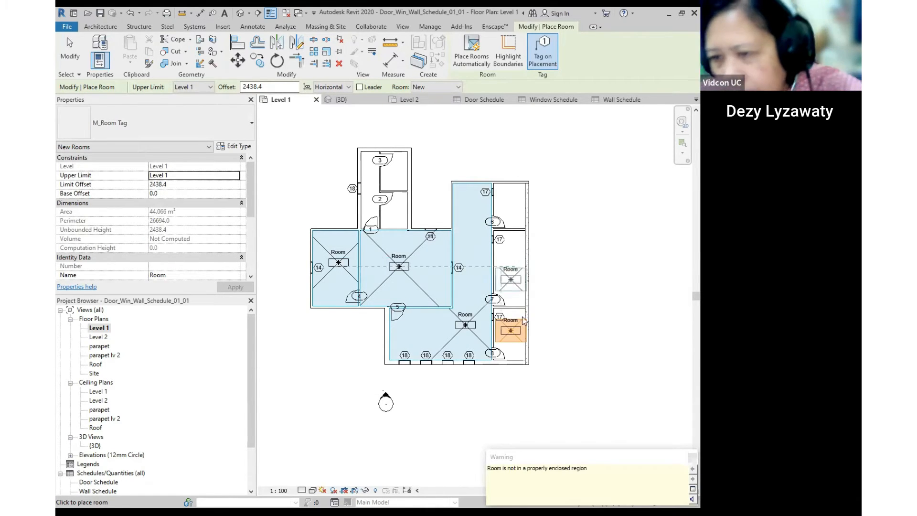
{"action": "key", "text": "Escape"}
{"action": "key", "text": "Escape"}
- Select the tag of room 3 to check it
{"action": "left_click", "coordinate": [472, 325]}
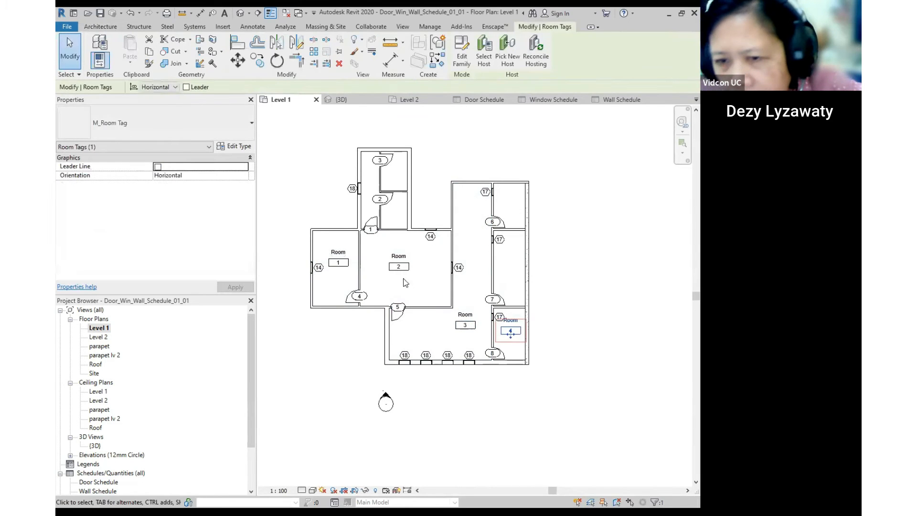
{"action": "scroll", "coordinate": [364, 266], "scroll_direction": "down", "scroll_amount": 2}
{"action": "scroll", "coordinate": [305, 196], "scroll_direction": "up", "scroll_amount": 2}
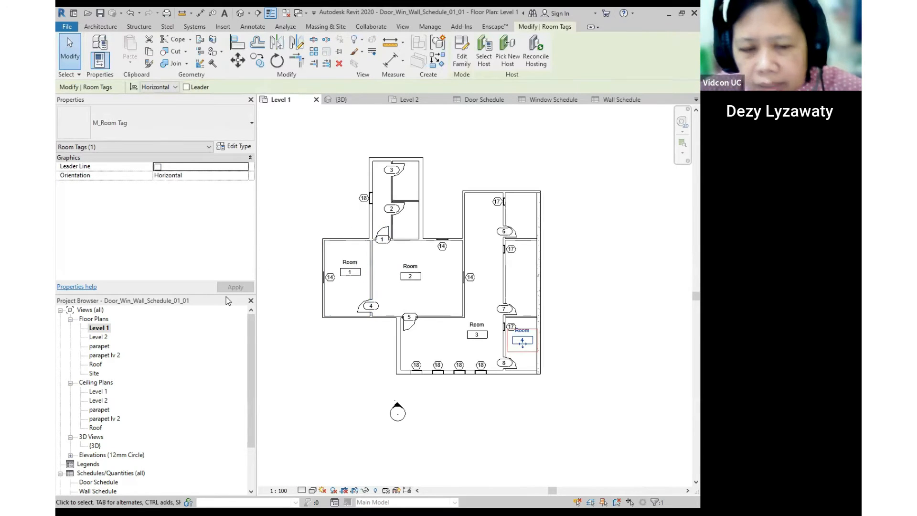
{"action": "scroll", "coordinate": [124, 429], "scroll_direction": "down", "scroll_amount": 2}
{"action": "left_click", "coordinate": [123, 438]}
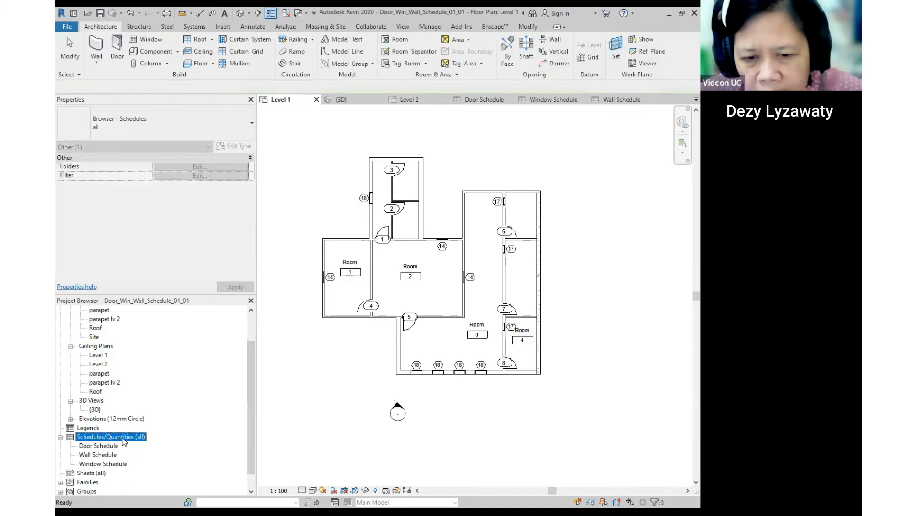
{"action": "right_click", "coordinate": [121, 443]}
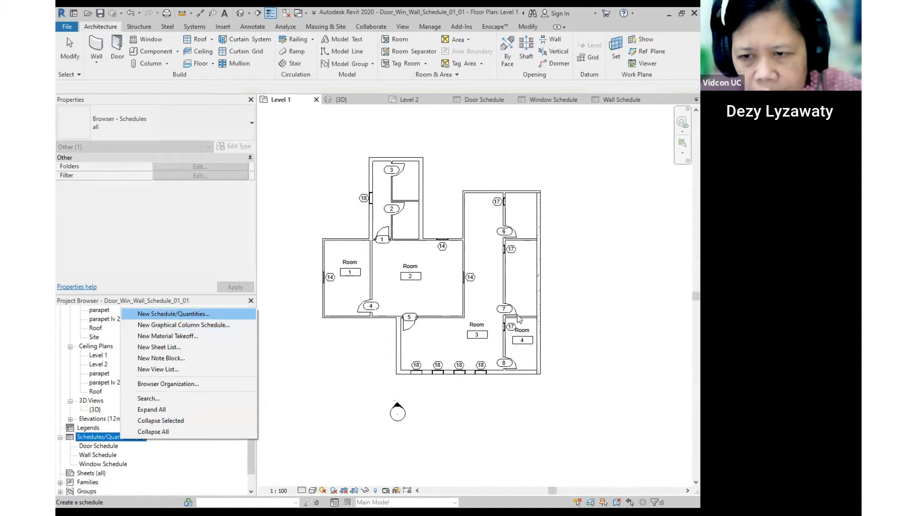
{"action": "key", "text": "Return"}
{"action": "left_click_drag", "start_coordinate": [363, 236], "coordinate": [361, 279]}
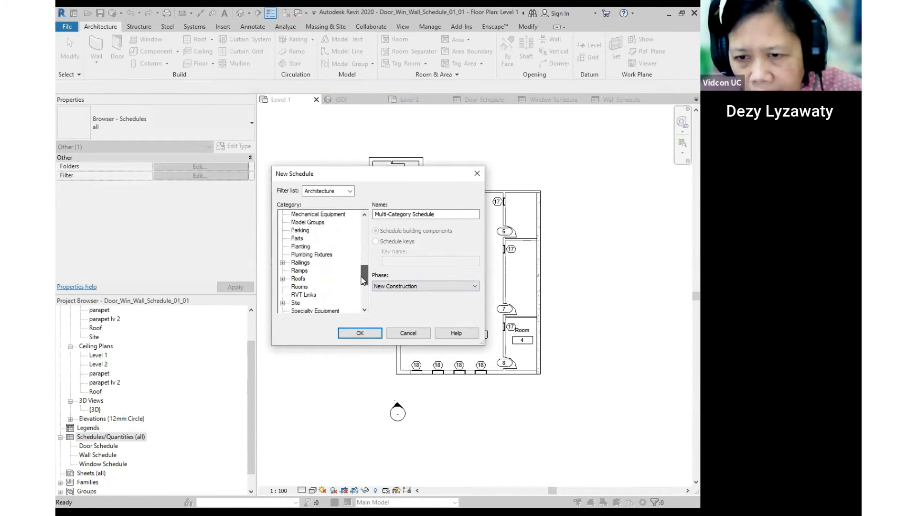
{"action": "left_click", "coordinate": [302, 287]}
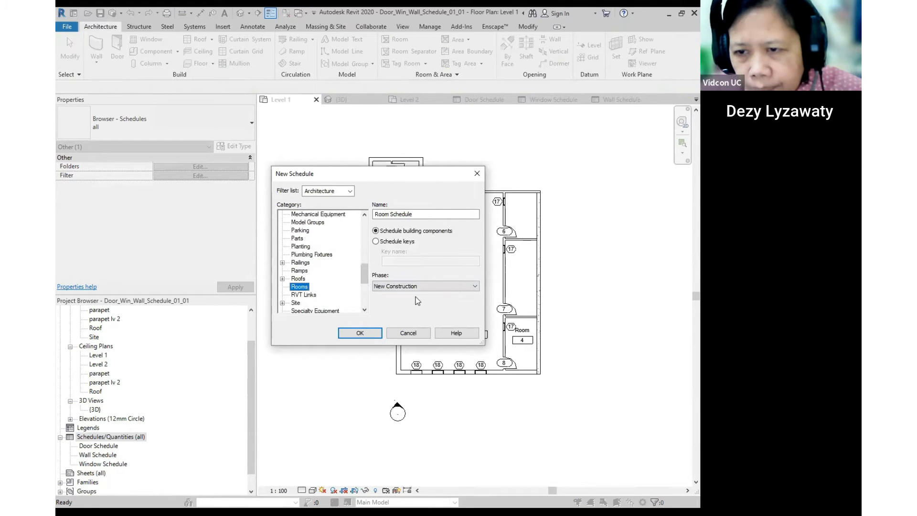
{"action": "left_click", "coordinate": [360, 333]}
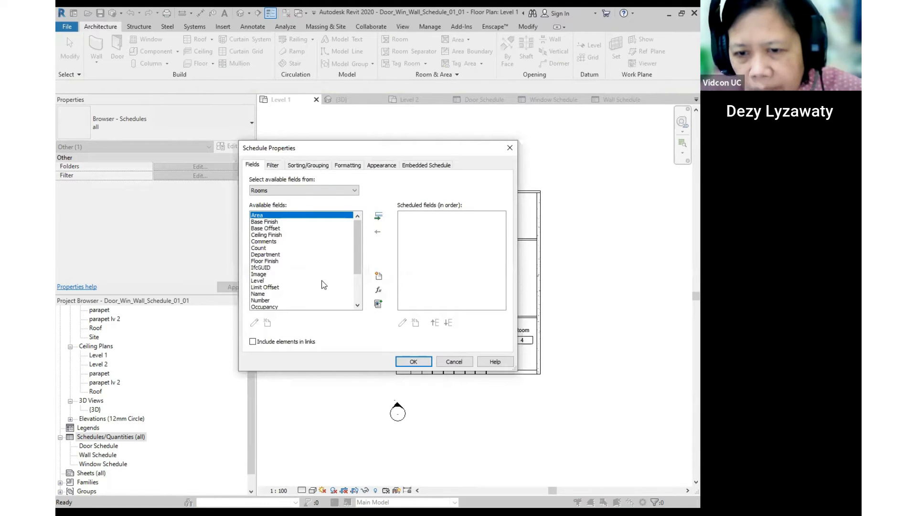
{"action": "left_click", "coordinate": [461, 361]}
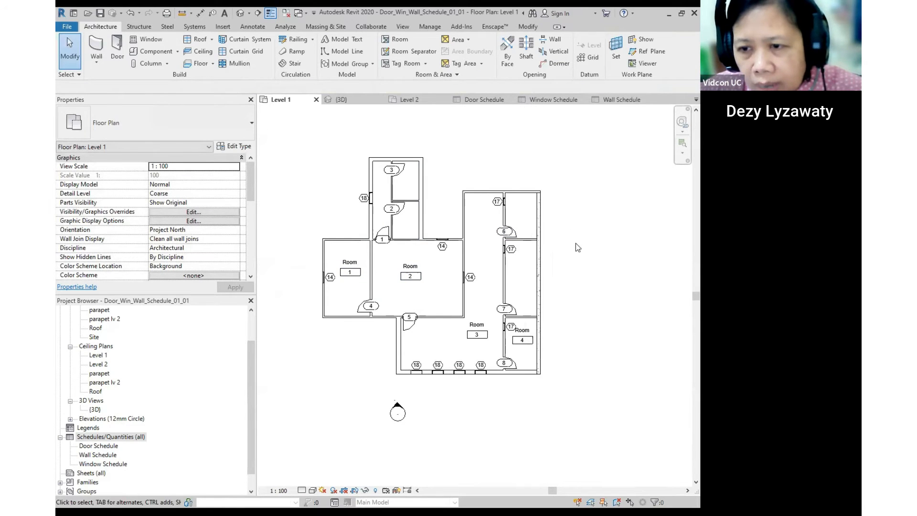
{"action": "scroll", "coordinate": [430, 269], "scroll_direction": "down", "scroll_amount": 4}
{"action": "scroll", "coordinate": [544, 274], "scroll_direction": "up", "scroll_amount": 5}
{"action": "middle_click_drag", "start_coordinate": [480, 274], "coordinate": [566, 284]}
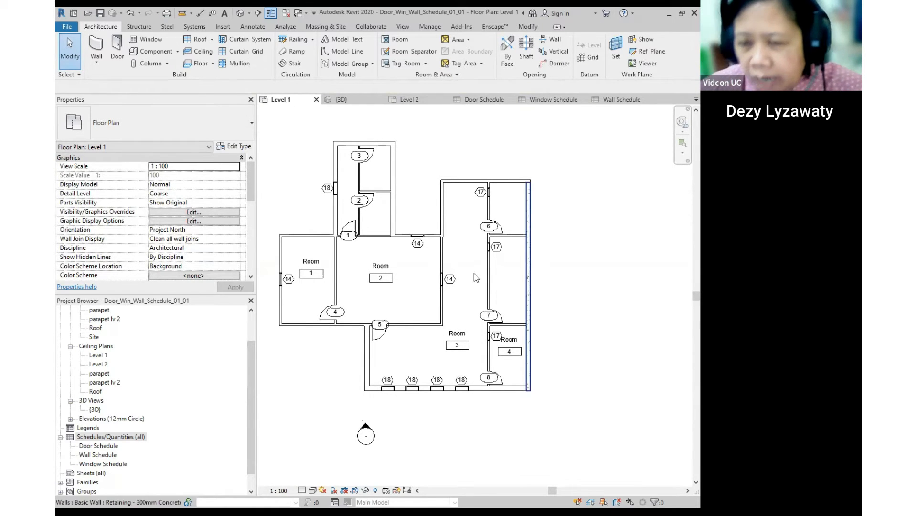
{"action": "double_click", "coordinate": [110, 447]}
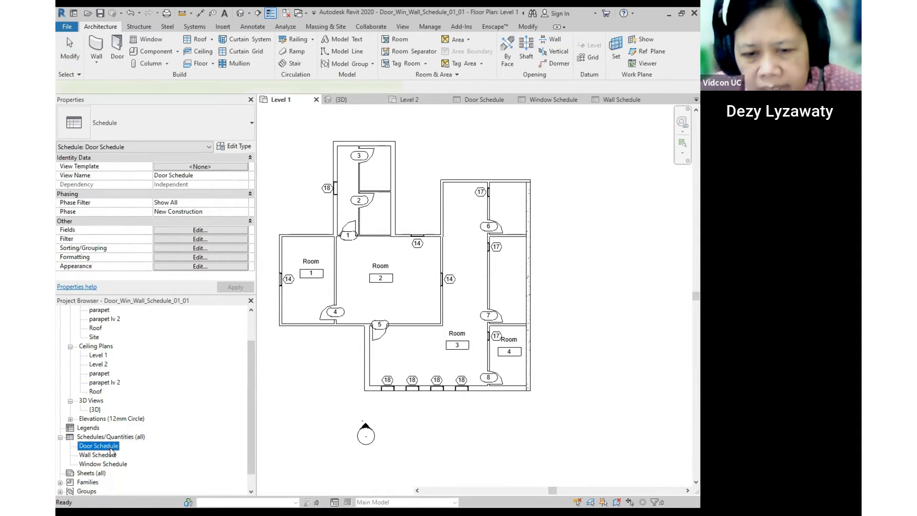
- Look over the Wall and Window Schedules
{"action": "left_click", "coordinate": [104, 455]}
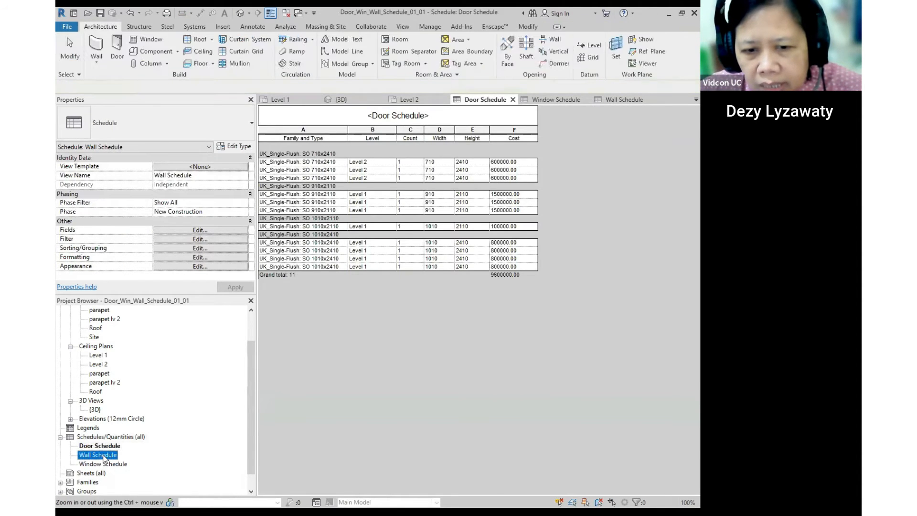
{"action": "left_click", "coordinate": [103, 455]}
{"action": "double_click", "coordinate": [104, 463]}
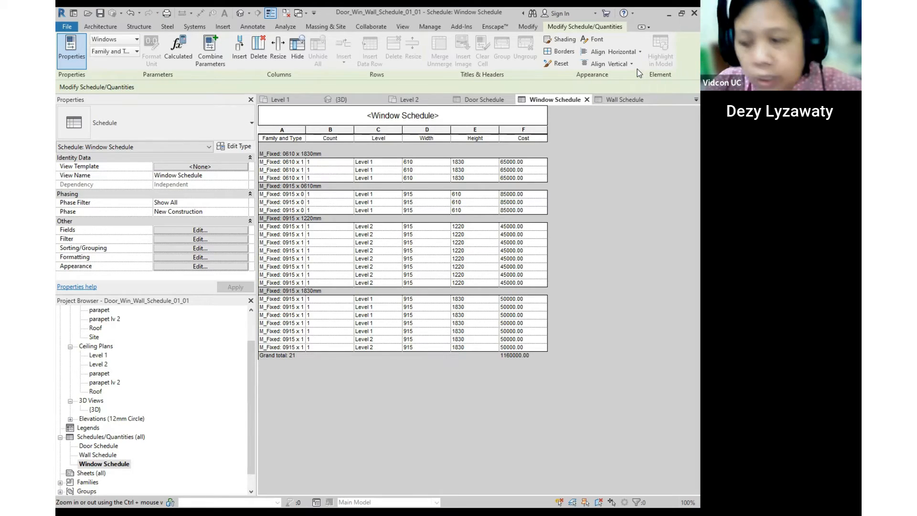
- Close the Window, Door and Wall Schedule, Level 2 and {3D} views, leaving Level 1
{"action": "left_click", "coordinate": [587, 100]}
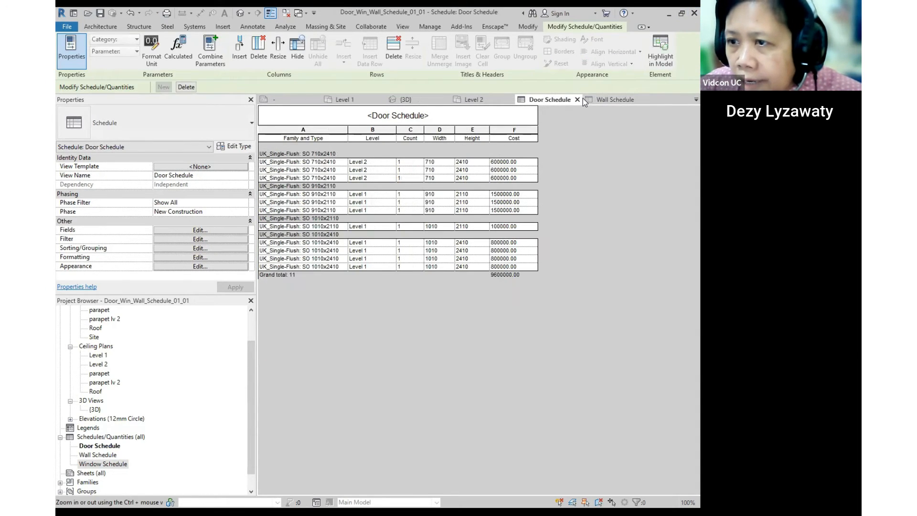
{"action": "left_click", "coordinate": [577, 100]}
{"action": "left_click", "coordinate": [573, 99]}
{"action": "left_click", "coordinate": [510, 99]}
{"action": "left_click", "coordinate": [445, 100]}
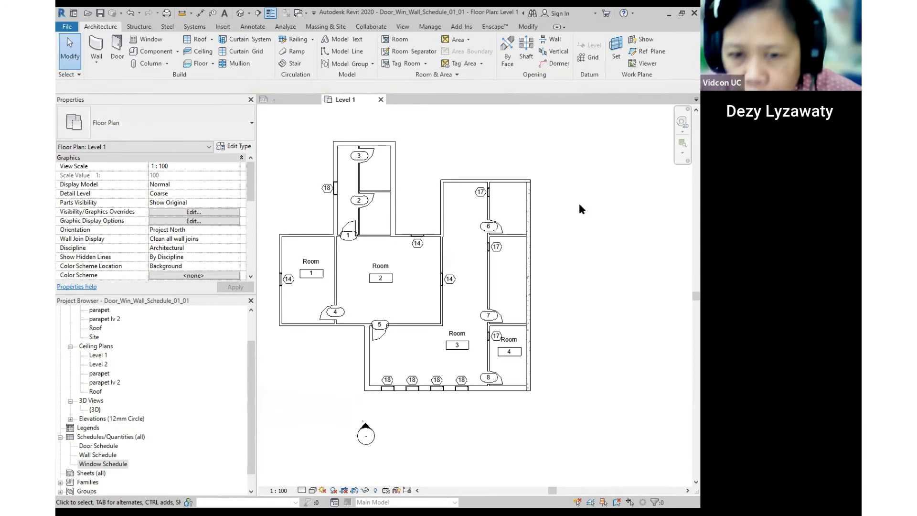
- Start a new title block family from the File menu
{"action": "left_click", "coordinate": [67, 28]}
{"action": "mouse_move", "coordinate": [116, 69]}
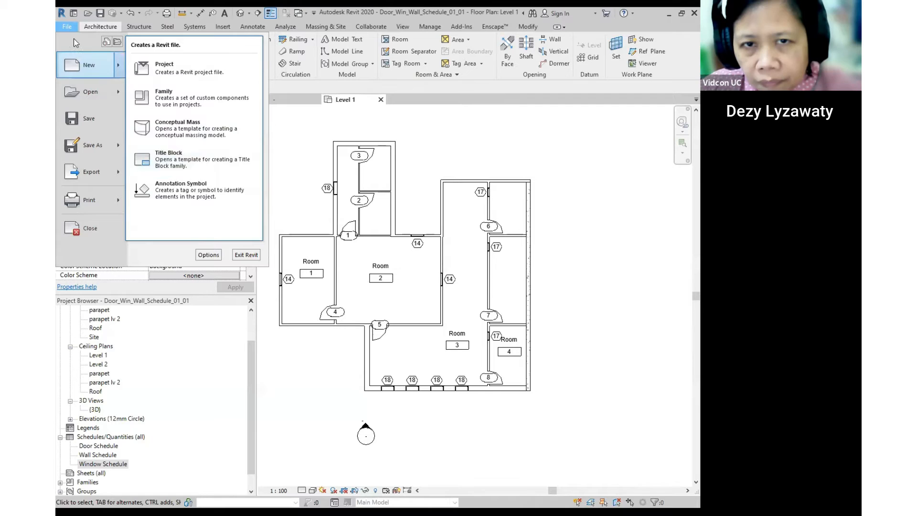
{"action": "left_click", "coordinate": [73, 24]}
{"action": "mouse_move", "coordinate": [83, 64]}
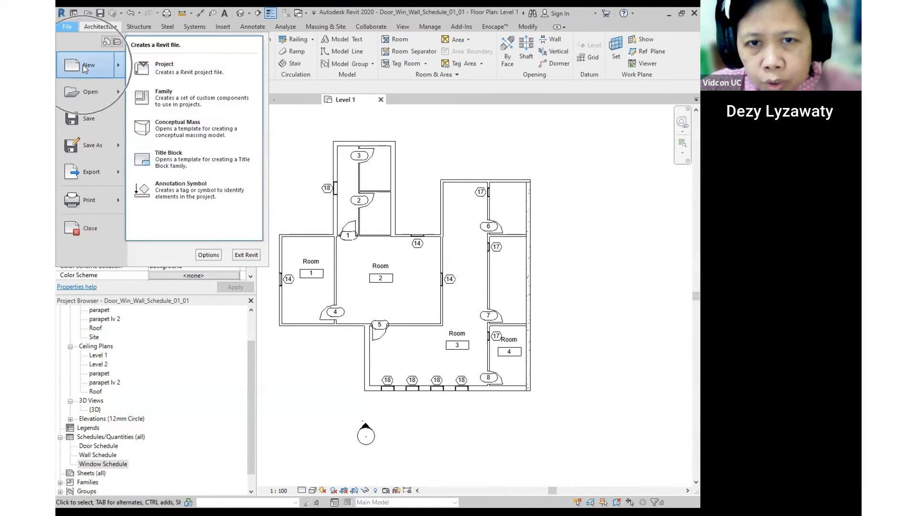
{"action": "left_click", "coordinate": [191, 159]}
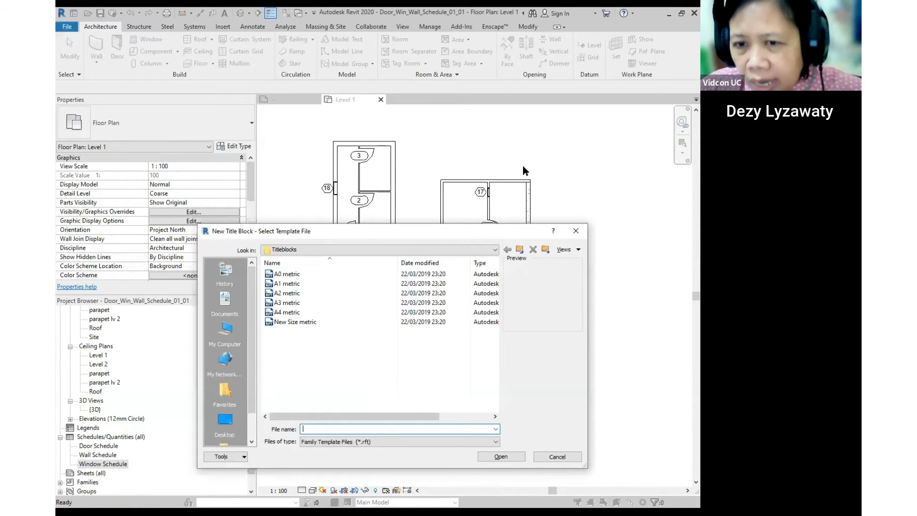
- Browse the RVT 2020 folder in Select Template File and open Family Templates
{"action": "left_click", "coordinate": [391, 188]}
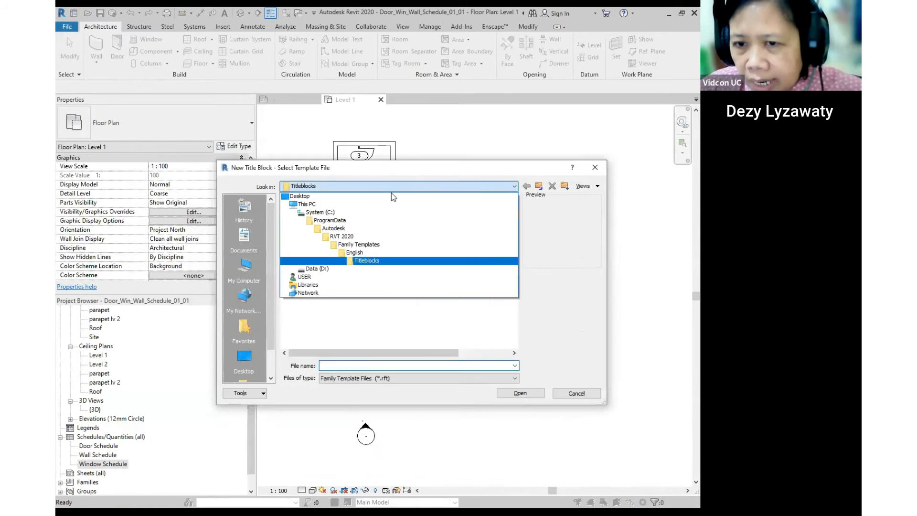
{"action": "left_click", "coordinate": [377, 237]}
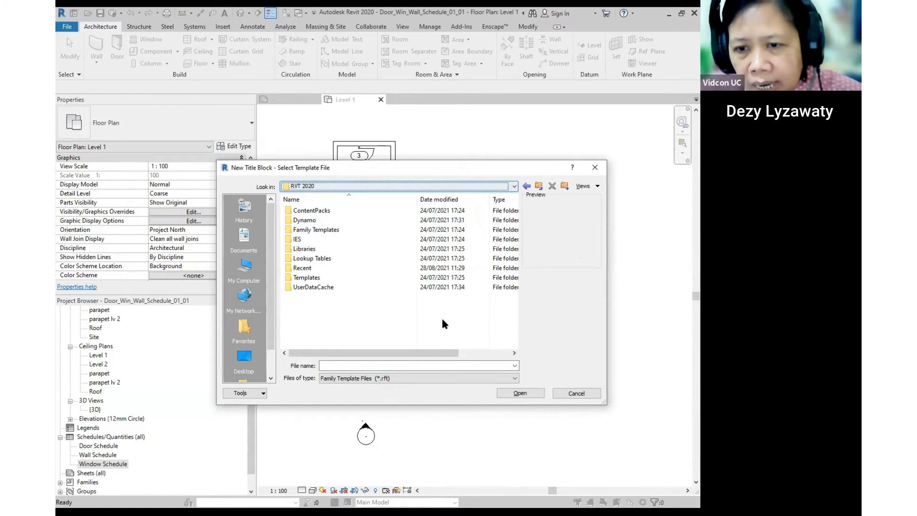
{"action": "double_click", "coordinate": [305, 278]}
{"action": "left_click", "coordinate": [539, 188]}
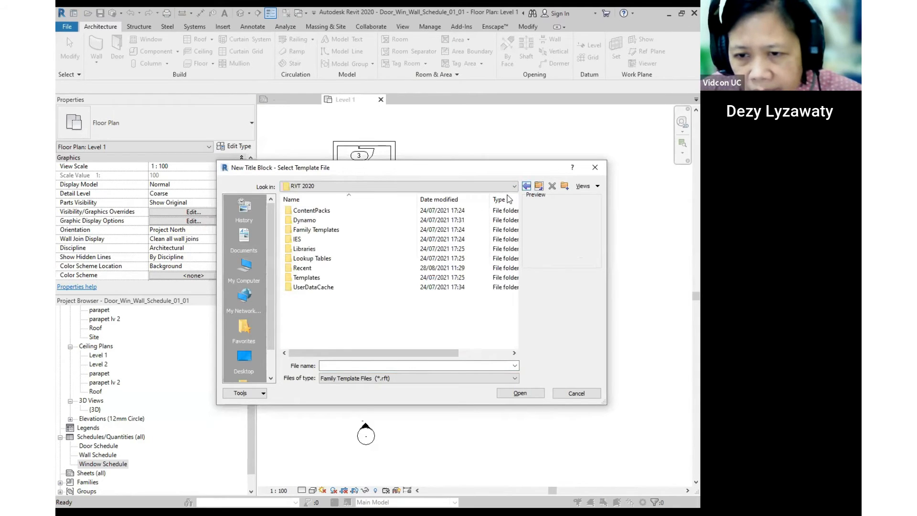
{"action": "double_click", "coordinate": [306, 248]}
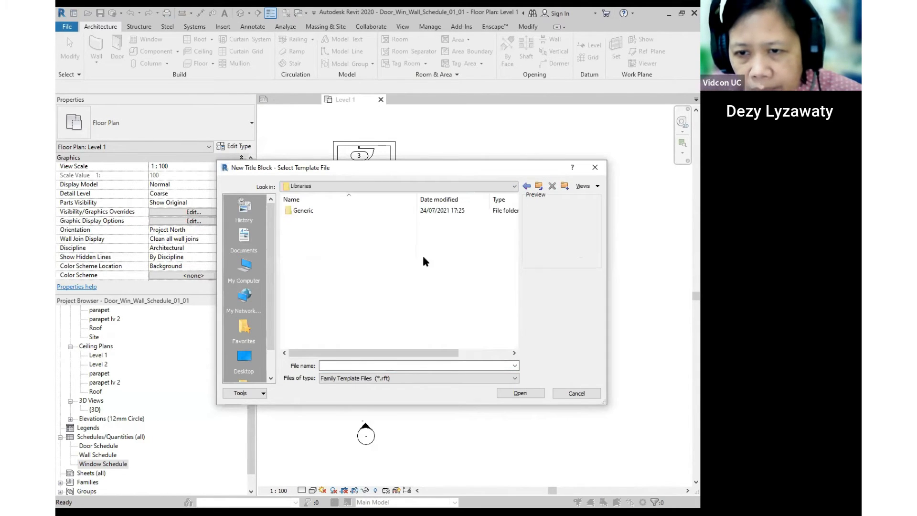
{"action": "double_click", "coordinate": [301, 212]}
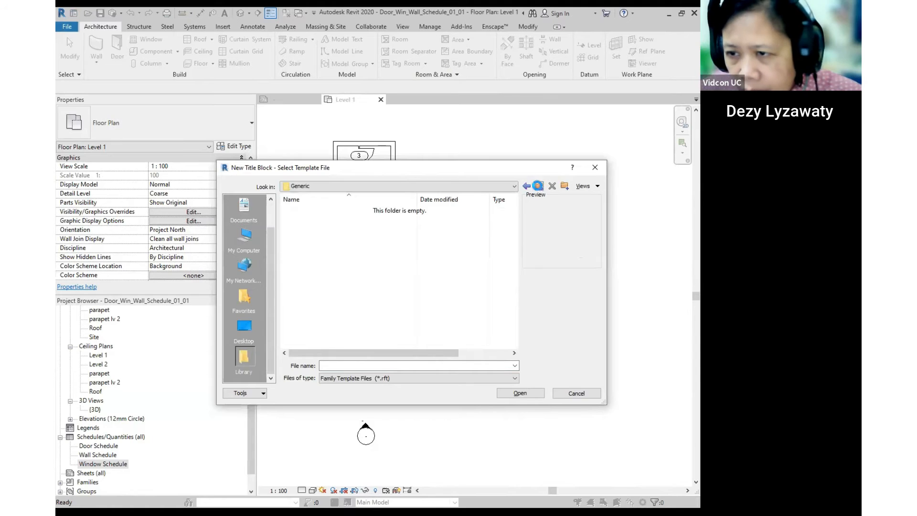
{"action": "left_click", "coordinate": [538, 186]}
{"action": "left_click", "coordinate": [539, 187]}
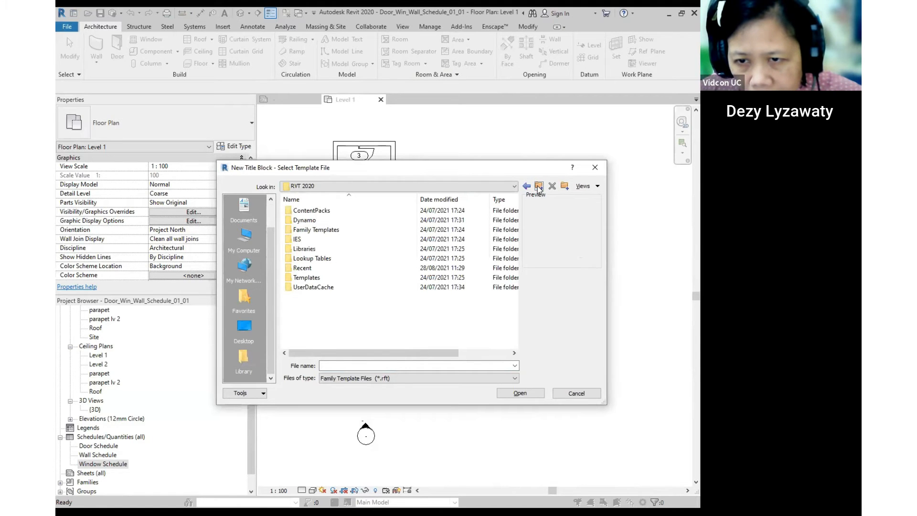
{"action": "double_click", "coordinate": [329, 230]}
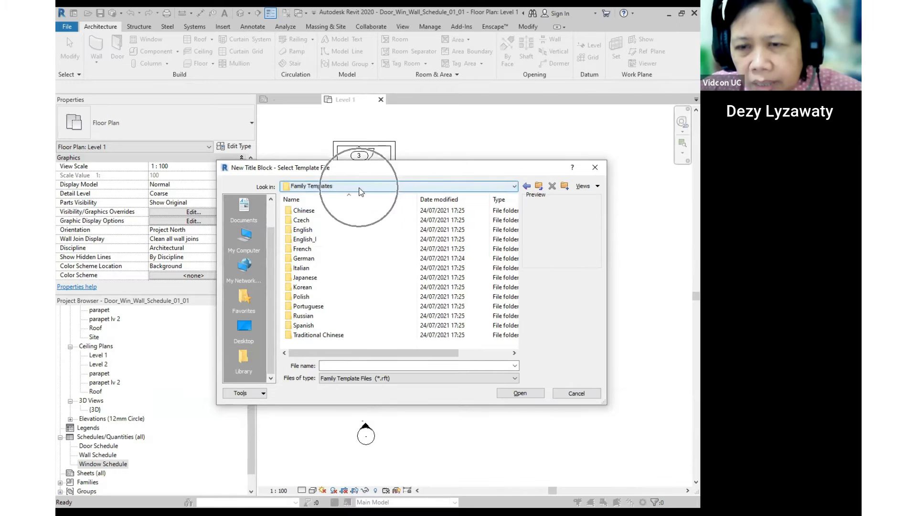
- Open Family Templates > English > Titleblocks to list the A0–A4 metric templates
{"action": "left_click", "coordinate": [455, 187]}
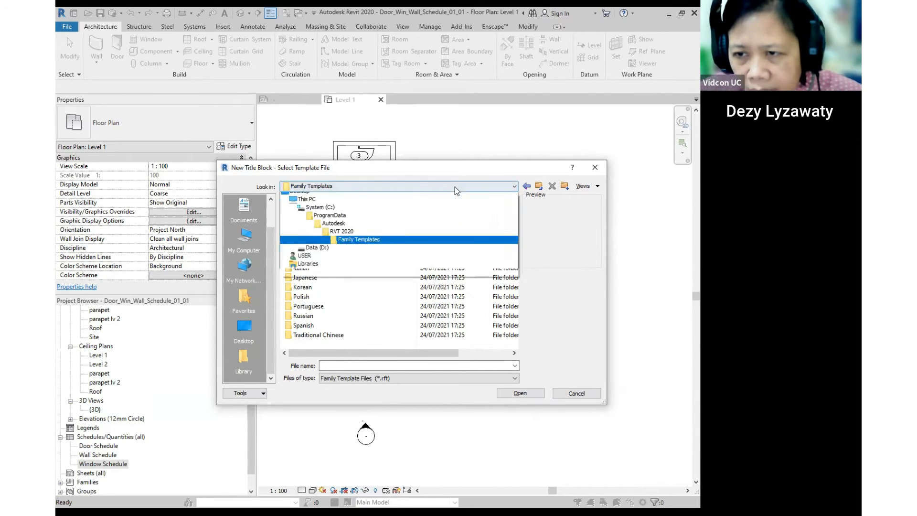
{"action": "left_click", "coordinate": [344, 244]}
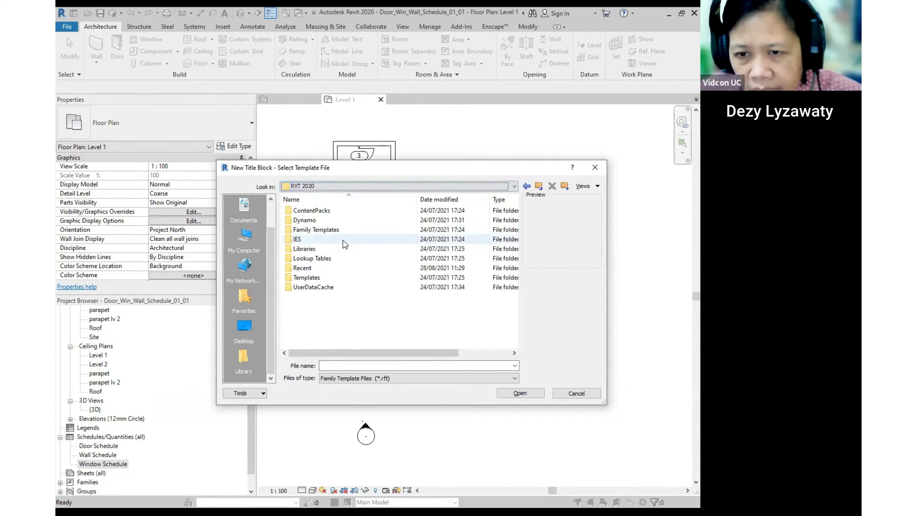
{"action": "left_click", "coordinate": [316, 230]}
{"action": "double_click", "coordinate": [315, 230]}
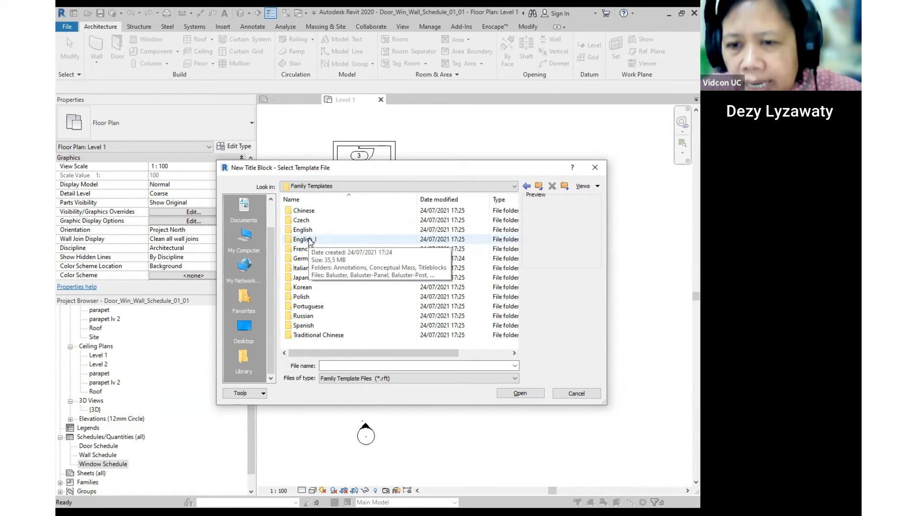
{"action": "key", "text": "ctrl"}
{"action": "key", "text": "ctrl"}
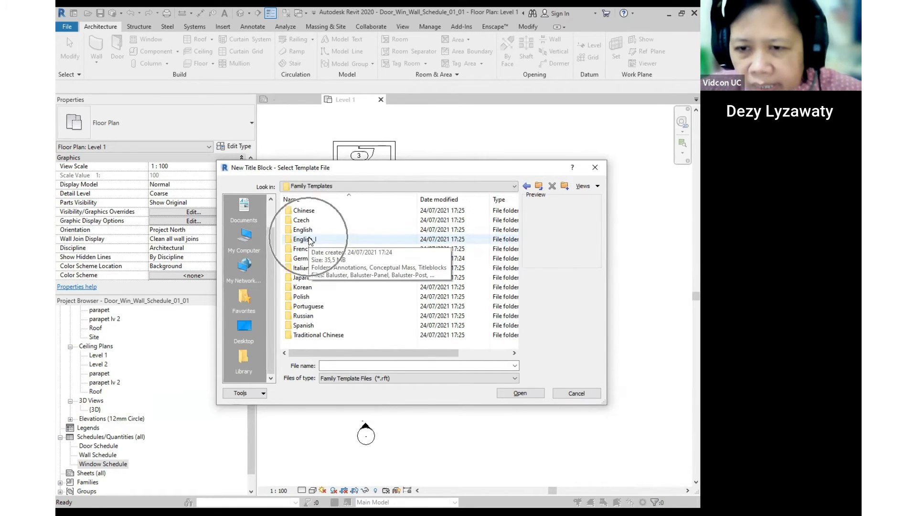
{"action": "key", "text": "ctrl"}
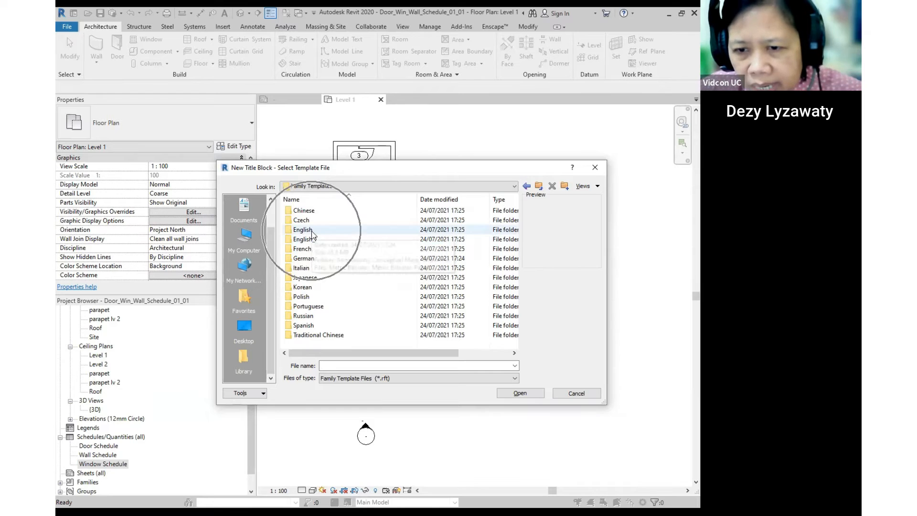
{"action": "left_click", "coordinate": [312, 231]}
{"action": "double_click", "coordinate": [312, 230]}
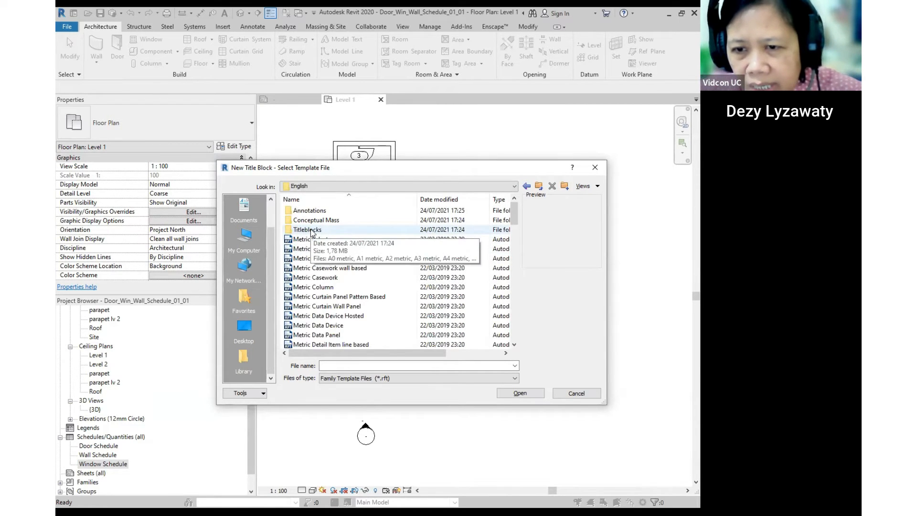
{"action": "key", "text": "ctrl"}
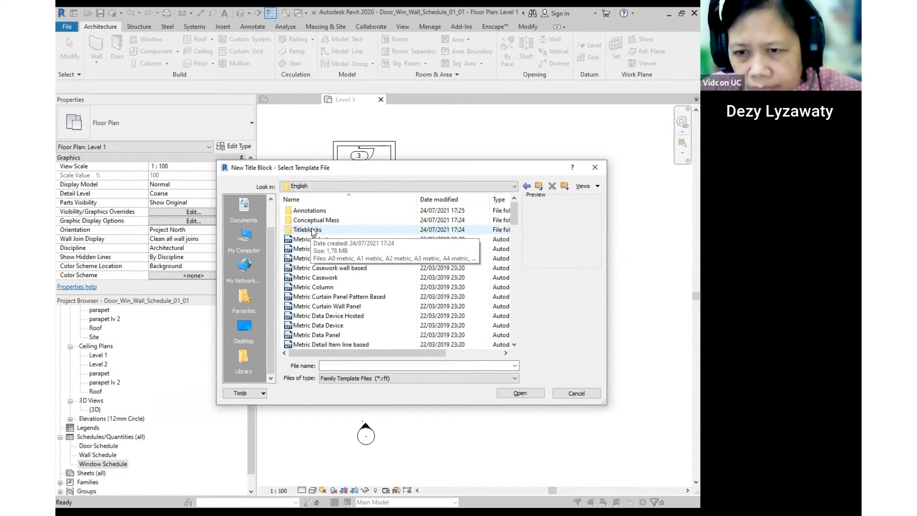
{"action": "left_click", "coordinate": [313, 230]}
{"action": "double_click", "coordinate": [312, 230]}
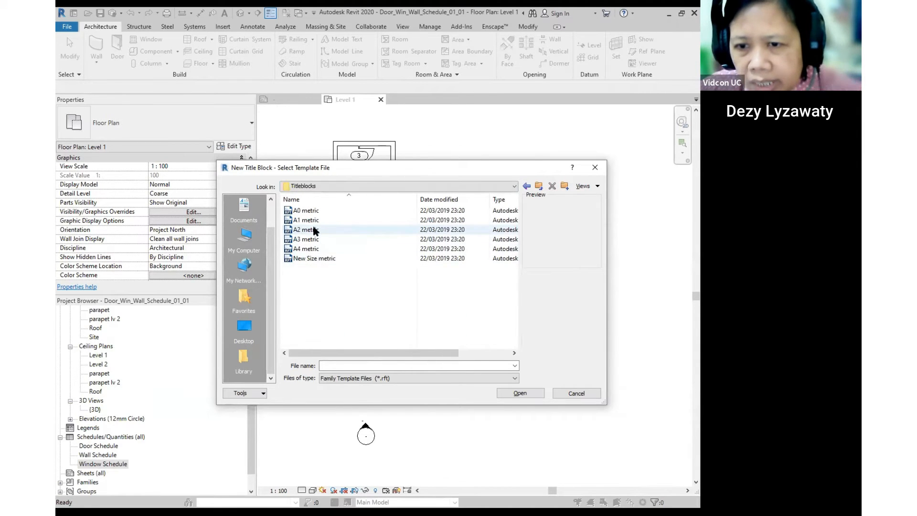
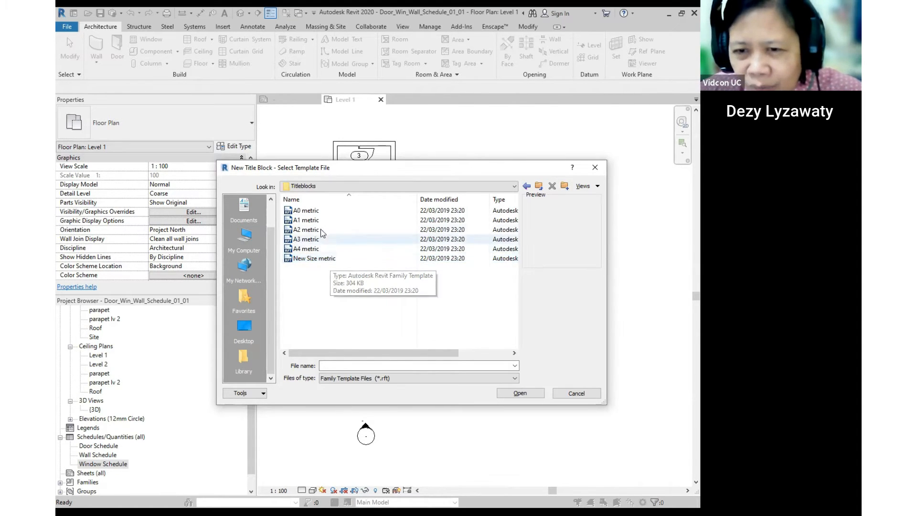
- Select A3 metric.rft in the Titleblocks folder and open it as a new family
{"action": "left_click", "coordinate": [317, 261]}
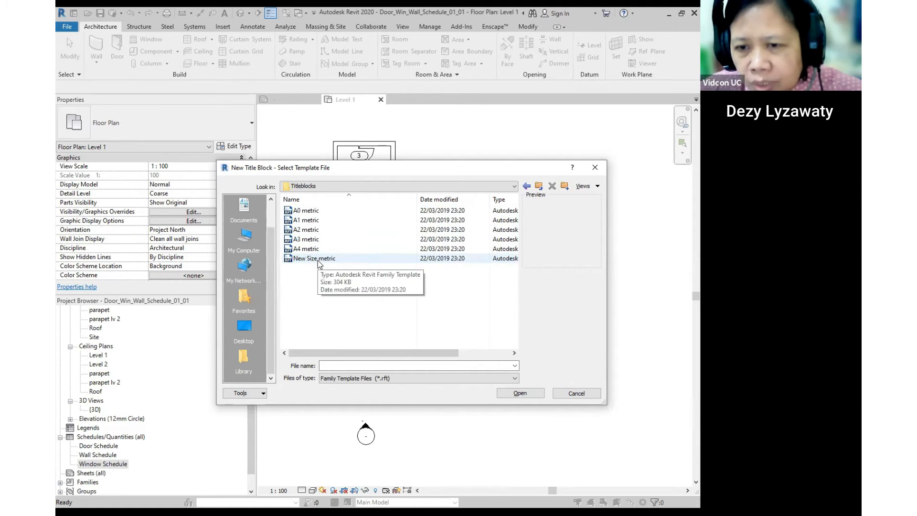
{"action": "key", "text": "ctrl"}
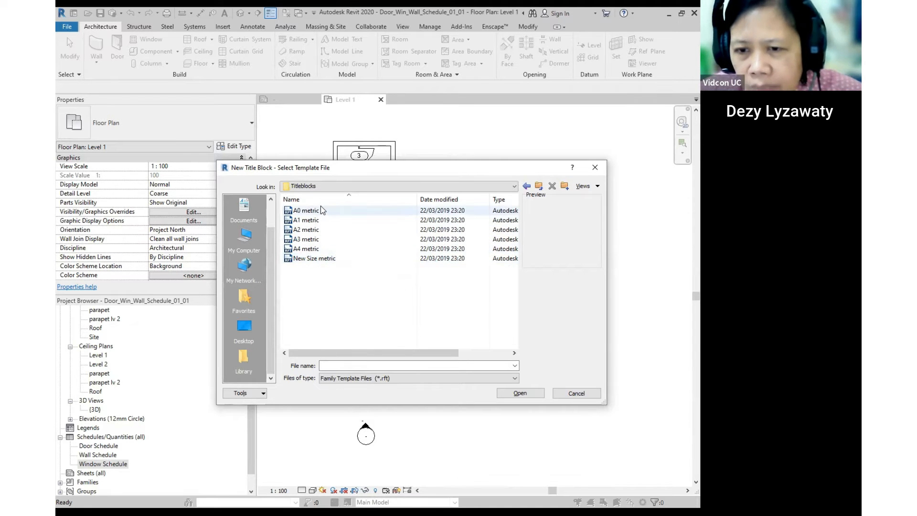
{"action": "left_click", "coordinate": [309, 239]}
{"action": "key", "text": "ctrl"}
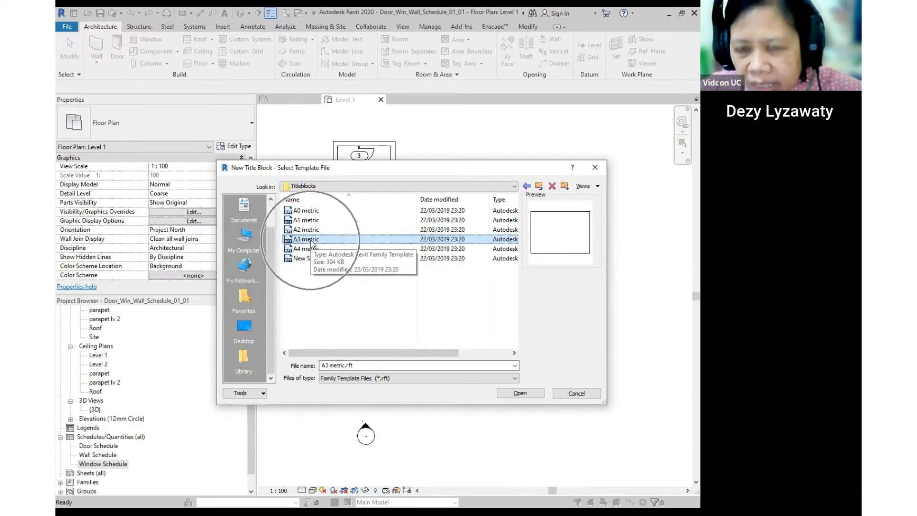
{"action": "left_click", "coordinate": [522, 392]}
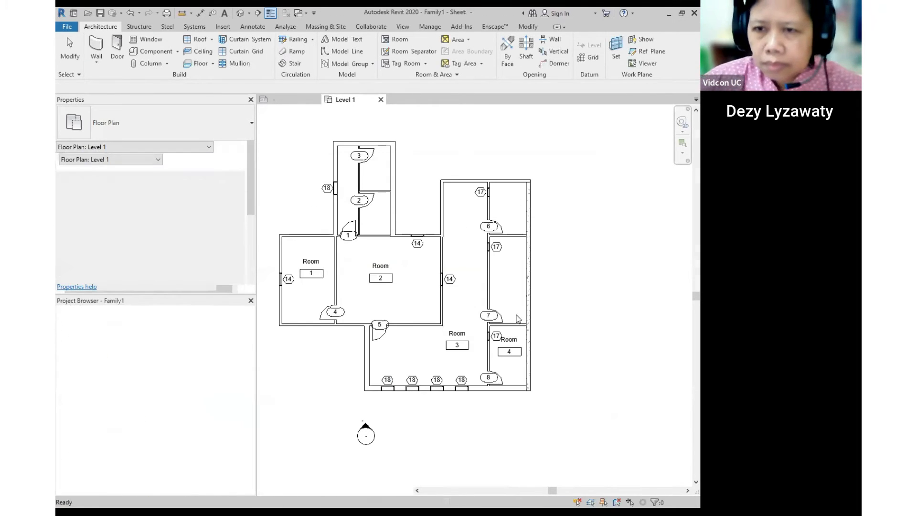
- Zoom and pan to centre the blank A3 sheet, then start the Line tool
{"action": "scroll", "coordinate": [345, 260], "scroll_direction": "down", "scroll_amount": 1}
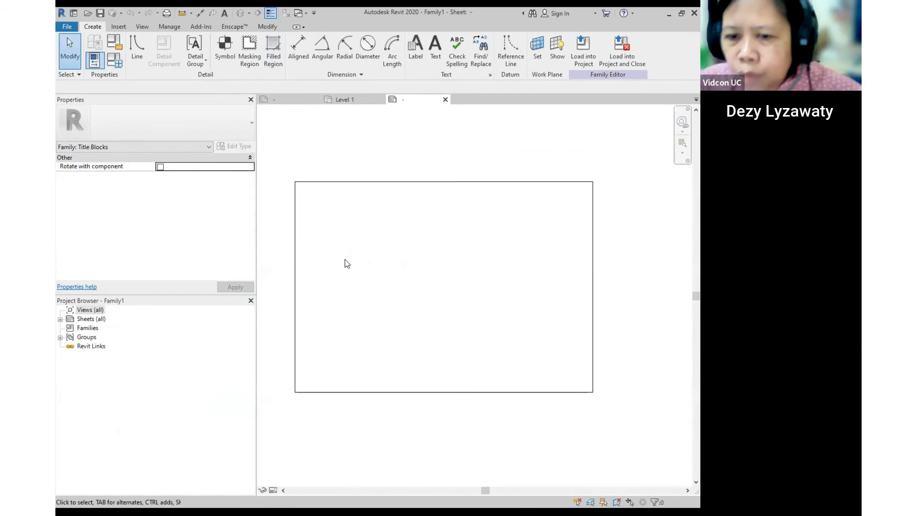
{"action": "middle_click_drag", "start_coordinate": [495, 294], "coordinate": [479, 272]}
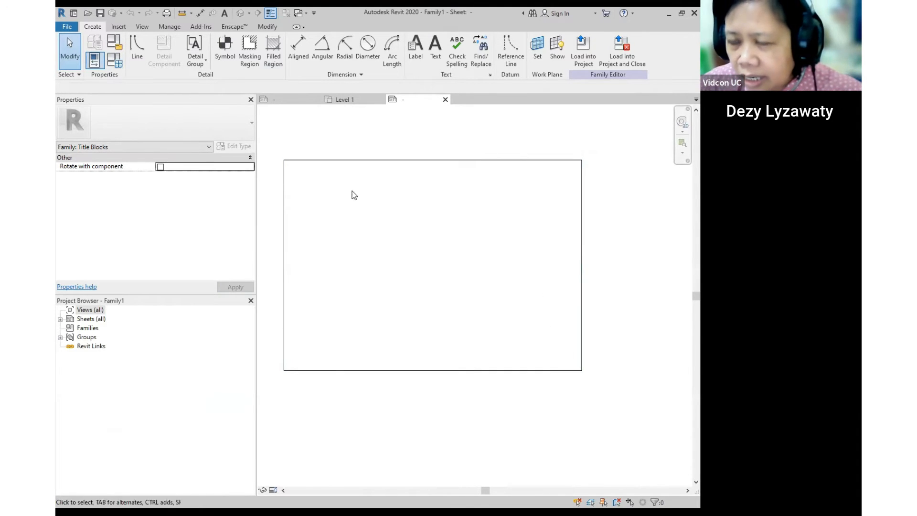
{"action": "middle_click_drag", "start_coordinate": [491, 318], "coordinate": [488, 294]}
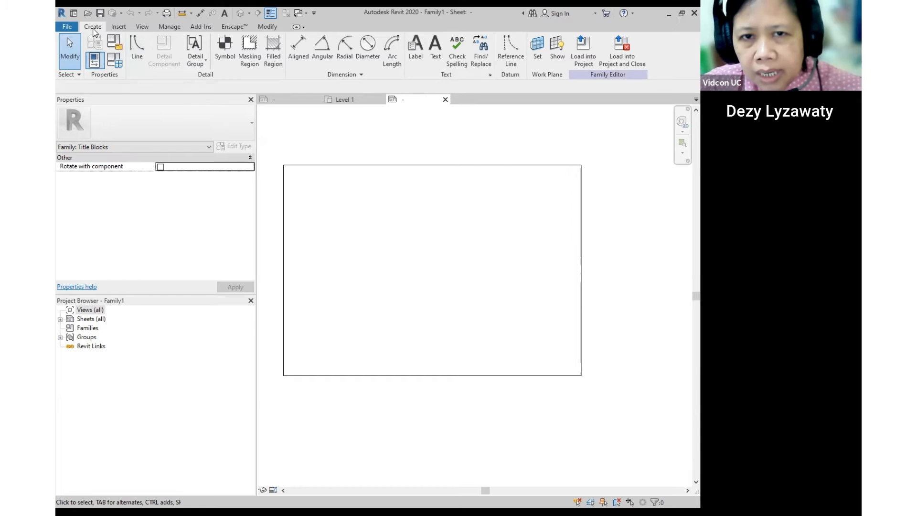
{"action": "left_click", "coordinate": [140, 55]}
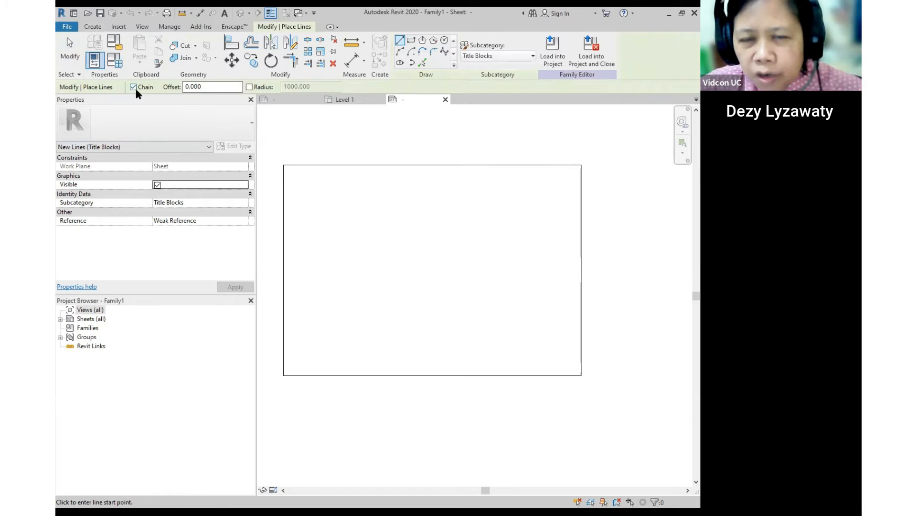
- Set the line Offset in the options bar to -10
{"action": "key", "text": "ctrl"}
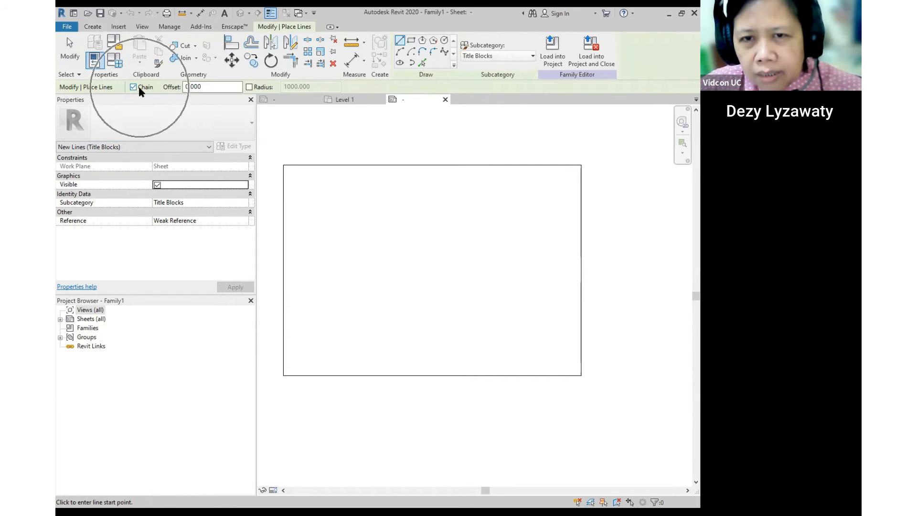
{"action": "left_click_drag", "start_coordinate": [208, 87], "coordinate": [149, 88]}
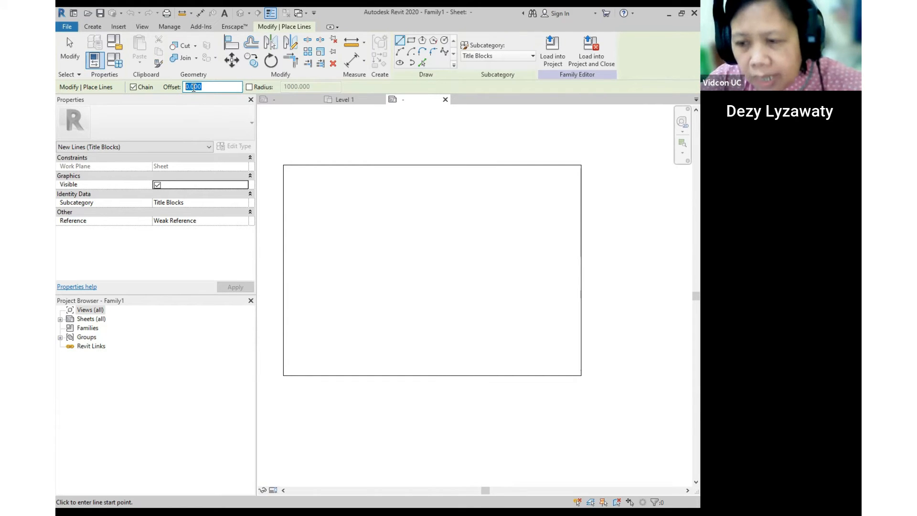
{"action": "type", "text": "-"}
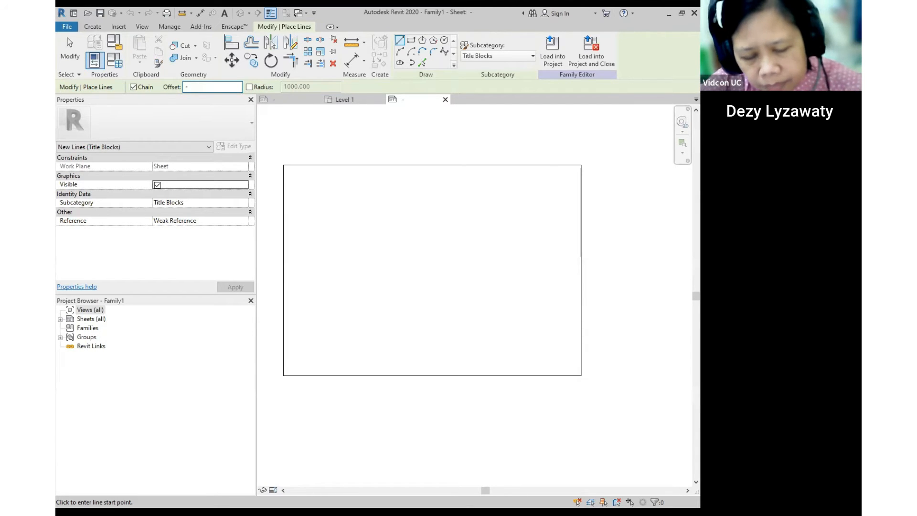
{"action": "type", "text": "15.000"}
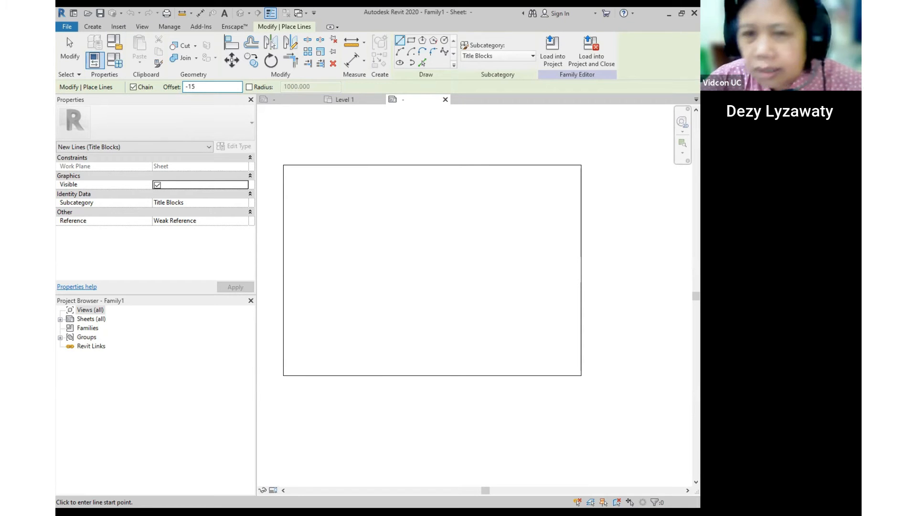
{"action": "left_click", "coordinate": [284, 166]}
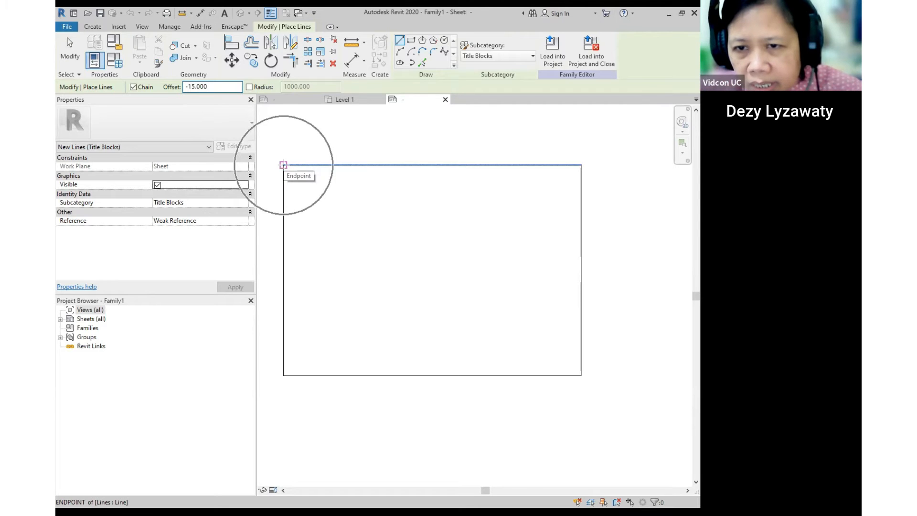
{"action": "key", "text": "Escape"}
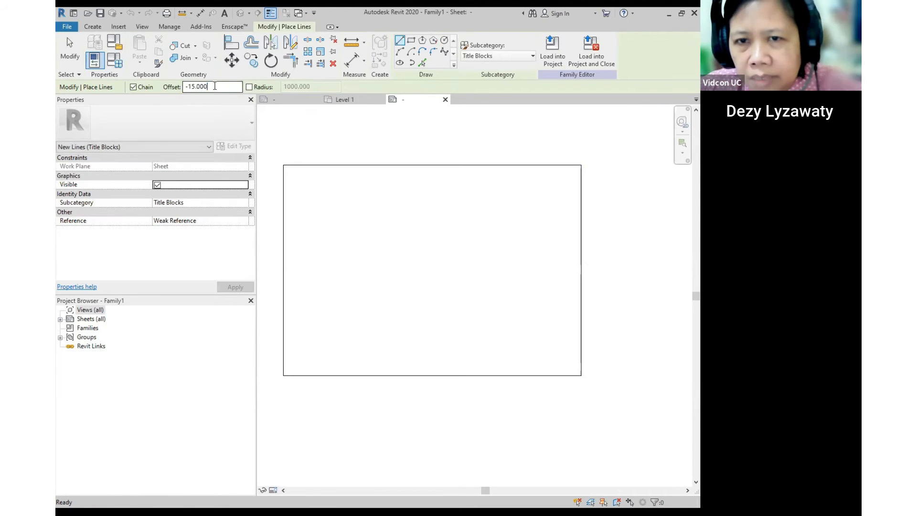
{"action": "type", "text": "-10"}
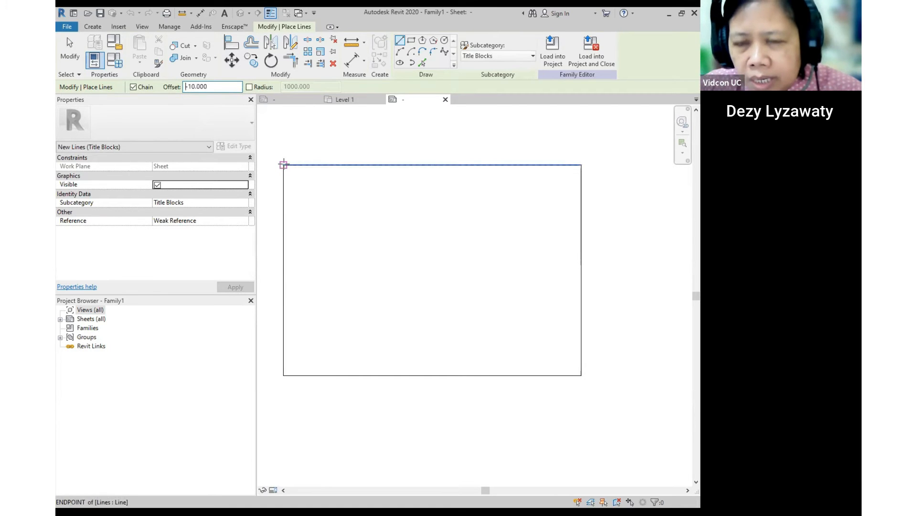
- Trace the sheet's four corners to draw the closed inner border, ending back at top-left
{"action": "left_click", "coordinate": [283, 164]}
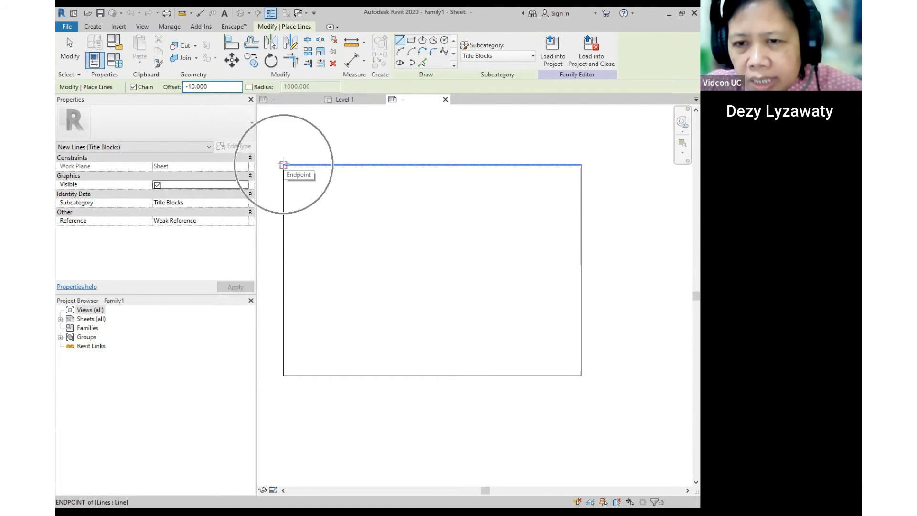
{"action": "left_click", "coordinate": [581, 166]}
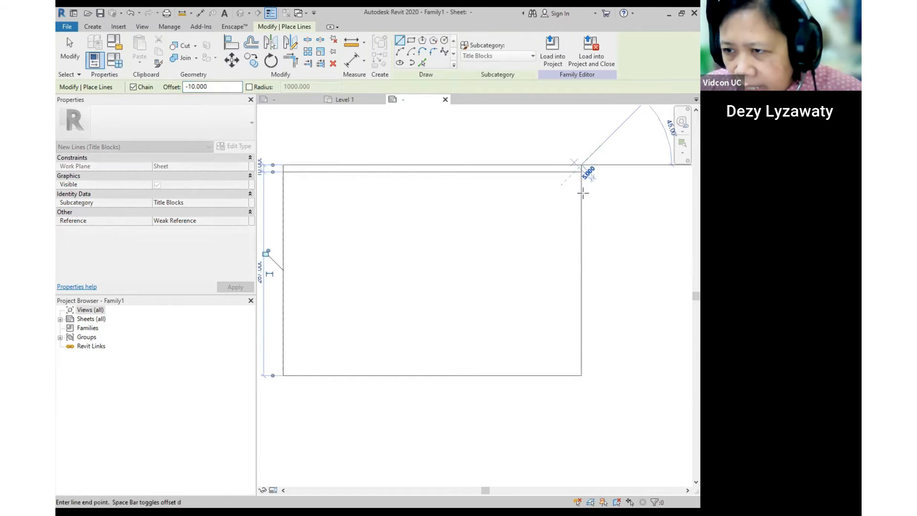
{"action": "left_click", "coordinate": [581, 375]}
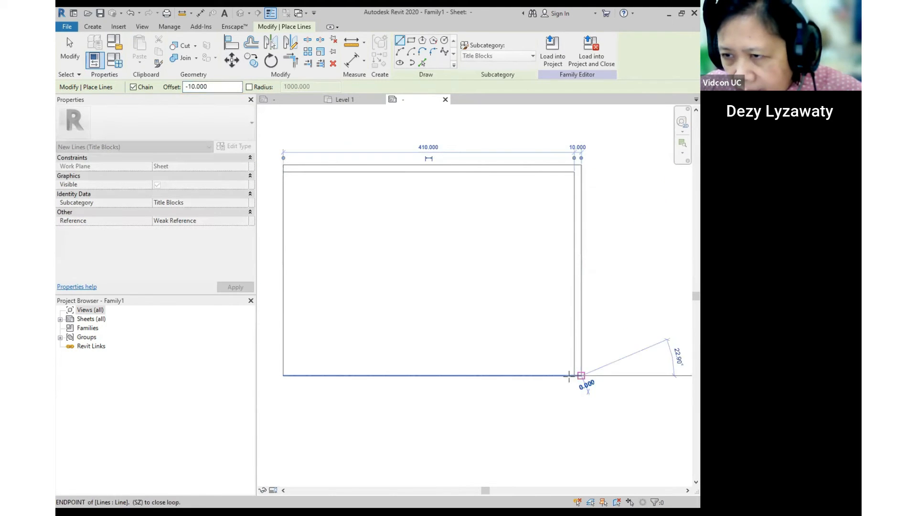
{"action": "left_click", "coordinate": [283, 375]}
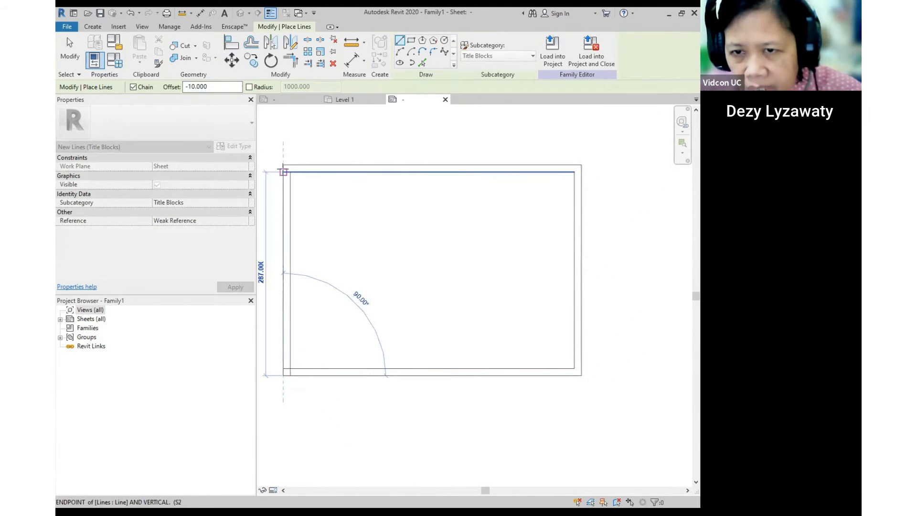
{"action": "left_click", "coordinate": [284, 171]}
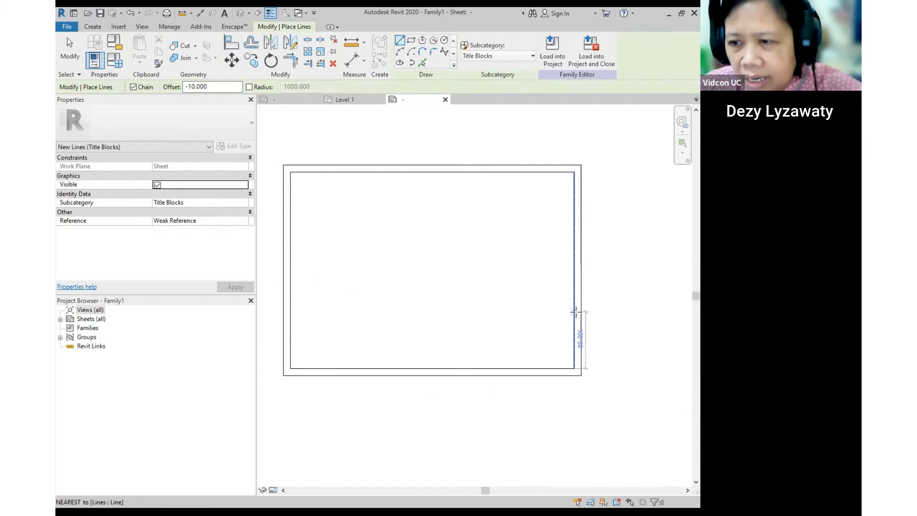
{"action": "key", "text": "Escape"}
{"action": "key", "text": "Escape"}
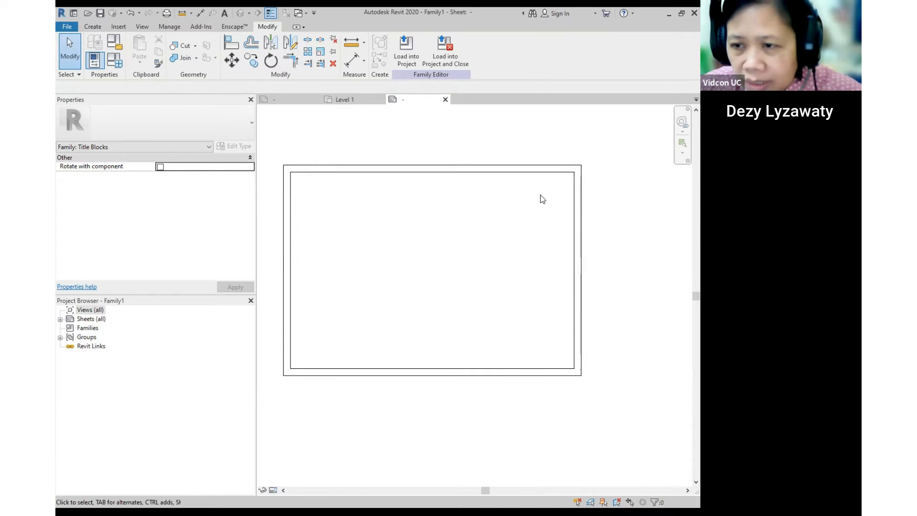
- Offset the inner bottom border line 50 upward using the numerical Offset tool
{"action": "mouse_move", "coordinate": [538, 253]}
{"action": "middle_mouse_down"}
{"action": "mouse_move", "coordinate": [532, 242]}
{"action": "mouse_move", "coordinate": [541, 251]}
{"action": "middle_mouse_up"}
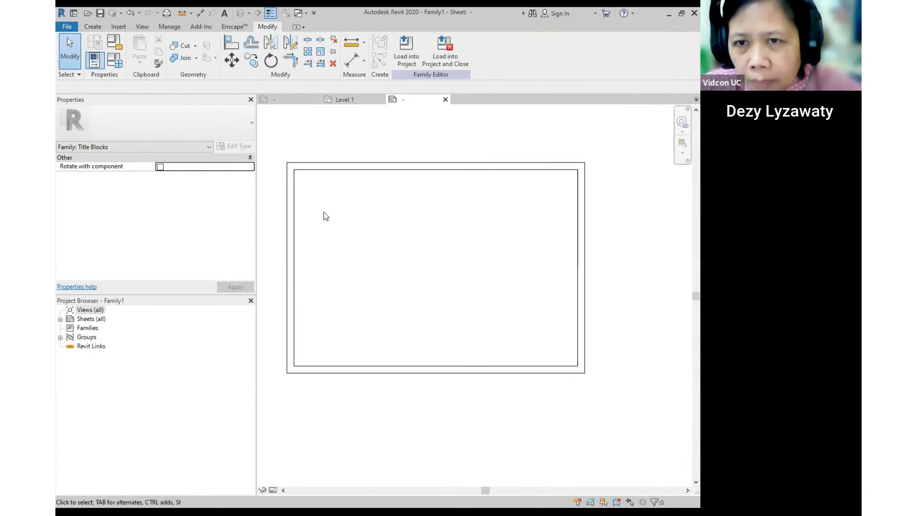
{"action": "left_click", "coordinate": [255, 47]}
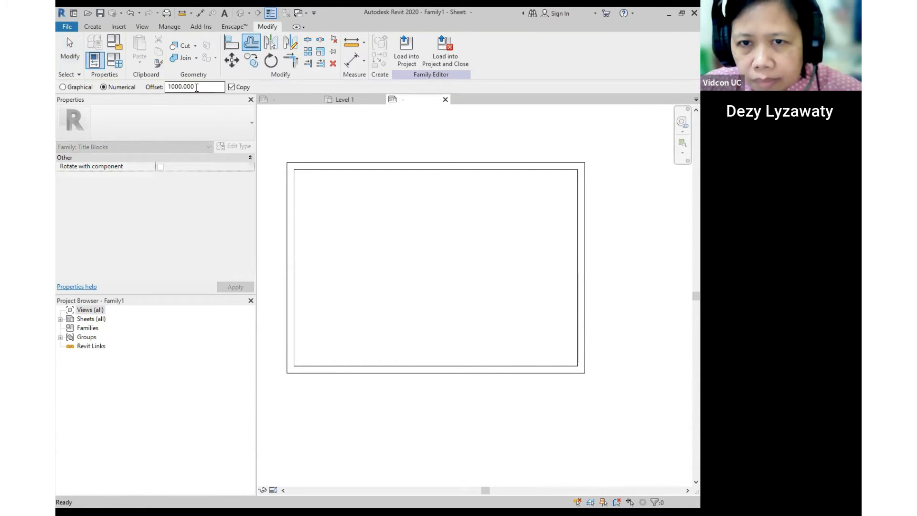
{"action": "left_click_drag", "start_coordinate": [197, 88], "coordinate": [111, 76]}
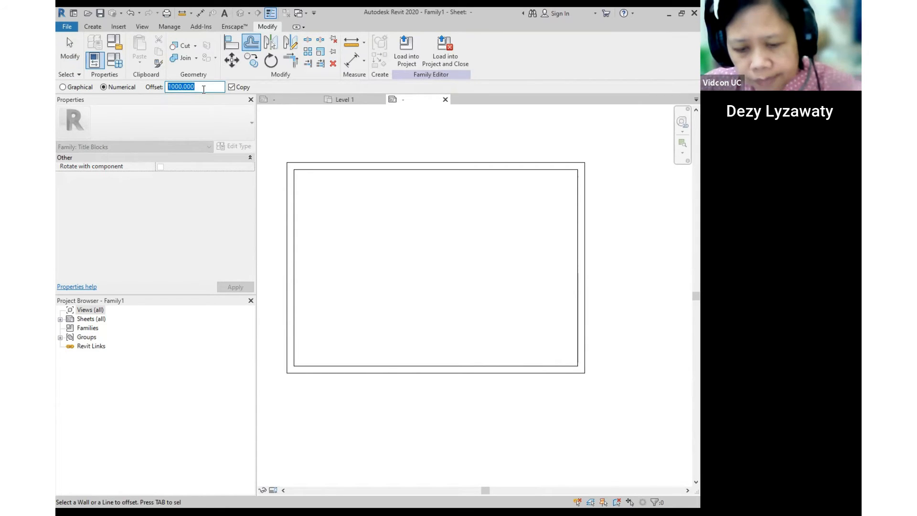
{"action": "type", "text": "5"}
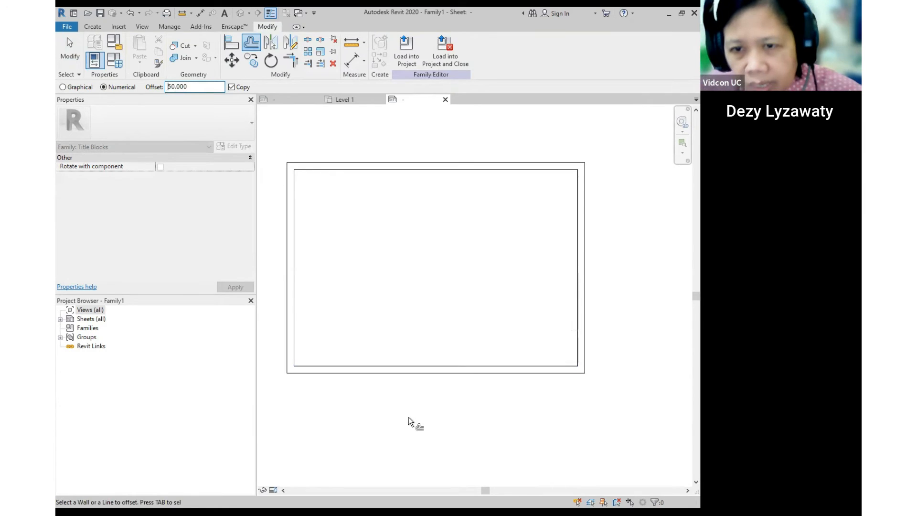
{"action": "left_click", "coordinate": [419, 363]}
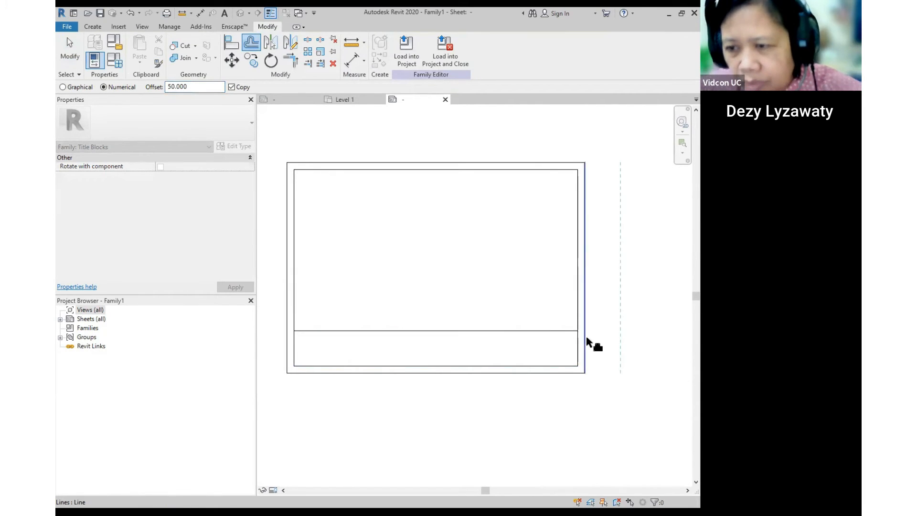
{"action": "key", "text": "Escape"}
{"action": "key", "text": "Escape"}
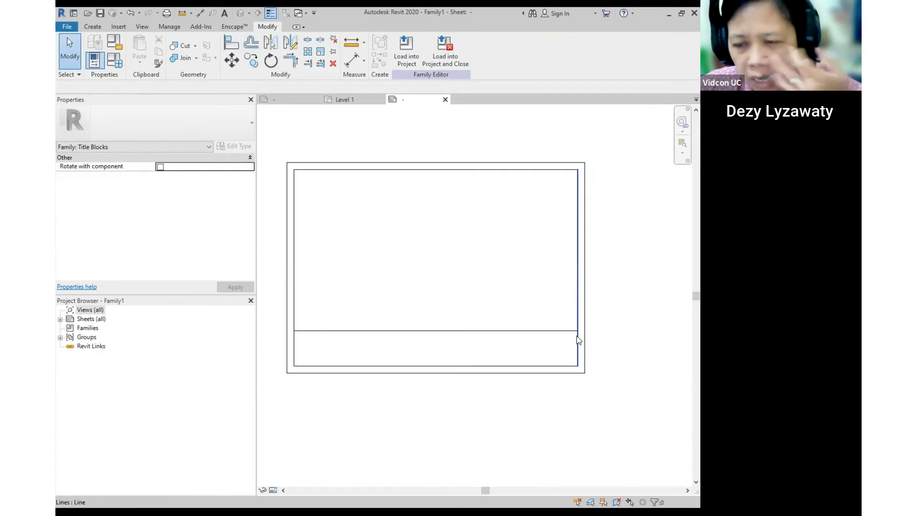
{"action": "middle_click_drag", "start_coordinate": [569, 332], "coordinate": [557, 323]}
{"action": "mouse_move", "coordinate": [310, 341]}
{"action": "middle_mouse_down"}
{"action": "mouse_move", "coordinate": [366, 331]}
{"action": "mouse_move", "coordinate": [337, 334]}
{"action": "middle_mouse_up"}
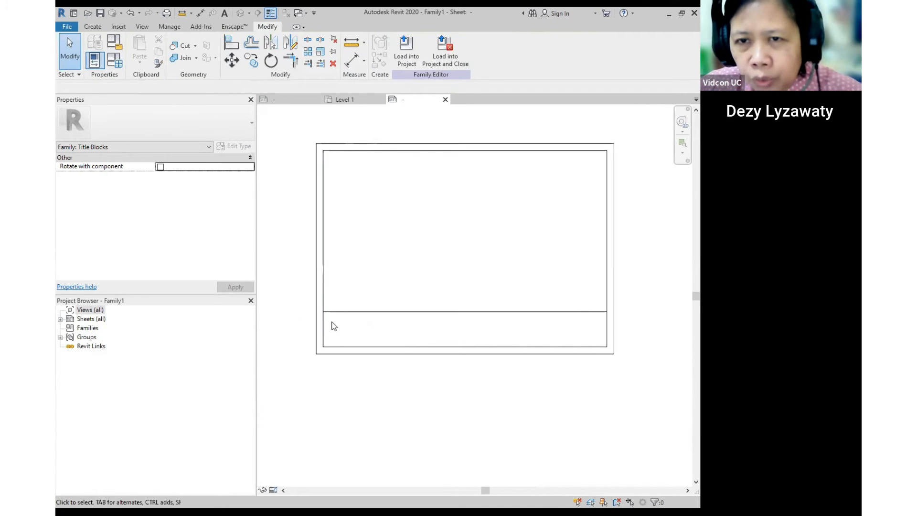
- Copy the inner frame's left line to make a vertical divider
{"action": "left_click", "coordinate": [248, 64]}
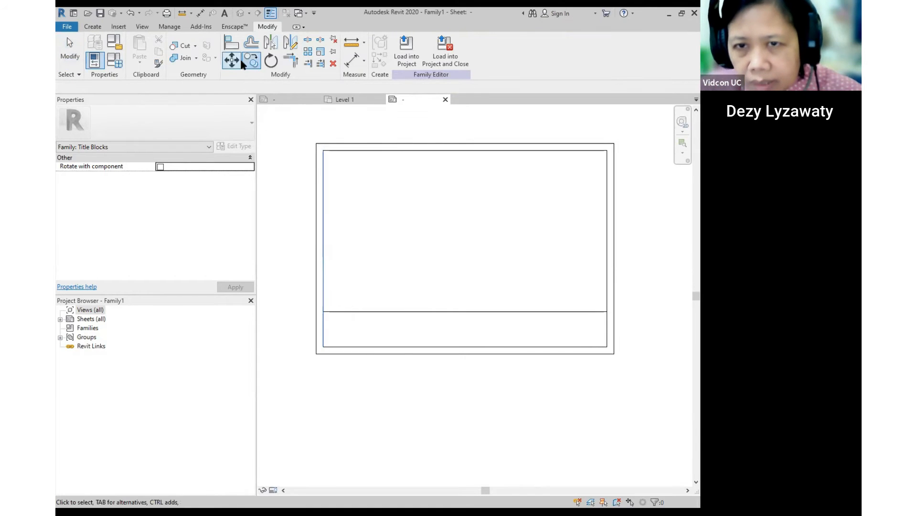
{"action": "key", "text": "Escape"}
{"action": "left_click", "coordinate": [327, 301]}
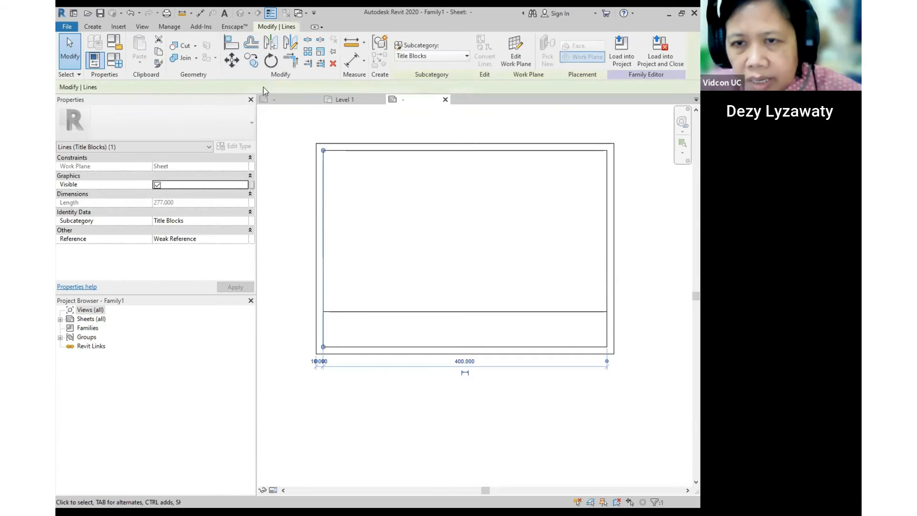
{"action": "left_click", "coordinate": [253, 61]}
{"action": "left_click", "coordinate": [412, 282]}
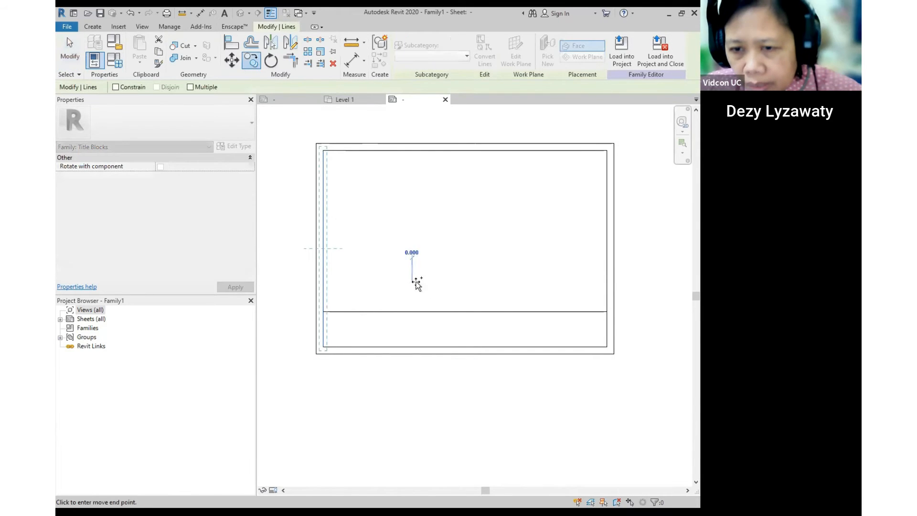
{"action": "left_click", "coordinate": [463, 283]}
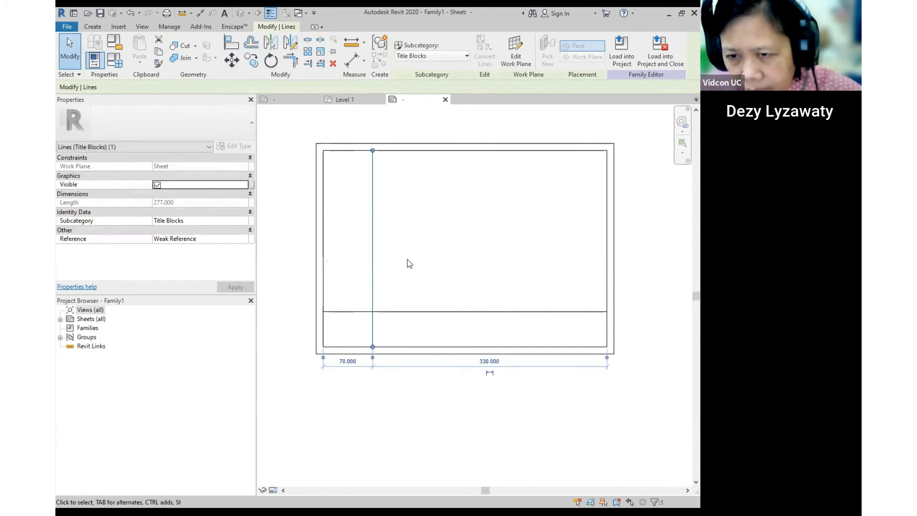
{"action": "key", "text": "Escape"}
- Shorten the new vertical line to the horizontal divider and move it 105 from the border
{"action": "left_click", "coordinate": [372, 273]}
{"action": "left_click_drag", "start_coordinate": [373, 151], "coordinate": [439, 297]}
{"action": "key", "text": "Escape"}
{"action": "scroll", "coordinate": [381, 311], "scroll_direction": "up", "scroll_amount": 2}
{"action": "left_click", "coordinate": [388, 308]}
{"action": "scroll", "coordinate": [387, 307], "scroll_direction": "up", "scroll_amount": 1}
{"action": "left_click", "coordinate": [512, 311]}
{"action": "scroll", "coordinate": [461, 311], "scroll_direction": "down", "scroll_amount": 6}
{"action": "middle_click_drag", "start_coordinate": [496, 330], "coordinate": [423, 338]}
{"action": "scroll", "coordinate": [391, 323], "scroll_direction": "up", "scroll_amount": 3}
- Copy the vertical divider 95 to the right to form the third cell
{"action": "left_click", "coordinate": [361, 338]}
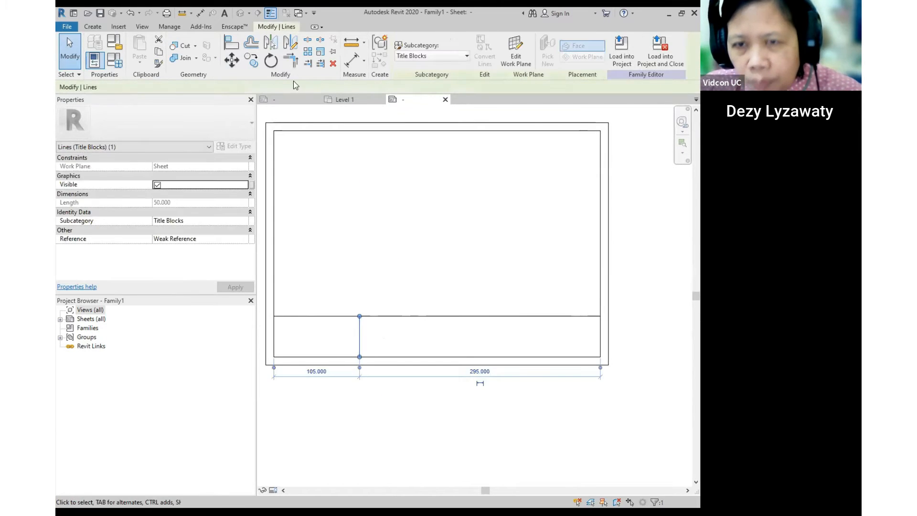
{"action": "left_click", "coordinate": [256, 67]}
{"action": "left_click", "coordinate": [360, 321]}
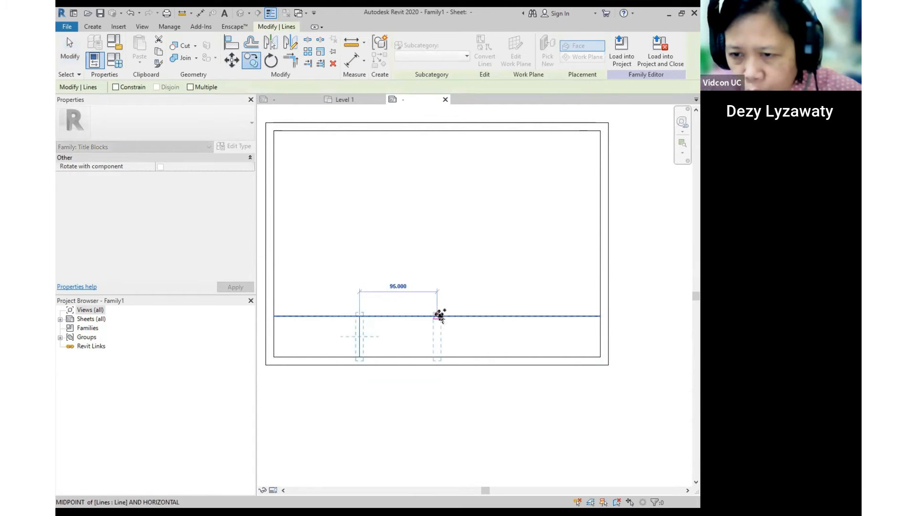
{"action": "left_click", "coordinate": [445, 316]}
{"action": "left_click", "coordinate": [534, 287]}
{"action": "scroll", "coordinate": [536, 286], "scroll_direction": "down", "scroll_amount": 2}
{"action": "mouse_move", "coordinate": [529, 331]}
{"action": "middle_mouse_down"}
{"action": "mouse_move", "coordinate": [517, 342]}
{"action": "mouse_move", "coordinate": [538, 340]}
{"action": "middle_mouse_up"}
{"action": "scroll", "coordinate": [537, 332], "scroll_direction": "up", "scroll_amount": 1}
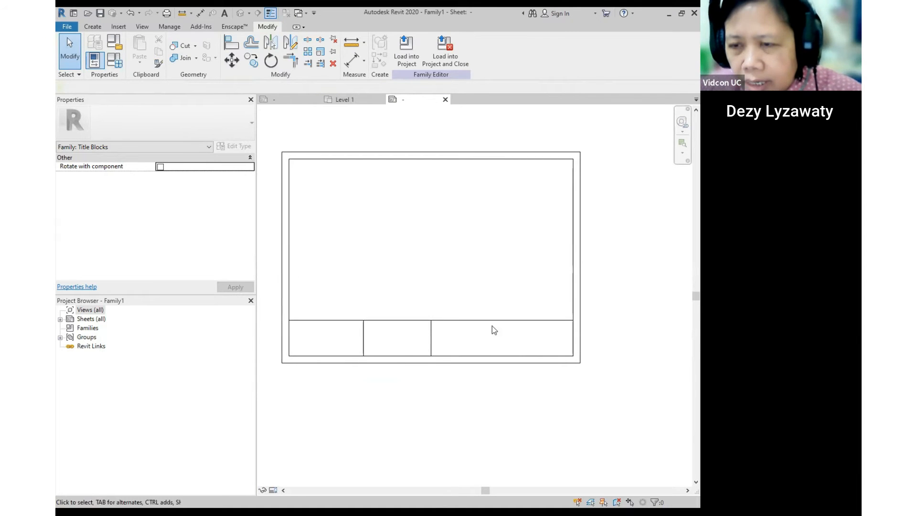
- Check the horizontal divider and right border lines, then recentre the title block
{"action": "left_click", "coordinate": [455, 320]}
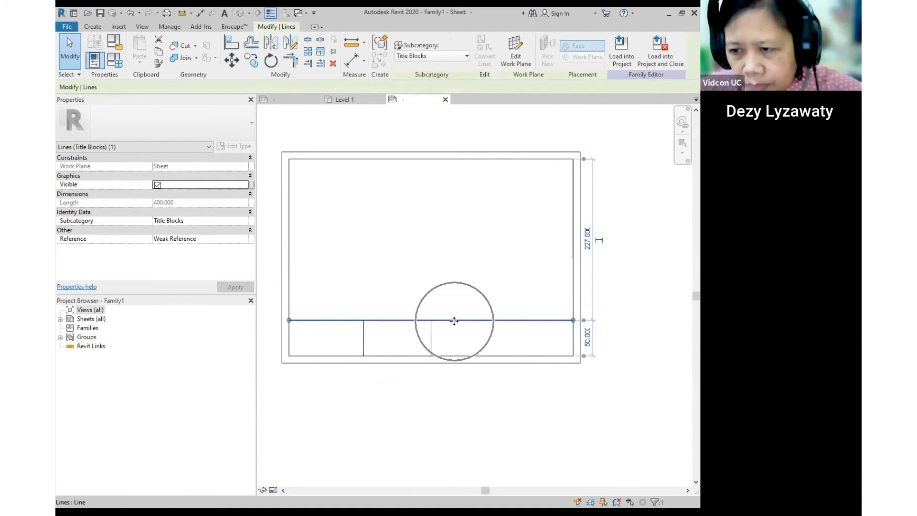
{"action": "left_click", "coordinate": [539, 248]}
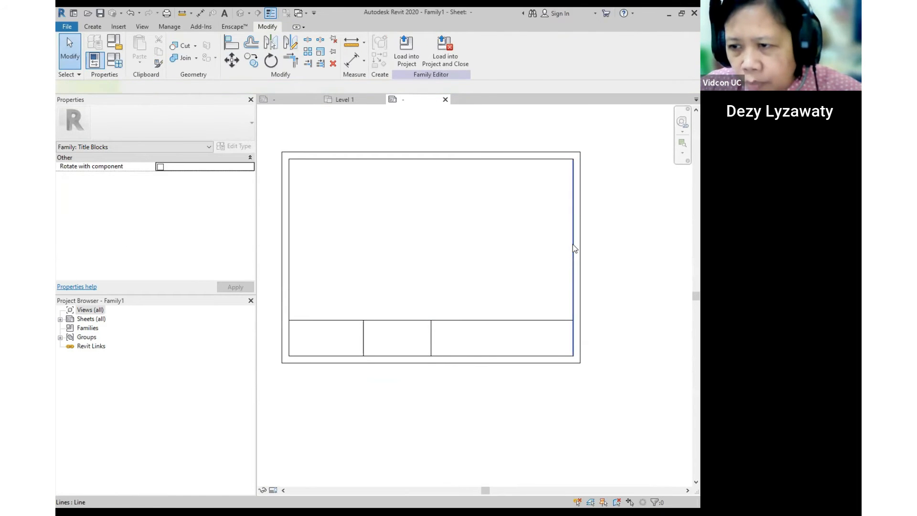
{"action": "left_click", "coordinate": [575, 248]}
{"action": "left_click", "coordinate": [536, 249]}
{"action": "middle_click_drag", "start_coordinate": [536, 249], "coordinate": [539, 257]}
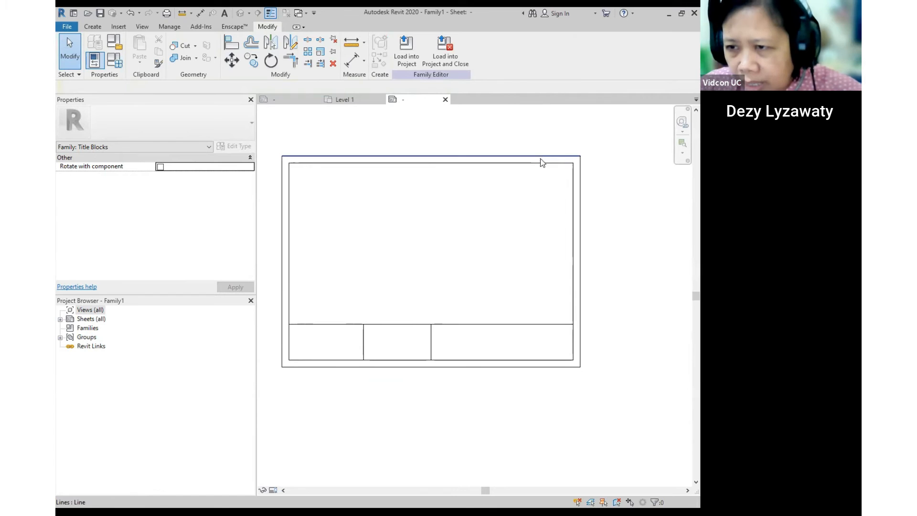
{"action": "middle_click_drag", "start_coordinate": [515, 287], "coordinate": [507, 300]}
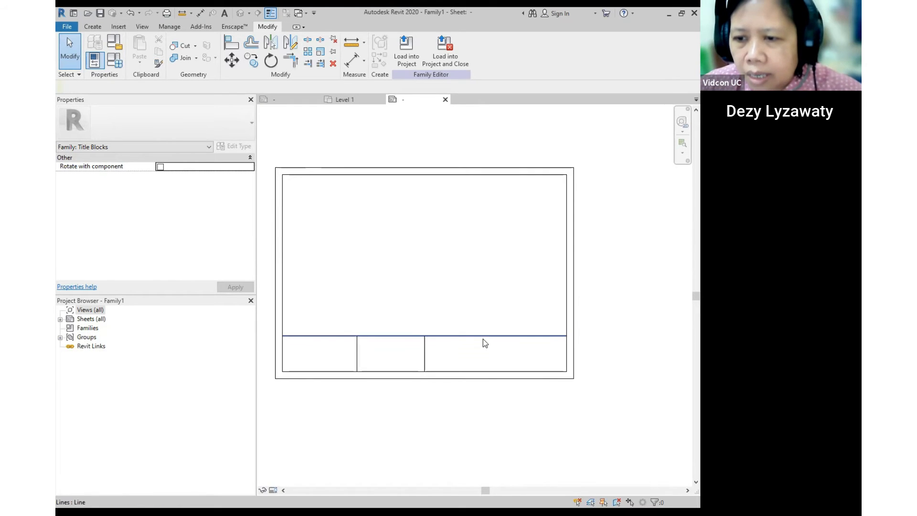
- Open KOP A2.rfa from the TITLEBLOCK SPESIAL folder after previewing the other KOP families
{"action": "left_click", "coordinate": [92, 16]}
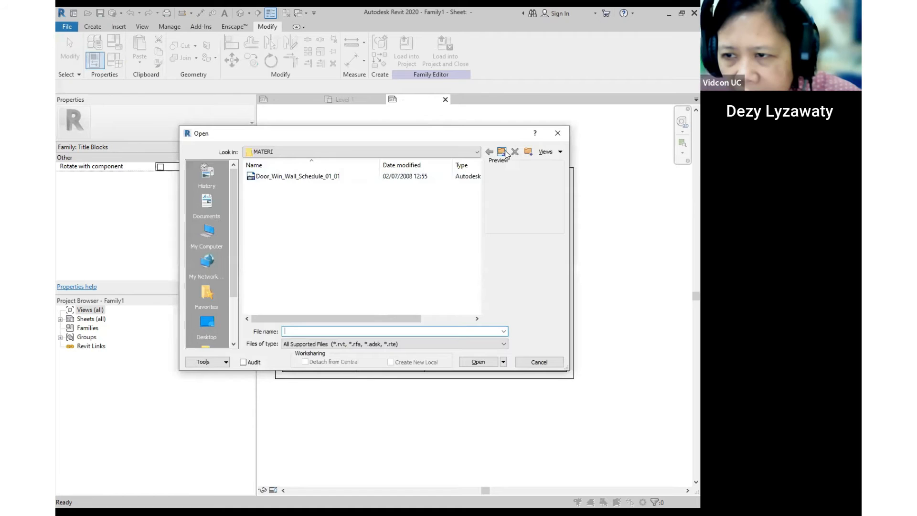
{"action": "left_click", "coordinate": [502, 152]}
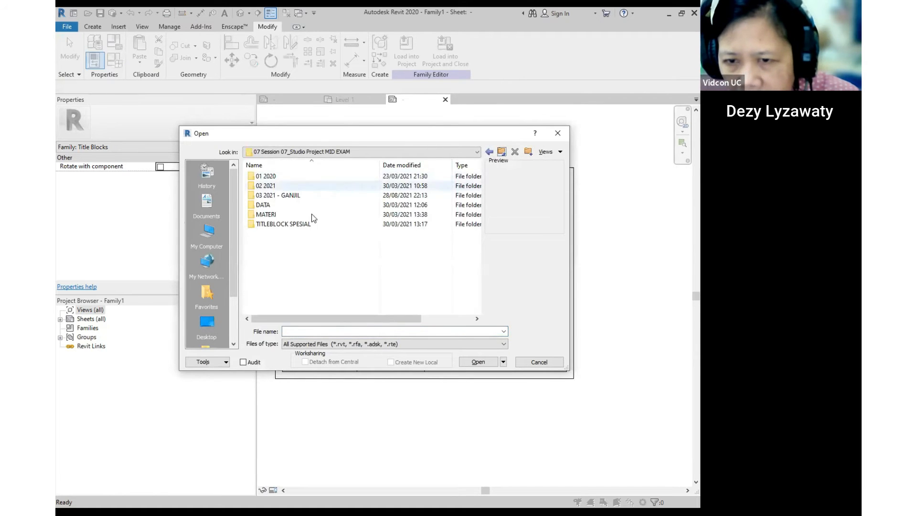
{"action": "double_click", "coordinate": [276, 222]}
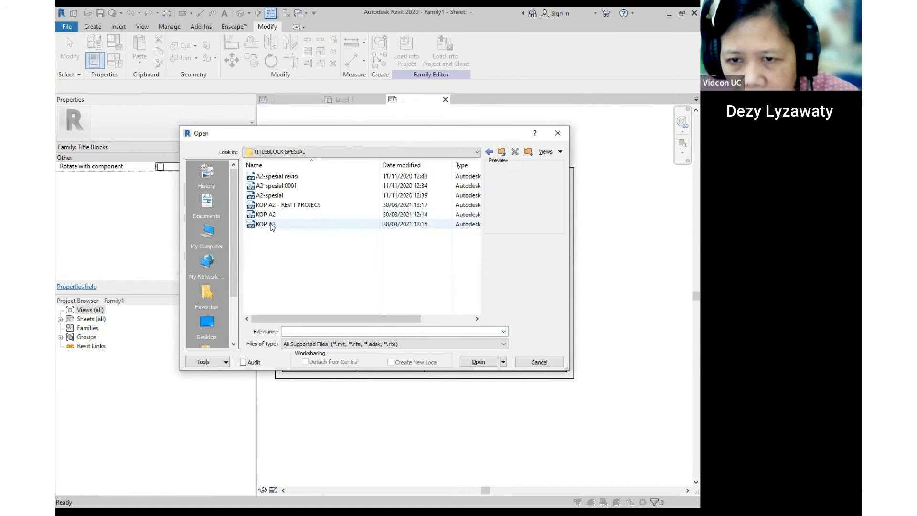
{"action": "left_click", "coordinate": [268, 225]}
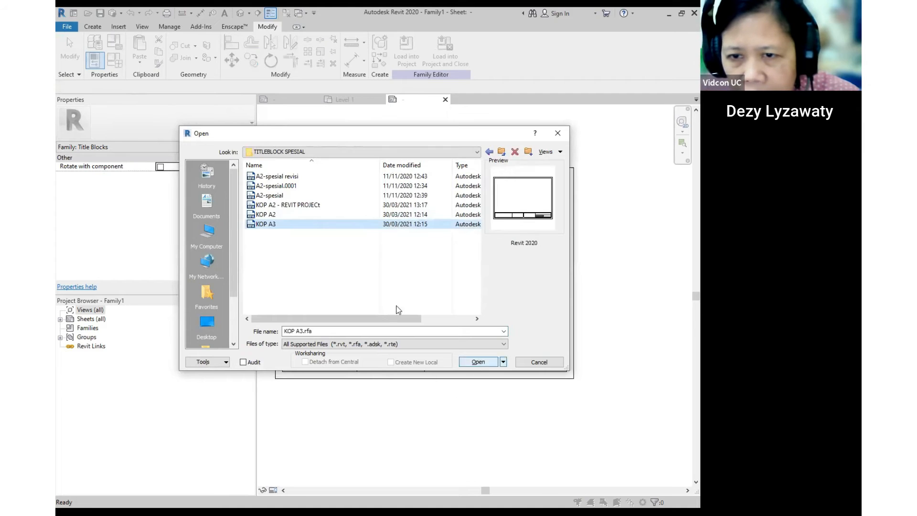
{"action": "left_click", "coordinate": [300, 205]}
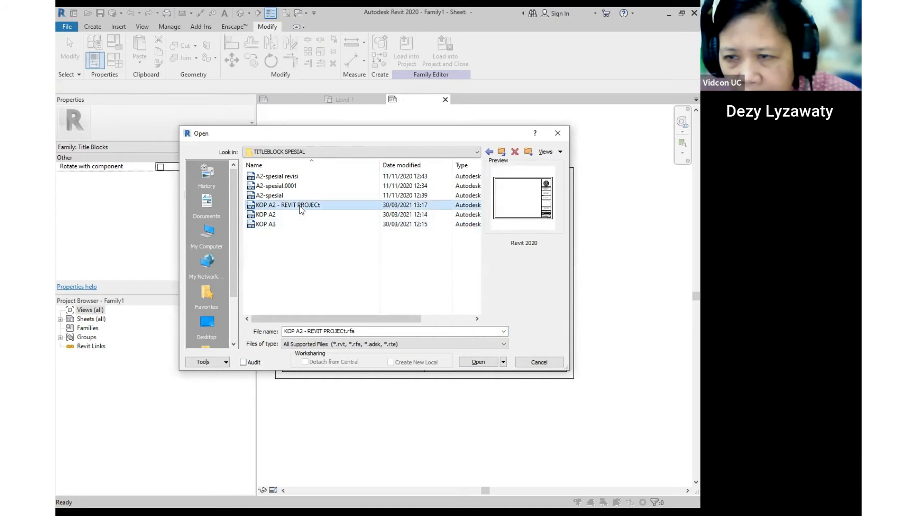
{"action": "left_click", "coordinate": [271, 216]}
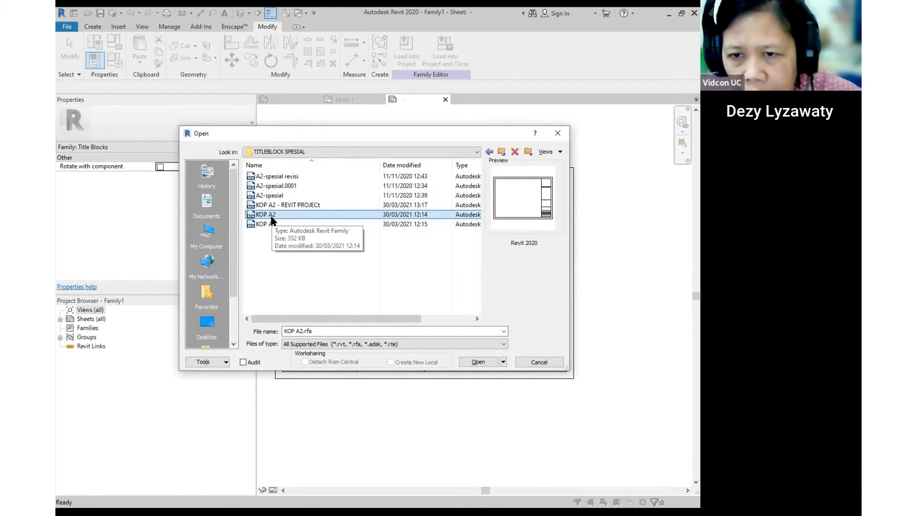
{"action": "left_click", "coordinate": [481, 361]}
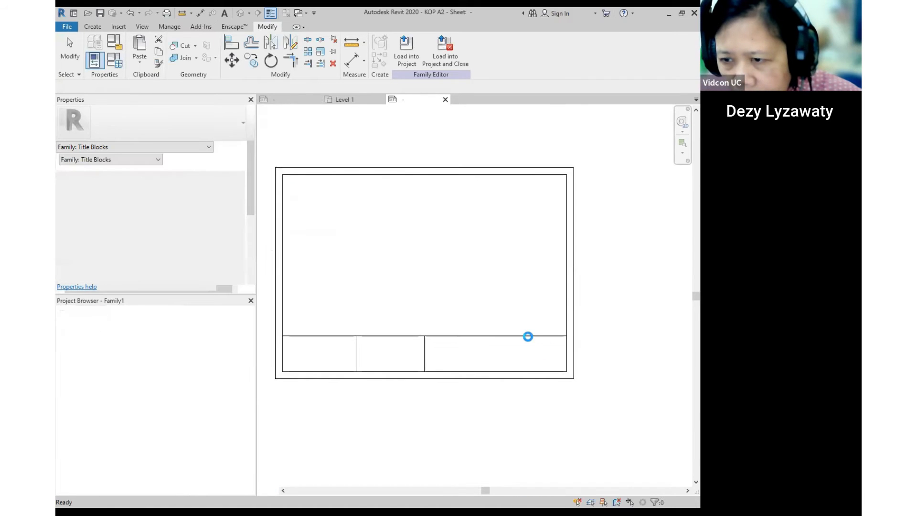
- Inspect the KOP A2 title block's right line and right-hand column
{"action": "scroll", "coordinate": [521, 285], "scroll_direction": "up", "scroll_amount": 4}
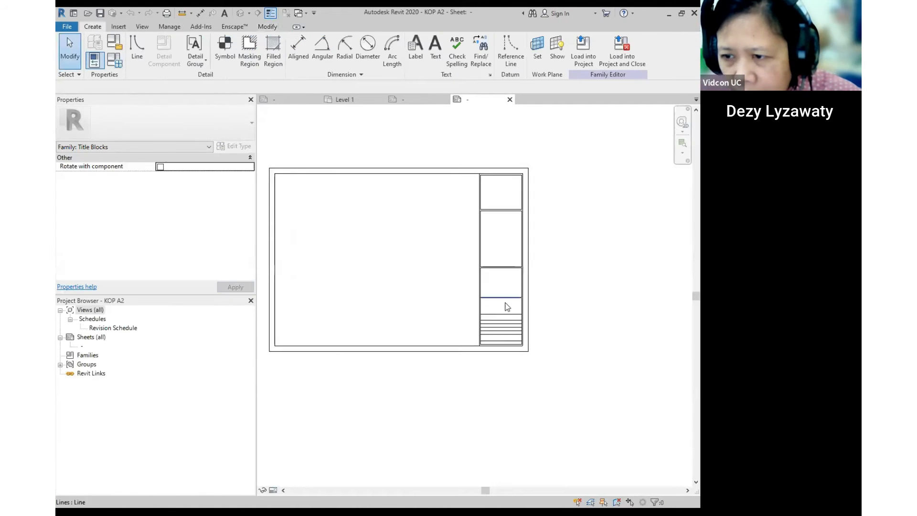
{"action": "left_click", "coordinate": [524, 207]}
{"action": "left_click", "coordinate": [482, 227]}
{"action": "scroll", "coordinate": [481, 222], "scroll_direction": "down", "scroll_amount": 1}
{"action": "scroll", "coordinate": [446, 225], "scroll_direction": "down", "scroll_amount": 1}
{"action": "scroll", "coordinate": [426, 234], "scroll_direction": "up", "scroll_amount": 3}
{"action": "middle_click_drag", "start_coordinate": [514, 307], "coordinate": [547, 252]}
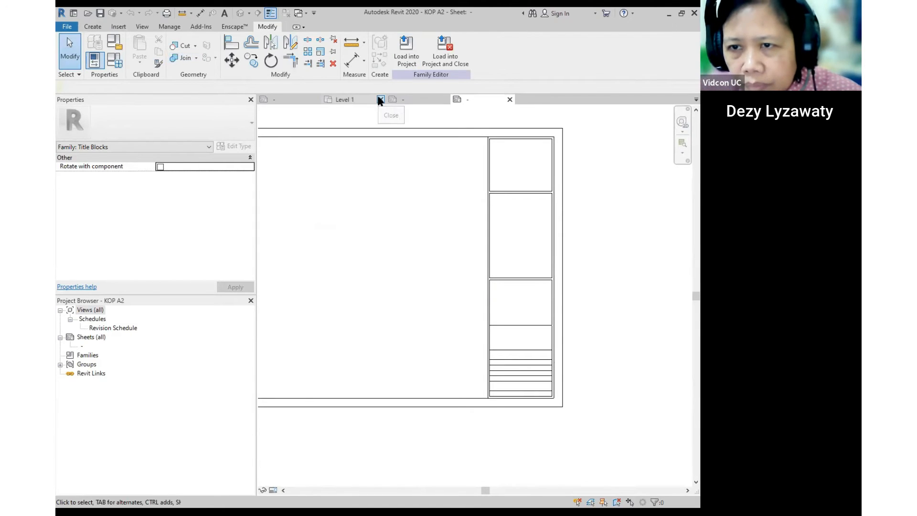
- Close Level 1 and Family1 without saving, then pick KOP A2 - REVIT PROJECt to open
{"action": "left_click", "coordinate": [380, 100]}
{"action": "left_click", "coordinate": [401, 267]}
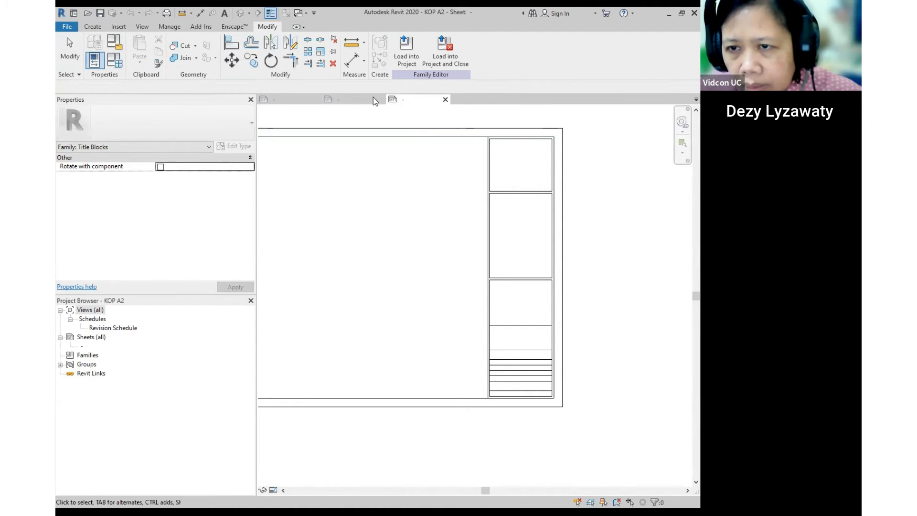
{"action": "left_click", "coordinate": [379, 98]}
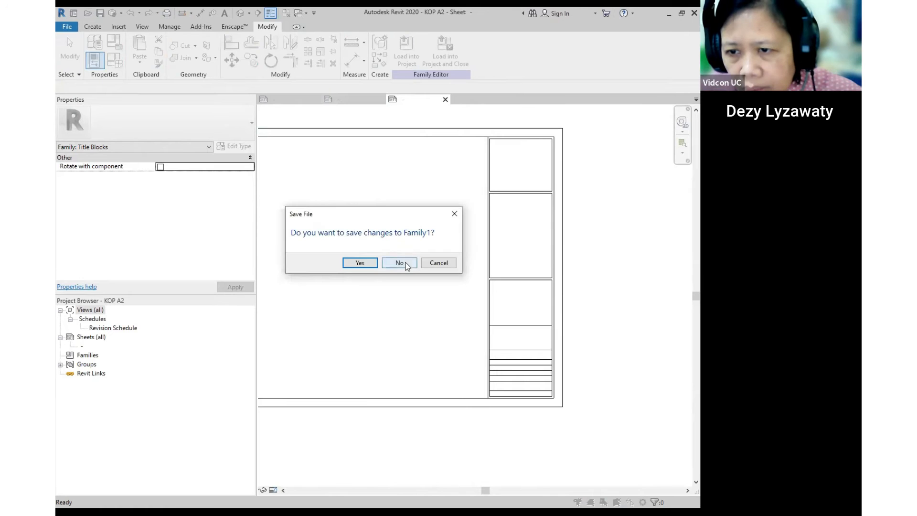
{"action": "left_click", "coordinate": [408, 262]}
{"action": "scroll", "coordinate": [549, 231], "scroll_direction": "down", "scroll_amount": 2}
{"action": "scroll", "coordinate": [455, 233], "scroll_direction": "up", "scroll_amount": 1}
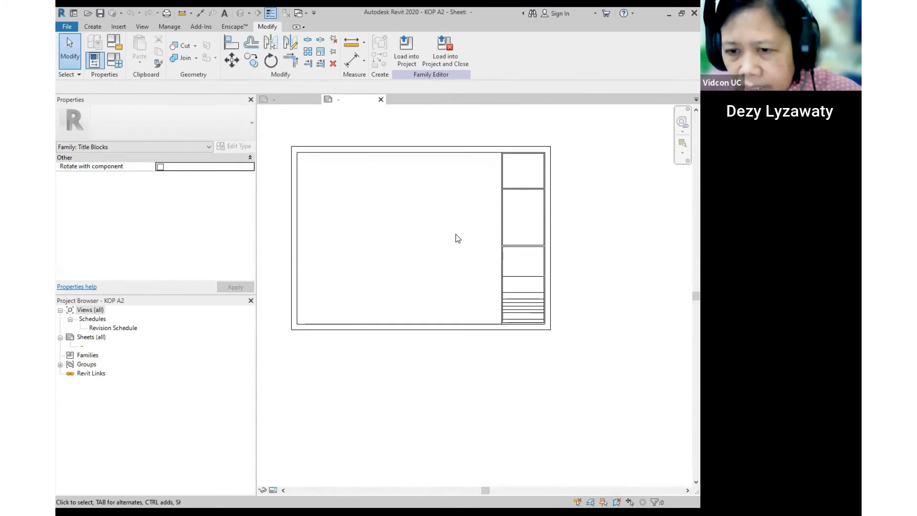
{"action": "scroll", "coordinate": [549, 352], "scroll_direction": "up", "scroll_amount": 2}
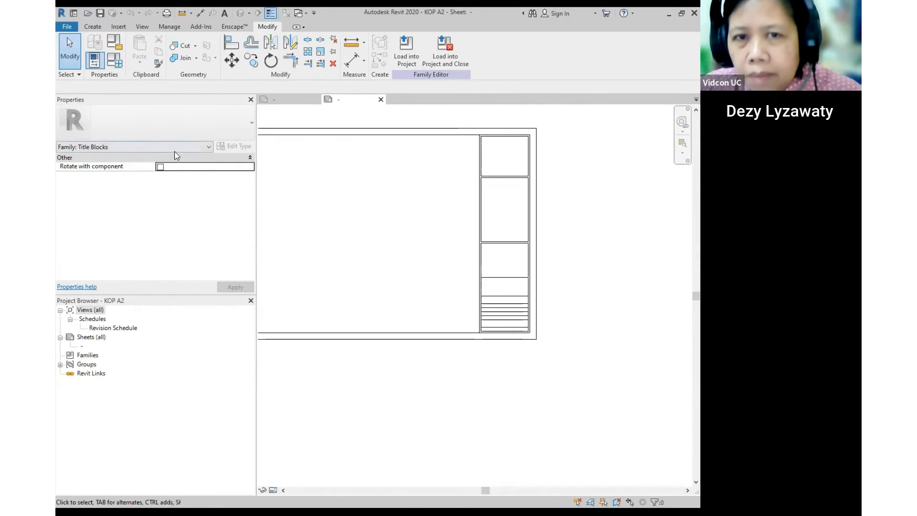
{"action": "scroll", "coordinate": [444, 168], "scroll_direction": "up", "scroll_amount": 1}
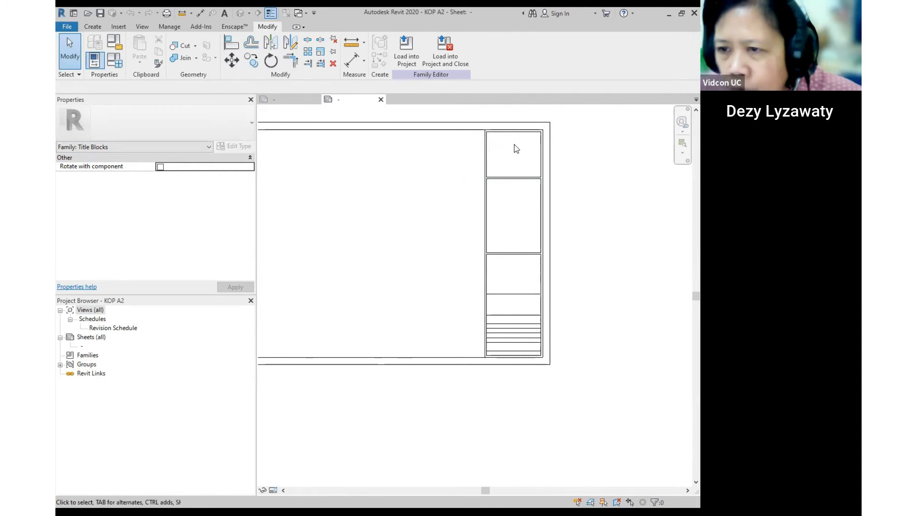
{"action": "left_click", "coordinate": [86, 14]}
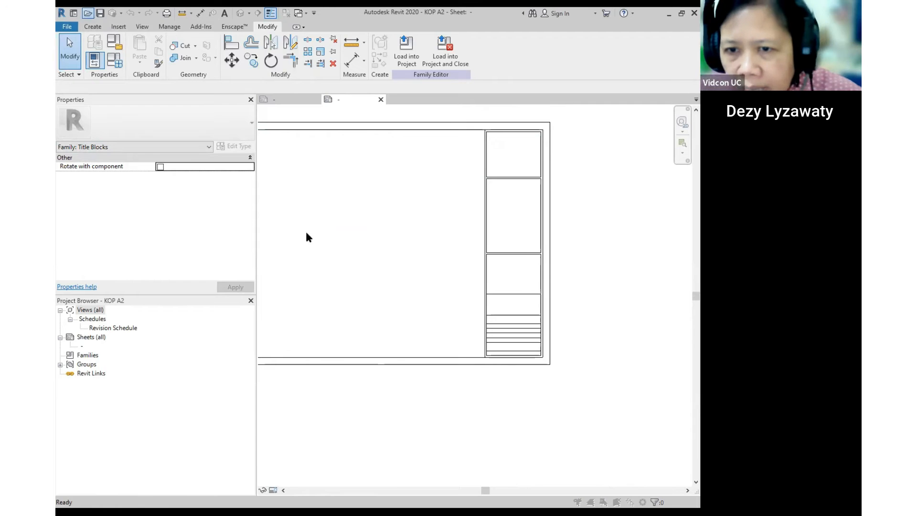
{"action": "left_click", "coordinate": [299, 209]}
- Open KOP A2 - REVIT PROJECt and browse its institution, name and Project Name cells
{"action": "left_click", "coordinate": [479, 362]}
{"action": "middle_click_drag", "start_coordinate": [506, 223], "coordinate": [291, 165]}
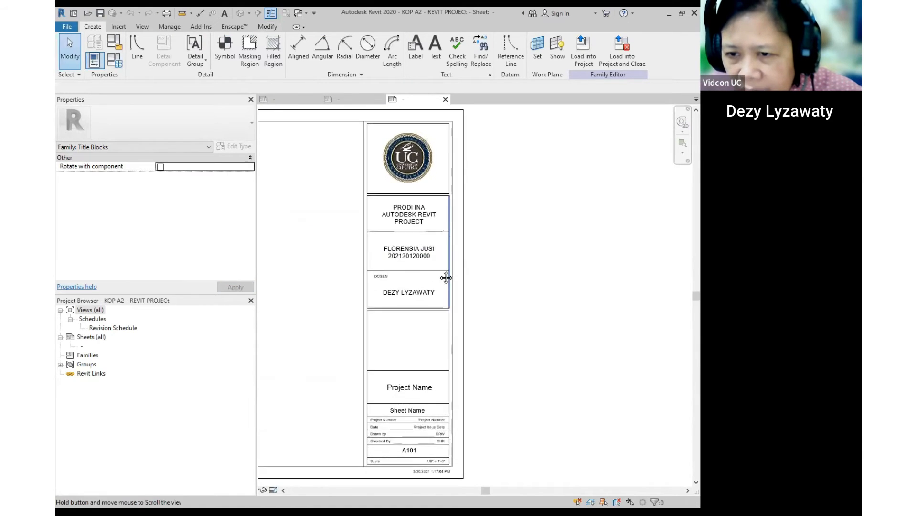
{"action": "scroll", "coordinate": [443, 168], "scroll_direction": "up", "scroll_amount": 3}
{"action": "middle_click_drag", "start_coordinate": [611, 280], "coordinate": [628, 238]}
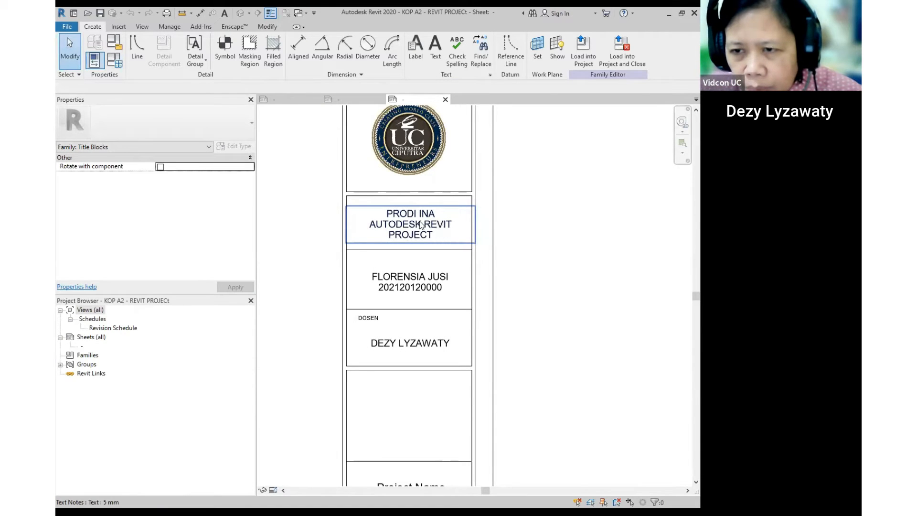
{"action": "middle_click_drag", "start_coordinate": [438, 290], "coordinate": [472, 254]}
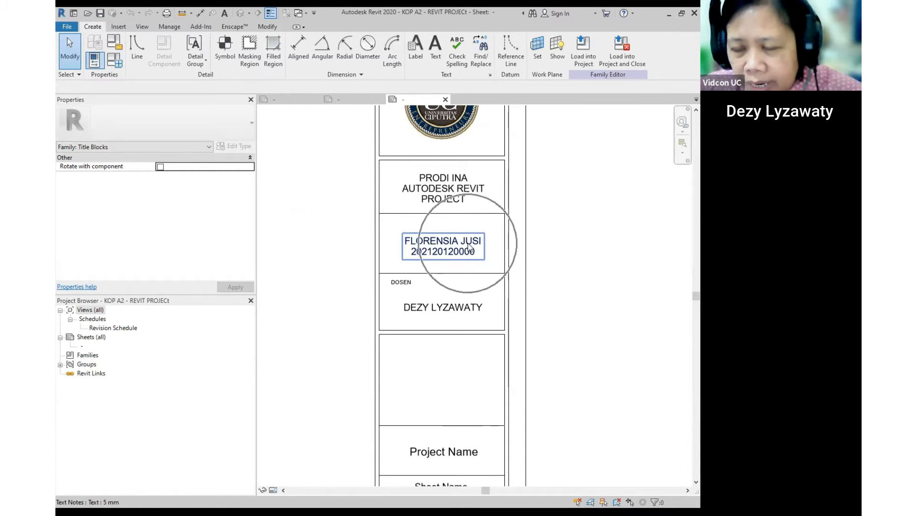
{"action": "scroll", "coordinate": [466, 245], "scroll_direction": "down", "scroll_amount": 2}
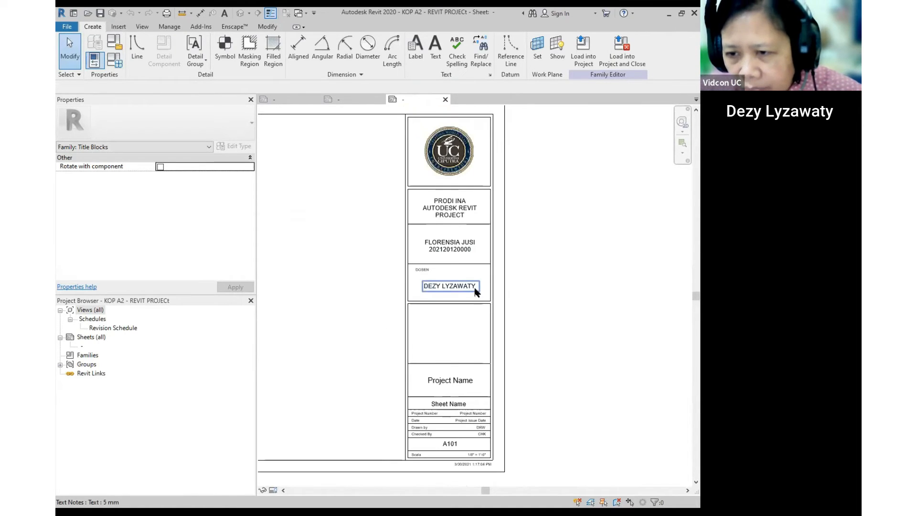
{"action": "scroll", "coordinate": [478, 293], "scroll_direction": "down", "scroll_amount": 2}
{"action": "middle_click_drag", "start_coordinate": [614, 315], "coordinate": [600, 190]}
{"action": "scroll", "coordinate": [448, 222], "scroll_direction": "up", "scroll_amount": 3}
{"action": "scroll", "coordinate": [447, 222], "scroll_direction": "up", "scroll_amount": 1}
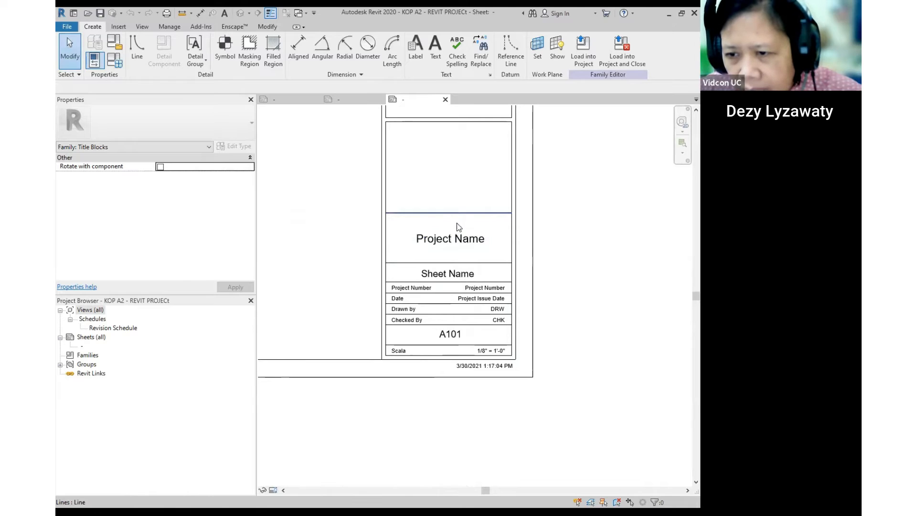
{"action": "scroll", "coordinate": [409, 286], "scroll_direction": "up", "scroll_amount": 1}
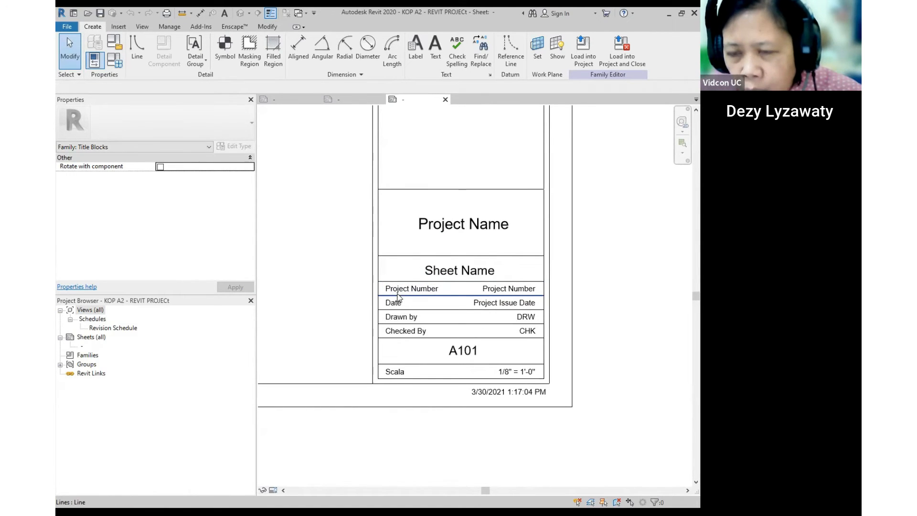
- Inspect the Project Number text note and the Project Number, Project Name and Sheet Name labels
{"action": "left_click", "coordinate": [408, 292]}
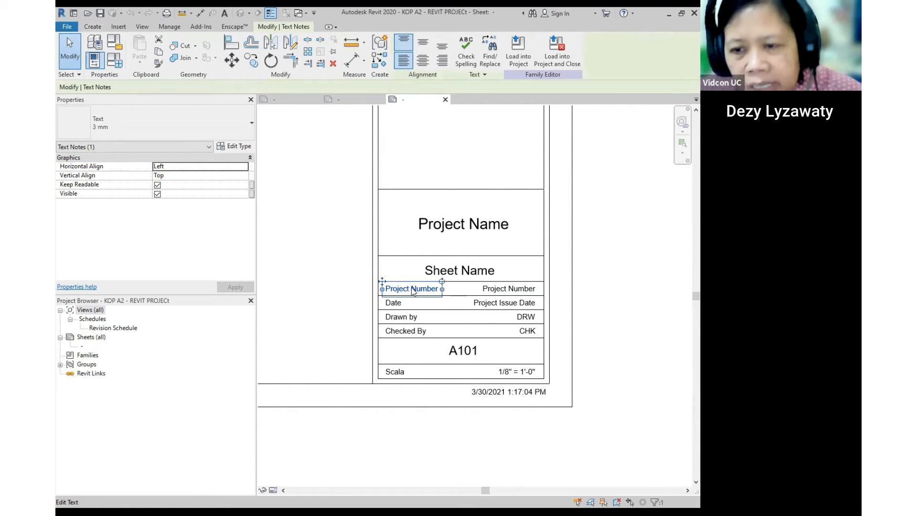
{"action": "left_click", "coordinate": [635, 271]}
{"action": "left_click", "coordinate": [528, 290]}
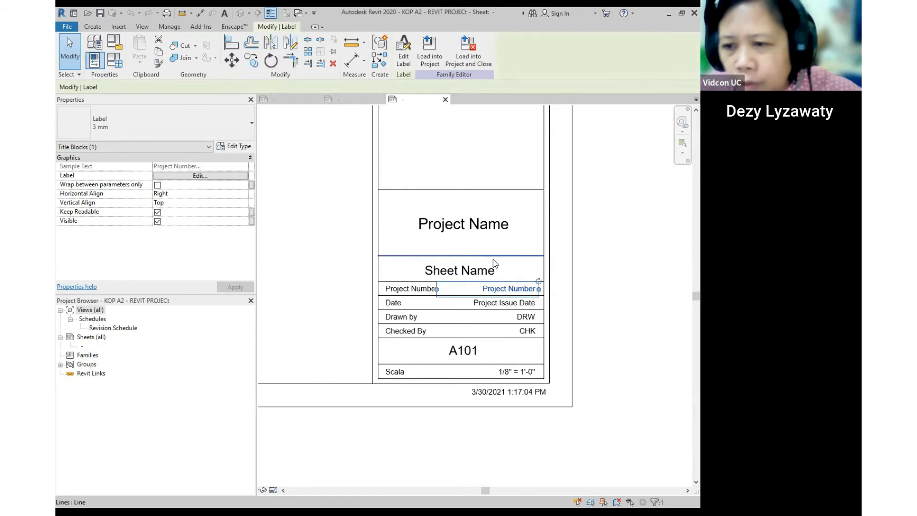
{"action": "left_click", "coordinate": [464, 227]}
{"action": "left_click", "coordinate": [484, 271]}
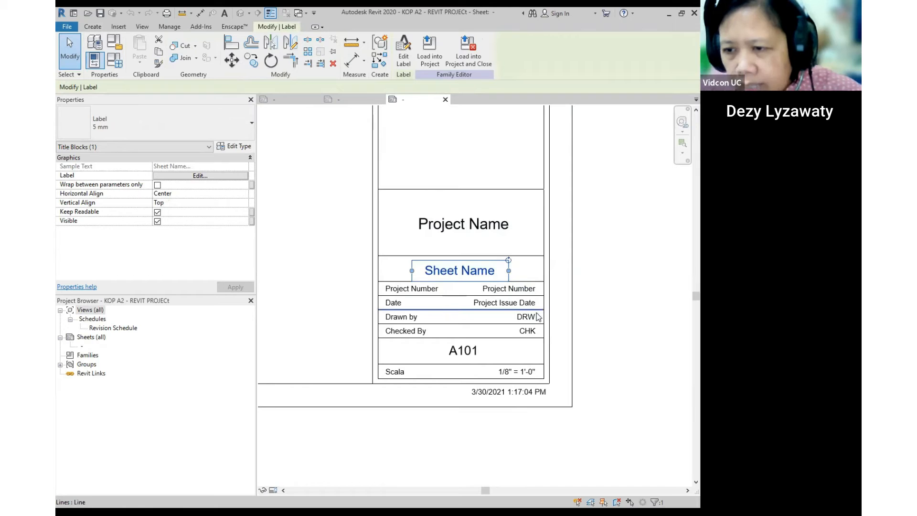
{"action": "scroll", "coordinate": [506, 303], "scroll_direction": "down", "scroll_amount": 2}
{"action": "scroll", "coordinate": [477, 325], "scroll_direction": "down", "scroll_amount": 3}
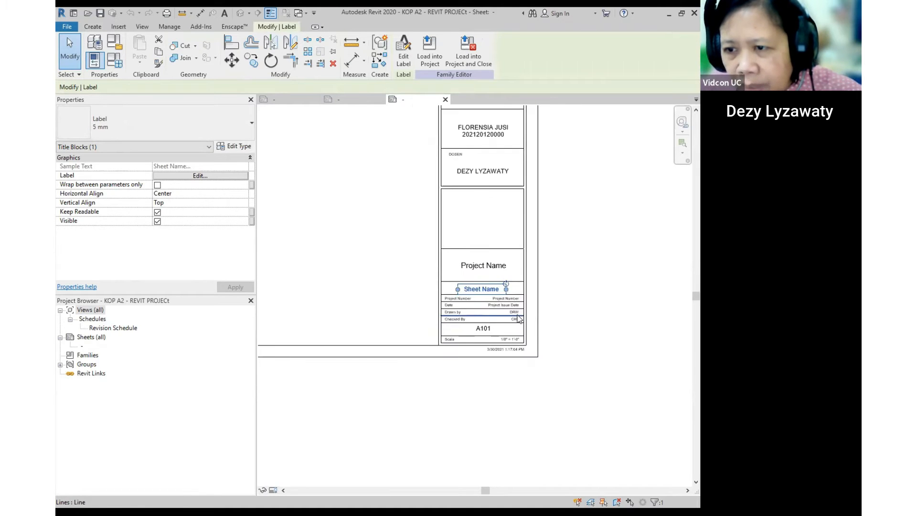
{"action": "scroll", "coordinate": [474, 332], "scroll_direction": "up", "scroll_amount": 2}
{"action": "middle_click_drag", "start_coordinate": [495, 198], "coordinate": [491, 279]}
- Inspect the PRODI INA AUTODESK REVIT PROJECT heading and logo box, then switch to KOP A2
{"action": "left_click", "coordinate": [492, 275]}
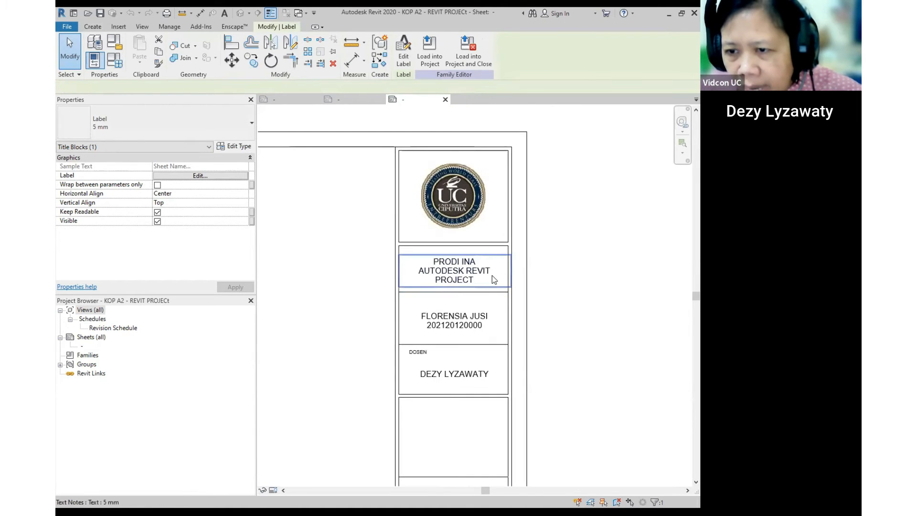
{"action": "left_click", "coordinate": [561, 269]}
{"action": "scroll", "coordinate": [561, 308], "scroll_direction": "down", "scroll_amount": 2}
{"action": "scroll", "coordinate": [526, 274], "scroll_direction": "up", "scroll_amount": 2}
{"action": "middle_click_drag", "start_coordinate": [470, 264], "coordinate": [426, 365]}
{"action": "scroll", "coordinate": [402, 233], "scroll_direction": "up", "scroll_amount": 2}
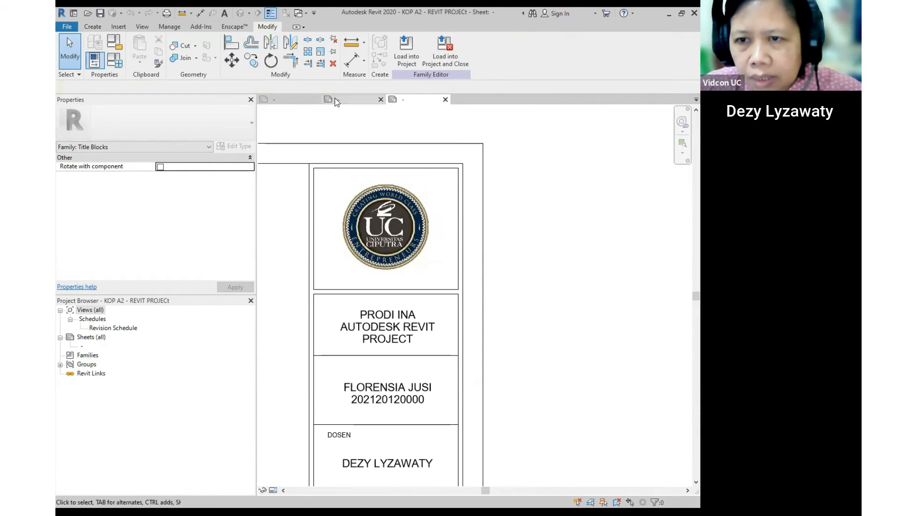
{"action": "left_click", "coordinate": [334, 98]}
- Use Insert > Image to load LOGO-ROUND-LOGO.png from the DATA folder
{"action": "scroll", "coordinate": [462, 235], "scroll_direction": "up", "scroll_amount": 5}
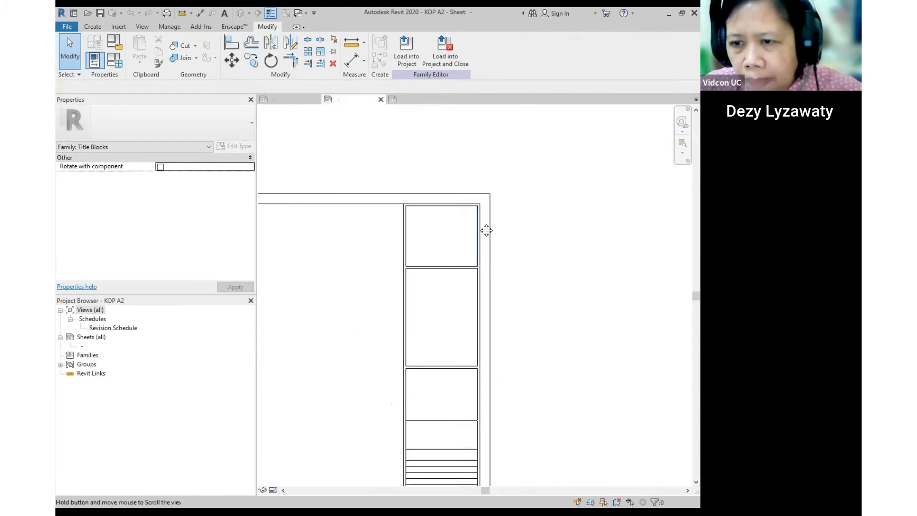
{"action": "scroll", "coordinate": [476, 204], "scroll_direction": "up", "scroll_amount": 2}
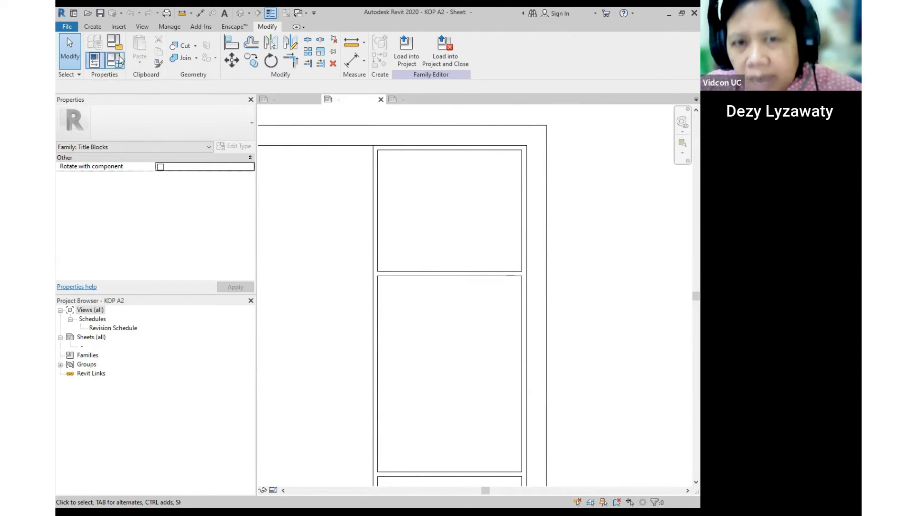
{"action": "left_click", "coordinate": [119, 26]}
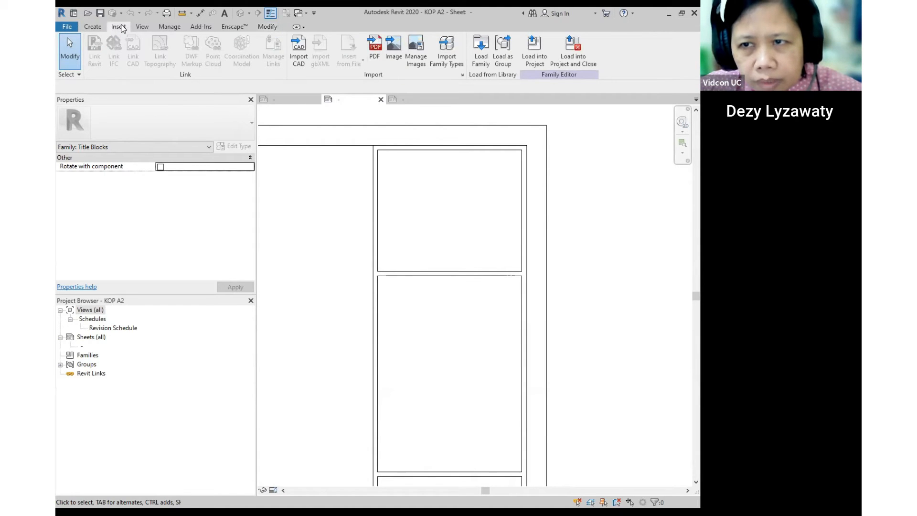
{"action": "left_click", "coordinate": [396, 61]}
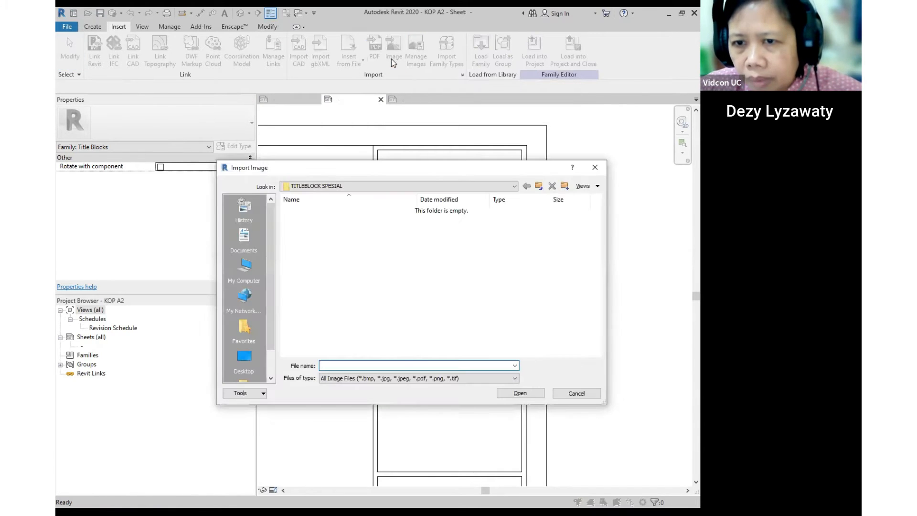
{"action": "left_click", "coordinate": [543, 186]}
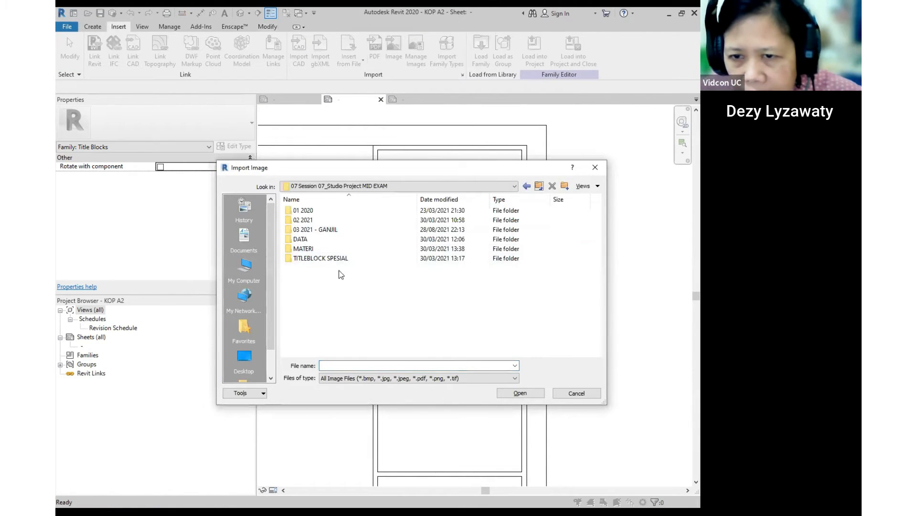
{"action": "double_click", "coordinate": [306, 239]}
{"action": "left_click", "coordinate": [304, 211]}
{"action": "left_click", "coordinate": [315, 249]}
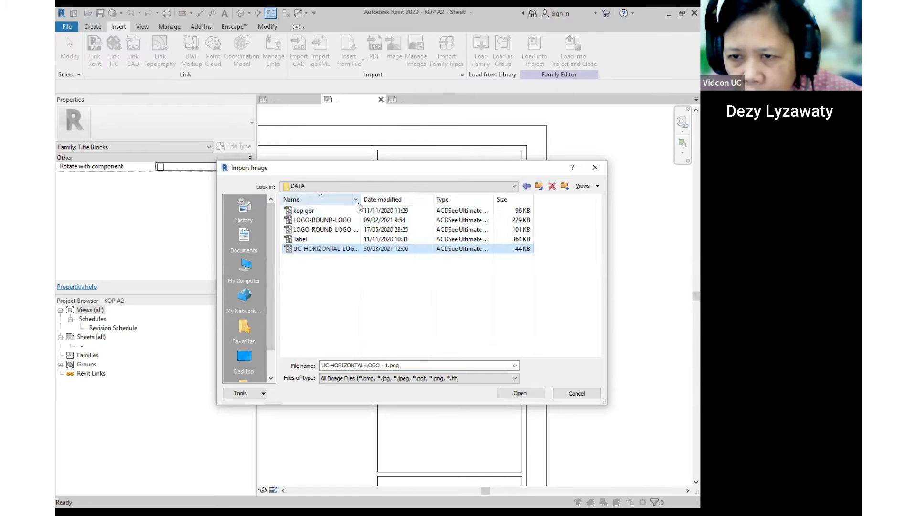
{"action": "left_click_drag", "start_coordinate": [360, 202], "coordinate": [379, 201]}
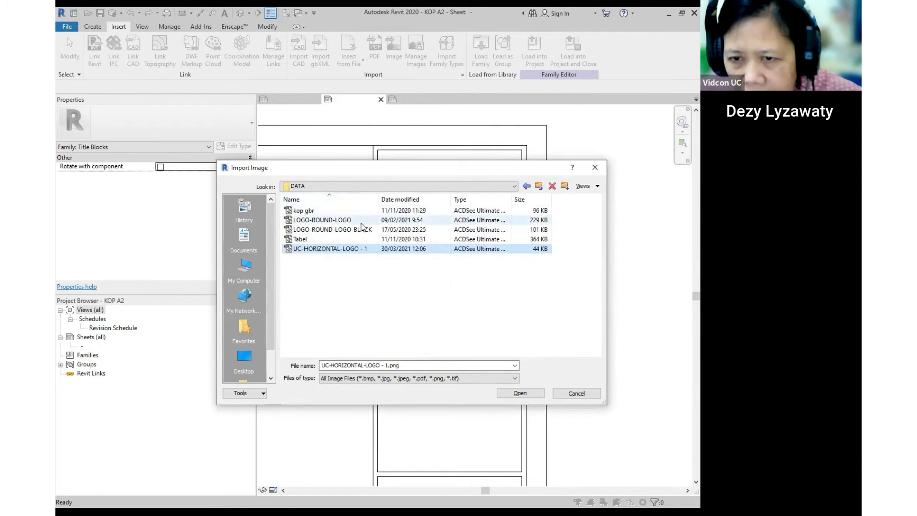
{"action": "left_click", "coordinate": [359, 230]}
{"action": "left_click", "coordinate": [330, 221]}
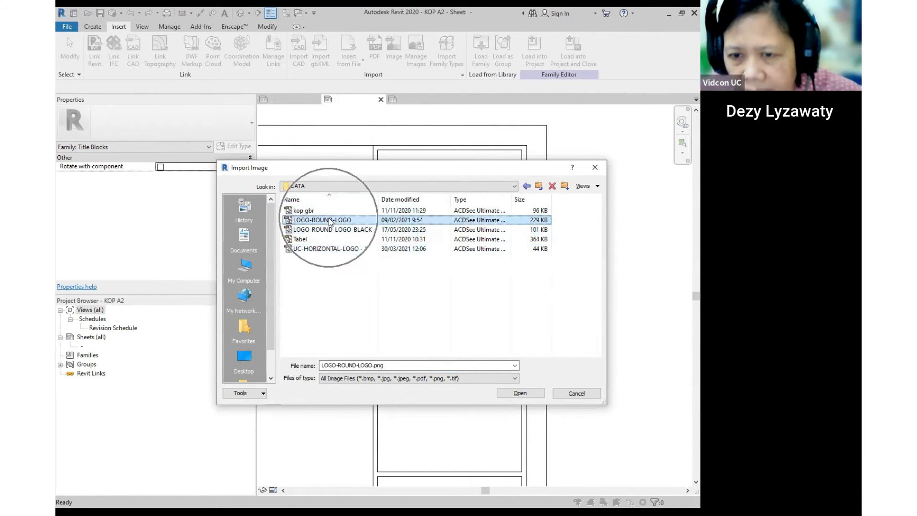
{"action": "left_click", "coordinate": [529, 393]}
- Place the round UC logo on the sheet and shrink it to about 67.4 wide
{"action": "scroll", "coordinate": [411, 205], "scroll_direction": "down", "scroll_amount": 2}
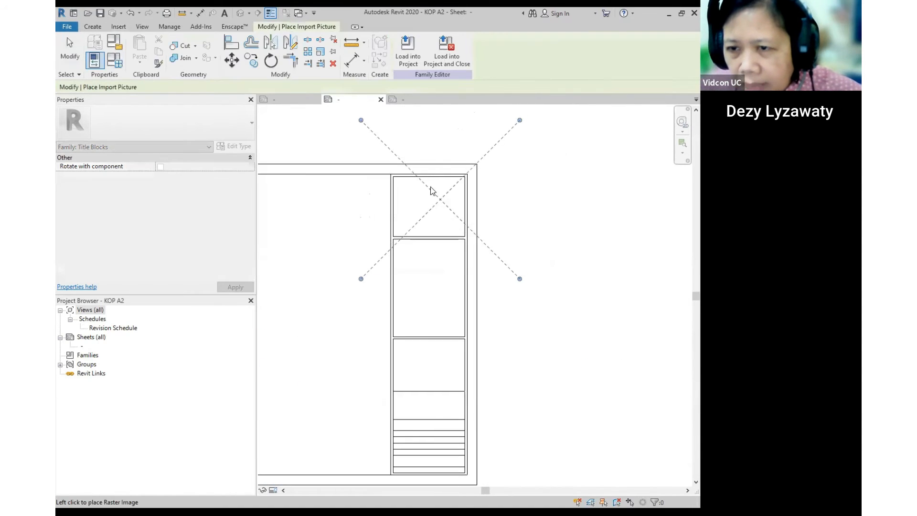
{"action": "left_click", "coordinate": [432, 215]}
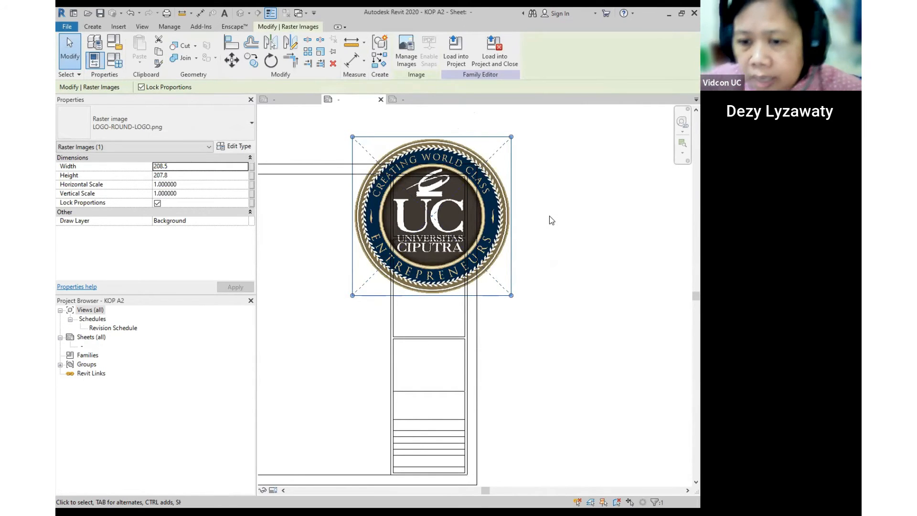
{"action": "left_click", "coordinate": [546, 166]}
{"action": "left_click", "coordinate": [499, 237]}
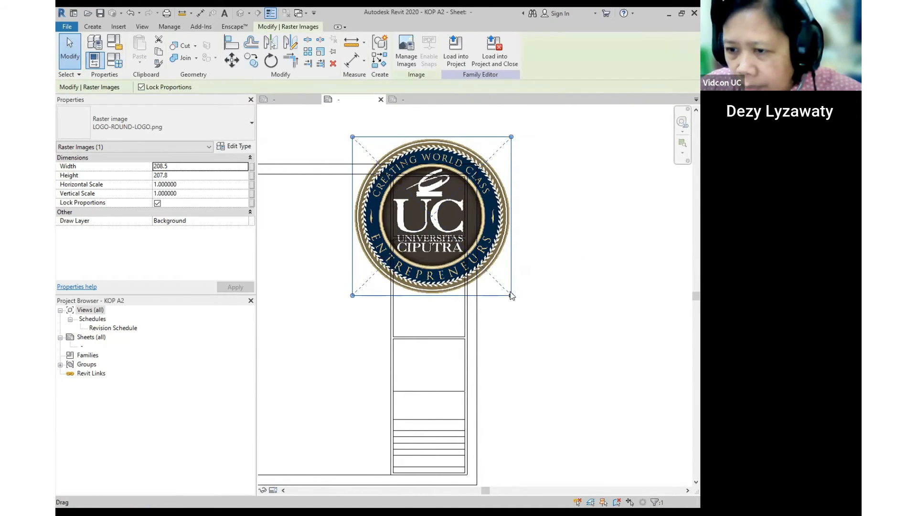
{"action": "left_click_drag", "start_coordinate": [511, 295], "coordinate": [429, 215]}
{"action": "left_click_drag", "start_coordinate": [392, 178], "coordinate": [436, 208]}
{"action": "left_click_drag", "start_coordinate": [461, 177], "coordinate": [438, 189]}
{"action": "left_click", "coordinate": [521, 209]}
{"action": "left_click", "coordinate": [458, 190]}
{"action": "left_click", "coordinate": [518, 217]}
- Shrink the logo to about 38.7 × 38.6 and move it up into the top box
{"action": "middle_click_drag", "start_coordinate": [439, 304], "coordinate": [449, 376]}
{"action": "scroll", "coordinate": [436, 244], "scroll_direction": "up", "scroll_amount": 2}
{"action": "left_click", "coordinate": [447, 246]}
{"action": "scroll", "coordinate": [435, 218], "scroll_direction": "up", "scroll_amount": 2}
{"action": "left_click_drag", "start_coordinate": [482, 178], "coordinate": [449, 211]}
{"action": "left_click_drag", "start_coordinate": [405, 253], "coordinate": [423, 208]}
{"action": "scroll", "coordinate": [572, 254], "scroll_direction": "down", "scroll_amount": 2}
{"action": "left_click", "coordinate": [429, 252]}
{"action": "scroll", "coordinate": [426, 253], "scroll_direction": "up", "scroll_amount": 2}
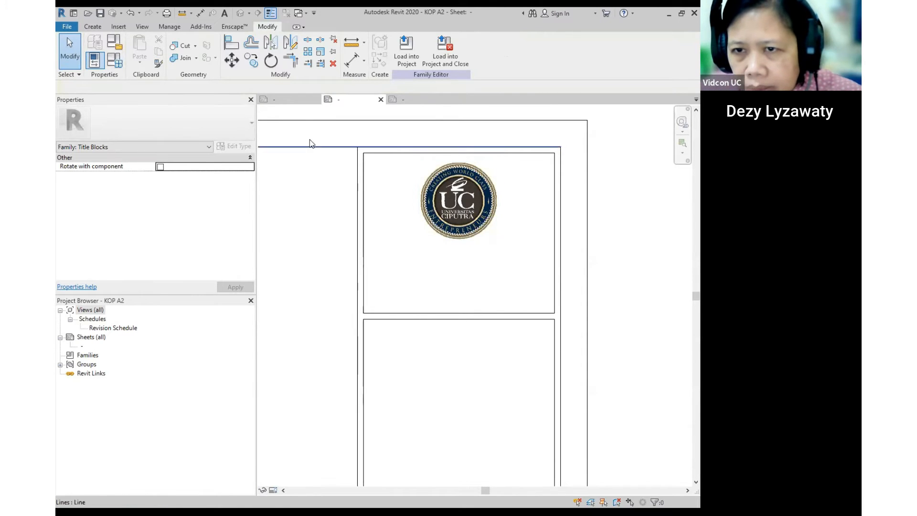
- Compare with the KOP A3 title block, then return to KOP A2
{"action": "left_click", "coordinate": [280, 98]}
{"action": "middle_click_drag", "start_coordinate": [555, 264], "coordinate": [437, 262]}
{"action": "left_click", "coordinate": [354, 102]}
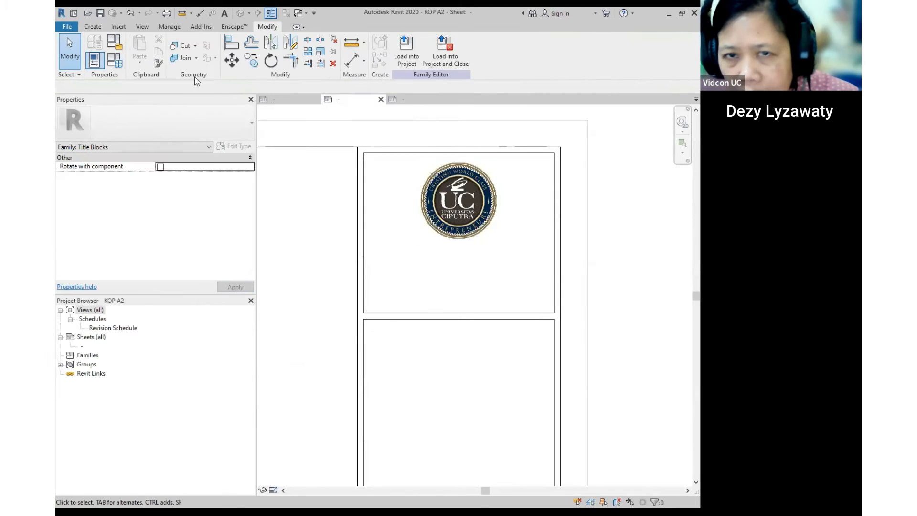
- Open the A2-spesial family from the TITLEBLOCK SPESIAL folder
{"action": "key", "text": "ctrl+o"}
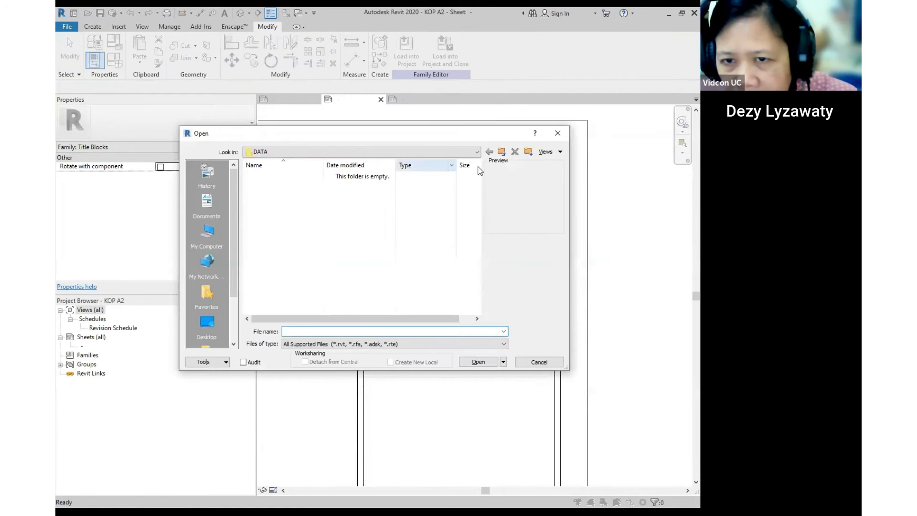
{"action": "left_click", "coordinate": [502, 154]}
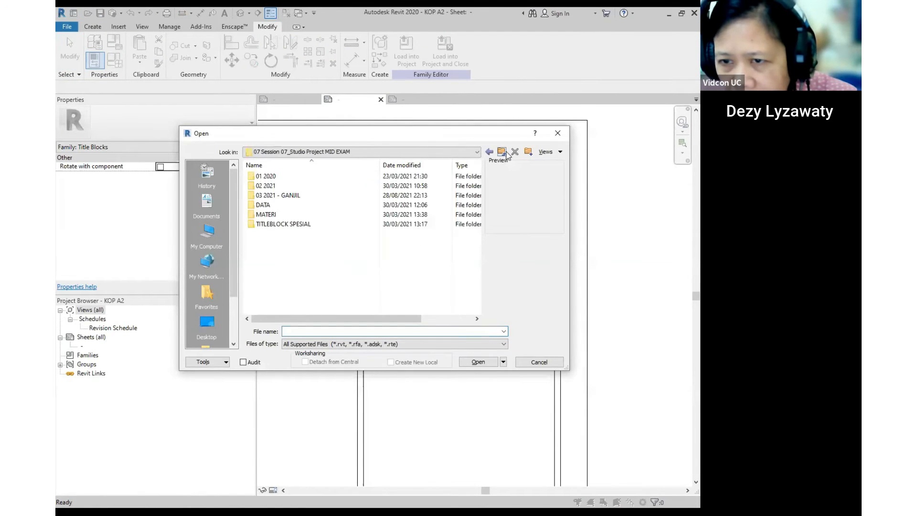
{"action": "double_click", "coordinate": [284, 223]}
{"action": "left_click", "coordinate": [274, 204]}
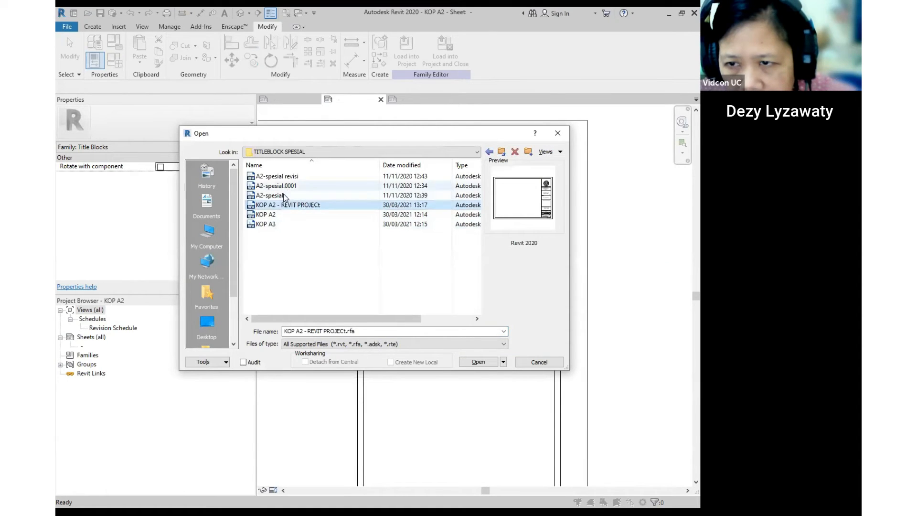
{"action": "left_click", "coordinate": [270, 197]}
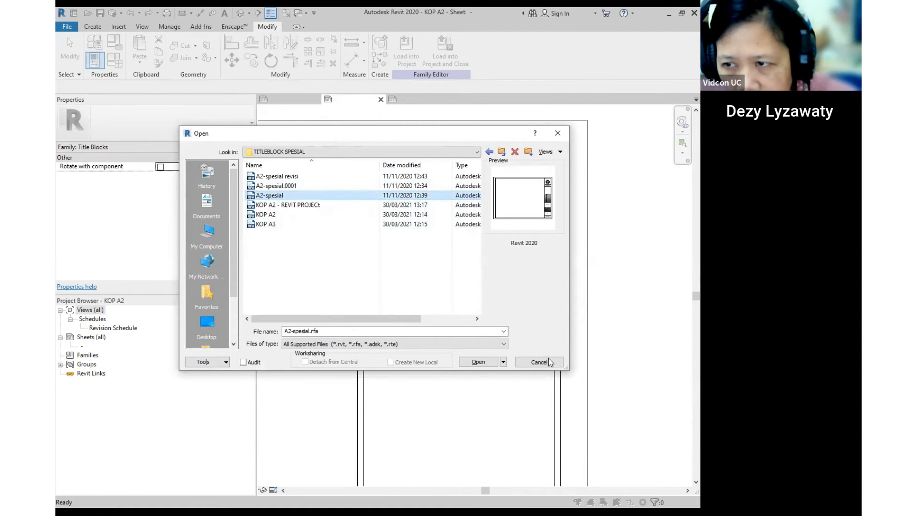
{"action": "left_click", "coordinate": [475, 362]}
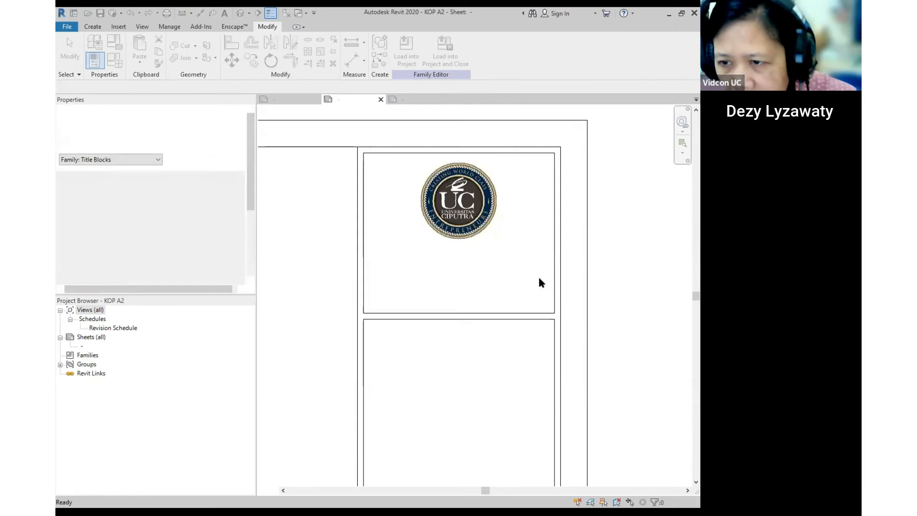
- Review the A2-spesial title block rows, close it, and bring up the Open dialog again
{"action": "middle_click_drag", "start_coordinate": [541, 281], "coordinate": [282, 277]}
{"action": "scroll", "coordinate": [398, 213], "scroll_direction": "up", "scroll_amount": 6}
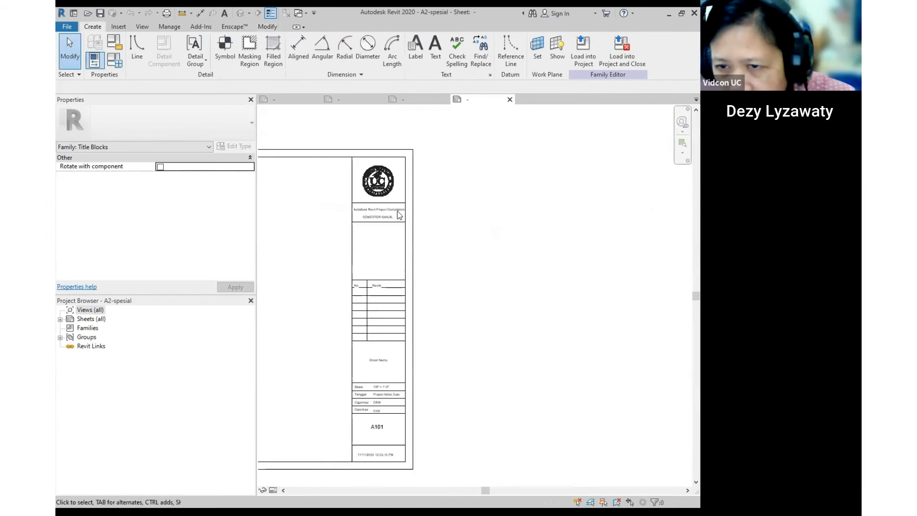
{"action": "scroll", "coordinate": [387, 210], "scroll_direction": "up", "scroll_amount": 1}
{"action": "scroll", "coordinate": [516, 230], "scroll_direction": "down", "scroll_amount": 2}
{"action": "scroll", "coordinate": [386, 188], "scroll_direction": "up", "scroll_amount": 2}
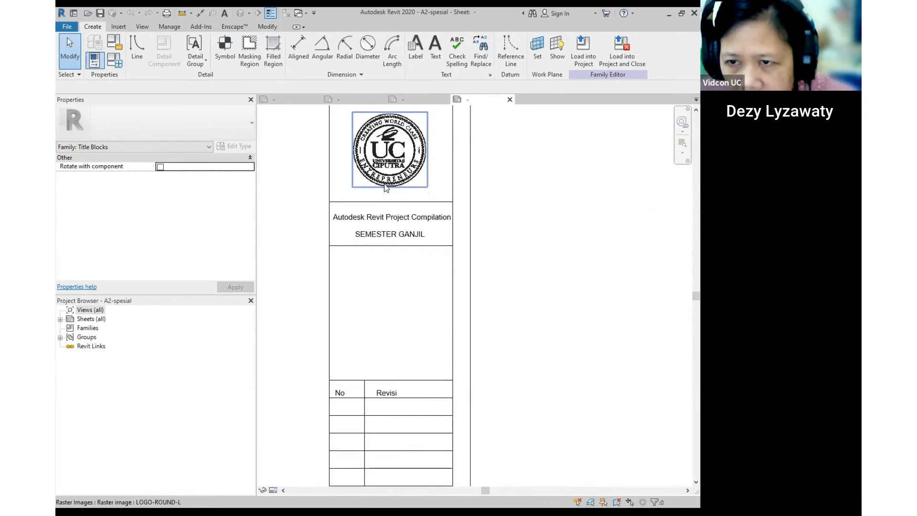
{"action": "scroll", "coordinate": [416, 233], "scroll_direction": "down", "scroll_amount": 2}
{"action": "middle_click_drag", "start_coordinate": [453, 282], "coordinate": [477, 165]}
{"action": "scroll", "coordinate": [472, 167], "scroll_direction": "down", "scroll_amount": 2}
{"action": "scroll", "coordinate": [438, 281], "scroll_direction": "up", "scroll_amount": 2}
{"action": "scroll", "coordinate": [429, 286], "scroll_direction": "down", "scroll_amount": 1}
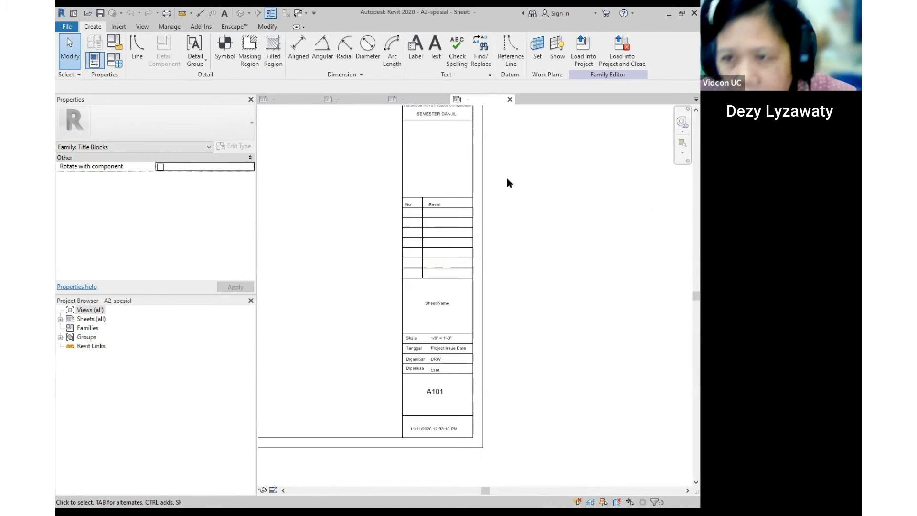
{"action": "left_click", "coordinate": [509, 99]}
{"action": "left_click", "coordinate": [88, 14]}
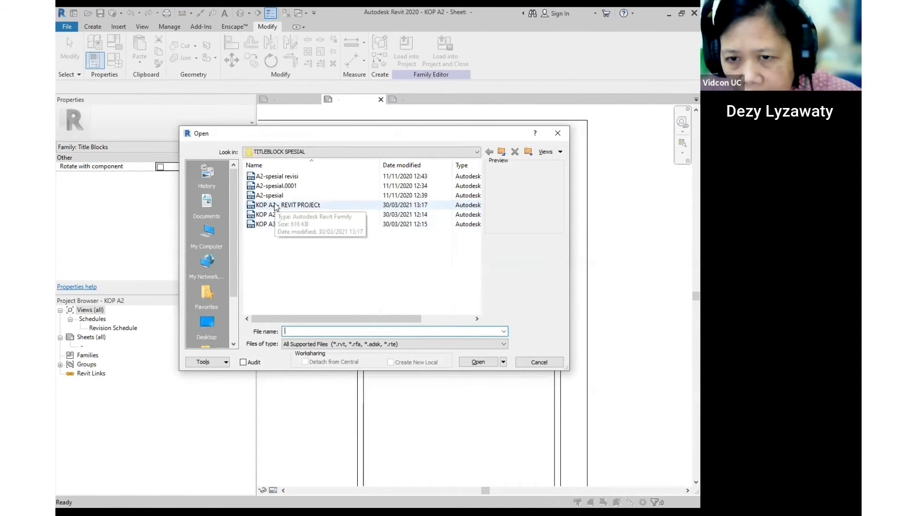
- Open KOP A2 - REVIT PROJECt for comparison, then return to the KOP A2 view
{"action": "double_click", "coordinate": [275, 205]}
{"action": "scroll", "coordinate": [430, 312], "scroll_direction": "up", "scroll_amount": 2}
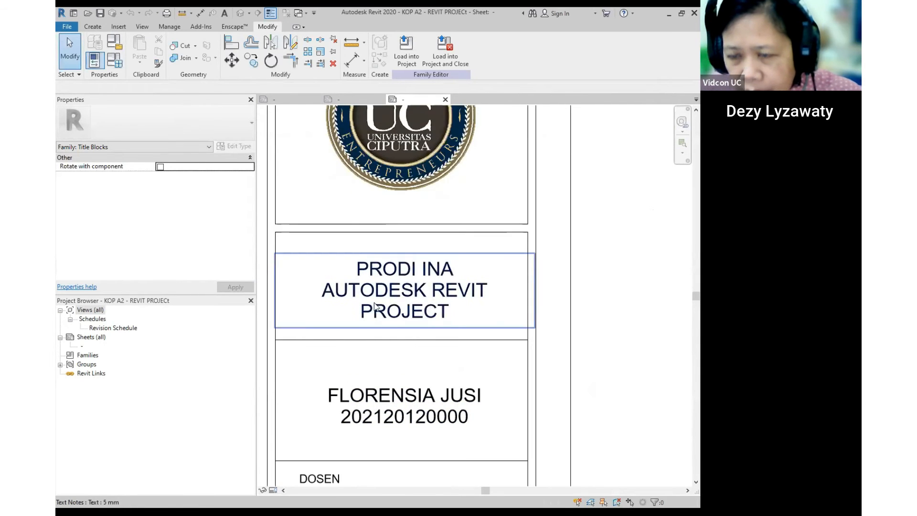
{"action": "scroll", "coordinate": [375, 306], "scroll_direction": "down", "scroll_amount": 4}
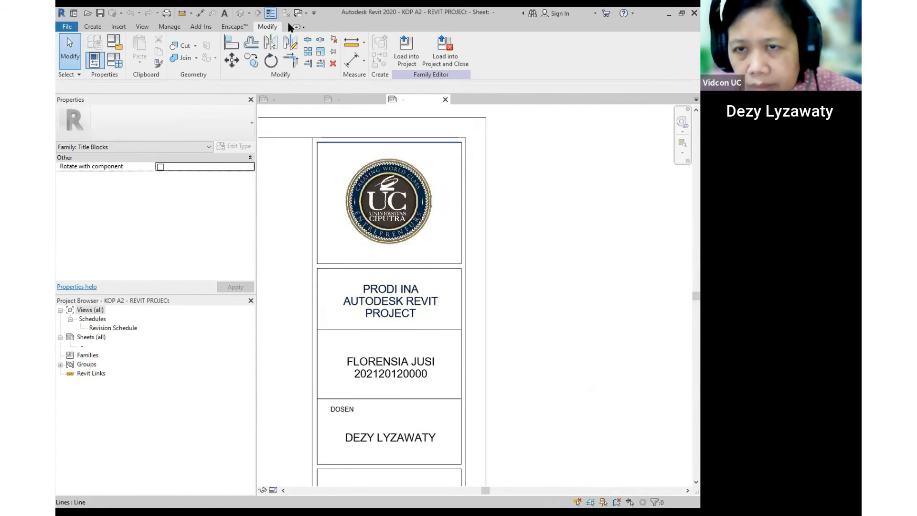
{"action": "left_click", "coordinate": [298, 99]}
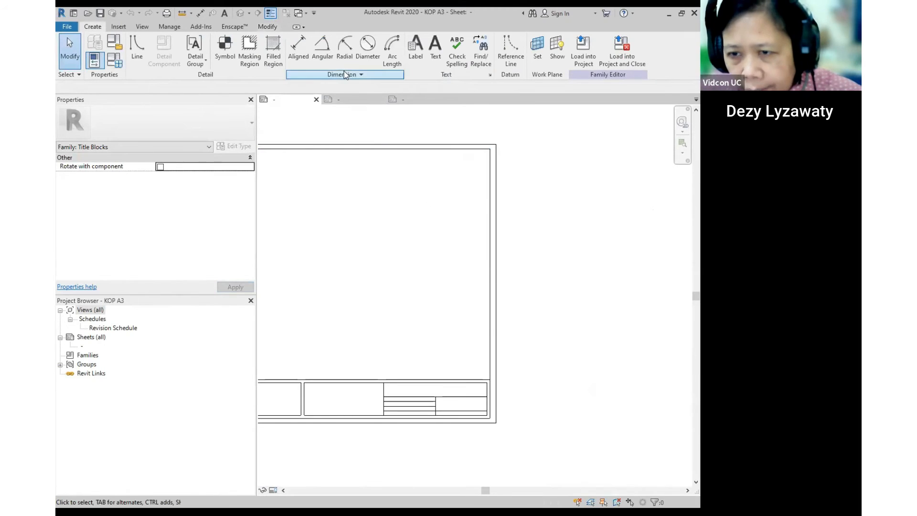
{"action": "left_click", "coordinate": [339, 100]}
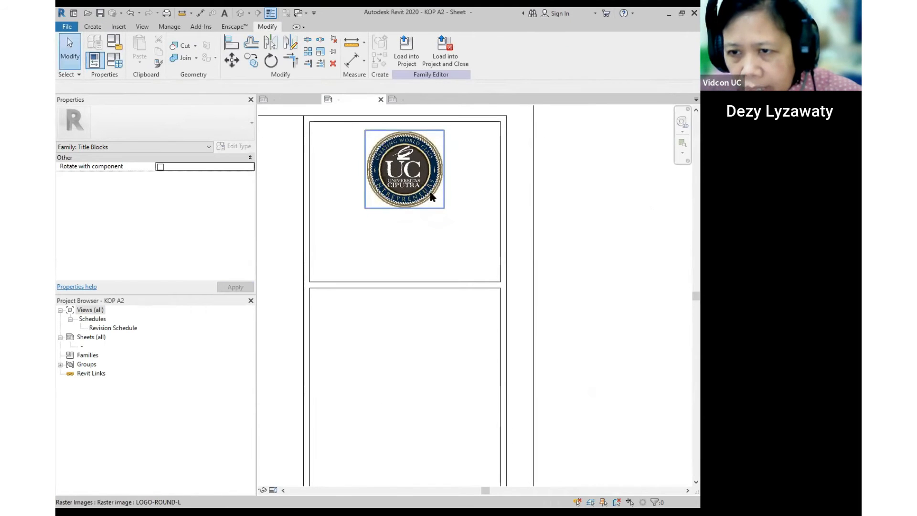
- Enlarge the round UC logo to about 41.5 × 41.3
{"action": "left_click", "coordinate": [431, 197]}
{"action": "left_click_drag", "start_coordinate": [445, 209], "coordinate": [450, 214]}
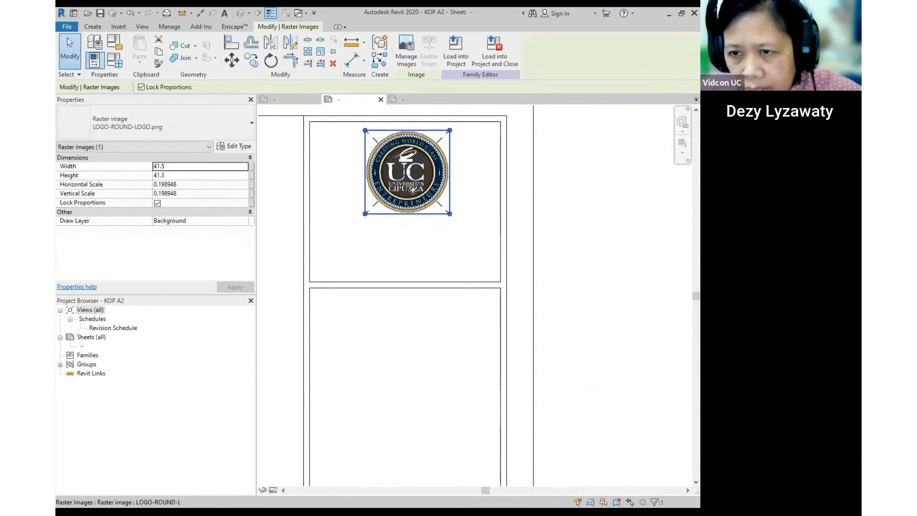
{"action": "left_click", "coordinate": [531, 231]}
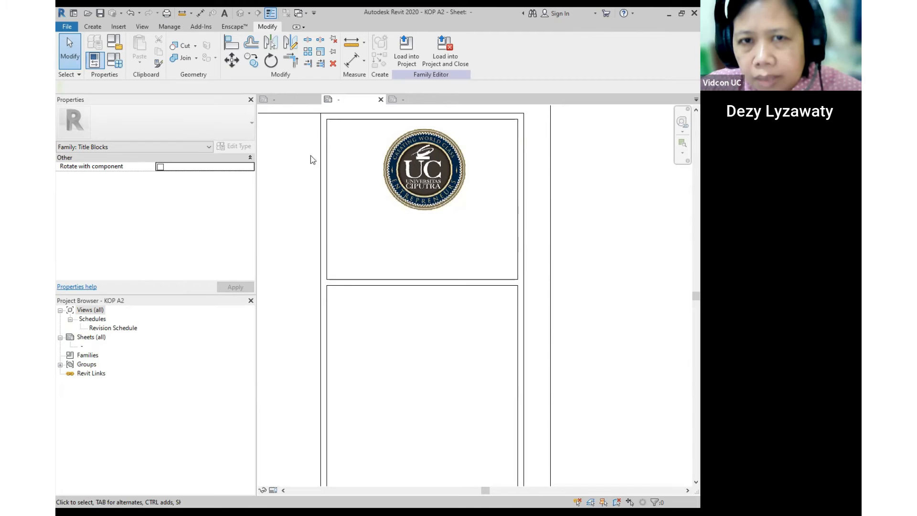
{"action": "left_click", "coordinate": [91, 27]}
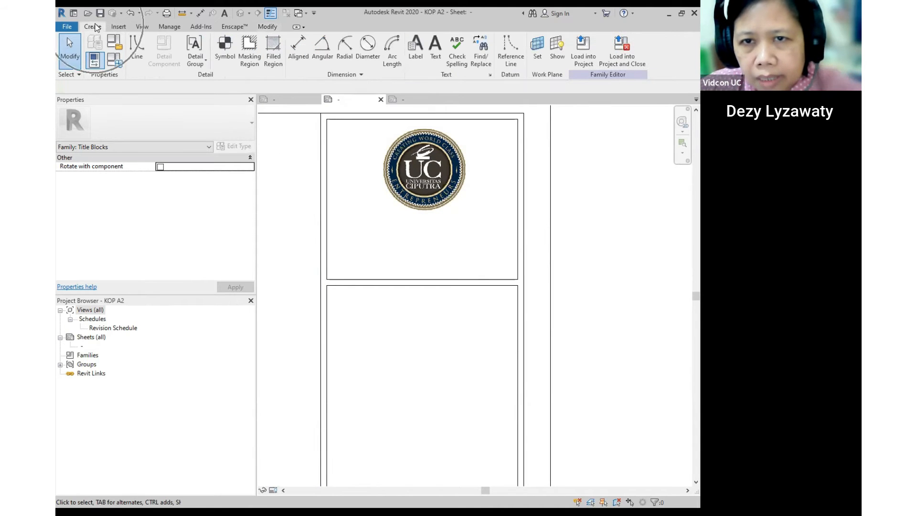
- Place a text note reading 'Prodi INA Fakultas Industri Kreatif' below the UC logo
{"action": "left_click", "coordinate": [438, 59]}
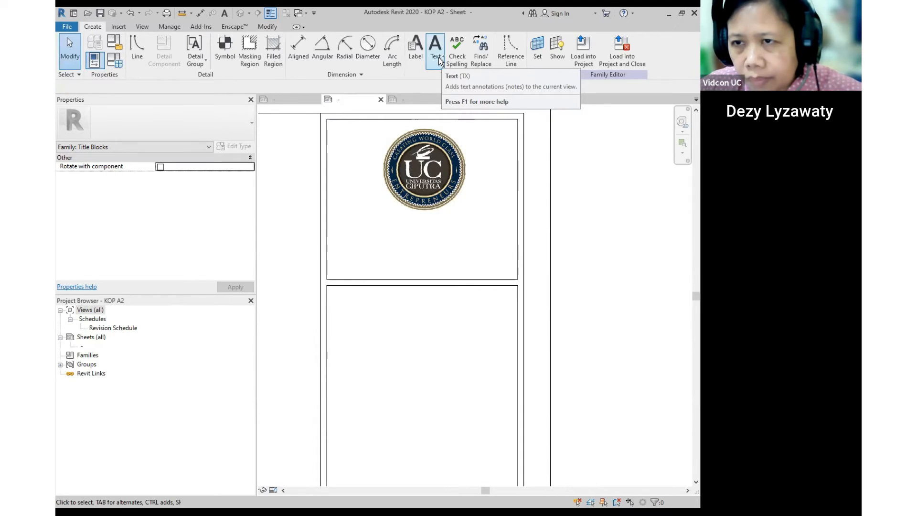
{"action": "left_click", "coordinate": [370, 237]}
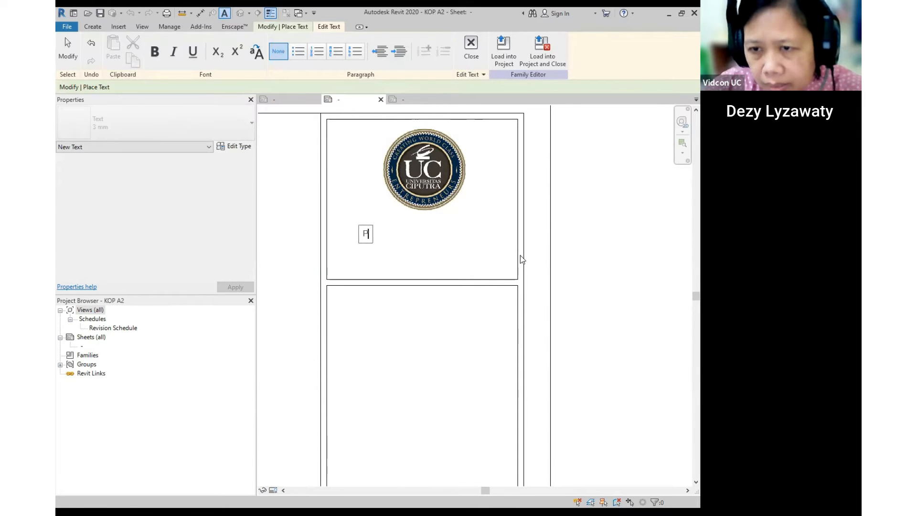
{"action": "type", "text": "Prodi "}
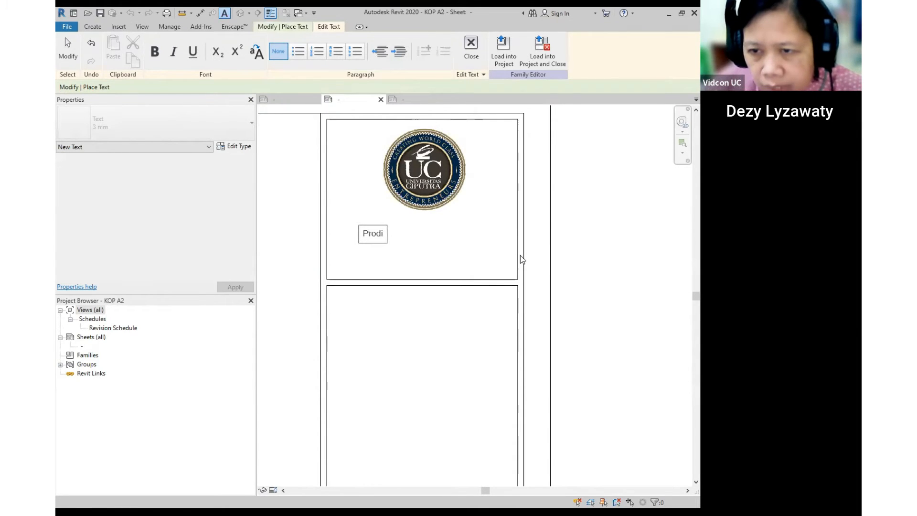
{"action": "type", "text": "INA Fakul"}
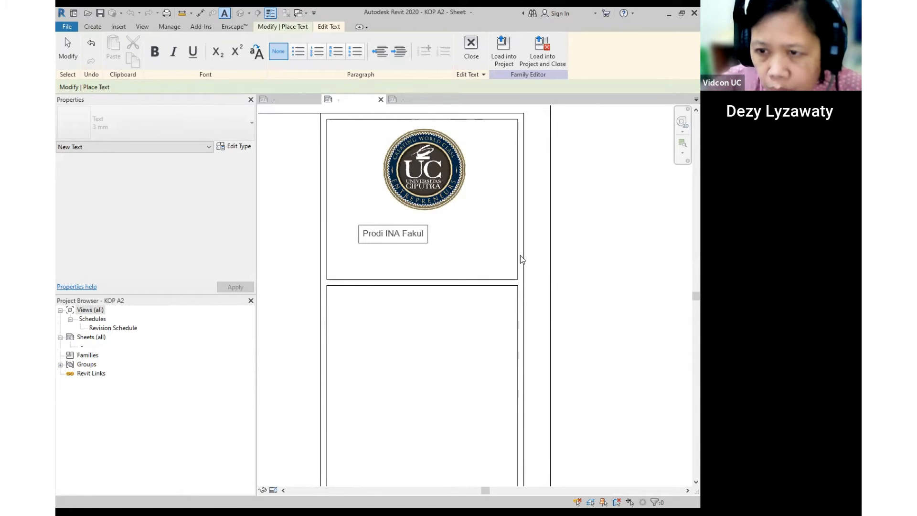
{"action": "type", "text": "tas "}
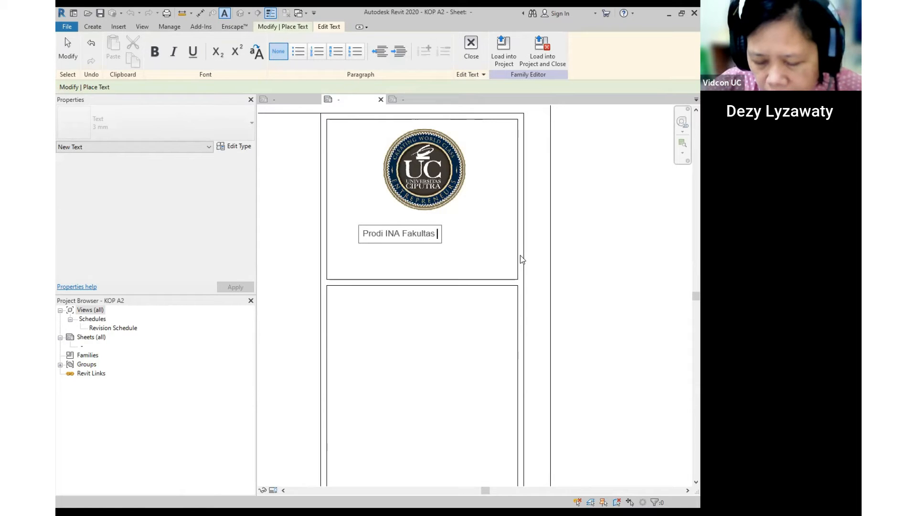
{"action": "type", "text": "Kreat"}
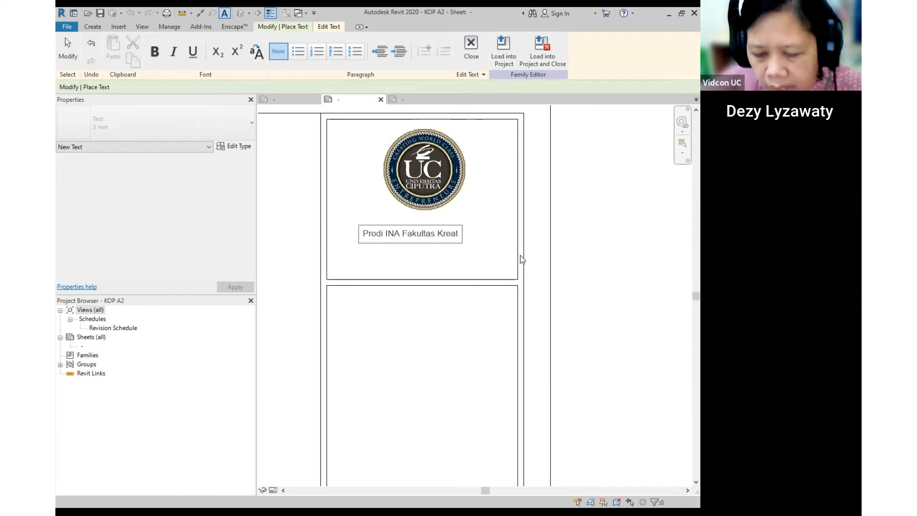
{"action": "type", "text": "i"}
{"action": "key", "text": "BackSpace"}
{"action": "key", "text": "BackSpace"}
{"action": "key", "text": "BackSpace"}
{"action": "key", "text": "BackSpace"}
{"action": "key", "text": "BackSpace"}
{"action": "key", "text": "BackSpace"}
{"action": "type", "text": "Industri Kre"}
{"action": "type", "text": "at"}
{"action": "type", "text": "f"}
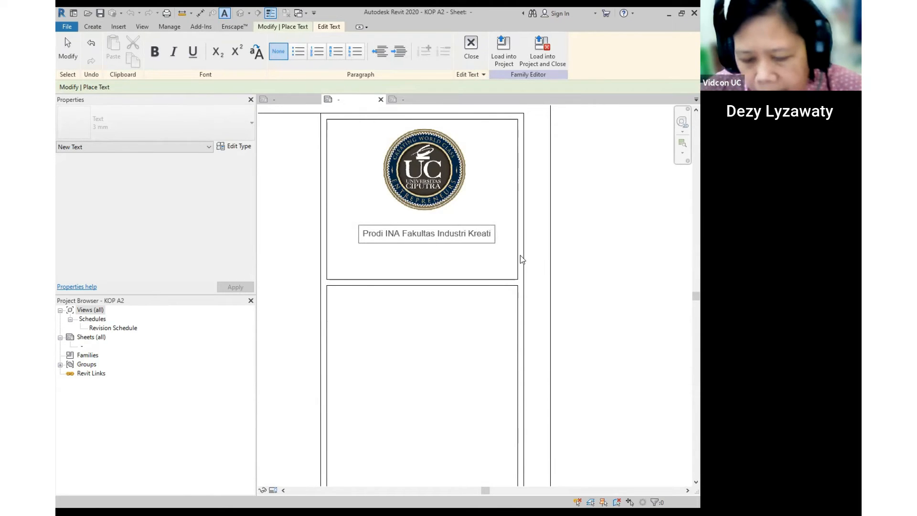
{"action": "left_click", "coordinate": [552, 224]}
{"action": "key", "text": "Escape"}
{"action": "left_click", "coordinate": [458, 231]}
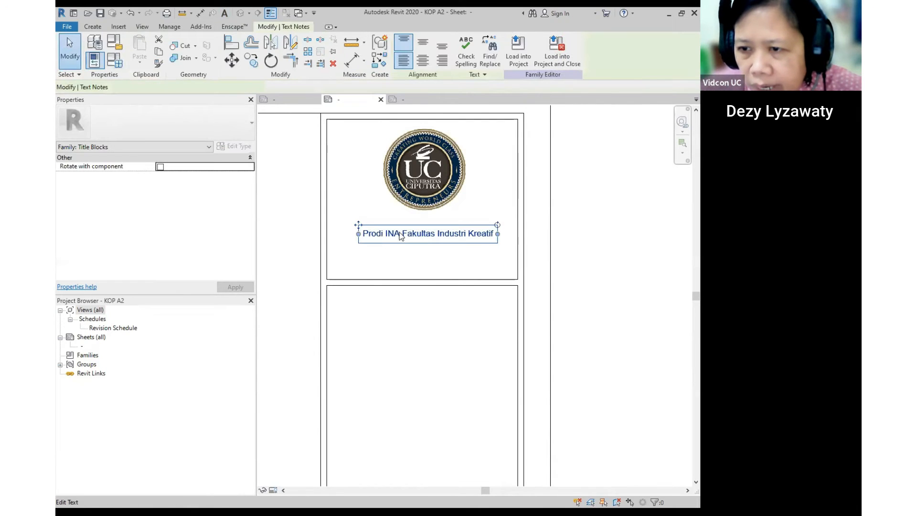
{"action": "left_click", "coordinate": [620, 266]}
{"action": "left_click", "coordinate": [97, 26]}
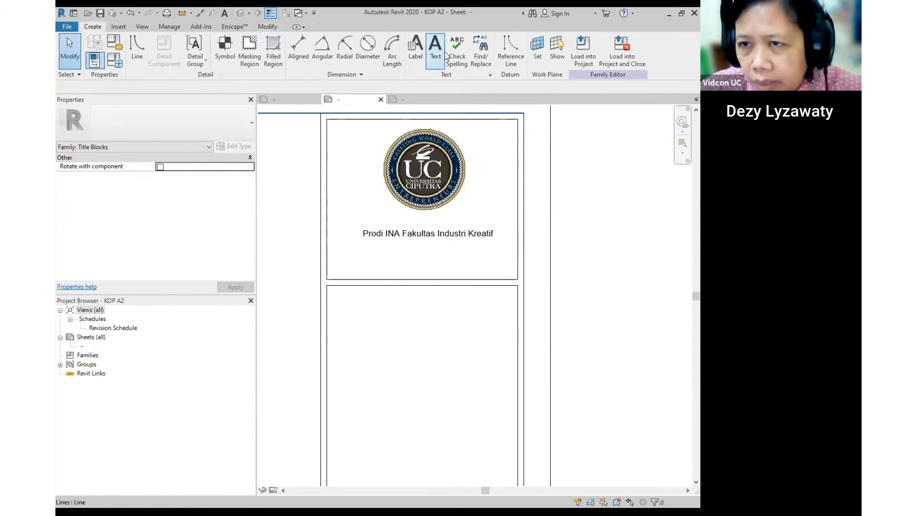
- Add a 'Universitas Ciputra Surabaya' text note and move it just under the faculty line
{"action": "left_click", "coordinate": [444, 53]}
{"action": "left_click", "coordinate": [400, 258]}
{"action": "type", "text": "Uni"}
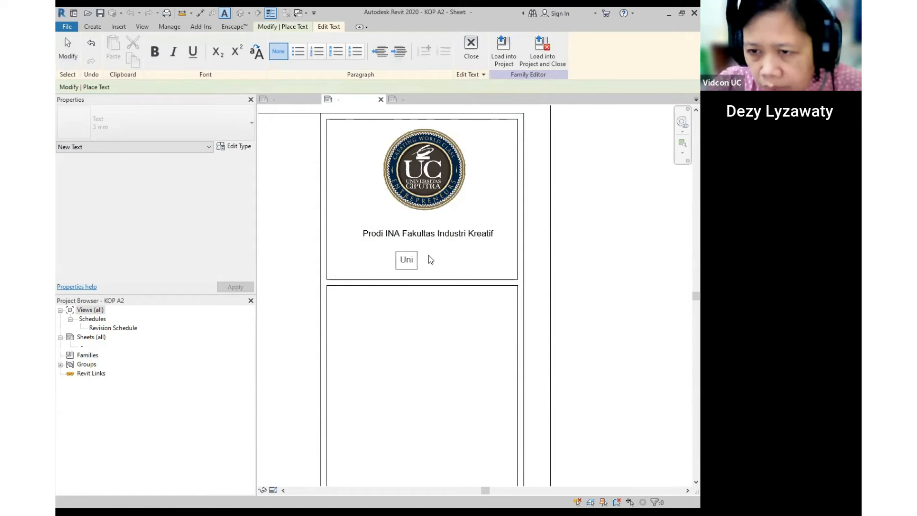
{"action": "type", "text": "versi"}
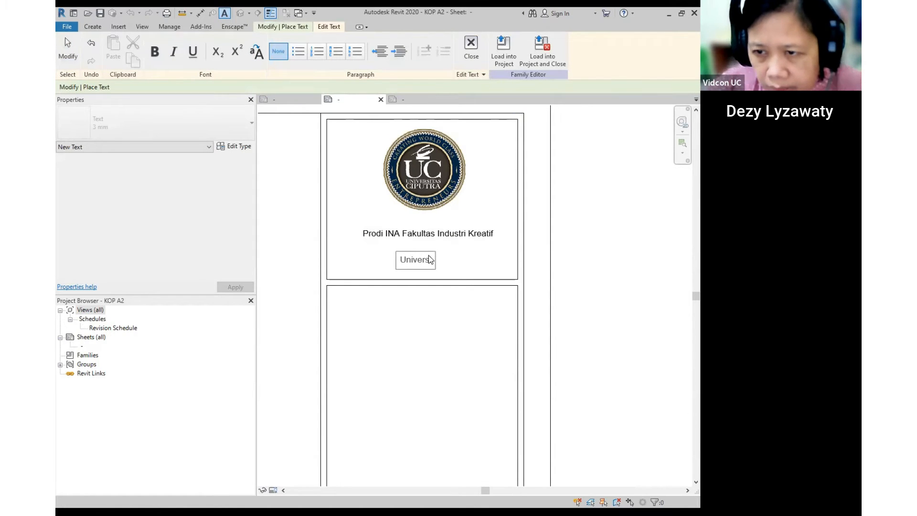
{"action": "type", "text": "tas"}
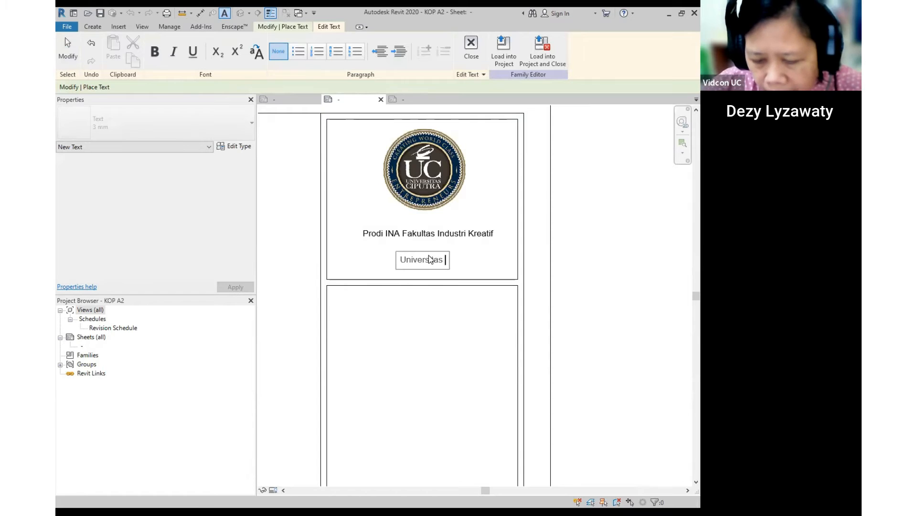
{"action": "type", "text": " Cipu"}
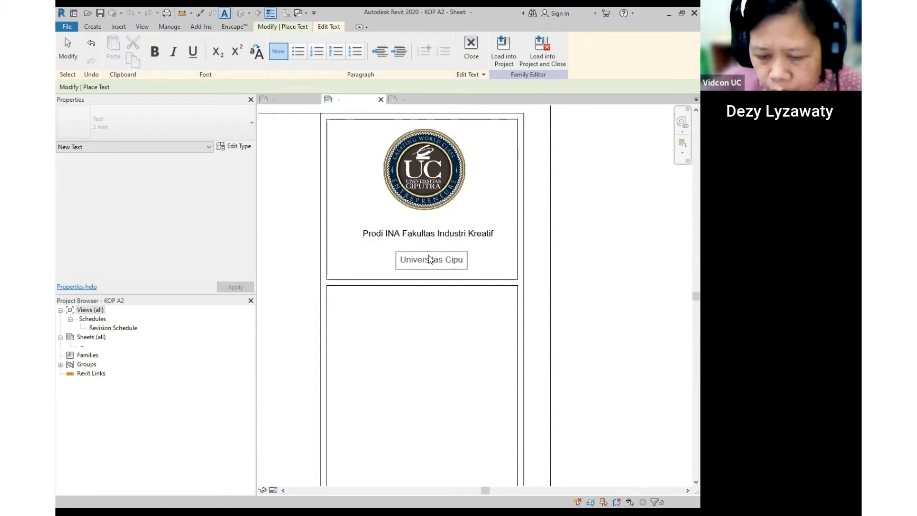
{"action": "type", "text": "tra Sura"}
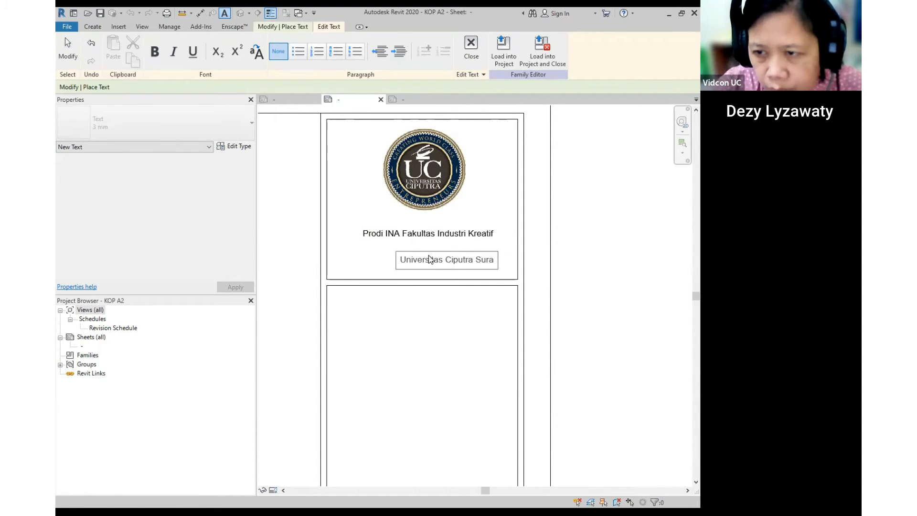
{"action": "type", "text": "baya"}
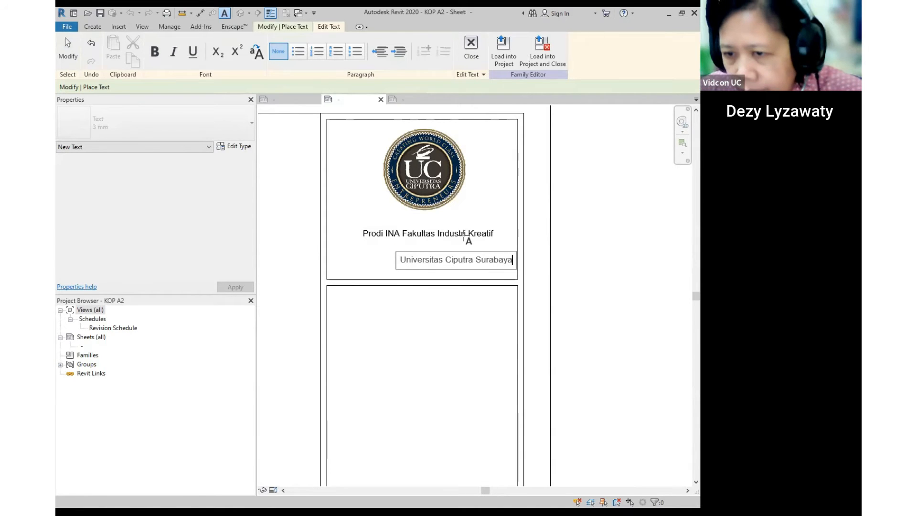
{"action": "left_click", "coordinate": [419, 245]}
{"action": "left_click_drag", "start_coordinate": [394, 257], "coordinate": [363, 245]}
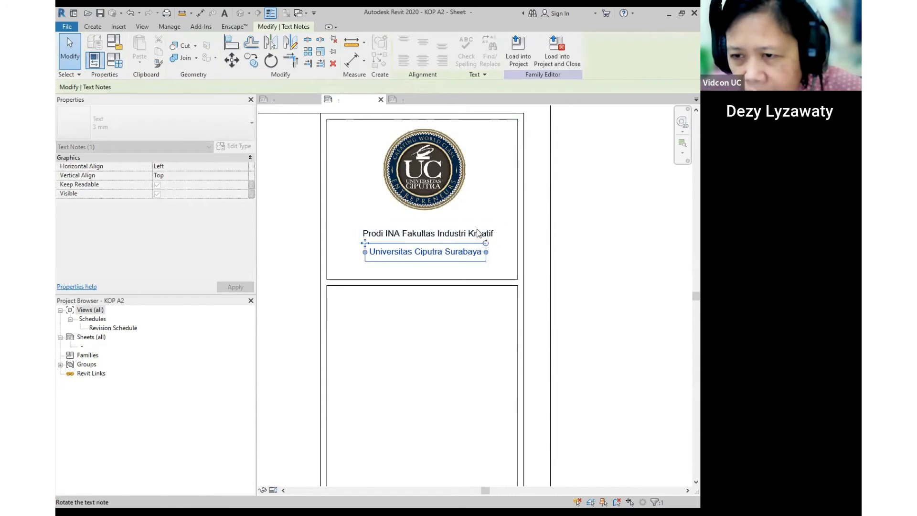
{"action": "left_click", "coordinate": [477, 233]}
{"action": "left_click", "coordinate": [518, 272]}
{"action": "scroll", "coordinate": [413, 252], "scroll_direction": "down", "scroll_amount": 2}
{"action": "scroll", "coordinate": [429, 244], "scroll_direction": "down", "scroll_amount": 2}
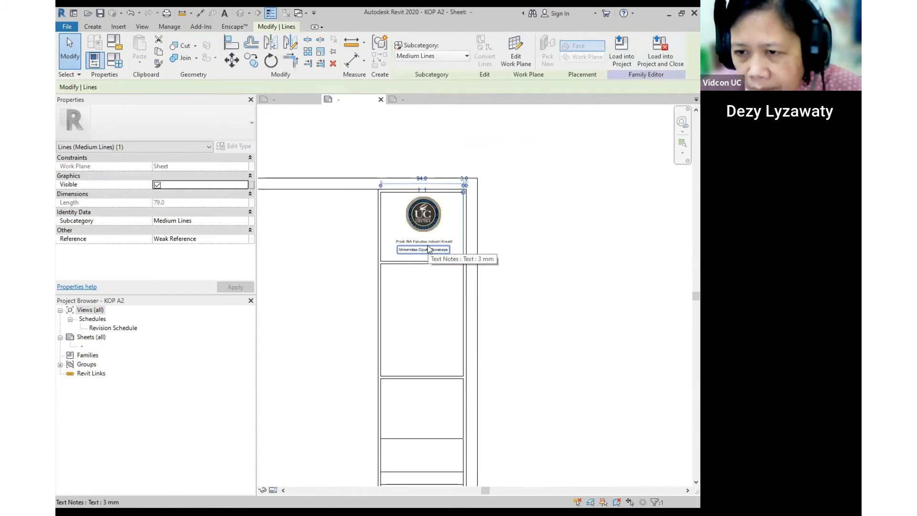
- Select the Universitas Ciputra Surabaya text note
{"action": "left_click", "coordinate": [450, 293]}
{"action": "scroll", "coordinate": [449, 292], "scroll_direction": "up", "scroll_amount": 4}
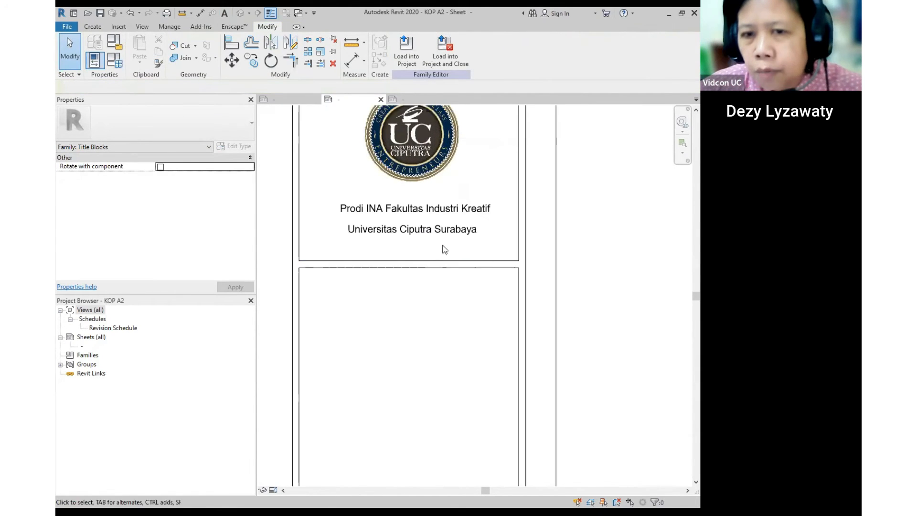
{"action": "left_click", "coordinate": [449, 234]}
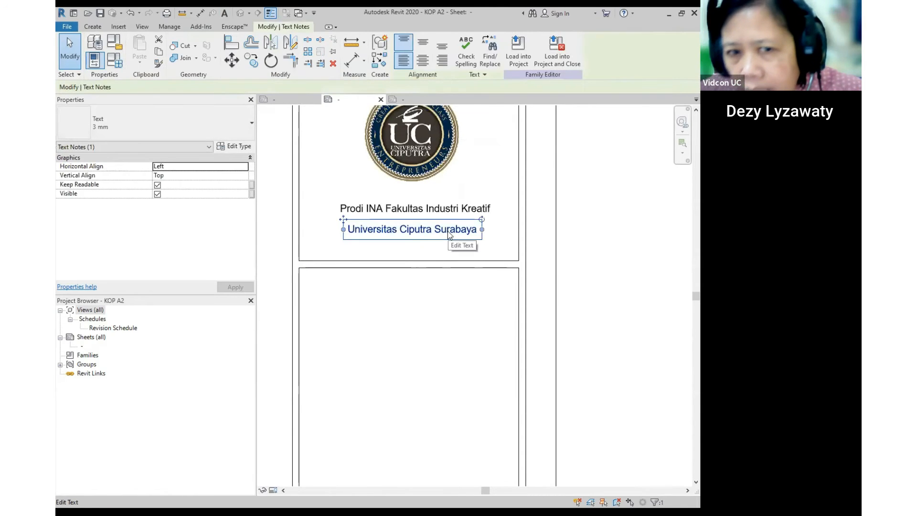
{"action": "left_click", "coordinate": [454, 209]}
{"action": "left_click", "coordinate": [454, 210]}
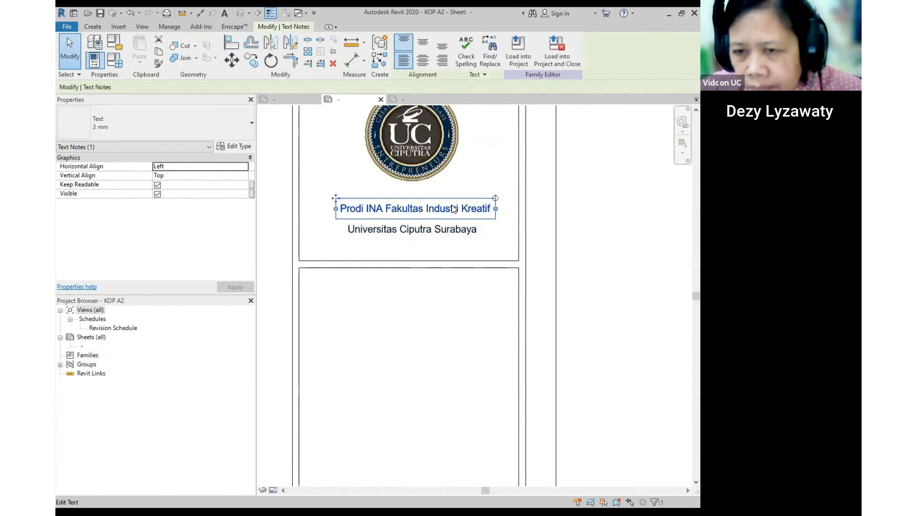
{"action": "left_click", "coordinate": [447, 232]}
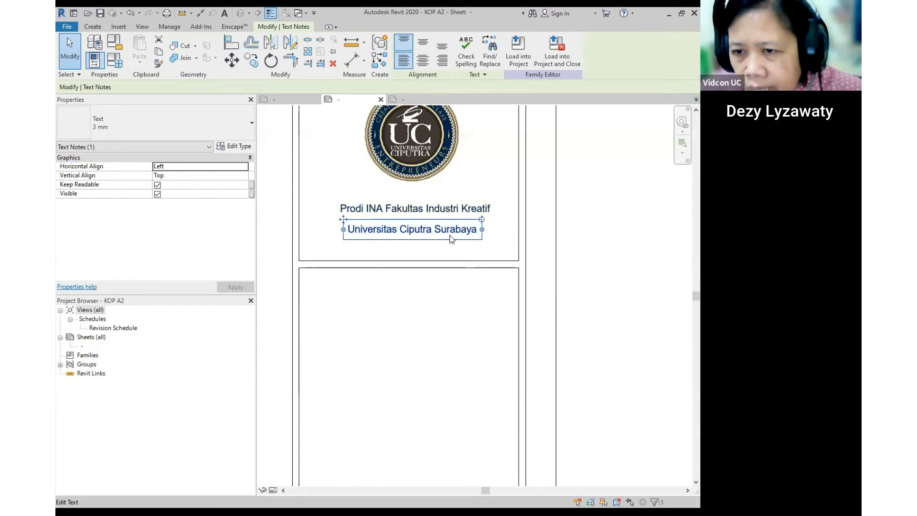
- Try the 5 mm, 13 mm, 8 i mm and 3 mm text types, settling on 5 mm
{"action": "left_click", "coordinate": [109, 125]}
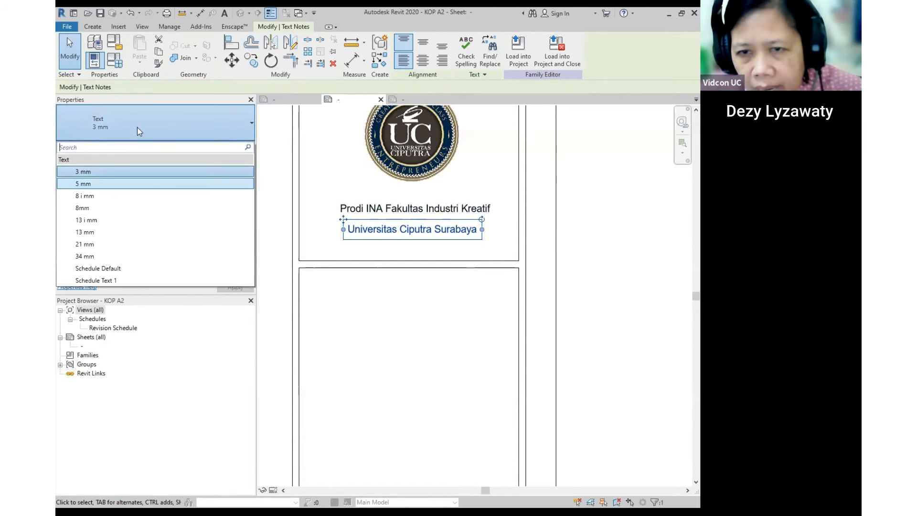
{"action": "left_click", "coordinate": [89, 185]}
{"action": "left_click", "coordinate": [147, 119]}
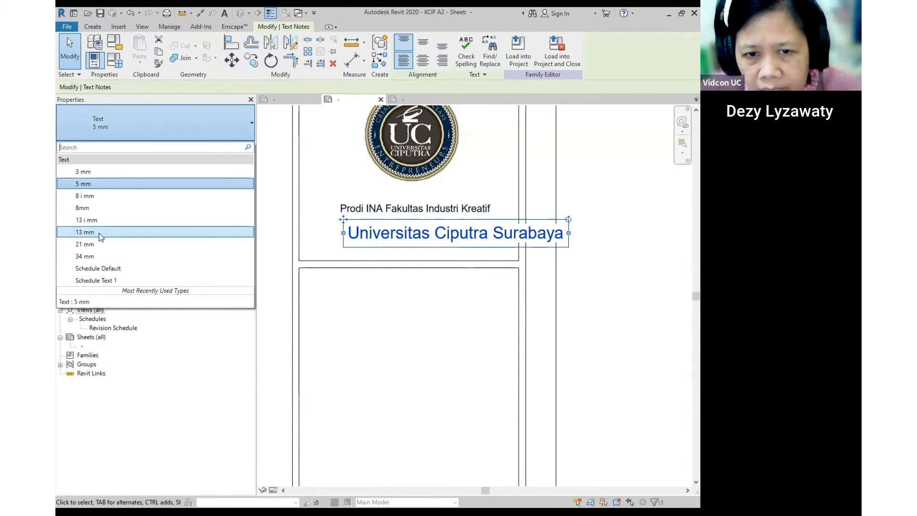
{"action": "left_click", "coordinate": [98, 233]}
{"action": "left_click", "coordinate": [139, 121]}
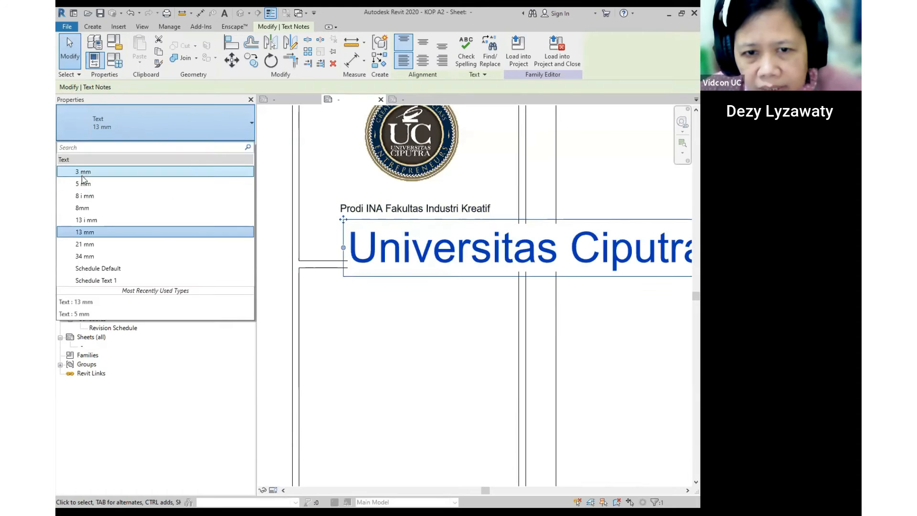
{"action": "left_click", "coordinate": [83, 197]}
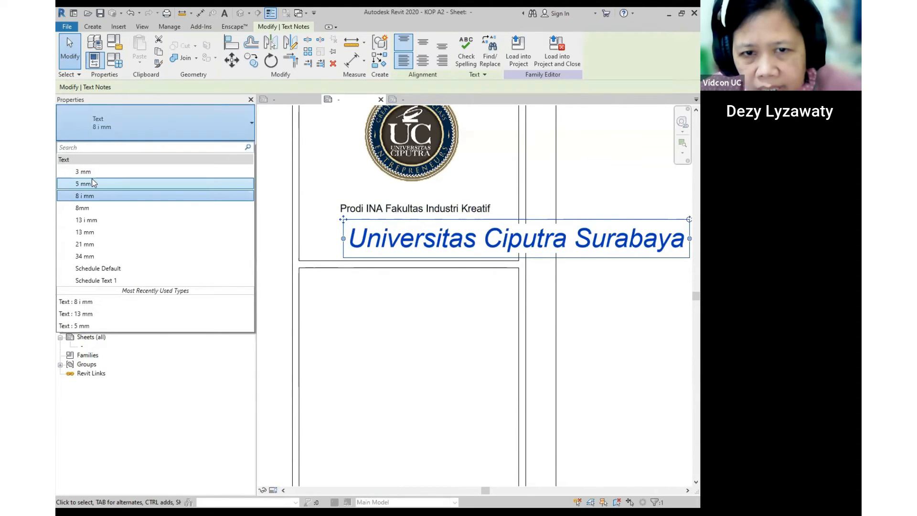
{"action": "left_click", "coordinate": [92, 173]}
{"action": "left_click", "coordinate": [127, 116]}
{"action": "left_click", "coordinate": [99, 183]}
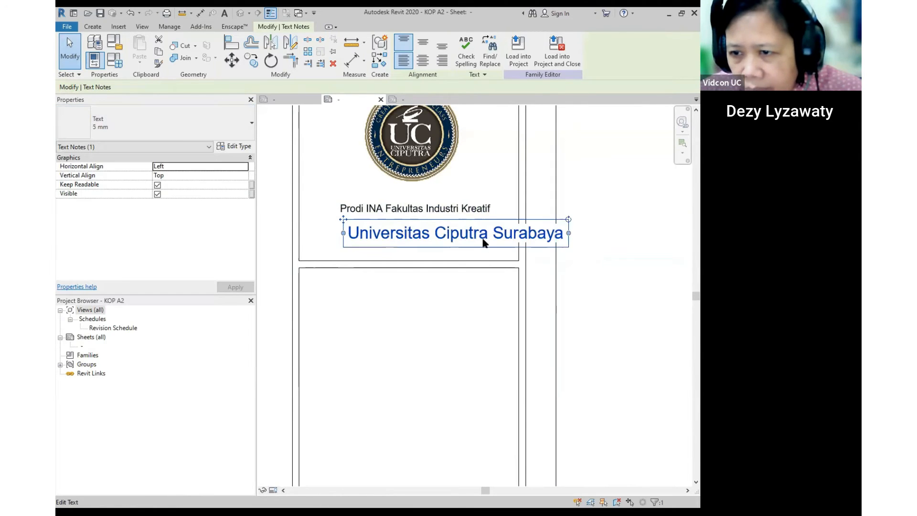
- Shift the university text note left within the top panel
{"action": "double_click", "coordinate": [491, 234]}
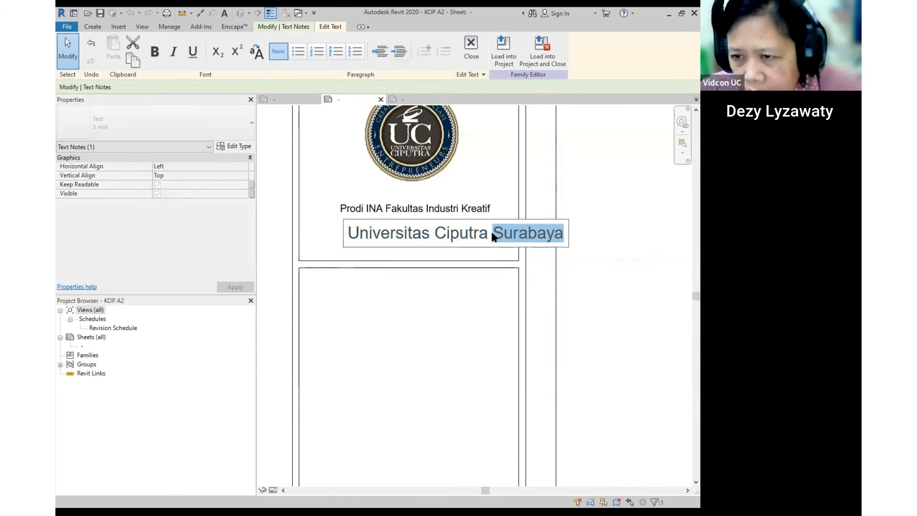
{"action": "left_click", "coordinate": [601, 253]}
{"action": "left_click", "coordinate": [472, 231]}
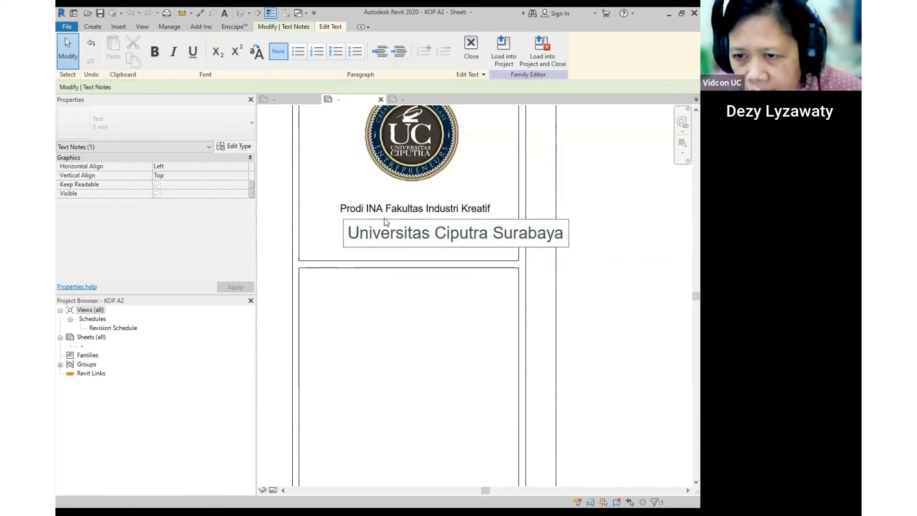
{"action": "left_click", "coordinate": [545, 289]}
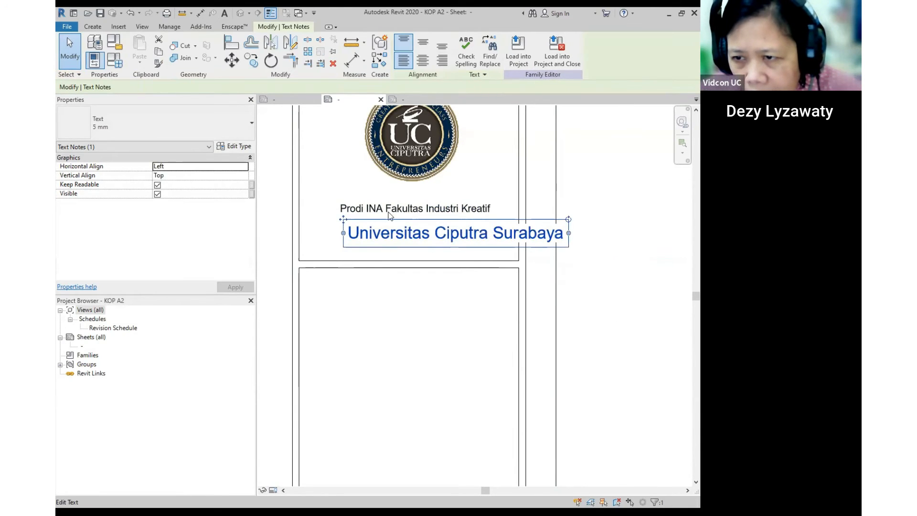
{"action": "left_click_drag", "start_coordinate": [343, 219], "coordinate": [301, 219]}
{"action": "left_click", "coordinate": [602, 284]}
{"action": "scroll", "coordinate": [492, 230], "scroll_direction": "down", "scroll_amount": 4}
{"action": "middle_click_drag", "start_coordinate": [603, 230], "coordinate": [519, 235]}
{"action": "scroll", "coordinate": [549, 191], "scroll_direction": "up", "scroll_amount": 4}
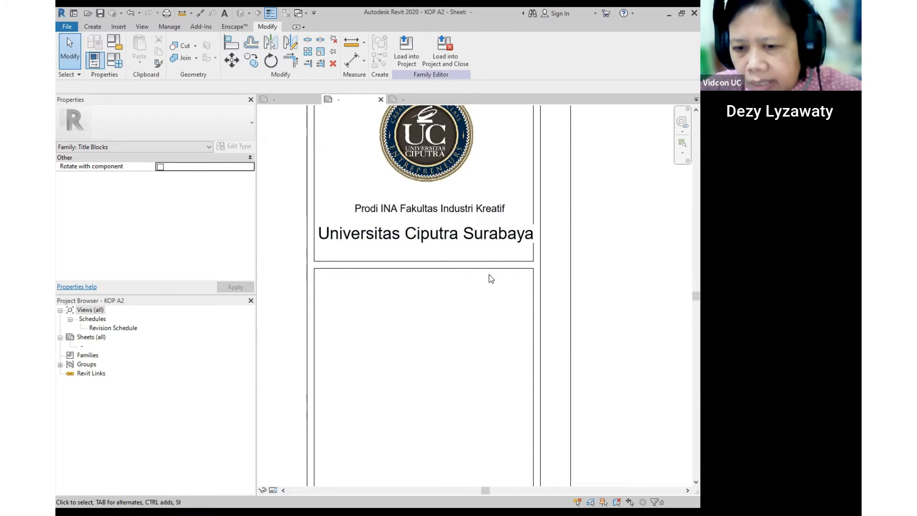
- Duplicate the 5 mm text type as a new type named '4 mm'
{"action": "left_click", "coordinate": [462, 233]}
{"action": "left_click", "coordinate": [440, 227]}
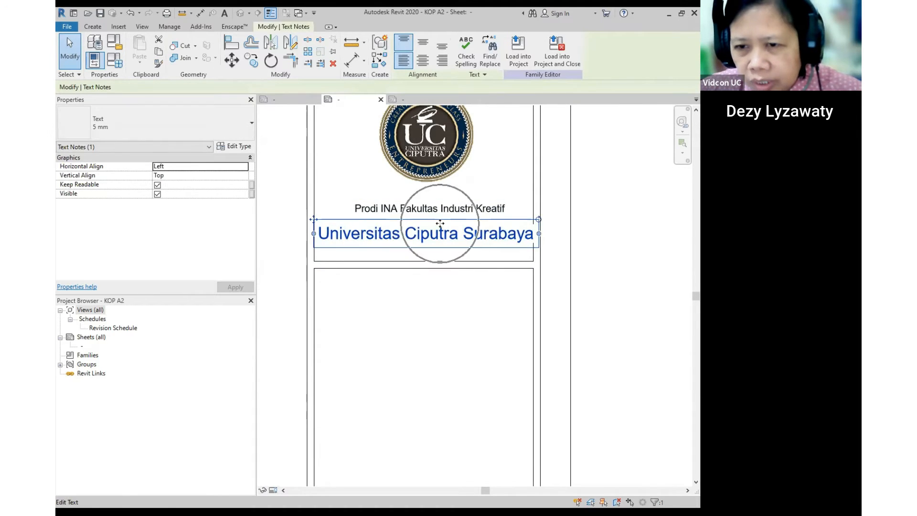
{"action": "left_click", "coordinate": [245, 148]}
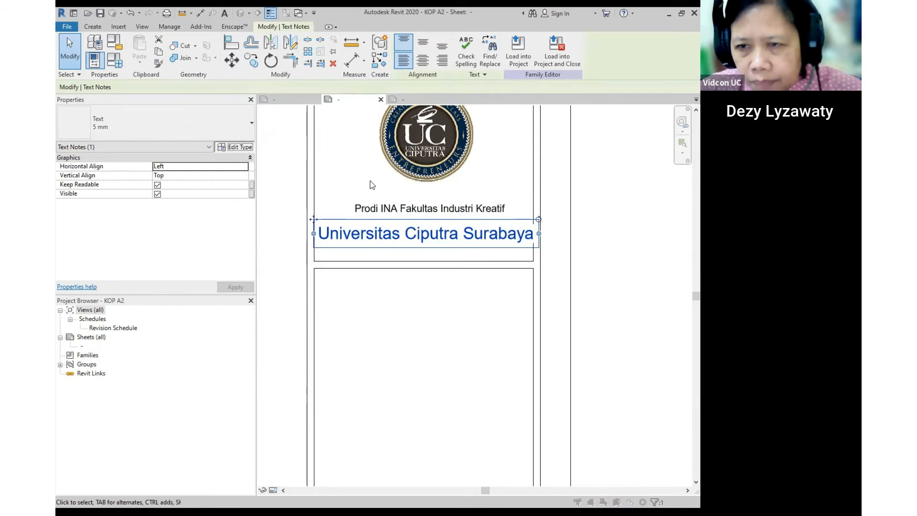
{"action": "left_click", "coordinate": [517, 138]}
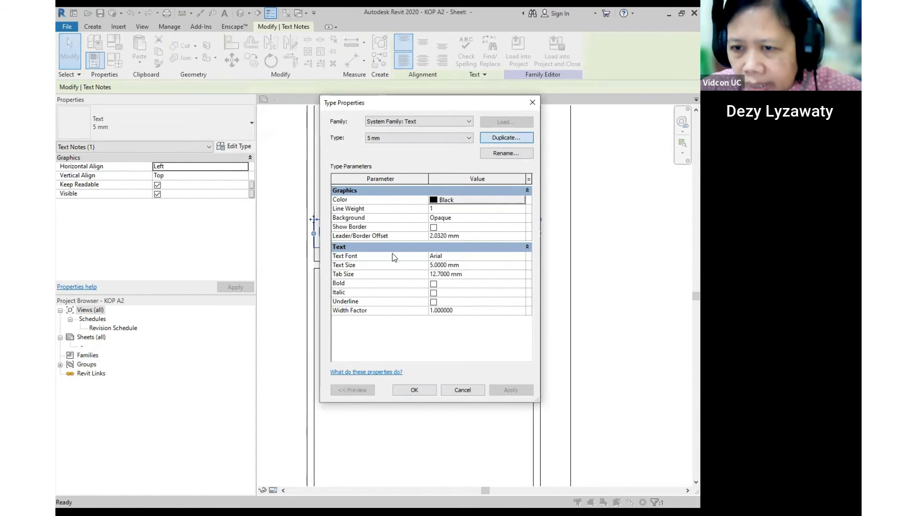
{"action": "type", "text": "4"}
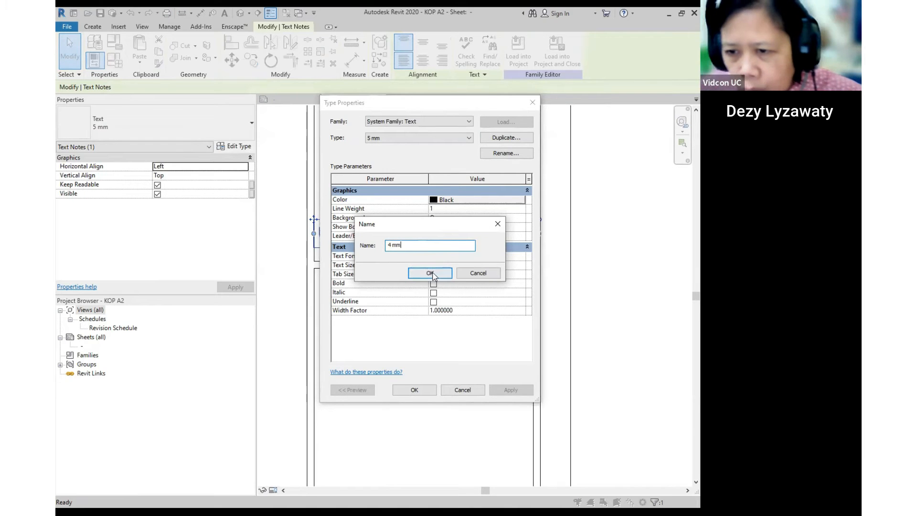
{"action": "left_click", "coordinate": [451, 274]}
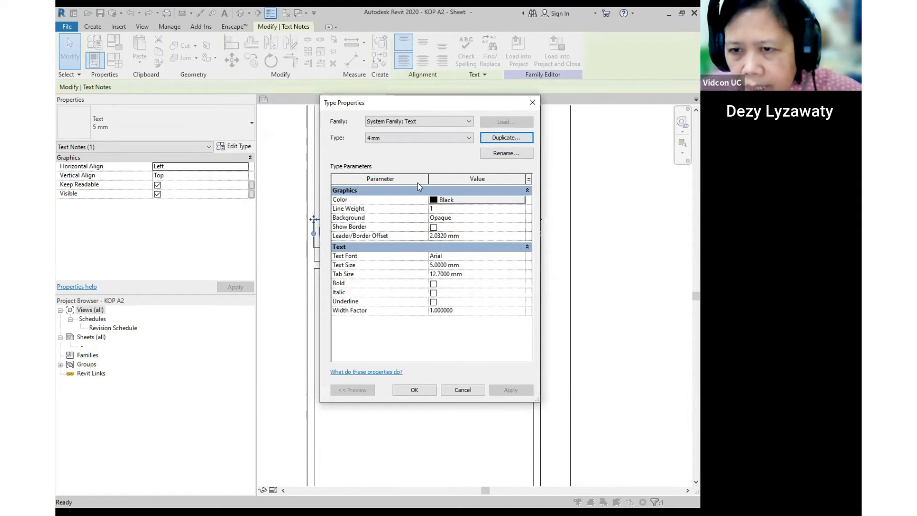
- Give the 4 mm type Times New Roman font and 4 mm text size
{"action": "key", "text": "ctrl"}
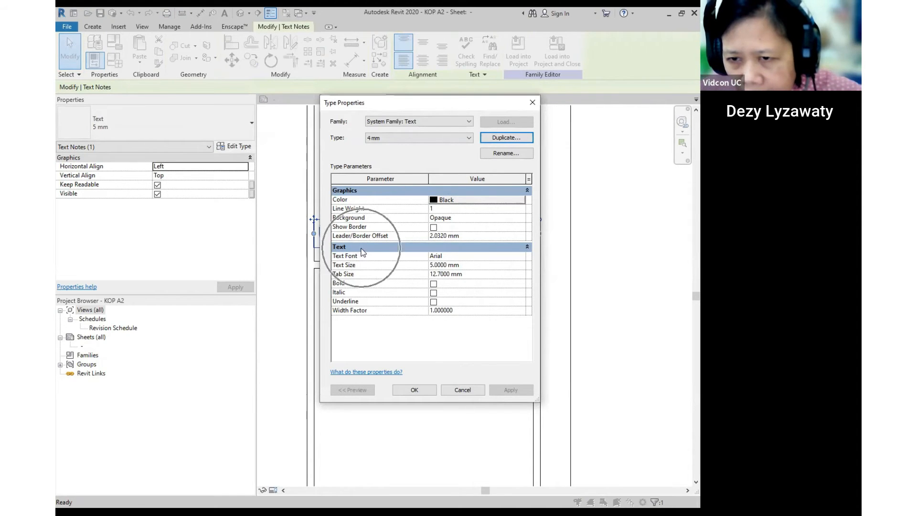
{"action": "left_click", "coordinate": [523, 256]}
{"action": "left_click", "coordinate": [520, 256]}
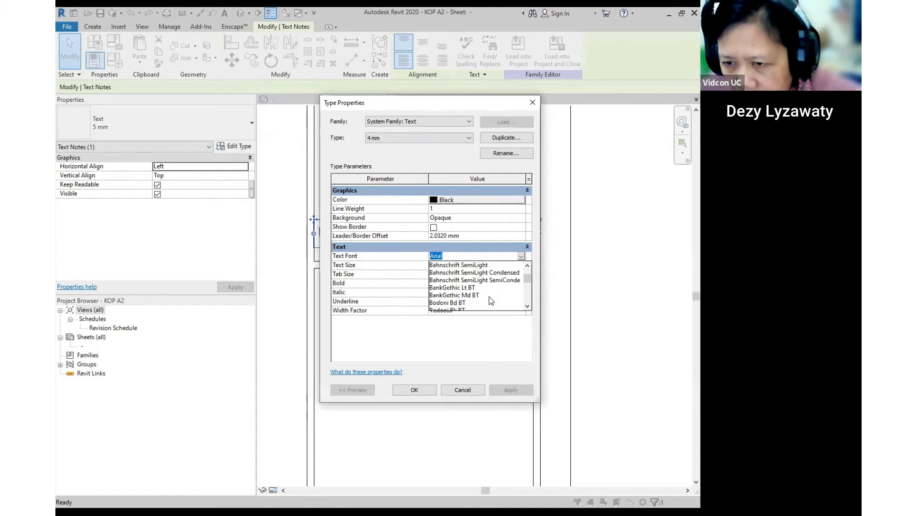
{"action": "scroll", "coordinate": [489, 300], "scroll_direction": "down", "scroll_amount": 10}
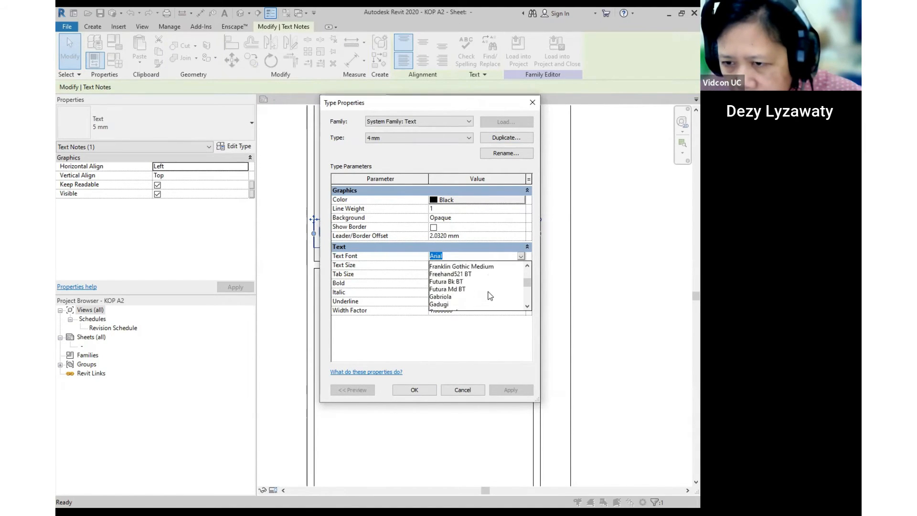
{"action": "scroll", "coordinate": [489, 296], "scroll_direction": "down", "scroll_amount": 10}
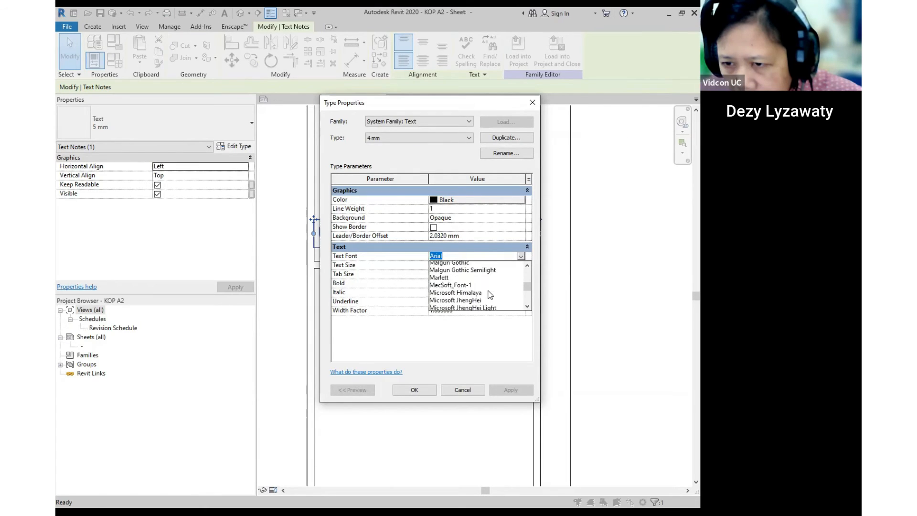
{"action": "scroll", "coordinate": [489, 296], "scroll_direction": "down", "scroll_amount": 2}
{"action": "left_click_drag", "start_coordinate": [527, 292], "coordinate": [529, 307]}
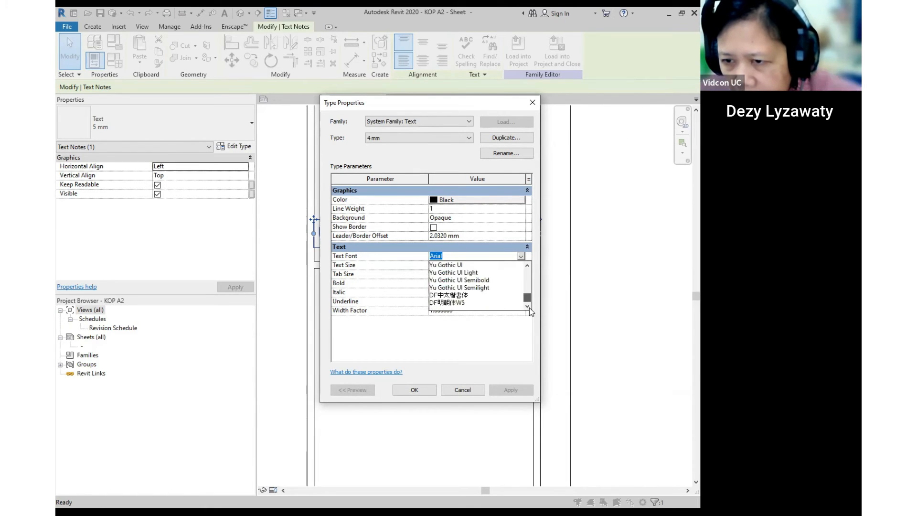
{"action": "scroll", "coordinate": [467, 284], "scroll_direction": "up", "scroll_amount": 5}
{"action": "scroll", "coordinate": [468, 291], "scroll_direction": "down", "scroll_amount": 1}
{"action": "scroll", "coordinate": [469, 293], "scroll_direction": "up", "scroll_amount": 2}
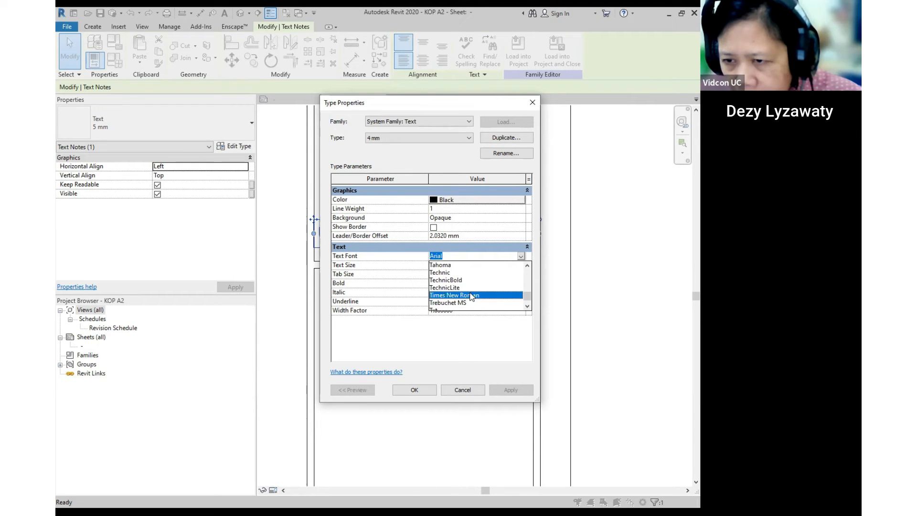
{"action": "left_click", "coordinate": [472, 296]}
{"action": "left_click", "coordinate": [469, 265]}
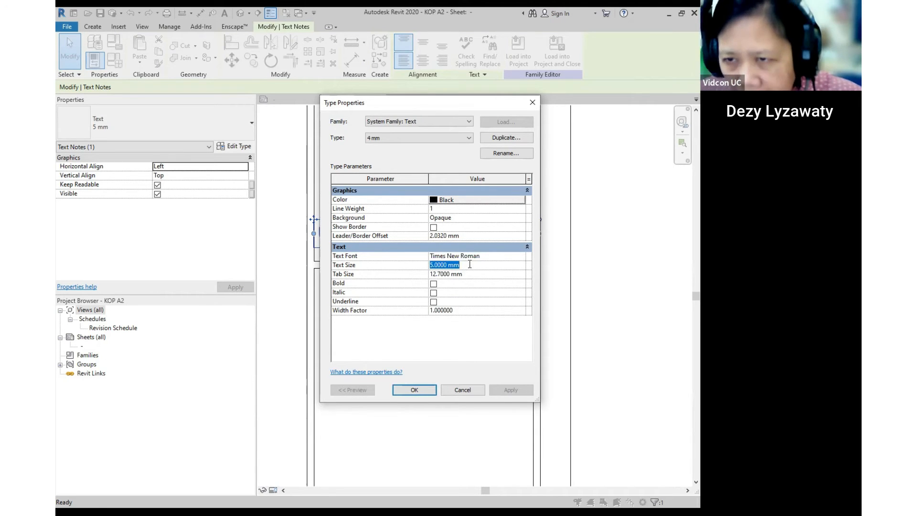
{"action": "type", "text": "4"}
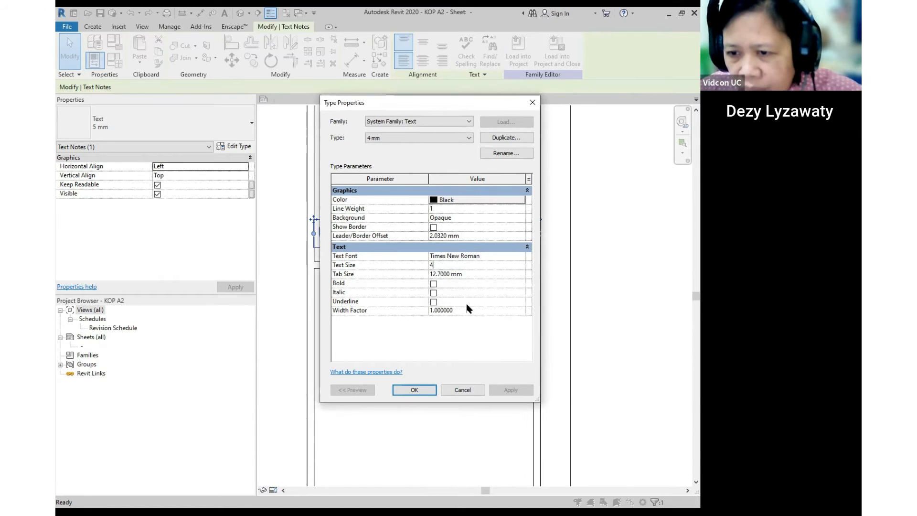
{"action": "left_click", "coordinate": [420, 393]}
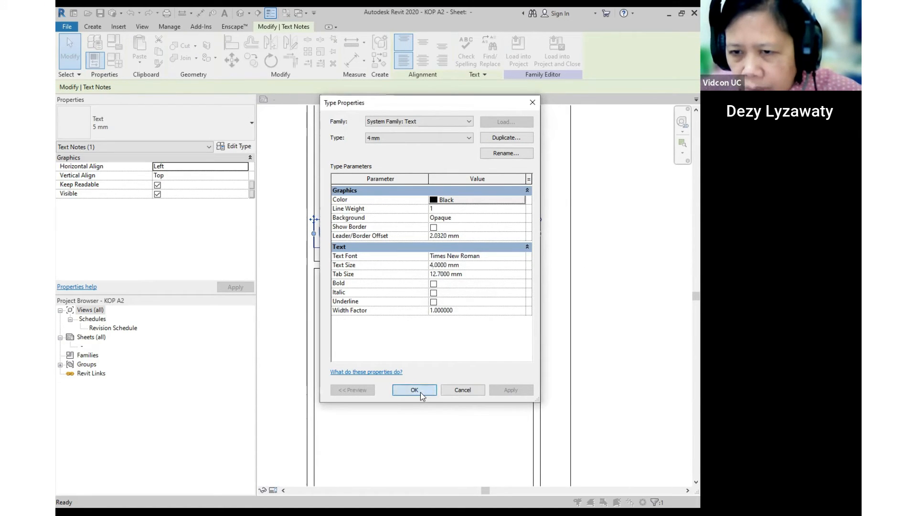
- Centre the university line and give the Prodi INA line the 4 mm type above it
{"action": "left_click_drag", "start_coordinate": [314, 220], "coordinate": [337, 226]}
{"action": "left_click", "coordinate": [349, 197]}
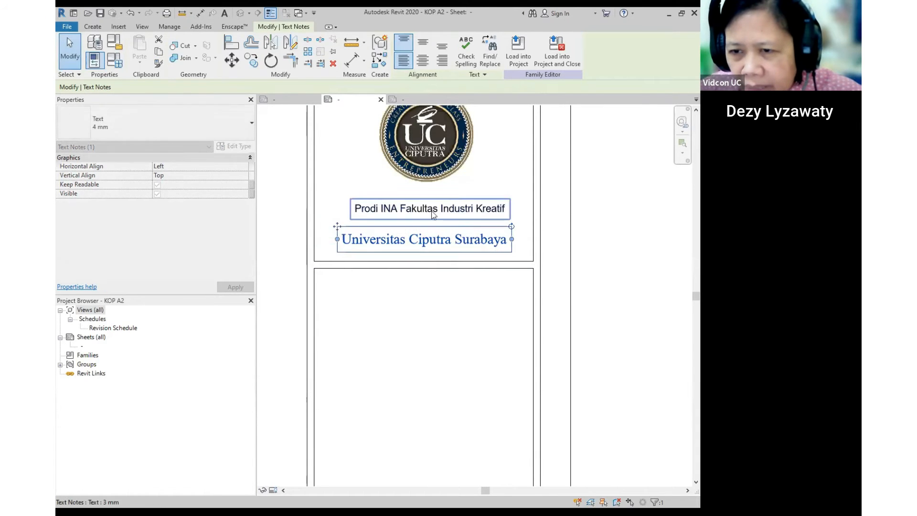
{"action": "left_click", "coordinate": [196, 121]}
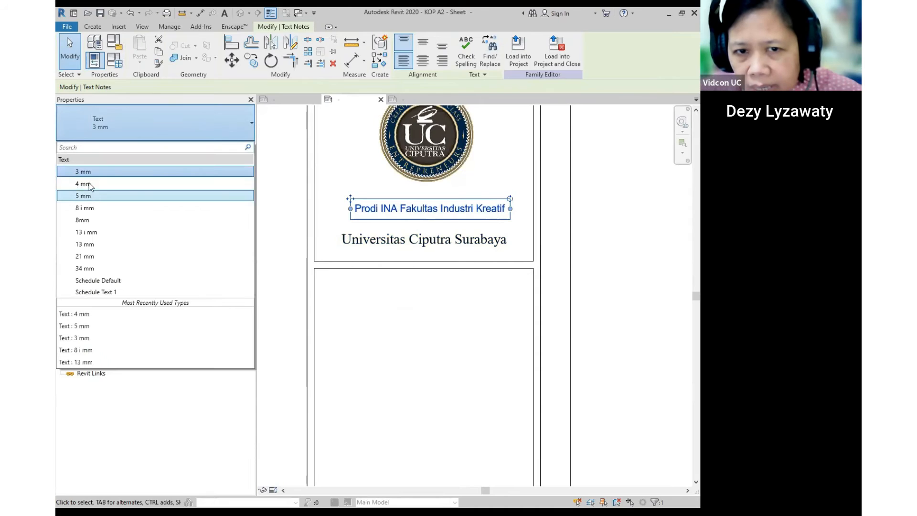
{"action": "left_click", "coordinate": [83, 183]}
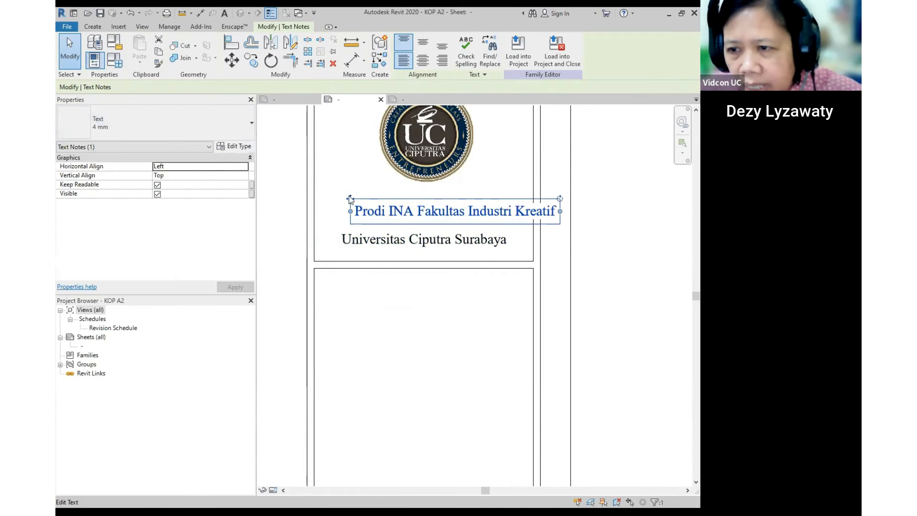
{"action": "left_click_drag", "start_coordinate": [350, 198], "coordinate": [338, 229]}
{"action": "left_click", "coordinate": [328, 228]}
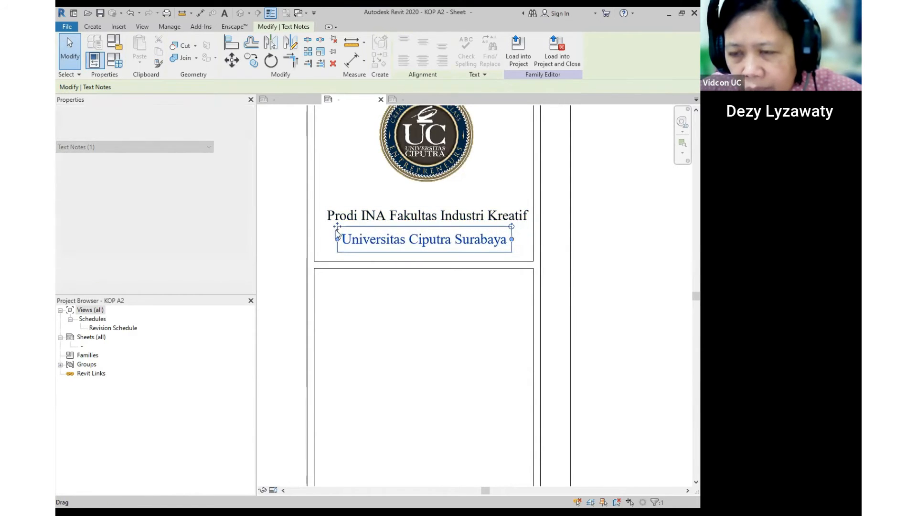
{"action": "left_click", "coordinate": [621, 230]}
- Pan and zoom over the title block to check the logo, institution text and empty box
{"action": "scroll", "coordinate": [440, 234], "scroll_direction": "down", "scroll_amount": 1}
{"action": "scroll", "coordinate": [440, 233], "scroll_direction": "down", "scroll_amount": 1}
{"action": "middle_click_drag", "start_coordinate": [599, 228], "coordinate": [610, 172]}
{"action": "scroll", "coordinate": [421, 238], "scroll_direction": "up", "scroll_amount": 1}
{"action": "middle_click_drag", "start_coordinate": [505, 285], "coordinate": [480, 319]}
{"action": "scroll", "coordinate": [454, 267], "scroll_direction": "down", "scroll_amount": 1}
{"action": "middle_click_drag", "start_coordinate": [485, 241], "coordinate": [503, 98]}
{"action": "middle_click_drag", "start_coordinate": [487, 163], "coordinate": [490, 313]}
{"action": "scroll", "coordinate": [462, 263], "scroll_direction": "up", "scroll_amount": 3}
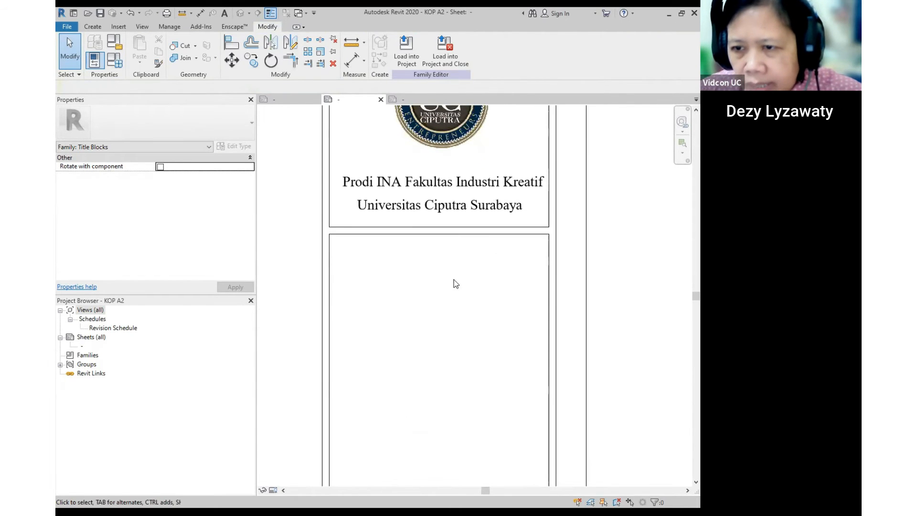
{"action": "middle_click_drag", "start_coordinate": [454, 279], "coordinate": [446, 207]}
{"action": "scroll", "coordinate": [445, 204], "scroll_direction": "down", "scroll_amount": 1}
{"action": "scroll", "coordinate": [447, 205], "scroll_direction": "down", "scroll_amount": 2}
{"action": "scroll", "coordinate": [444, 196], "scroll_direction": "up", "scroll_amount": 1}
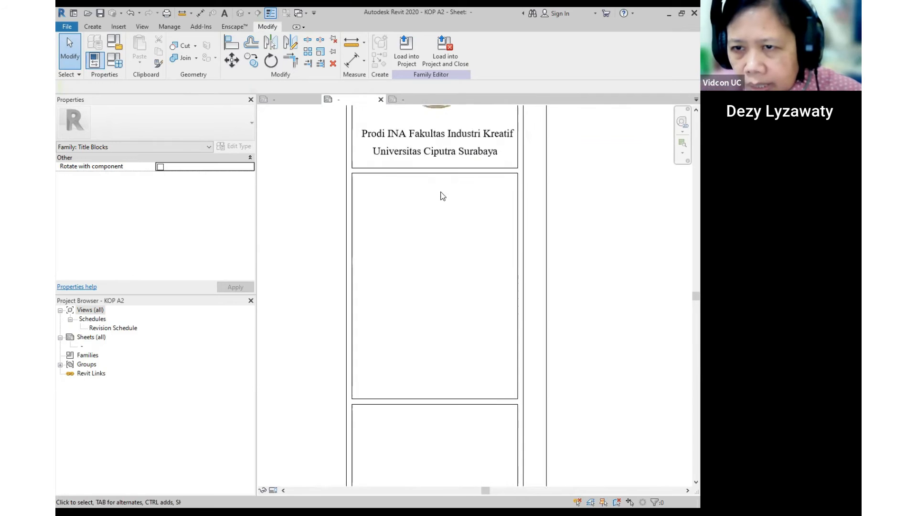
{"action": "left_click", "coordinate": [93, 26]}
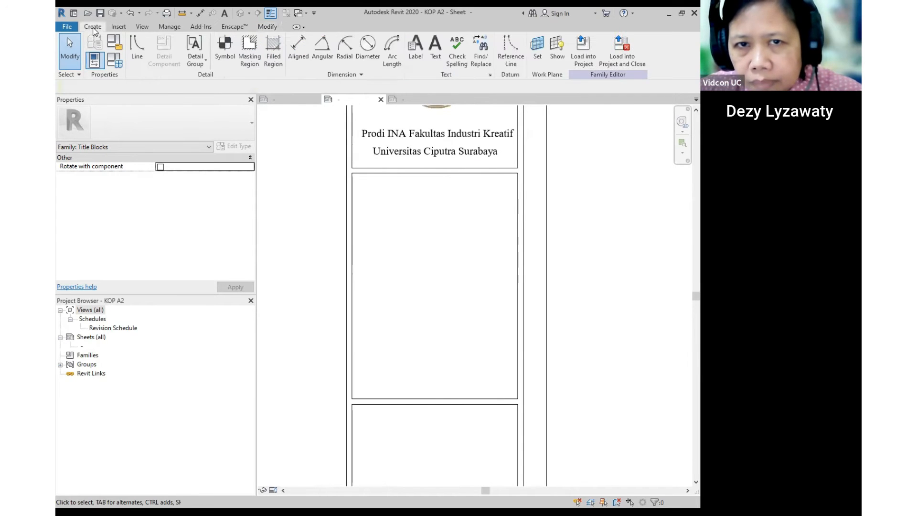
- Place a 'Nama Mahasiswa' text note at the top of the box below the institution lines
{"action": "left_click", "coordinate": [439, 50]}
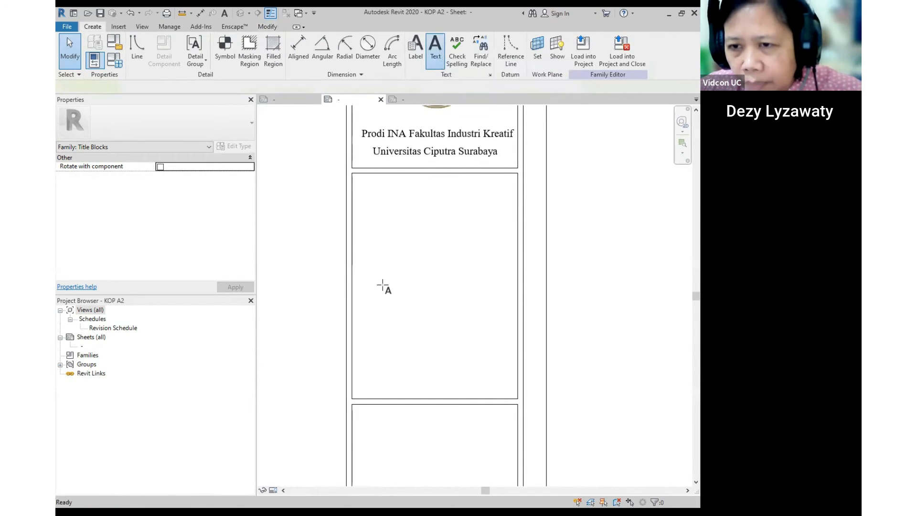
{"action": "left_click", "coordinate": [399, 198]}
{"action": "type", "text": "N"}
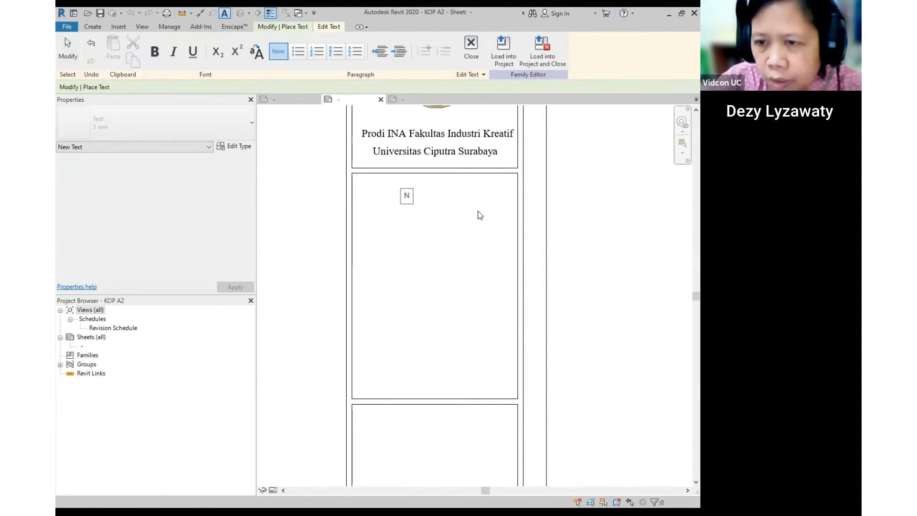
{"action": "type", "text": "ama Mahasiswa"}
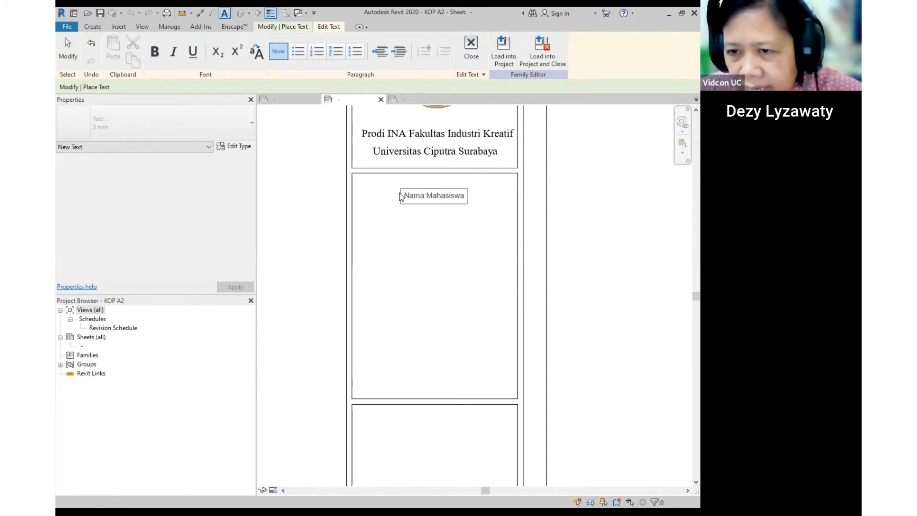
{"action": "left_click", "coordinate": [494, 219]}
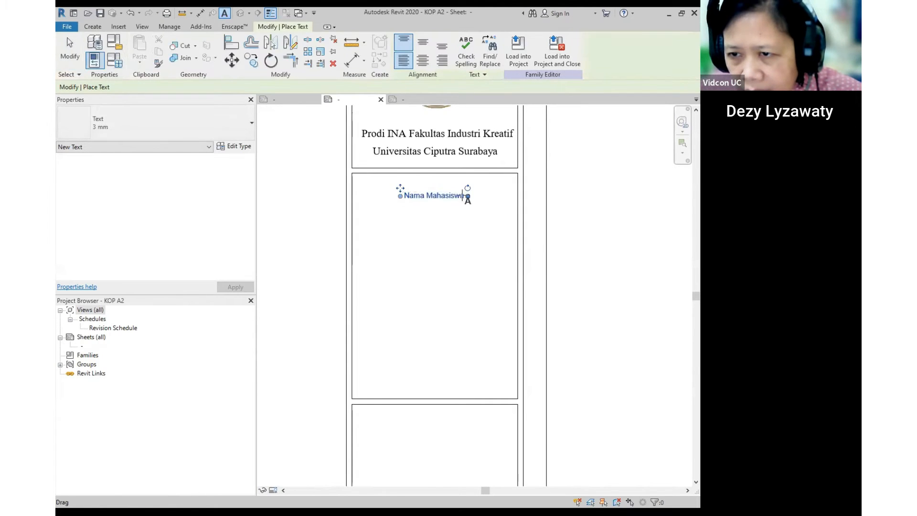
- Add a 'NIM' text note beneath it and nudge it up closer to Nama Mahasiswa
{"action": "left_click", "coordinate": [423, 220]}
{"action": "type", "text": "N"}
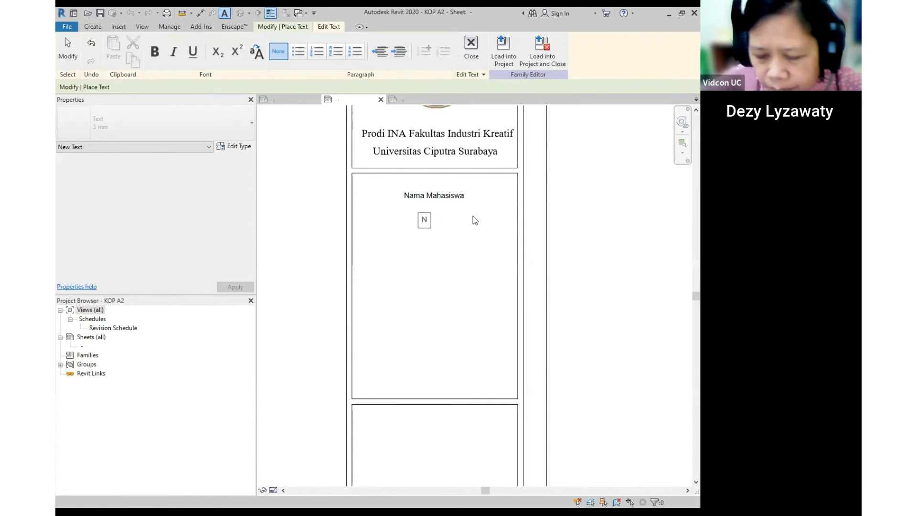
{"action": "type", "text": "IM"}
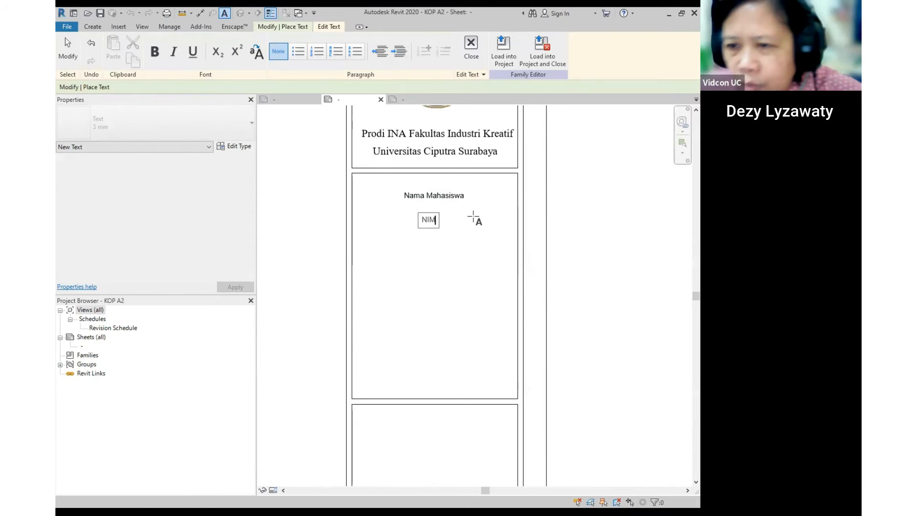
{"action": "key", "text": "Escape"}
{"action": "key", "text": "Escape"}
{"action": "left_click", "coordinate": [432, 219]}
{"action": "left_click_drag", "start_coordinate": [418, 211], "coordinate": [417, 202]}
{"action": "left_click", "coordinate": [448, 215]}
- Select the Nama Mahasiswa note, try rotating it, then cancel without changes
{"action": "left_click", "coordinate": [427, 200]}
{"action": "left_click", "coordinate": [409, 200]}
{"action": "double_click", "coordinate": [409, 200]}
{"action": "left_click", "coordinate": [433, 215]}
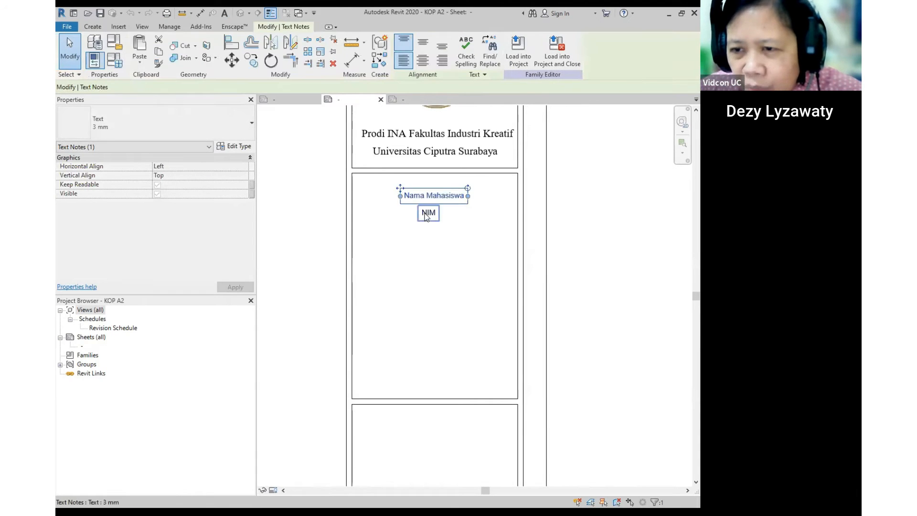
{"action": "left_click", "coordinate": [455, 228]}
{"action": "middle_click_drag", "start_coordinate": [508, 277], "coordinate": [507, 261]}
{"action": "left_click", "coordinate": [430, 180]}
{"action": "left_click", "coordinate": [270, 60]}
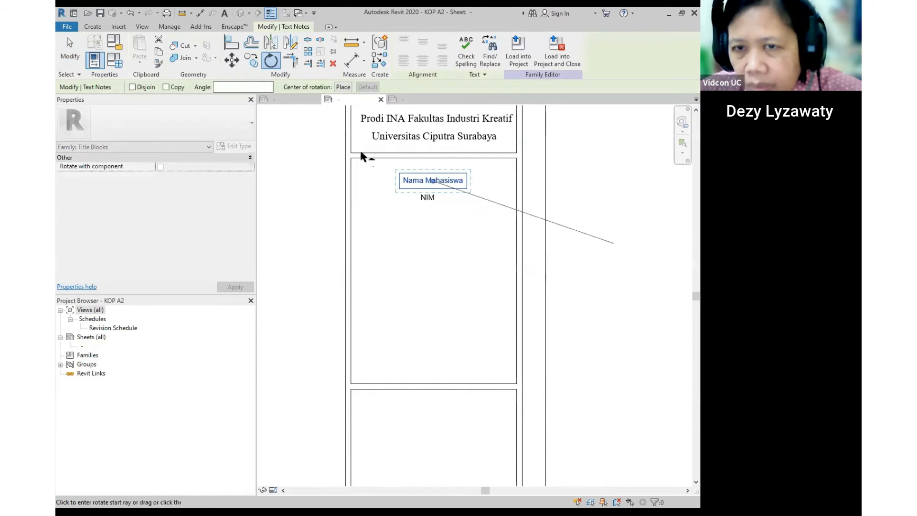
{"action": "left_click", "coordinate": [251, 60]}
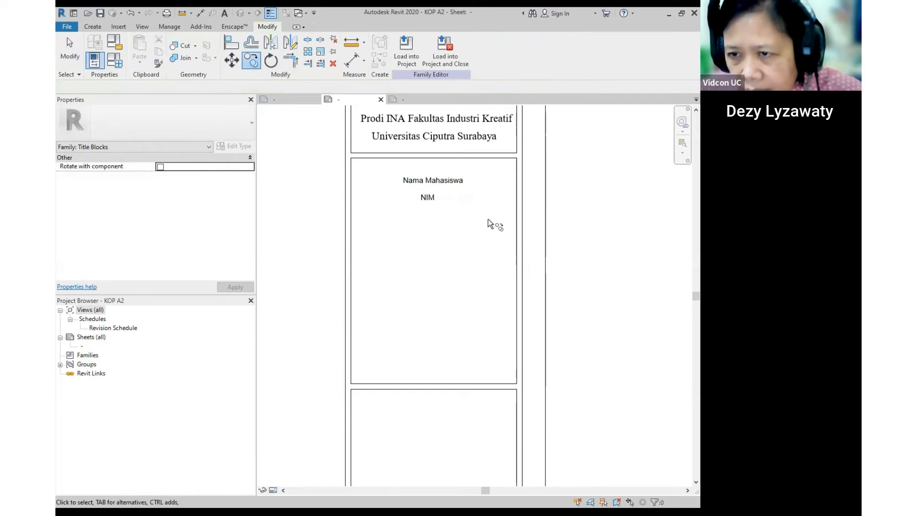
{"action": "key", "text": "Escape"}
- Add a text note with the lecturer's full name lower in the student cell
{"action": "left_click", "coordinate": [116, 27]}
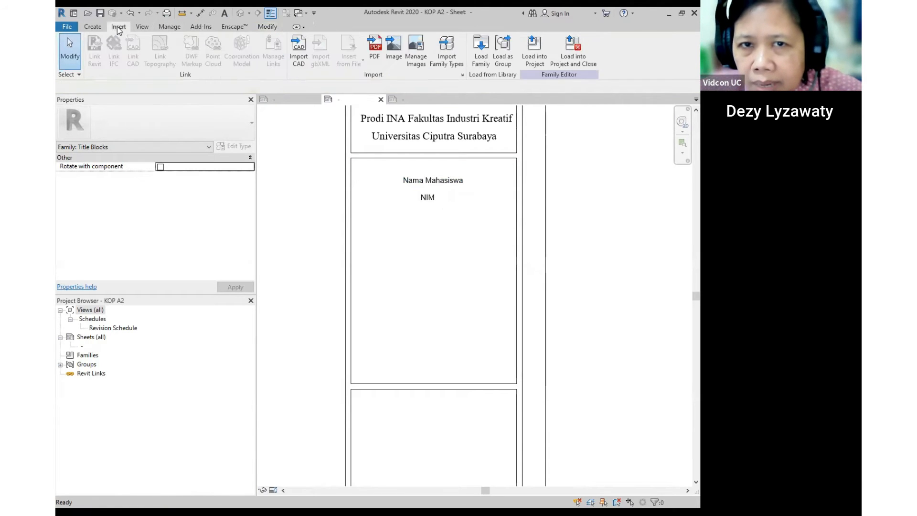
{"action": "left_click", "coordinate": [97, 25]}
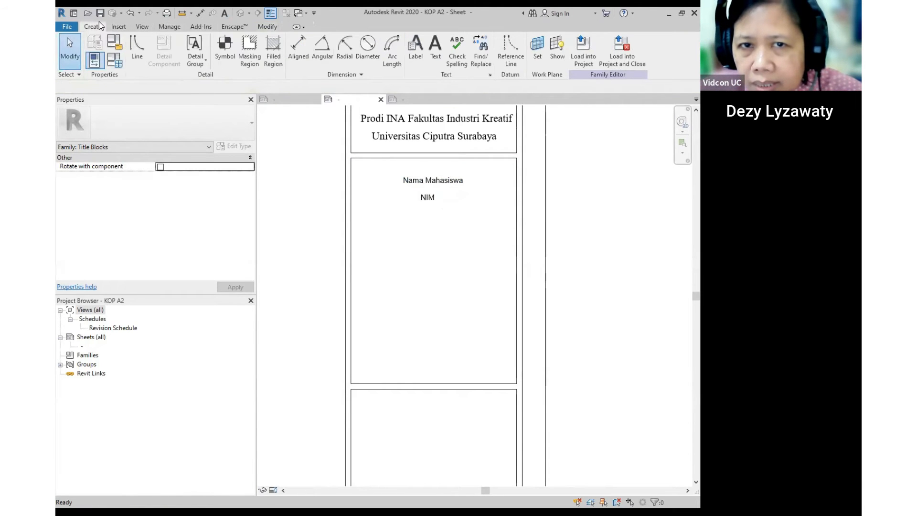
{"action": "left_click", "coordinate": [429, 56]}
{"action": "left_click", "coordinate": [383, 241]}
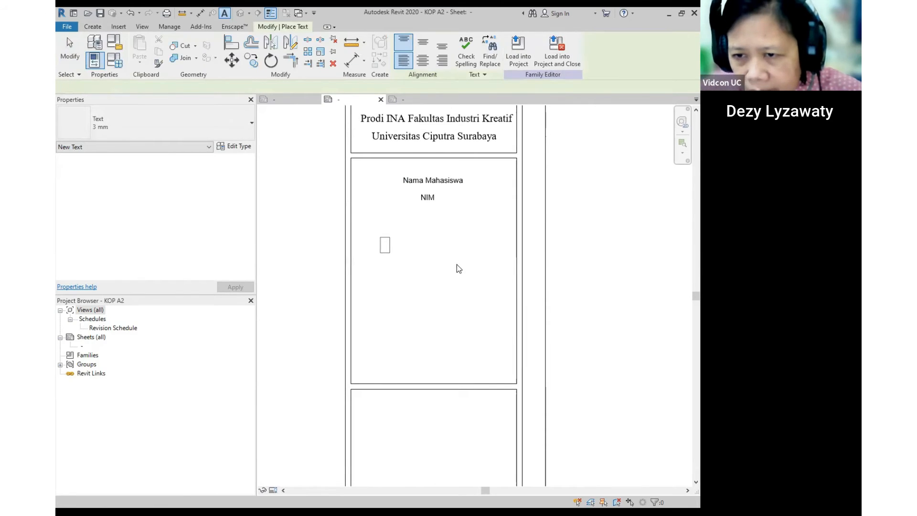
{"action": "type", "text": "Nama Dose"}
{"action": "key", "text": "BackSpace"}
{"action": "key", "text": "BackSpace"}
{"action": "key", "text": "BackSpace"}
{"action": "key", "text": "BackSpace"}
{"action": "key", "text": "BackSpace"}
{"action": "key", "text": "BackSpace"}
{"action": "key", "text": "BackSpace"}
{"action": "key", "text": "BackSpace"}
{"action": "key", "text": "BackSpace"}
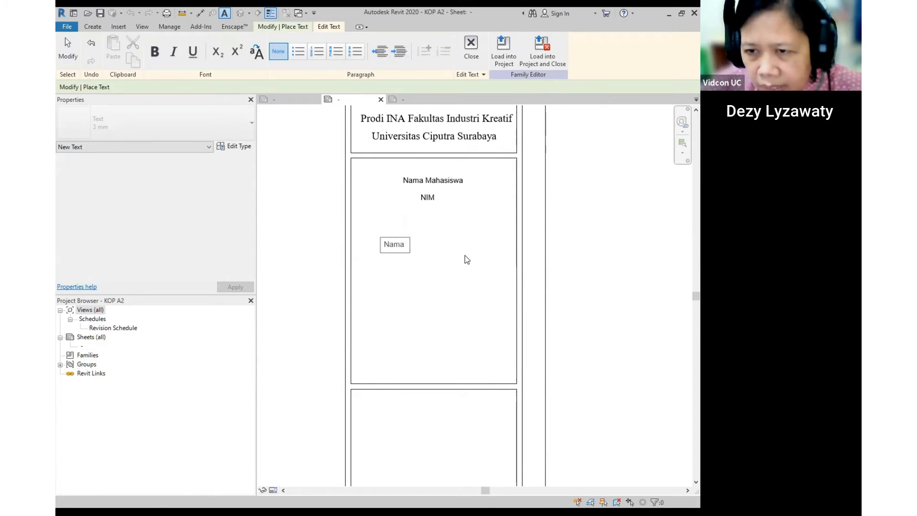
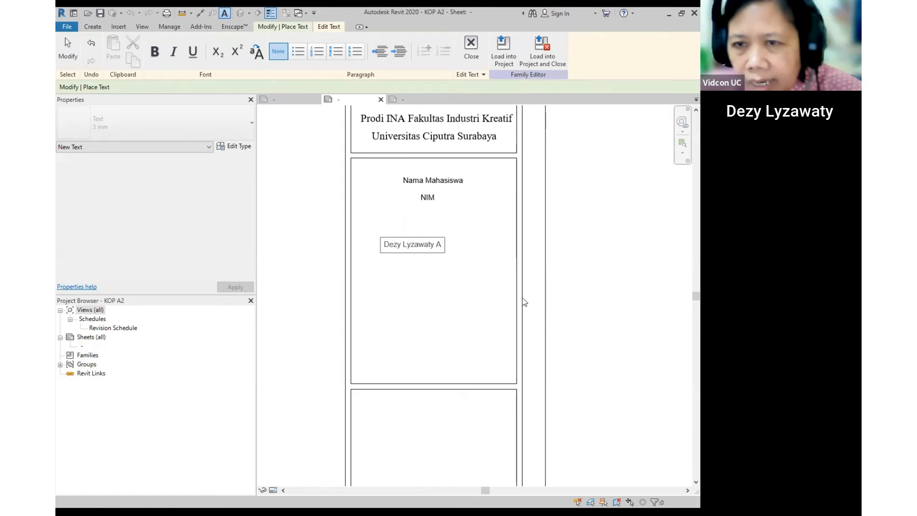
{"action": "left_click", "coordinate": [524, 301]}
{"action": "key", "text": "Escape"}
- Move the lecturer's name note further down, below the NIM line
{"action": "left_click", "coordinate": [423, 255]}
{"action": "left_click_drag", "start_coordinate": [381, 236], "coordinate": [400, 289], "text": "ctrl"}
{"action": "left_click", "coordinate": [455, 270]}
{"action": "middle_click_drag", "start_coordinate": [455, 270], "coordinate": [449, 236]}
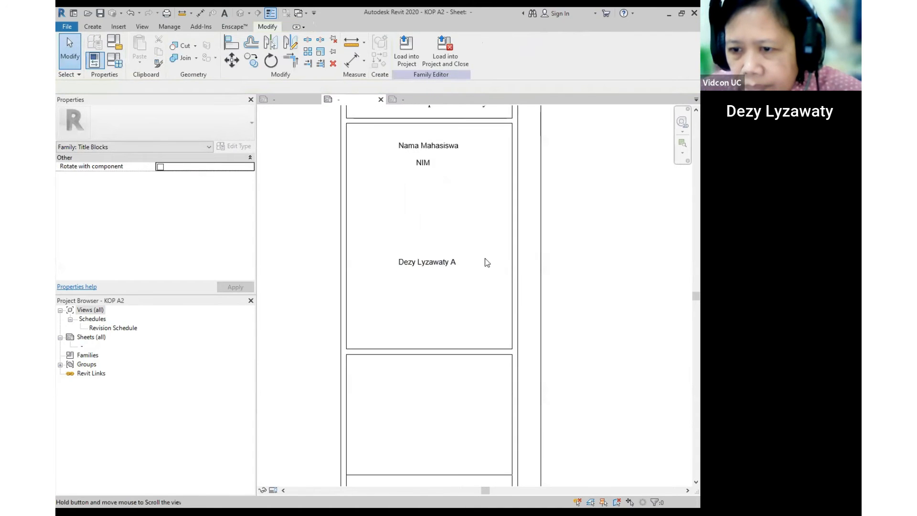
{"action": "left_click", "coordinate": [426, 262]}
{"action": "left_click_drag", "start_coordinate": [386, 298], "coordinate": [388, 322]}
{"action": "middle_click_drag", "start_coordinate": [458, 301], "coordinate": [432, 257]}
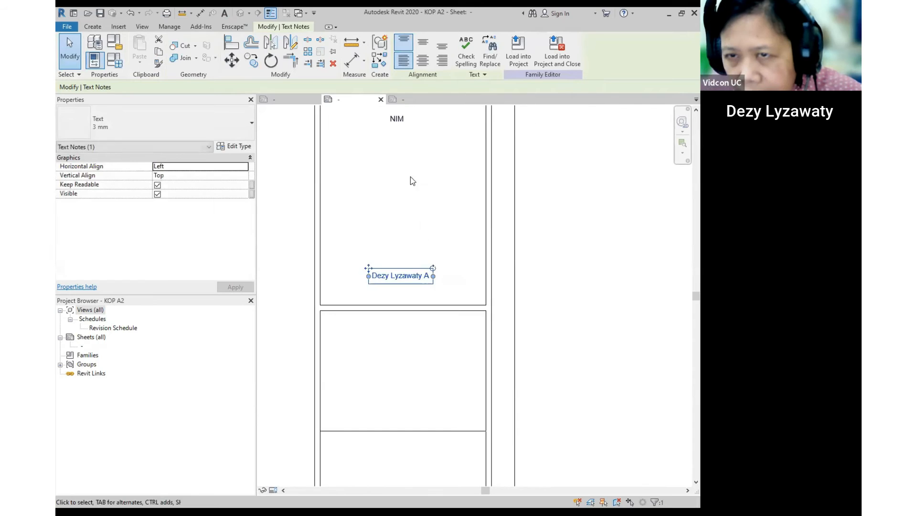
- Copy the name note just above itself, change its text to Pengajar and shift it right
{"action": "left_click", "coordinate": [251, 61]}
{"action": "left_click", "coordinate": [382, 252]}
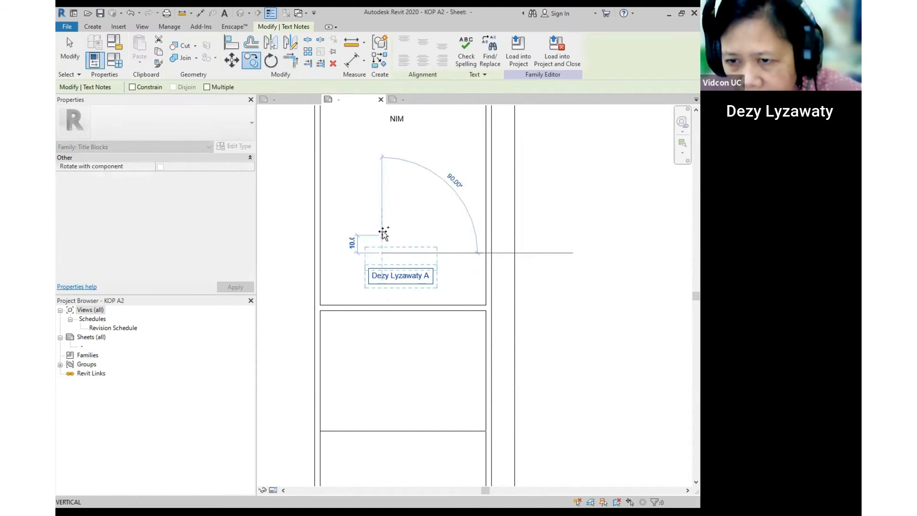
{"action": "left_click", "coordinate": [382, 231]}
{"action": "scroll", "coordinate": [409, 251], "scroll_direction": "up", "scroll_amount": 1}
{"action": "left_click", "coordinate": [413, 258]}
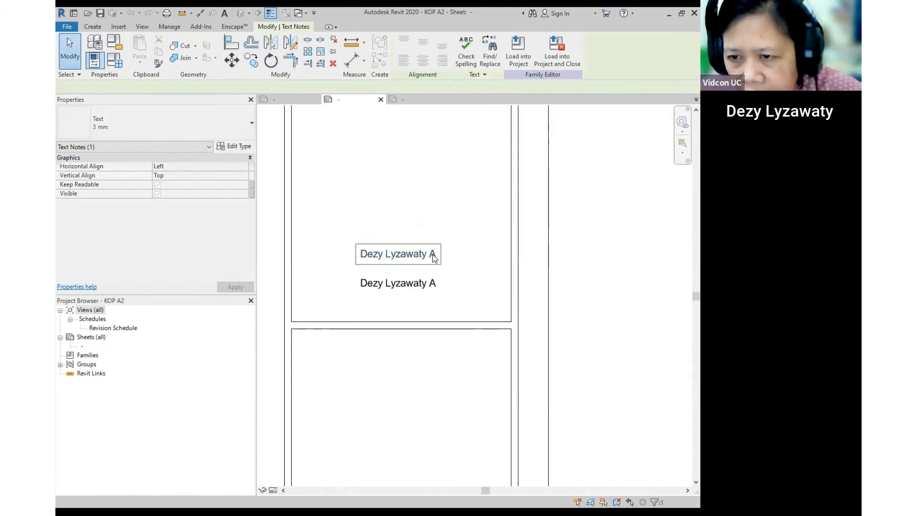
{"action": "left_click", "coordinate": [374, 259]}
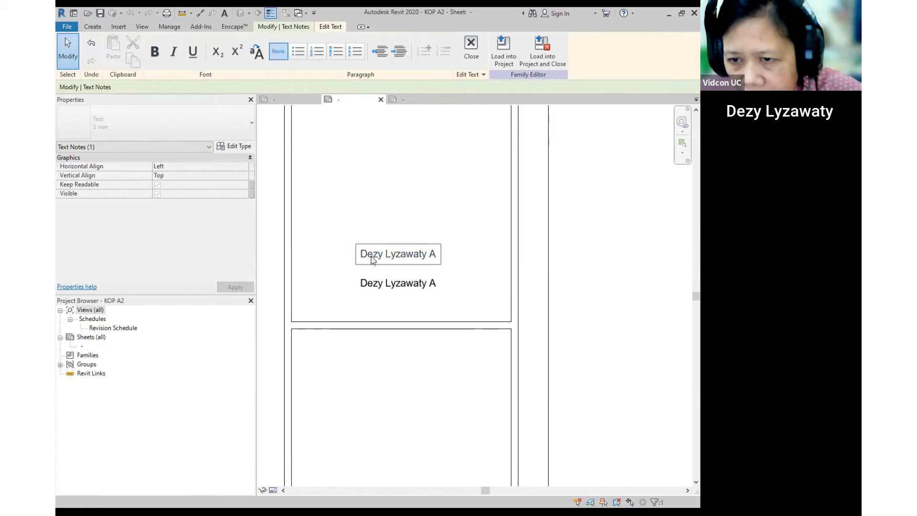
{"action": "key", "text": "Delete"}
{"action": "key", "text": "Delete"}
{"action": "key", "text": "Delete"}
{"action": "key", "text": "Delete"}
{"action": "key", "text": "Delete"}
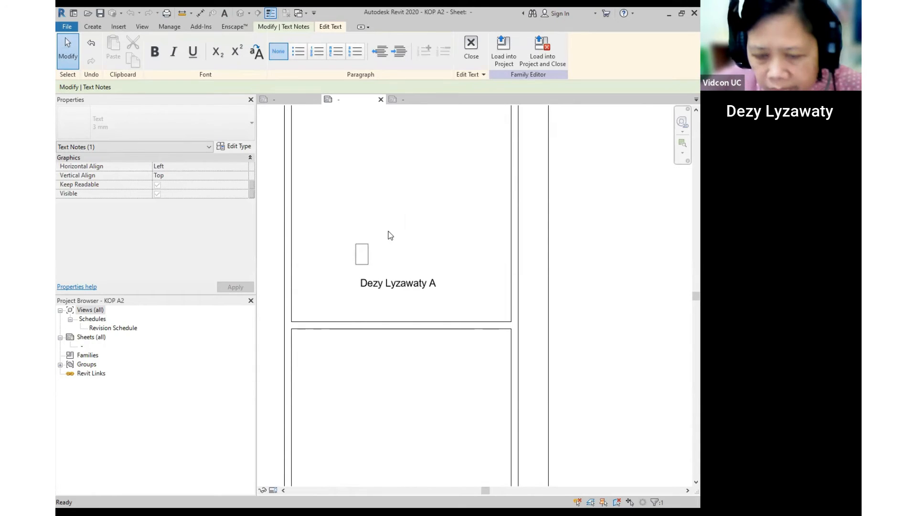
{"action": "type", "text": "Dose"}
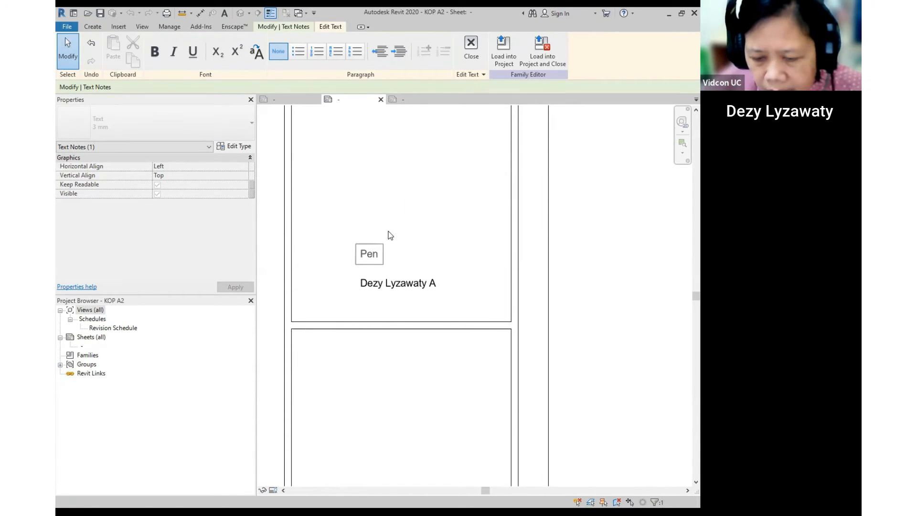
{"action": "left_click", "coordinate": [453, 270]}
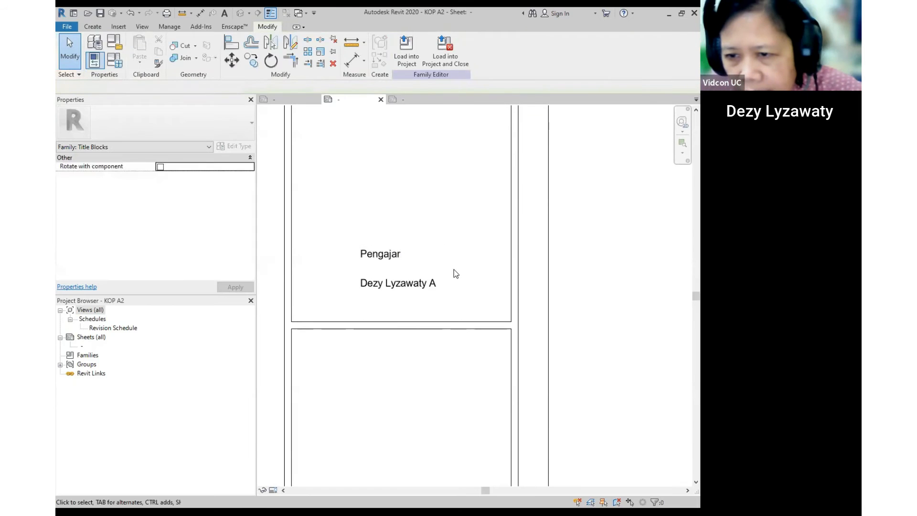
{"action": "left_click", "coordinate": [380, 256]}
{"action": "left_click_drag", "start_coordinate": [361, 243], "coordinate": [375, 243]}
{"action": "left_click", "coordinate": [581, 320]}
- Copy the header line 95 mm down as a divider above the Pengajar label
{"action": "scroll", "coordinate": [519, 302], "scroll_direction": "down", "scroll_amount": 2}
{"action": "middle_click_drag", "start_coordinate": [520, 302], "coordinate": [494, 330]}
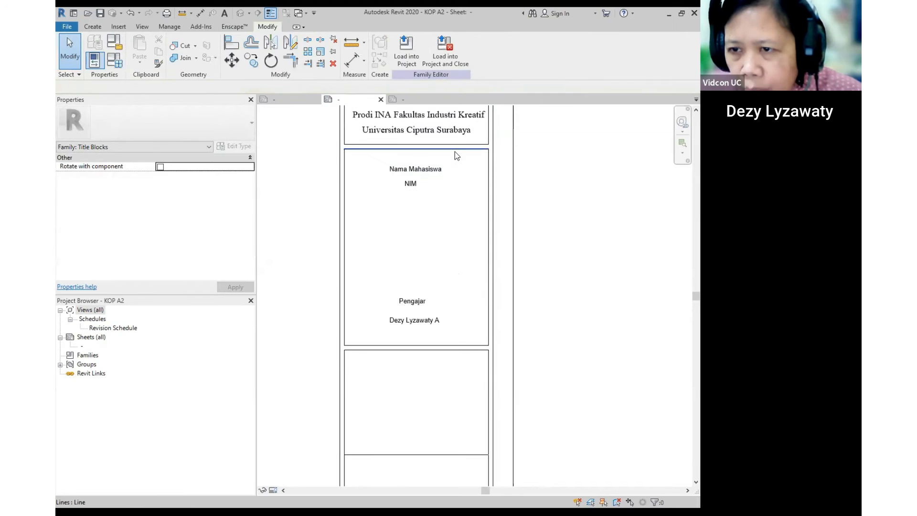
{"action": "left_click", "coordinate": [455, 149]}
{"action": "key", "text": "c"}
{"action": "key", "text": "o"}
{"action": "left_click", "coordinate": [487, 150]}
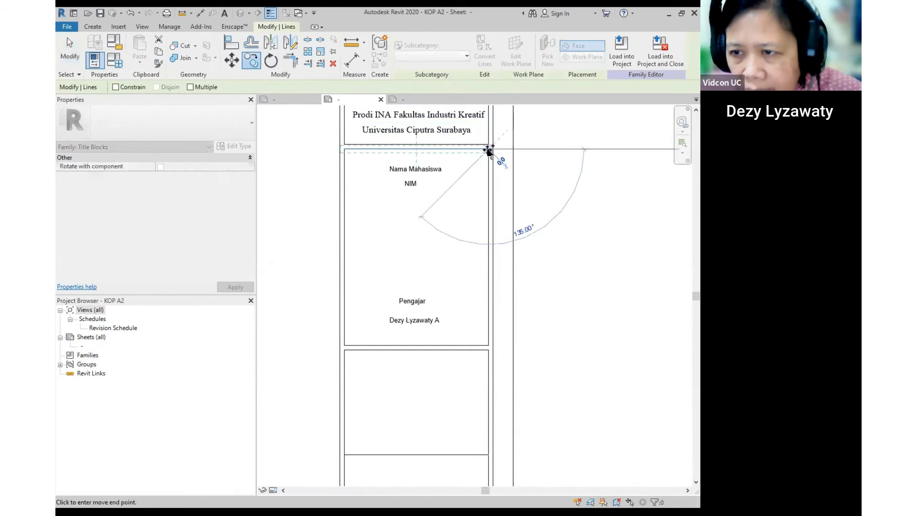
{"action": "left_click", "coordinate": [488, 286]}
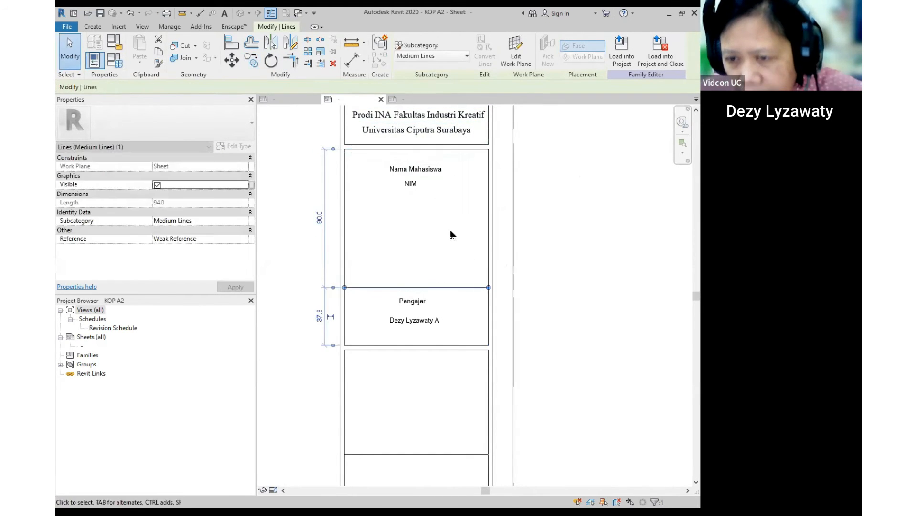
- Copy the divider line to a spot just above itself
{"action": "key", "text": "c"}
{"action": "key", "text": "o"}
{"action": "left_click", "coordinate": [488, 286]}
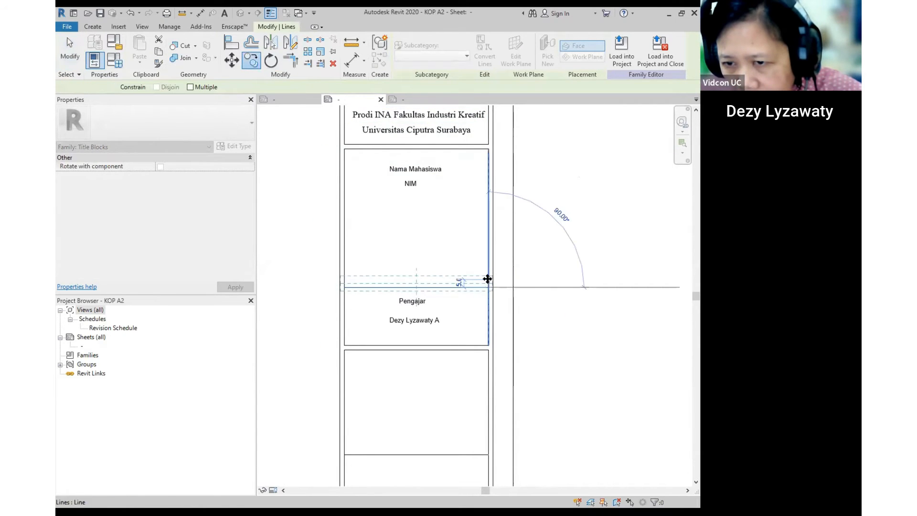
{"action": "left_click", "coordinate": [487, 278]}
{"action": "left_click", "coordinate": [479, 293]}
- Set the spacing between the two divider lines to 2
{"action": "scroll", "coordinate": [479, 293], "scroll_direction": "up", "scroll_amount": 1}
{"action": "left_click", "coordinate": [486, 276]}
{"action": "scroll", "coordinate": [480, 287], "scroll_direction": "up", "scroll_amount": 2}
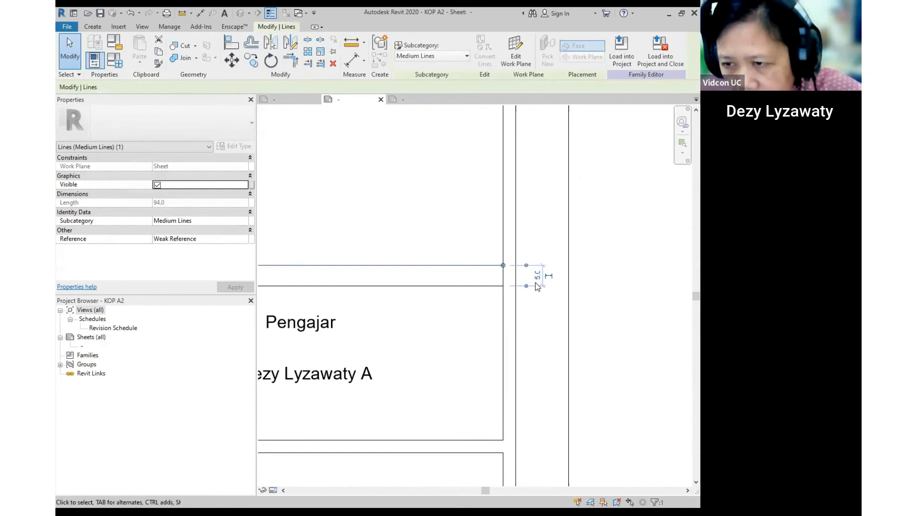
{"action": "left_click", "coordinate": [537, 276]}
{"action": "type", "text": "2"}
{"action": "key", "text": "Return"}
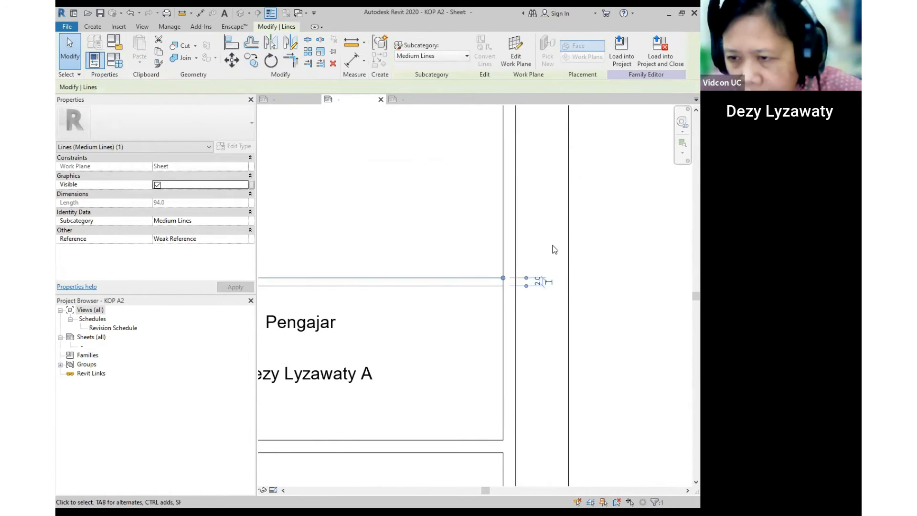
{"action": "left_click", "coordinate": [416, 215]}
{"action": "scroll", "coordinate": [416, 216], "scroll_direction": "down", "scroll_amount": 4}
{"action": "middle_click_drag", "start_coordinate": [514, 315], "coordinate": [538, 289]}
{"action": "scroll", "coordinate": [504, 285], "scroll_direction": "down", "scroll_amount": 3}
{"action": "scroll", "coordinate": [431, 228], "scroll_direction": "up", "scroll_amount": 5}
{"action": "scroll", "coordinate": [430, 227], "scroll_direction": "down", "scroll_amount": 3}
{"action": "scroll", "coordinate": [436, 237], "scroll_direction": "up", "scroll_amount": 3}
- Change the lecturer's name note to the Text 4 mm type
{"action": "left_click", "coordinate": [436, 233]}
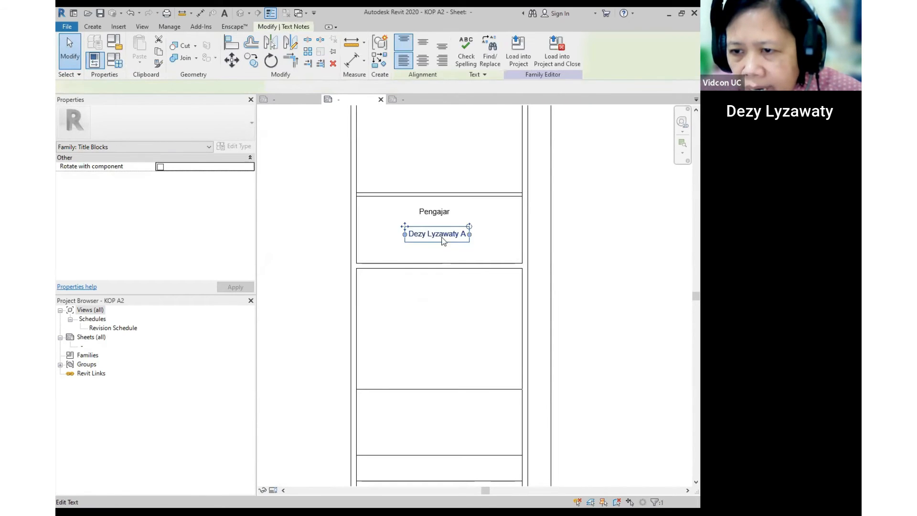
{"action": "left_click", "coordinate": [168, 129]}
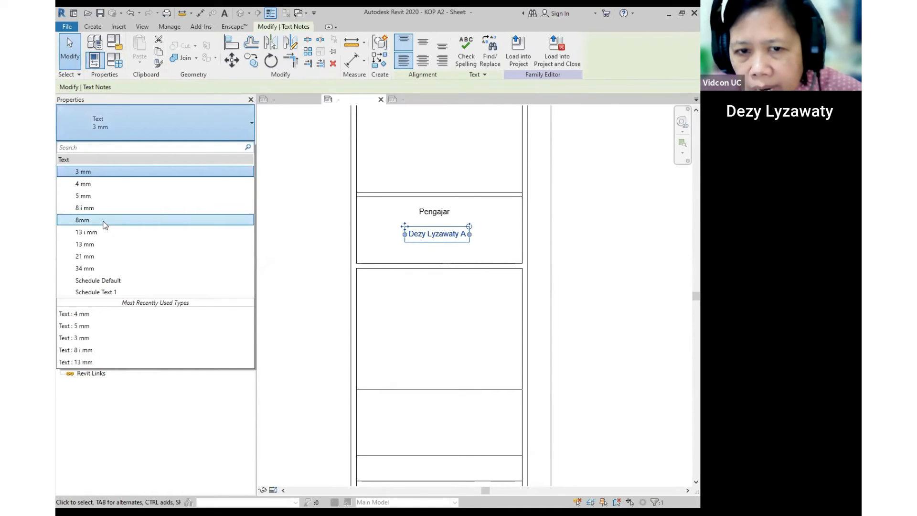
{"action": "left_click", "coordinate": [87, 186]}
{"action": "key", "text": "Escape"}
{"action": "scroll", "coordinate": [471, 235], "scroll_direction": "down", "scroll_amount": 3}
{"action": "middle_click_drag", "start_coordinate": [547, 312], "coordinate": [512, 193]}
{"action": "middle_click_drag", "start_coordinate": [473, 320], "coordinate": [515, 256]}
{"action": "scroll", "coordinate": [427, 215], "scroll_direction": "up", "scroll_amount": 1}
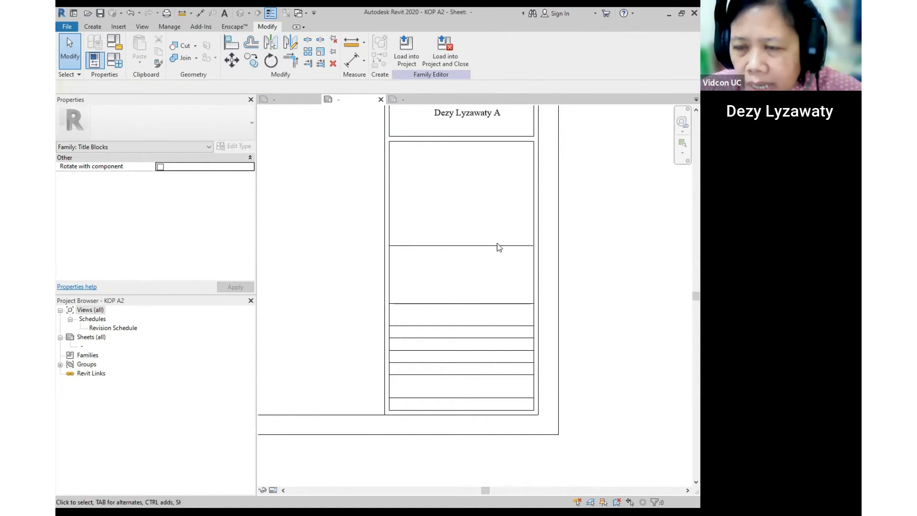
- Move the Pengajar label so it sits centred above the lecturer's name
{"action": "middle_click_drag", "start_coordinate": [510, 185], "coordinate": [500, 217]}
{"action": "scroll", "coordinate": [403, 221], "scroll_direction": "down", "scroll_amount": 1}
{"action": "middle_click_drag", "start_coordinate": [439, 199], "coordinate": [428, 310]}
{"action": "scroll", "coordinate": [431, 260], "scroll_direction": "up", "scroll_amount": 2}
{"action": "scroll", "coordinate": [432, 259], "scroll_direction": "up", "scroll_amount": 1}
{"action": "left_click", "coordinate": [423, 259]}
{"action": "scroll", "coordinate": [418, 258], "scroll_direction": "up", "scroll_amount": 3}
{"action": "left_click_drag", "start_coordinate": [401, 251], "coordinate": [410, 263]}
- Move the Nama Mahasiswa and NIM notes lower in the cell
{"action": "scroll", "coordinate": [448, 273], "scroll_direction": "down", "scroll_amount": 2}
{"action": "middle_click_drag", "start_coordinate": [474, 266], "coordinate": [478, 363]}
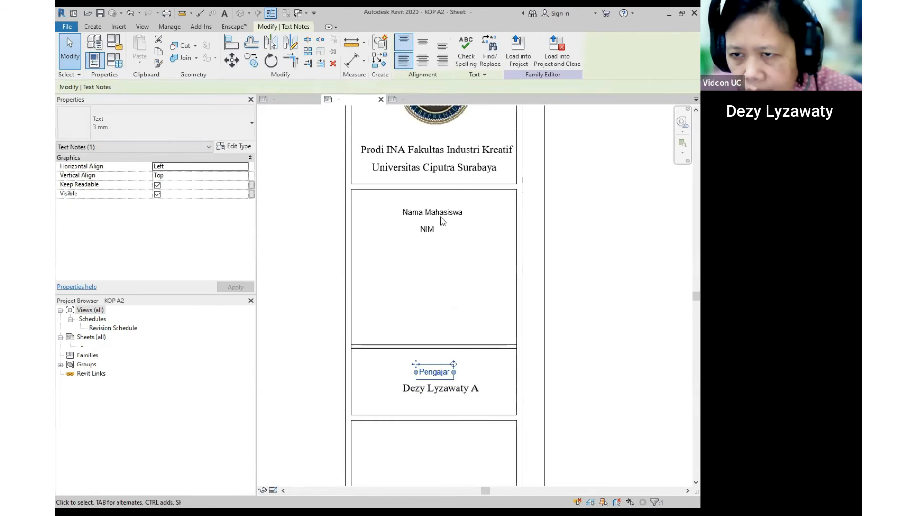
{"action": "left_click", "coordinate": [443, 220]}
{"action": "left_click", "coordinate": [427, 231], "text": "ctrl"}
{"action": "left_click_drag", "start_coordinate": [408, 205], "coordinate": [413, 285]}
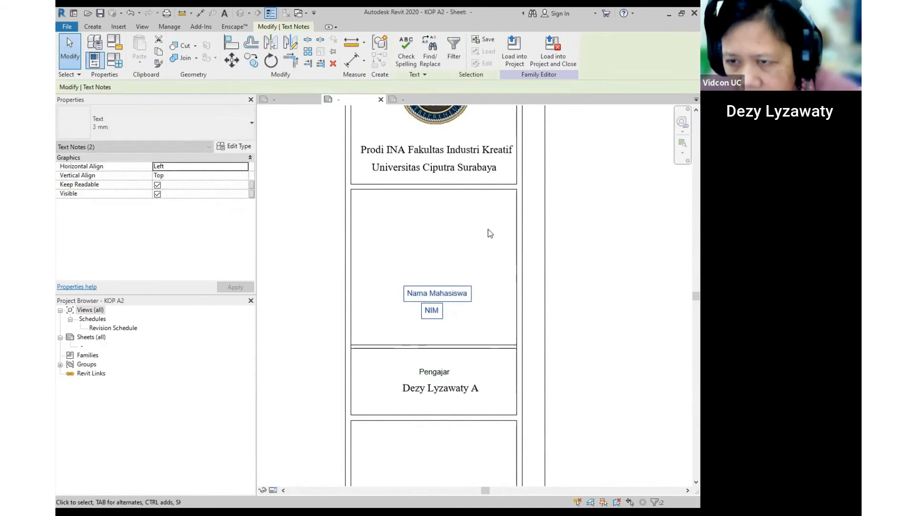
{"action": "left_click", "coordinate": [489, 233]}
- Copy the student cell's top line downward to form a new empty row
{"action": "left_click", "coordinate": [479, 189]}
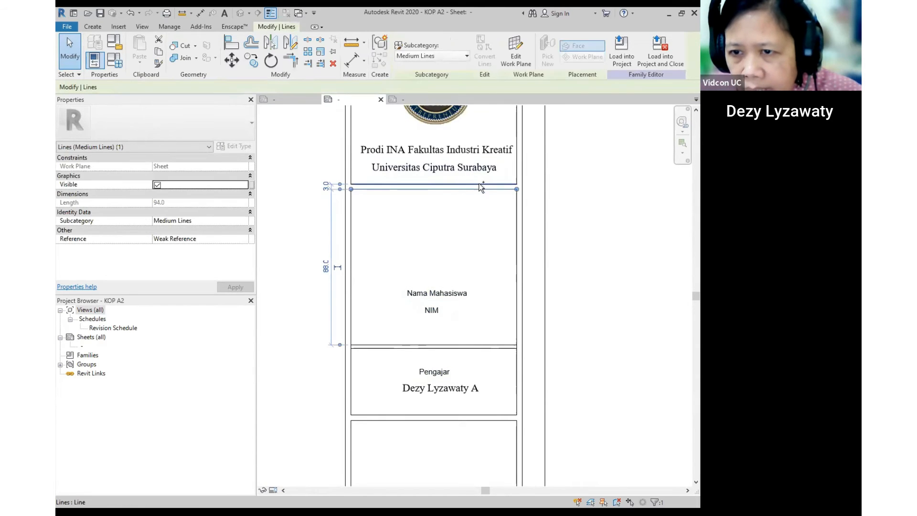
{"action": "left_click", "coordinate": [251, 60]}
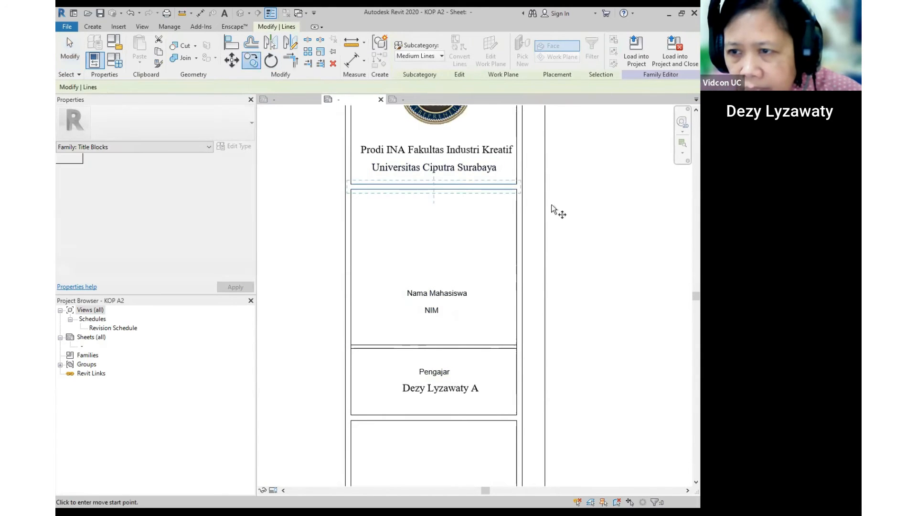
{"action": "left_click", "coordinate": [521, 186]}
{"action": "left_click", "coordinate": [518, 257]}
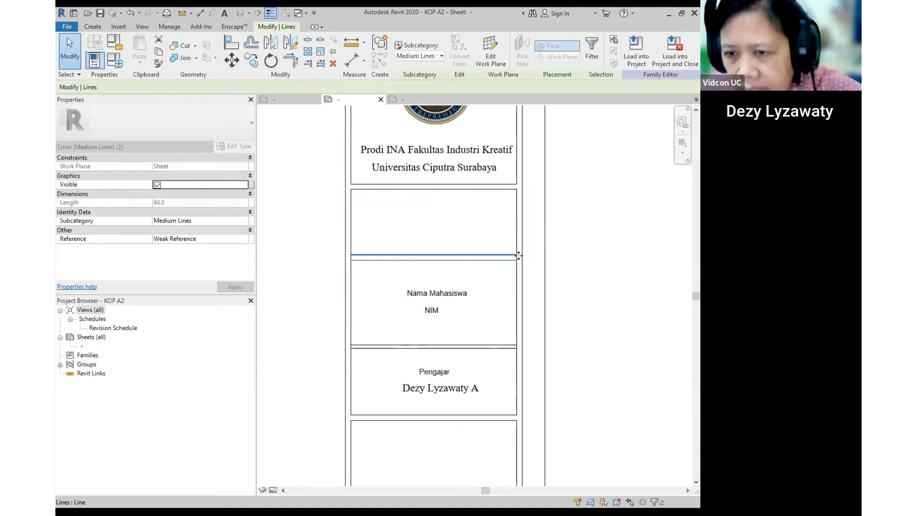
{"action": "scroll", "coordinate": [517, 258], "scroll_direction": "up", "scroll_amount": 1}
{"action": "left_click", "coordinate": [483, 266]}
{"action": "scroll", "coordinate": [484, 266], "scroll_direction": "down", "scroll_amount": 2}
{"action": "left_click", "coordinate": [483, 180]}
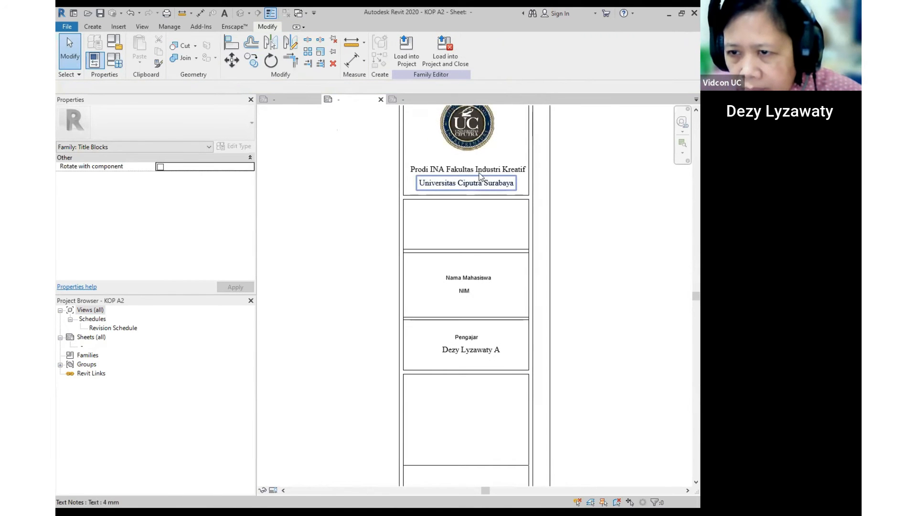
{"action": "scroll", "coordinate": [479, 177], "scroll_direction": "up", "scroll_amount": 1}
- Type 'Autodesk Revit Project Compilation' as a text note in the empty row
{"action": "left_click", "coordinate": [94, 28]}
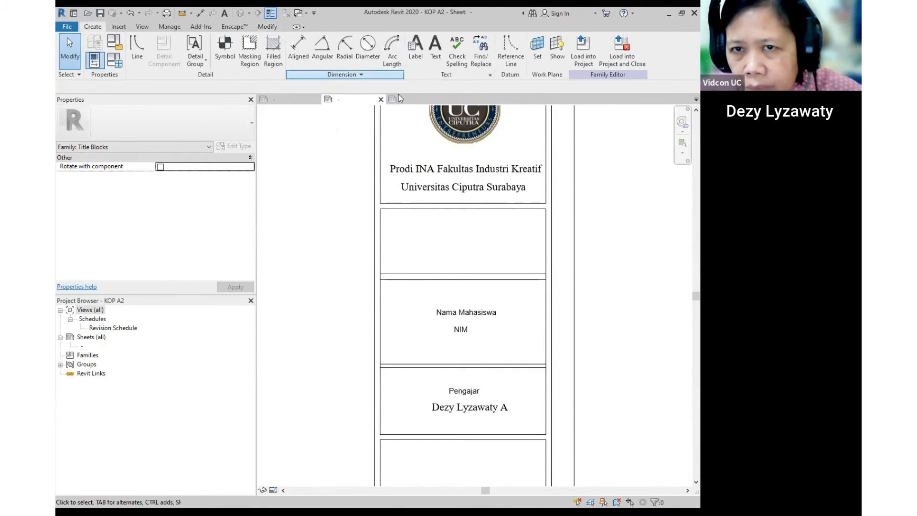
{"action": "left_click", "coordinate": [435, 48]}
{"action": "left_click", "coordinate": [433, 236]}
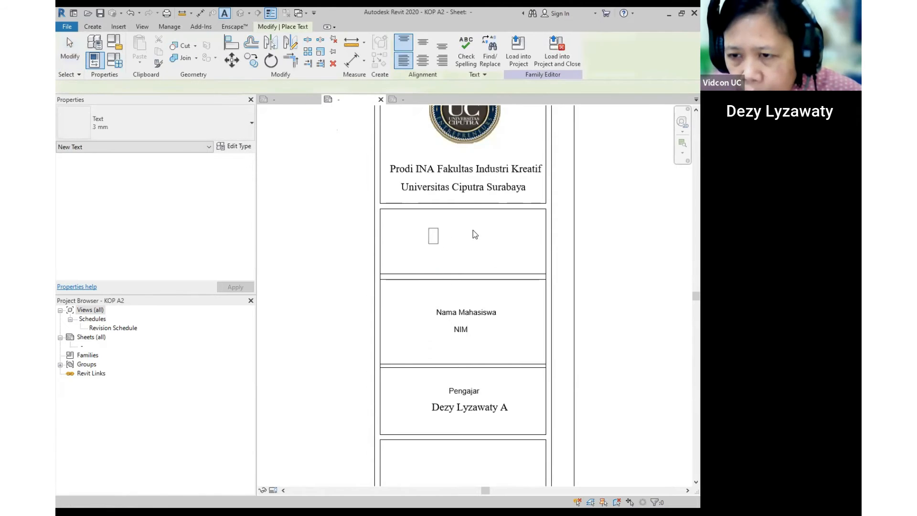
{"action": "type", "text": "Autodesk Revit Project "}
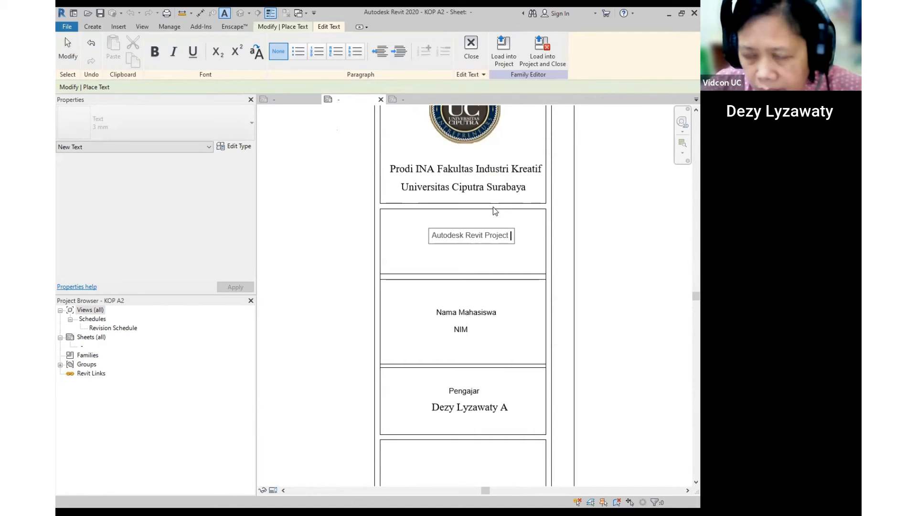
{"action": "type", "text": "Compilation"}
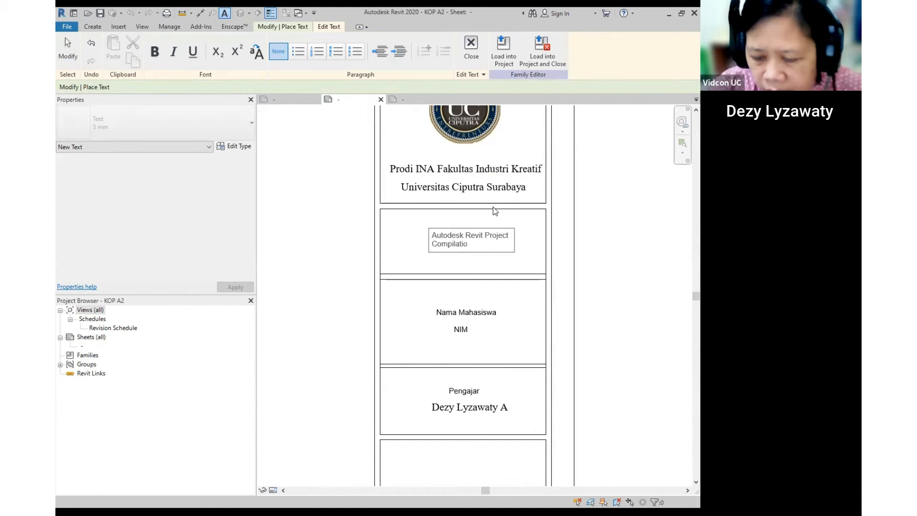
{"action": "left_click", "coordinate": [637, 250]}
{"action": "key", "text": "Escape"}
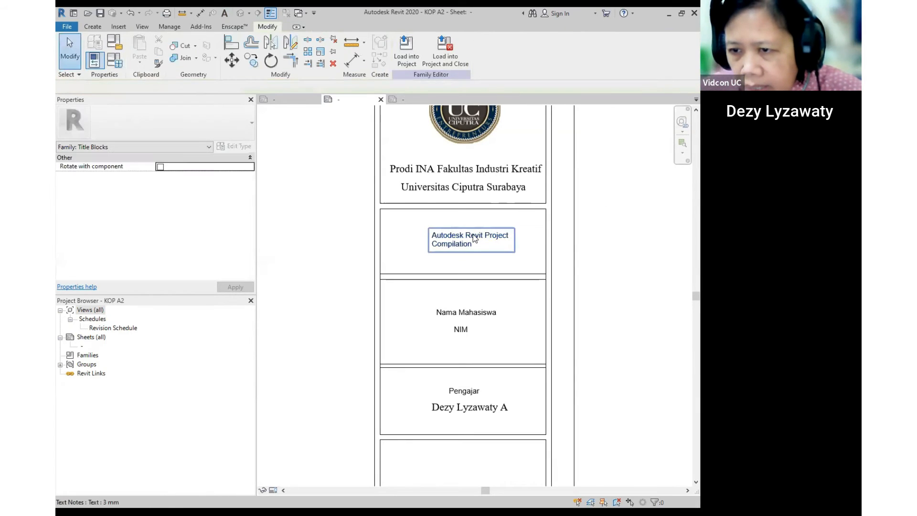
- Centre-align the project title and switch it to the Text 4 mm type
{"action": "left_click", "coordinate": [472, 239]}
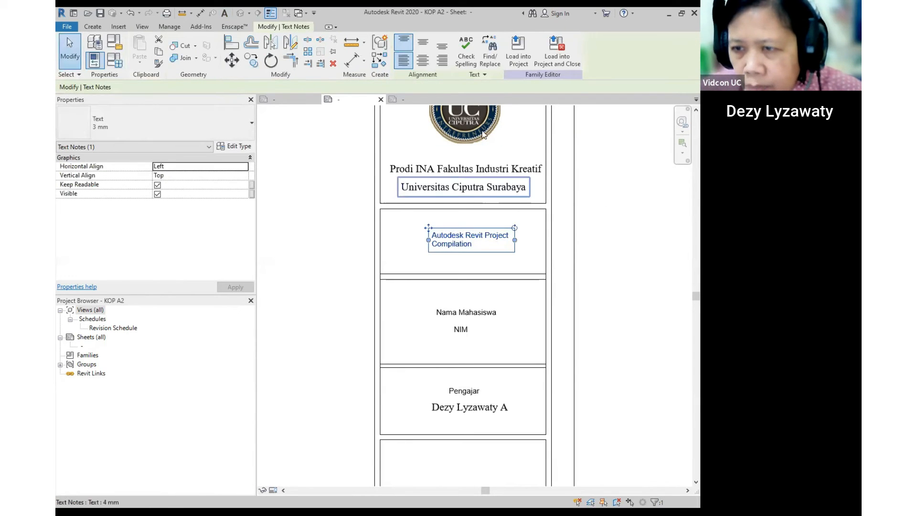
{"action": "left_click", "coordinate": [422, 65]}
{"action": "left_click", "coordinate": [210, 123]}
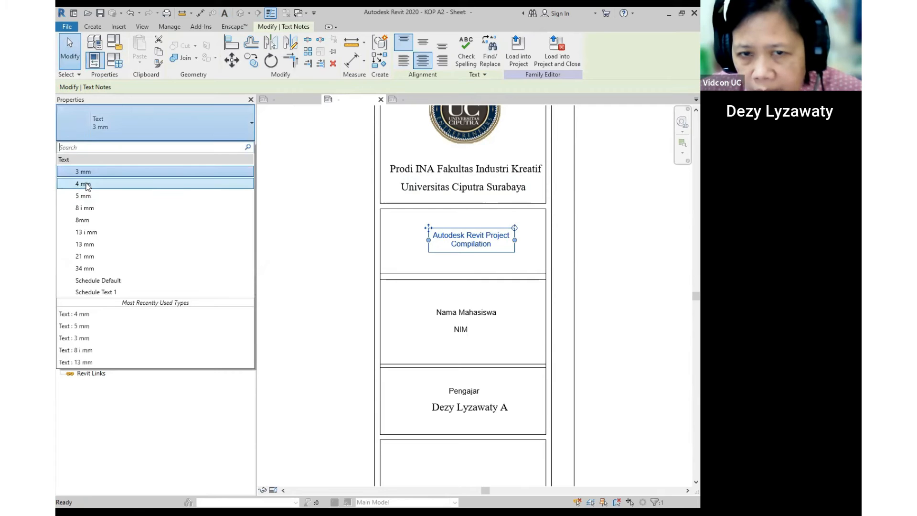
{"action": "left_click", "coordinate": [84, 184]}
{"action": "left_click", "coordinate": [684, 259]}
{"action": "scroll", "coordinate": [668, 274], "scroll_direction": "down", "scroll_amount": 2}
{"action": "middle_click_drag", "start_coordinate": [631, 317], "coordinate": [538, 183]}
{"action": "scroll", "coordinate": [447, 228], "scroll_direction": "up", "scroll_amount": 1}
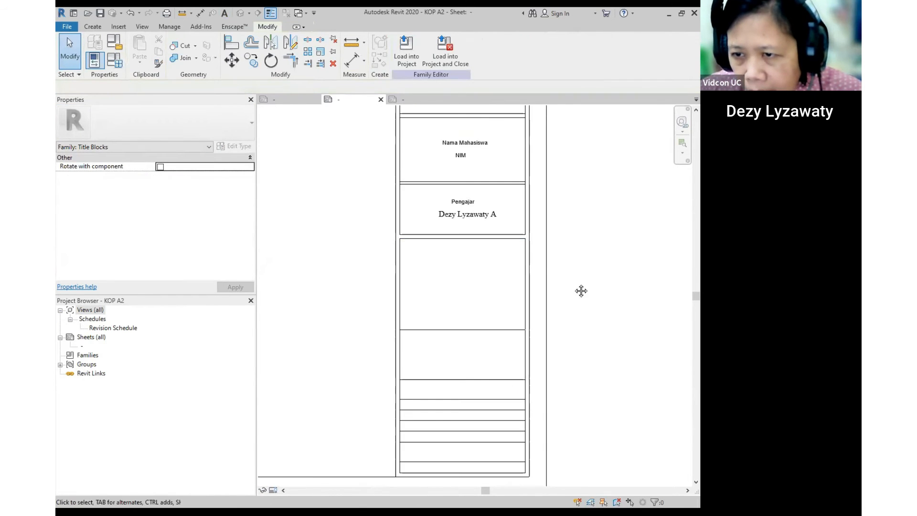
{"action": "middle_click_drag", "start_coordinate": [581, 291], "coordinate": [582, 199]}
{"action": "scroll", "coordinate": [457, 191], "scroll_direction": "up", "scroll_amount": 3}
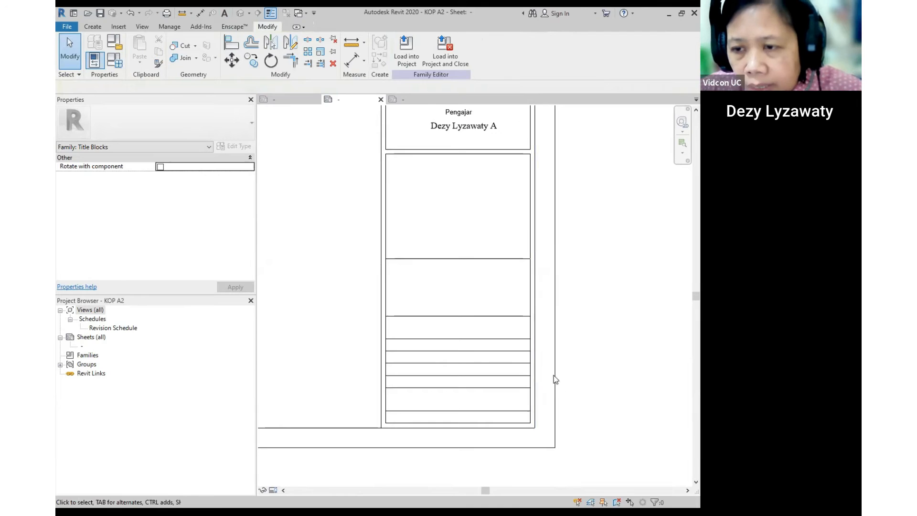
{"action": "middle_click_drag", "start_coordinate": [554, 375], "coordinate": [554, 341]}
{"action": "scroll", "coordinate": [442, 316], "scroll_direction": "up", "scroll_amount": 1}
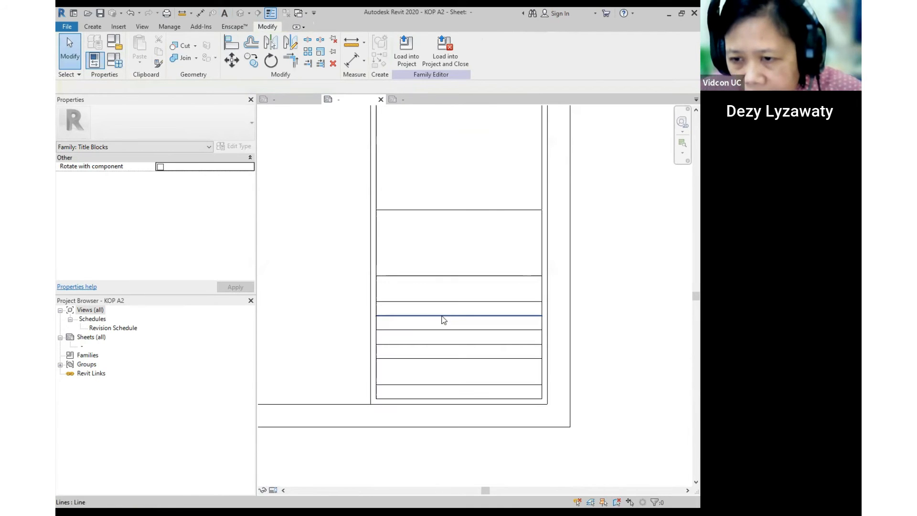
{"action": "left_click", "coordinate": [290, 104]}
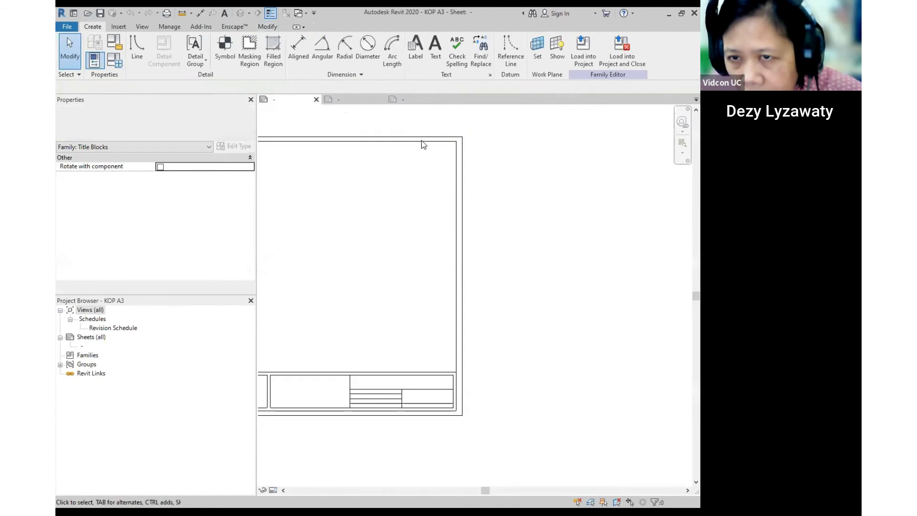
{"action": "left_click", "coordinate": [399, 99]}
{"action": "middle_click_drag", "start_coordinate": [566, 307], "coordinate": [590, 161]}
{"action": "scroll", "coordinate": [424, 259], "scroll_direction": "up", "scroll_amount": 2}
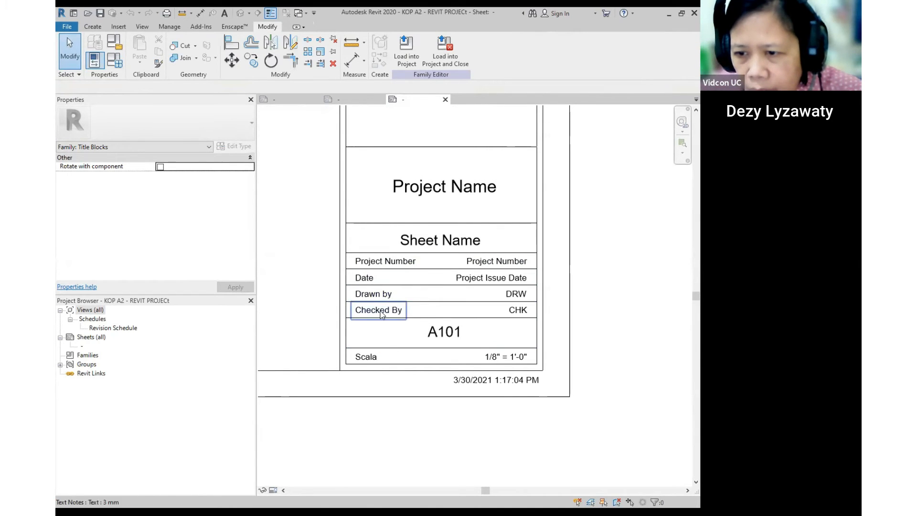
{"action": "key", "text": "ctrl"}
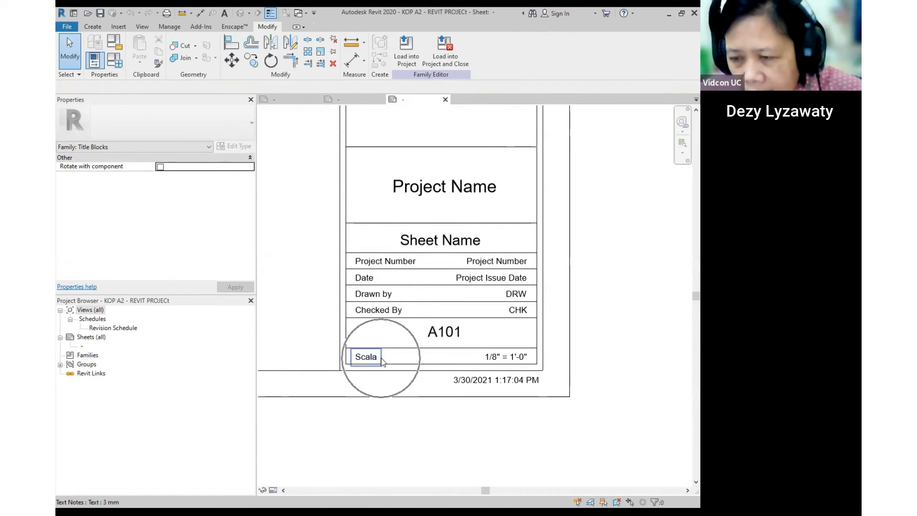
{"action": "key", "text": "ctrl"}
{"action": "key", "text": "ctrl"}
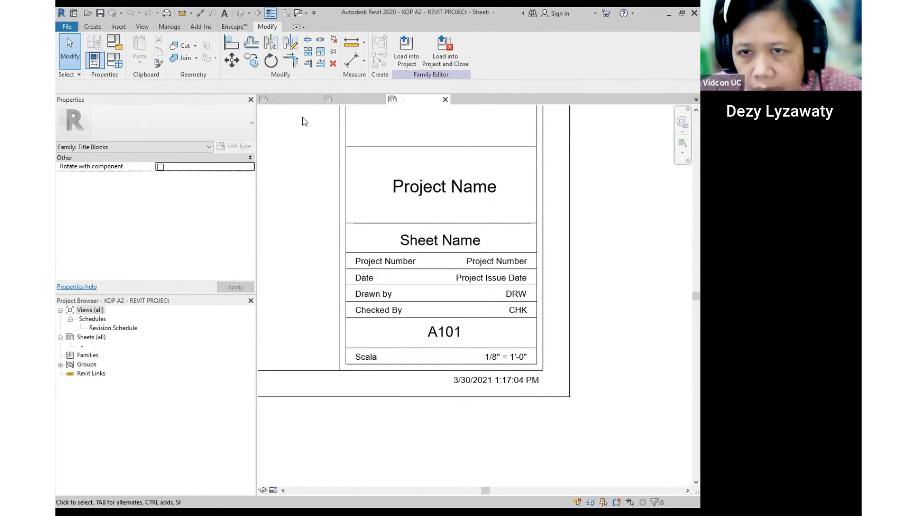
{"action": "left_click", "coordinate": [354, 99]}
{"action": "scroll", "coordinate": [481, 345], "scroll_direction": "down", "scroll_amount": 3}
{"action": "mouse_move", "coordinate": [467, 283]}
{"action": "middle_mouse_down"}
{"action": "mouse_move", "coordinate": [447, 315]}
{"action": "mouse_move", "coordinate": [466, 320]}
{"action": "mouse_move", "coordinate": [467, 283]}
{"action": "middle_mouse_up"}
{"action": "scroll", "coordinate": [447, 316], "scroll_direction": "up", "scroll_amount": 2}
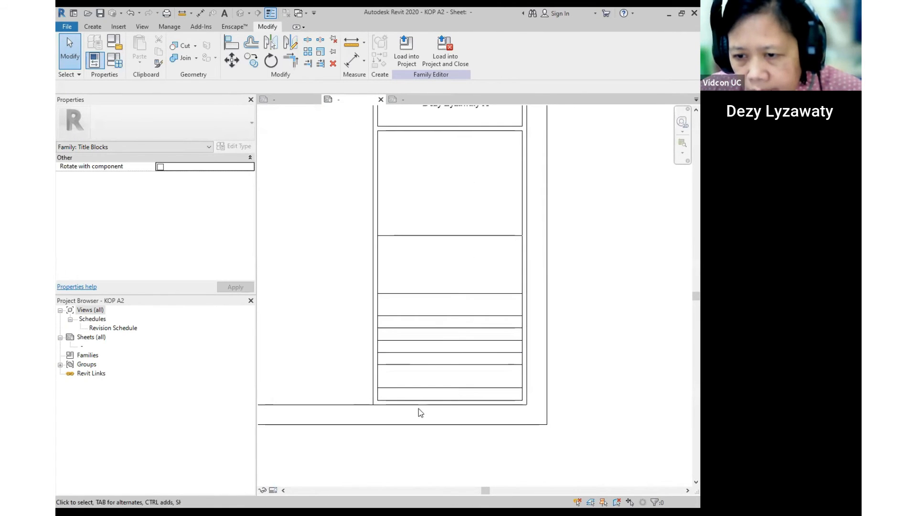
{"action": "scroll", "coordinate": [419, 409], "scroll_direction": "up", "scroll_amount": 2}
{"action": "scroll", "coordinate": [419, 391], "scroll_direction": "up", "scroll_amount": 1}
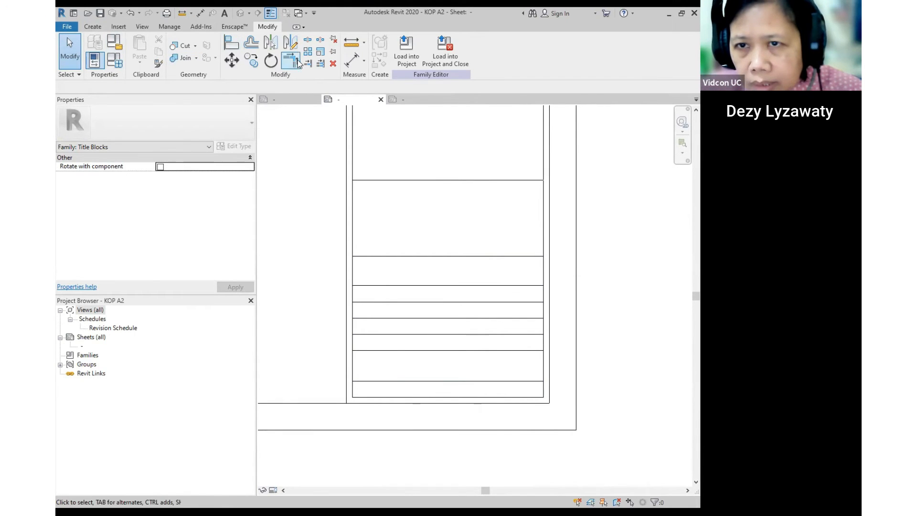
{"action": "left_click", "coordinate": [93, 27]}
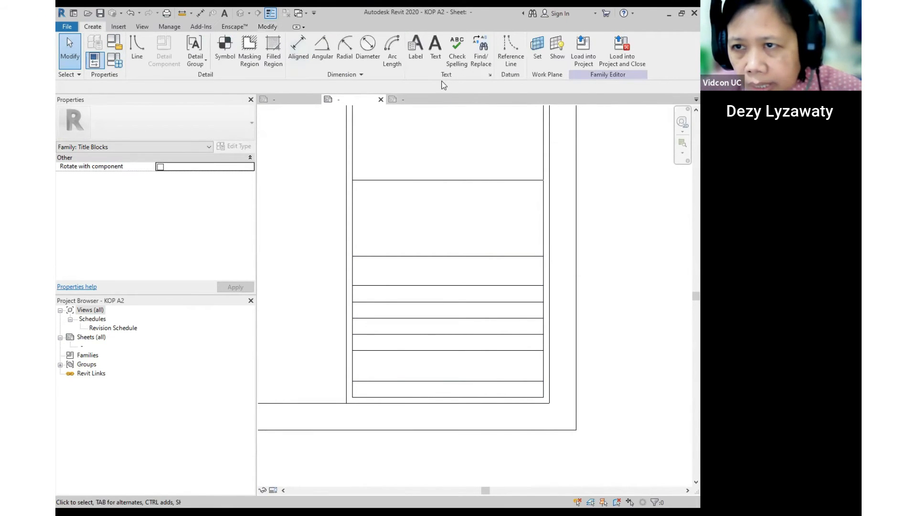
- Place a 'Date' text note in the first empty row and nudge it up into place
{"action": "left_click", "coordinate": [437, 57]}
{"action": "scroll", "coordinate": [357, 292], "scroll_direction": "up", "scroll_amount": 1}
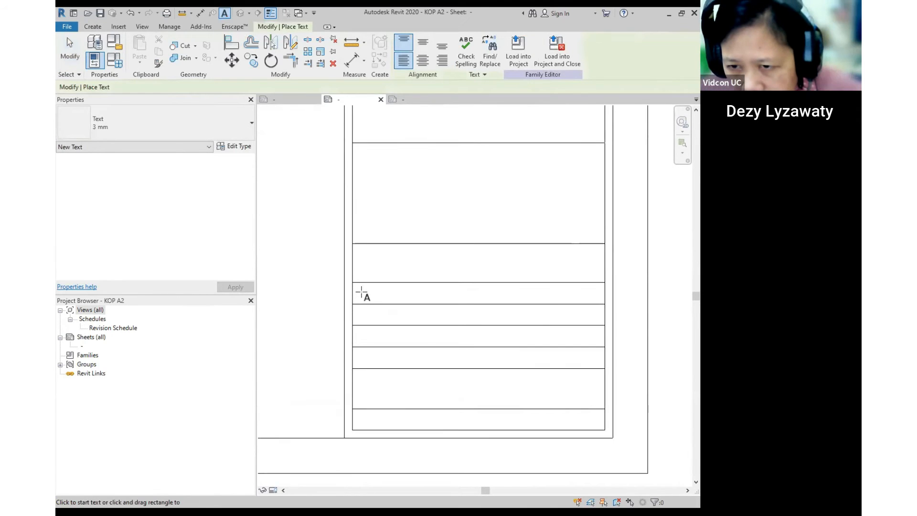
{"action": "left_click", "coordinate": [363, 292]}
{"action": "type", "text": "Date"}
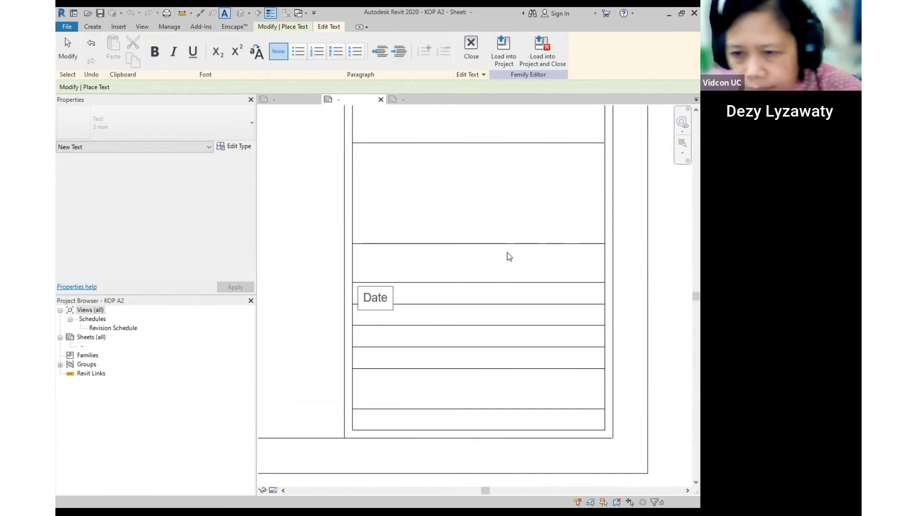
{"action": "left_click", "coordinate": [512, 239]}
{"action": "key", "text": "Escape"}
{"action": "left_click", "coordinate": [360, 289]}
{"action": "left_click_drag", "start_coordinate": [359, 289], "coordinate": [359, 284]}
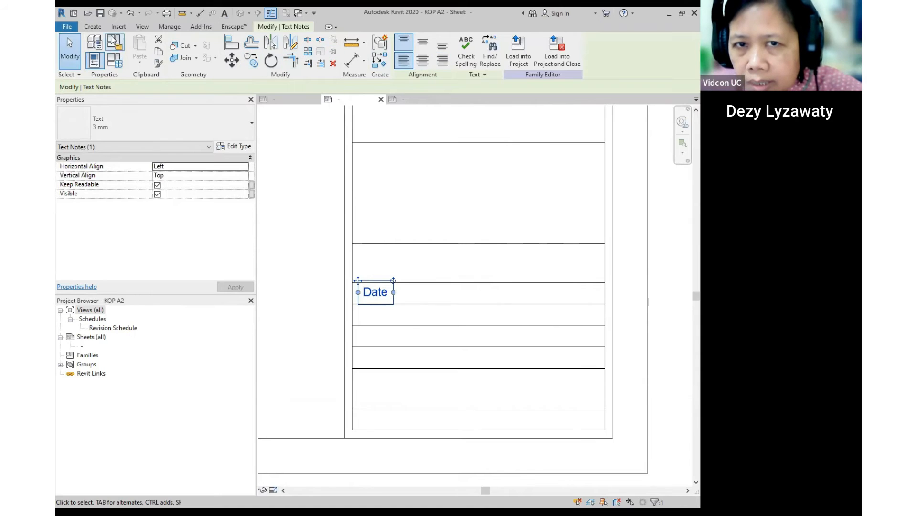
- Add a 'Drawn By' text note in the row below Date and nudge it up
{"action": "left_click", "coordinate": [92, 26]}
{"action": "left_click", "coordinate": [435, 46]}
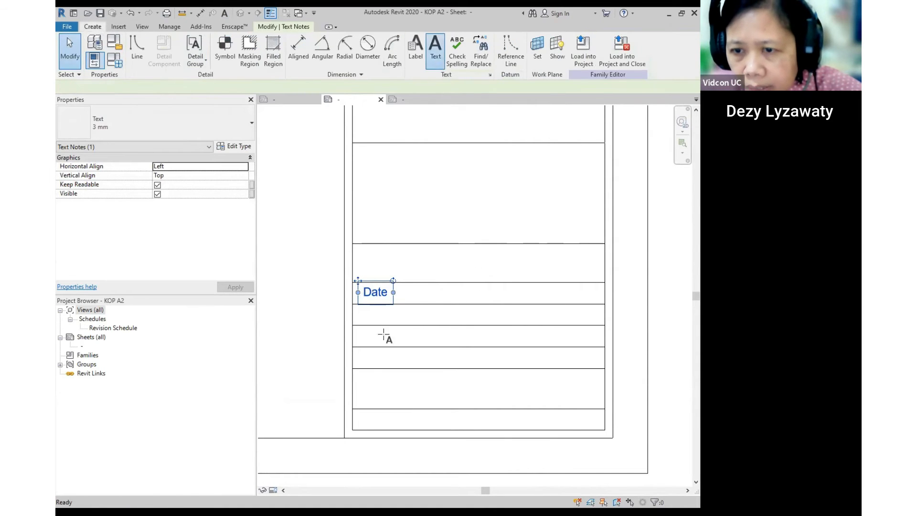
{"action": "left_click", "coordinate": [366, 314]}
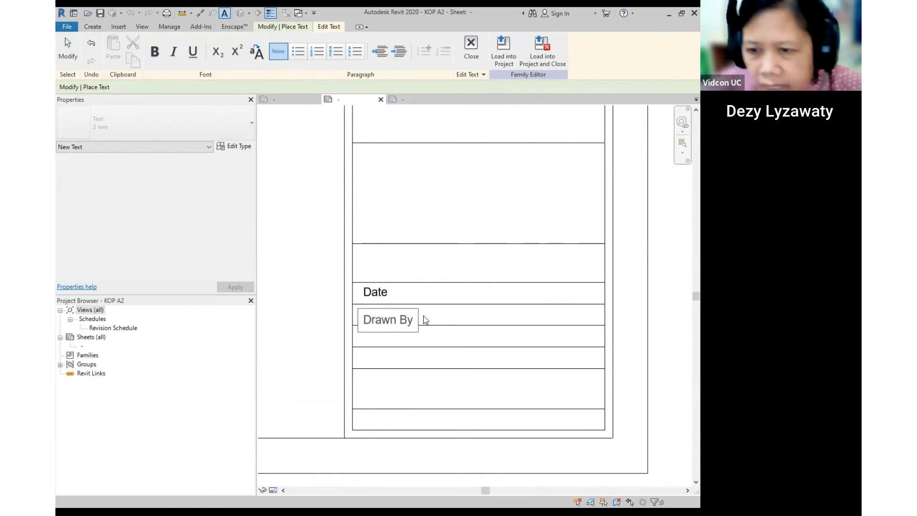
{"action": "left_click", "coordinate": [463, 293]}
{"action": "key", "text": "Escape"}
{"action": "key", "text": "Escape"}
{"action": "left_click", "coordinate": [395, 319]}
{"action": "left_click_drag", "start_coordinate": [358, 302], "coordinate": [358, 296]}
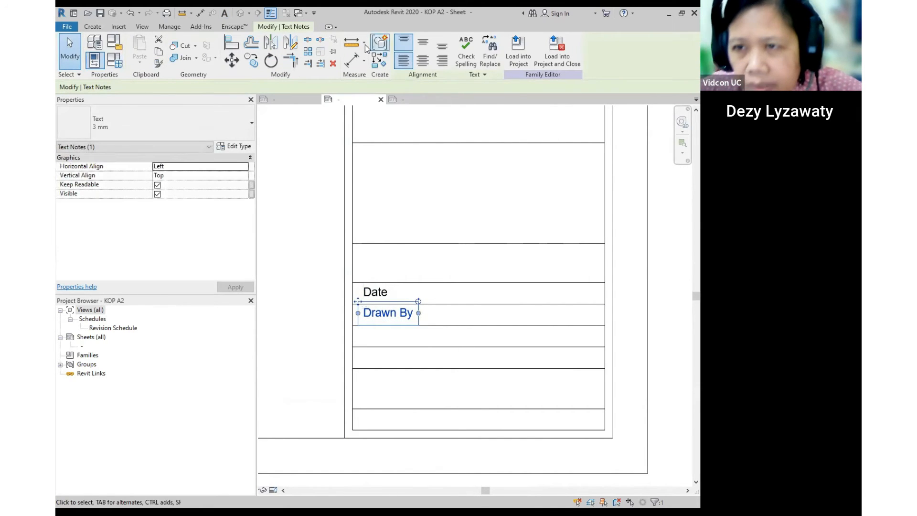
- Add a 'Checked' text note in the next row down, fixing the typo, and align it
{"action": "left_click", "coordinate": [96, 28]}
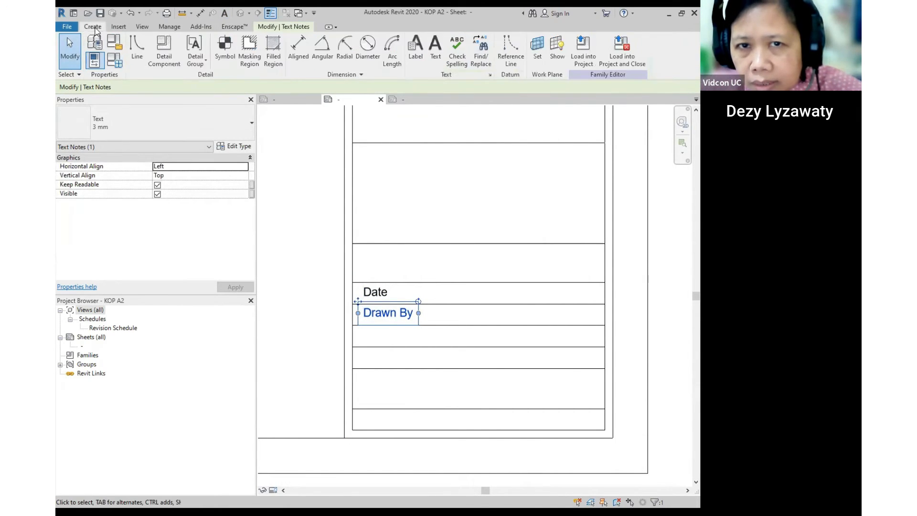
{"action": "left_click", "coordinate": [436, 47]}
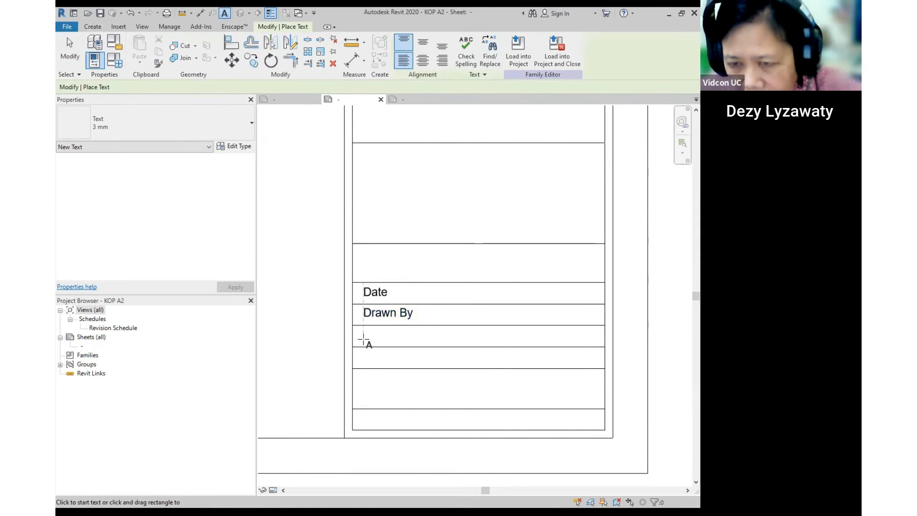
{"action": "left_click", "coordinate": [363, 339]}
{"action": "type", "text": "C"}
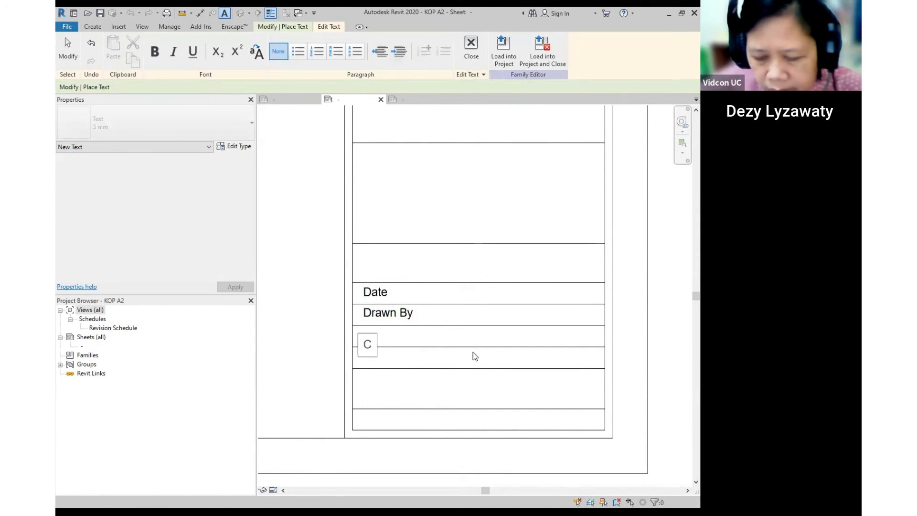
{"action": "type", "text": "kec"}
{"action": "key", "text": "BackSpace"}
{"action": "key", "text": "BackSpace"}
{"action": "key", "text": "BackSpace"}
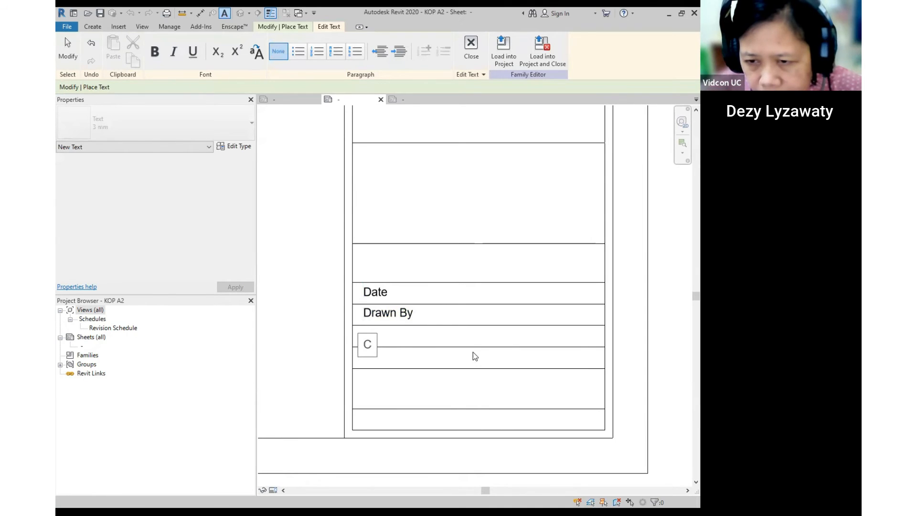
{"action": "type", "text": "hecked"}
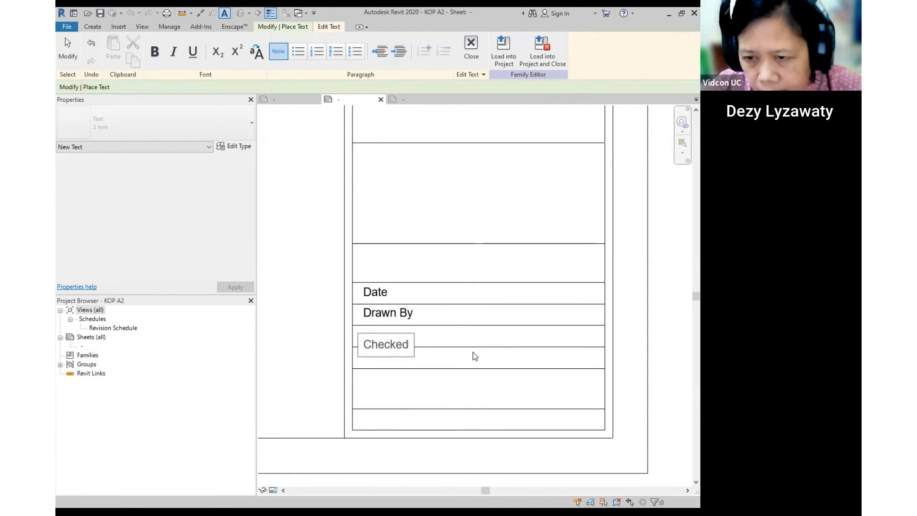
{"action": "left_click", "coordinate": [436, 345]}
{"action": "key", "text": "Escape"}
{"action": "key", "text": "Escape"}
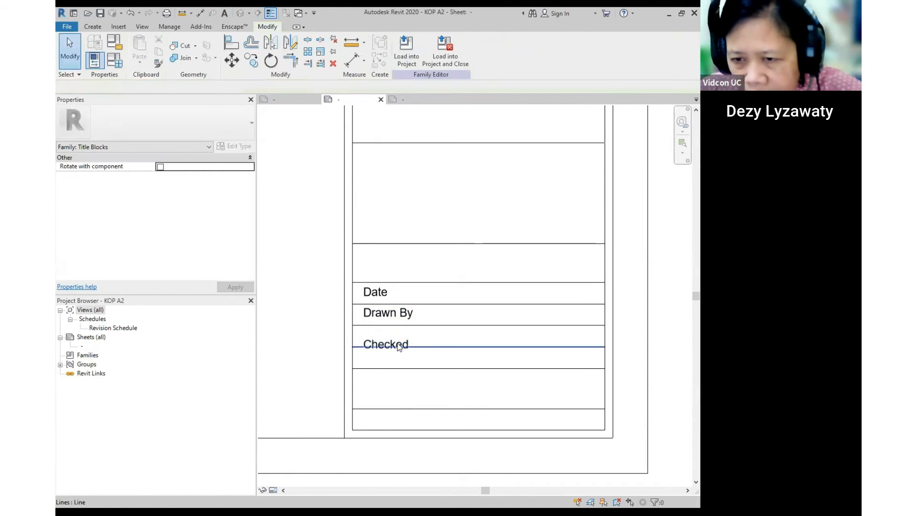
{"action": "left_click", "coordinate": [366, 340]}
{"action": "left_click_drag", "start_coordinate": [365, 340], "coordinate": [364, 328]}
- Move the Checked and Drawn By notes down one row each, freeing the row below Date
{"action": "middle_click_drag", "start_coordinate": [422, 342], "coordinate": [419, 334]}
{"action": "left_click_drag", "start_coordinate": [354, 318], "coordinate": [352, 337], "text": "ctrl"}
{"action": "left_click", "coordinate": [363, 304]}
{"action": "left_click_drag", "start_coordinate": [355, 293], "coordinate": [351, 314], "text": "ctrl"}
{"action": "left_click", "coordinate": [444, 328]}
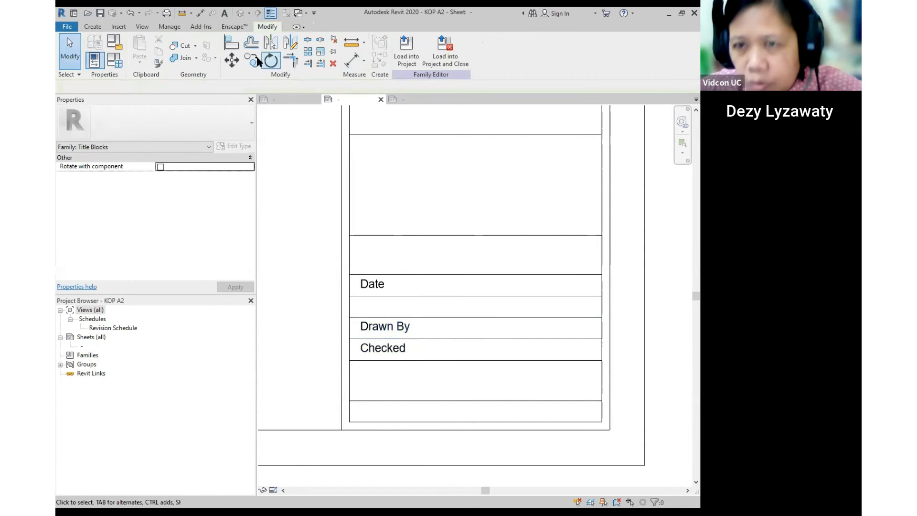
- Add a 'Design By' text note in the row directly below Date
{"action": "left_click", "coordinate": [93, 27]}
{"action": "left_click", "coordinate": [435, 47]}
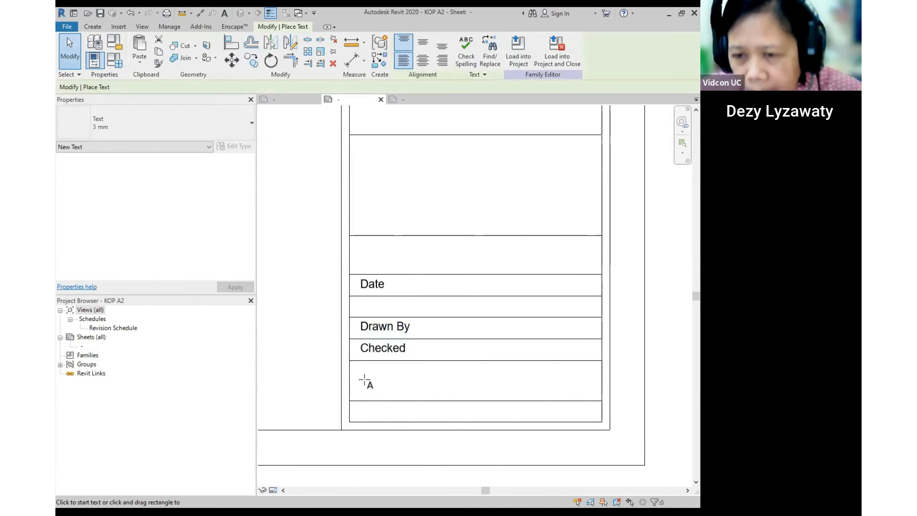
{"action": "scroll", "coordinate": [365, 381], "scroll_direction": "up", "scroll_amount": 1}
{"action": "left_click", "coordinate": [358, 281]}
{"action": "type", "text": "Design By"}
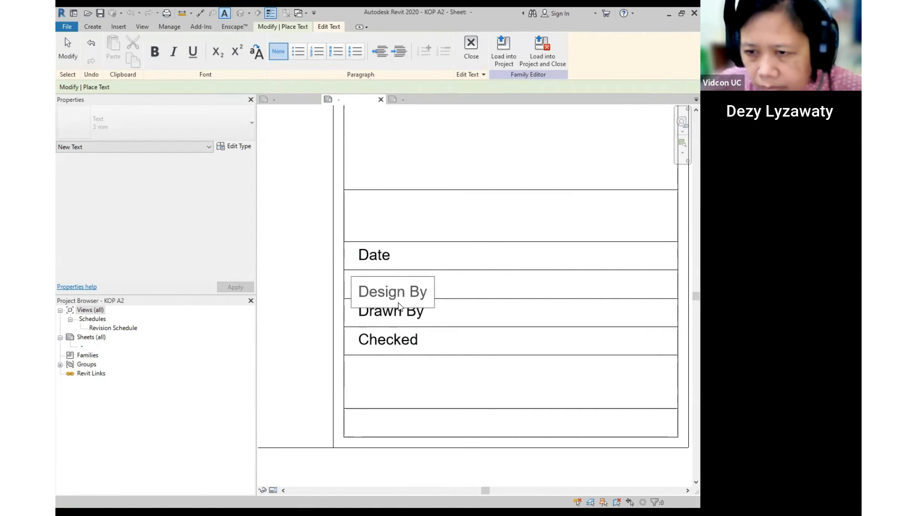
{"action": "left_click", "coordinate": [429, 315]}
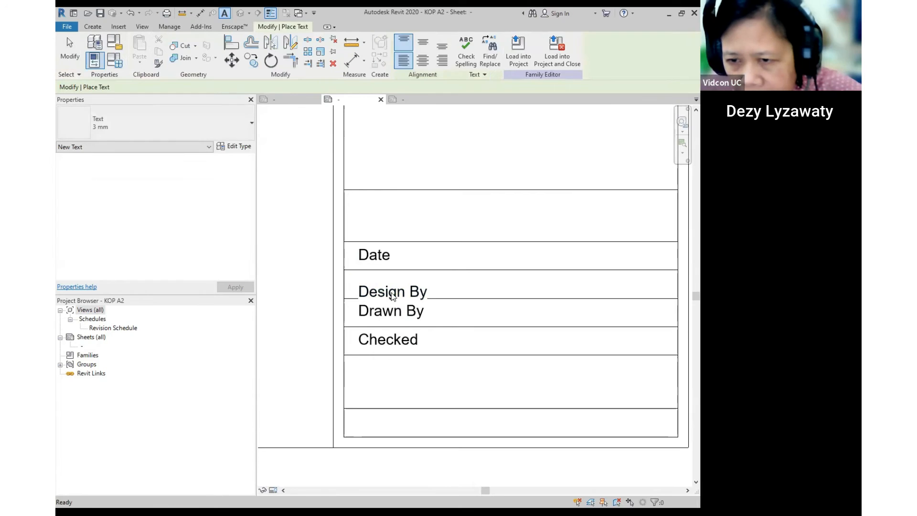
{"action": "mouse_move", "coordinate": [345, 278]}
{"action": "left_mouse_down"}
{"action": "mouse_move", "coordinate": [353, 271]}
{"action": "mouse_move", "coordinate": [345, 270]}
{"action": "left_mouse_up"}
{"action": "key", "text": "Escape"}
- Reframe the view on the title block table rows to check the labels
{"action": "scroll", "coordinate": [351, 262], "scroll_direction": "down", "scroll_amount": 5}
{"action": "middle_click_drag", "start_coordinate": [498, 327], "coordinate": [441, 319]}
{"action": "scroll", "coordinate": [483, 310], "scroll_direction": "up", "scroll_amount": 2}
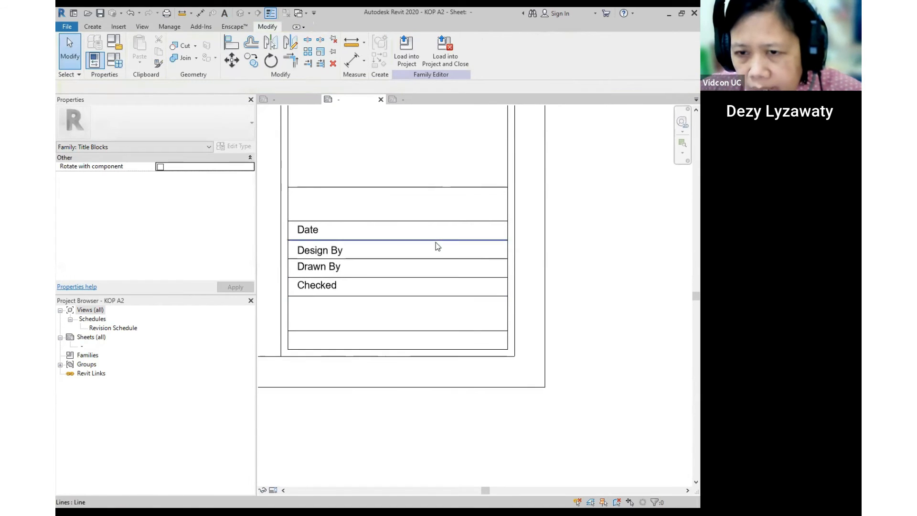
{"action": "middle_click_drag", "start_coordinate": [410, 205], "coordinate": [420, 214]}
{"action": "middle_click_drag", "start_coordinate": [495, 226], "coordinate": [485, 270]}
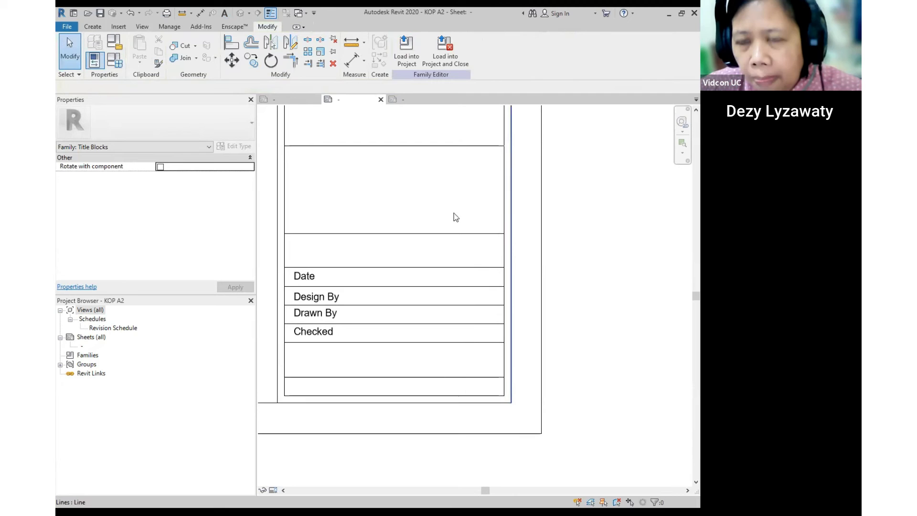
{"action": "left_click", "coordinate": [98, 27]}
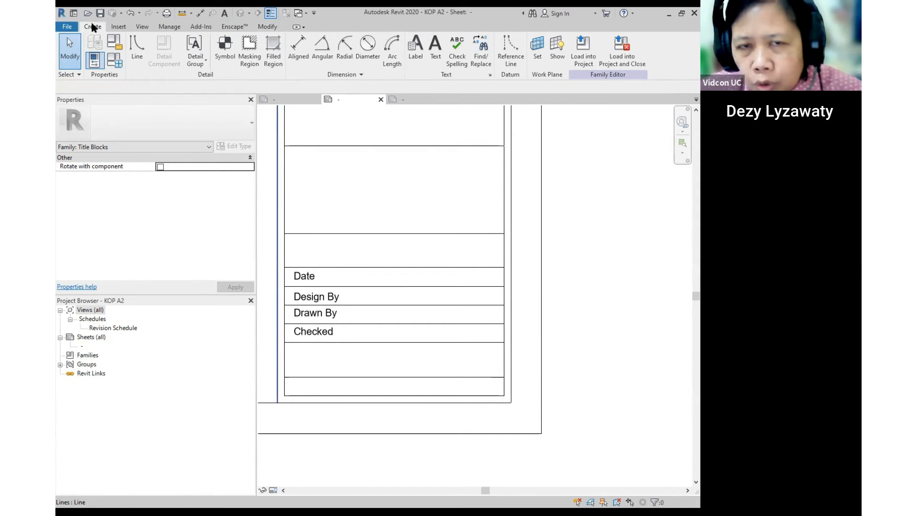
- Add a Drawn By parameter label (DRW) and move it into the Drawn By row
{"action": "left_click", "coordinate": [413, 47]}
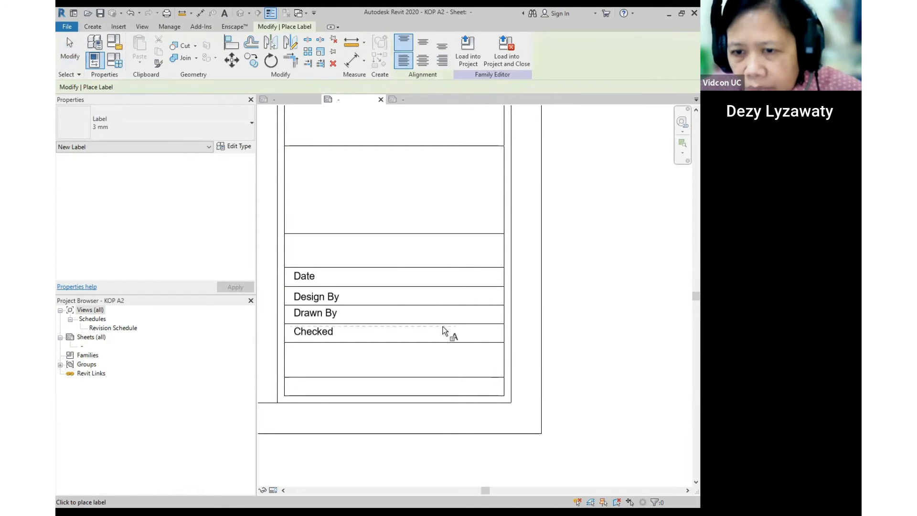
{"action": "left_click", "coordinate": [416, 281]}
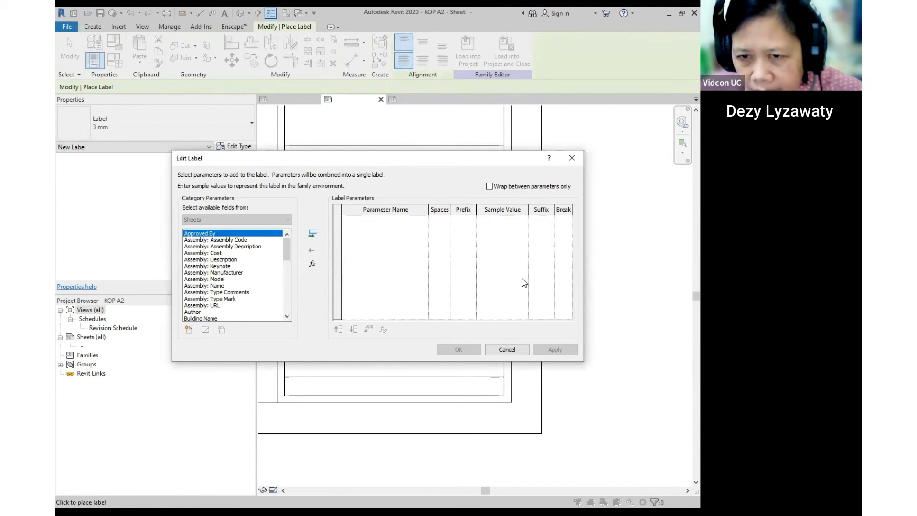
{"action": "left_click_drag", "start_coordinate": [385, 245], "coordinate": [391, 275]}
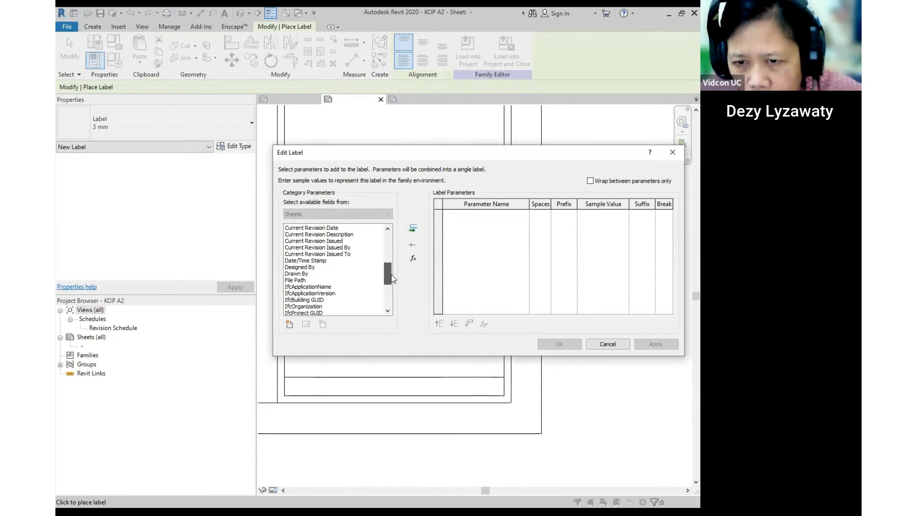
{"action": "left_click", "coordinate": [293, 273]}
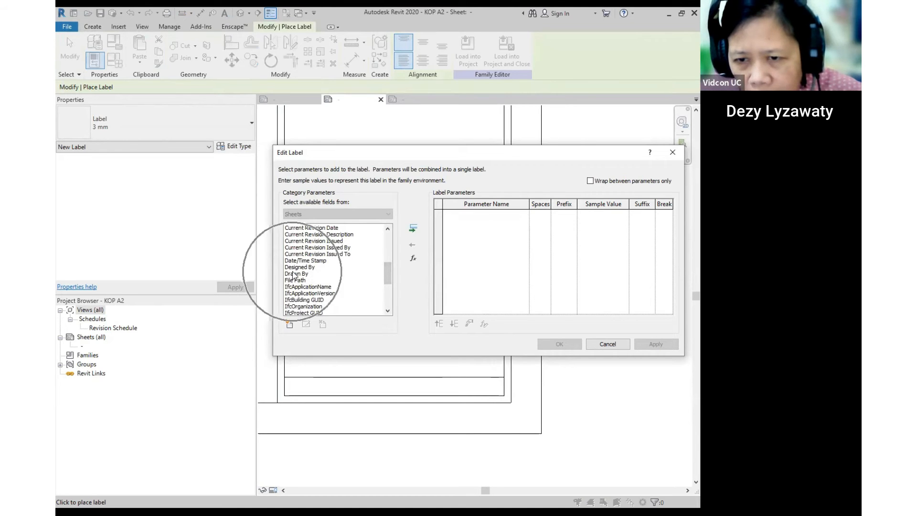
{"action": "left_click", "coordinate": [414, 228]}
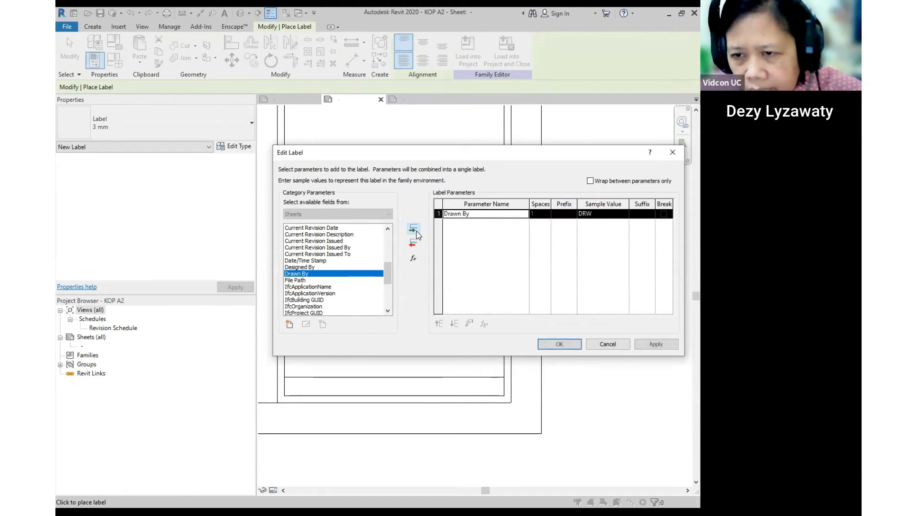
{"action": "left_click", "coordinate": [573, 344]}
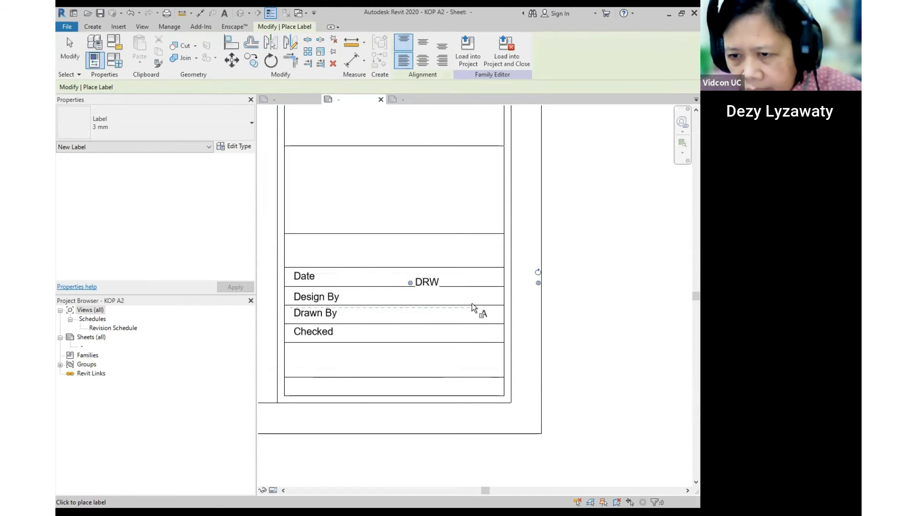
{"action": "scroll", "coordinate": [473, 307], "scroll_direction": "up", "scroll_amount": 1}
{"action": "key", "text": "Escape"}
{"action": "left_click", "coordinate": [410, 279]}
{"action": "left_click_drag", "start_coordinate": [407, 283], "coordinate": [386, 307]}
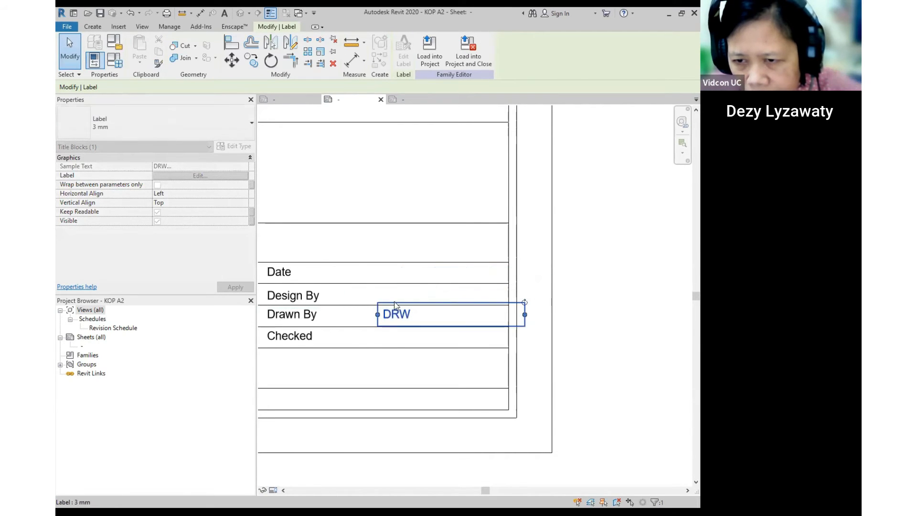
{"action": "left_click", "coordinate": [583, 250]}
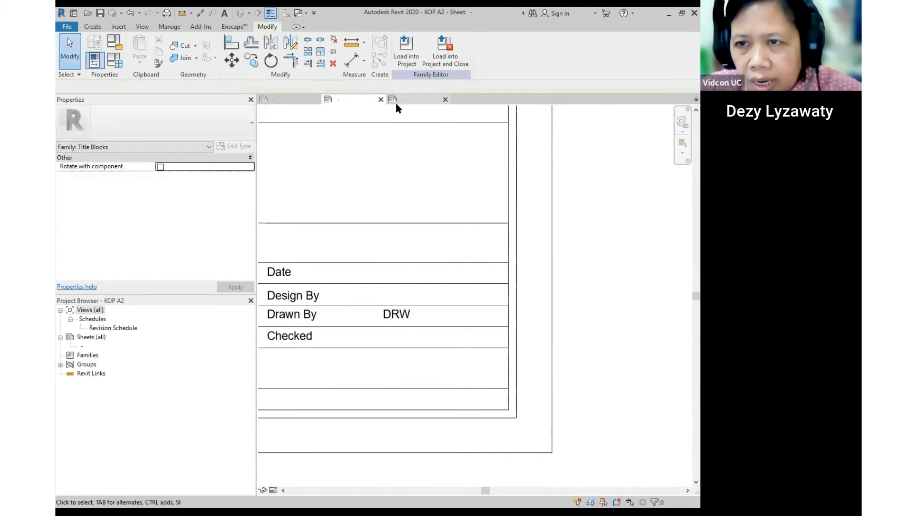
- Add a Checked By parameter label (CHK) in the Checked row and nudge it into alignment
{"action": "left_click", "coordinate": [93, 27]}
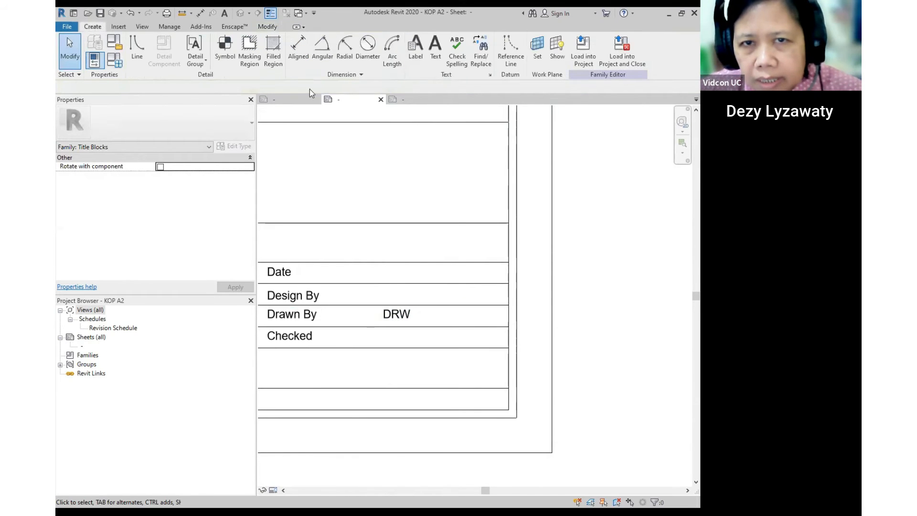
{"action": "left_click", "coordinate": [417, 53]}
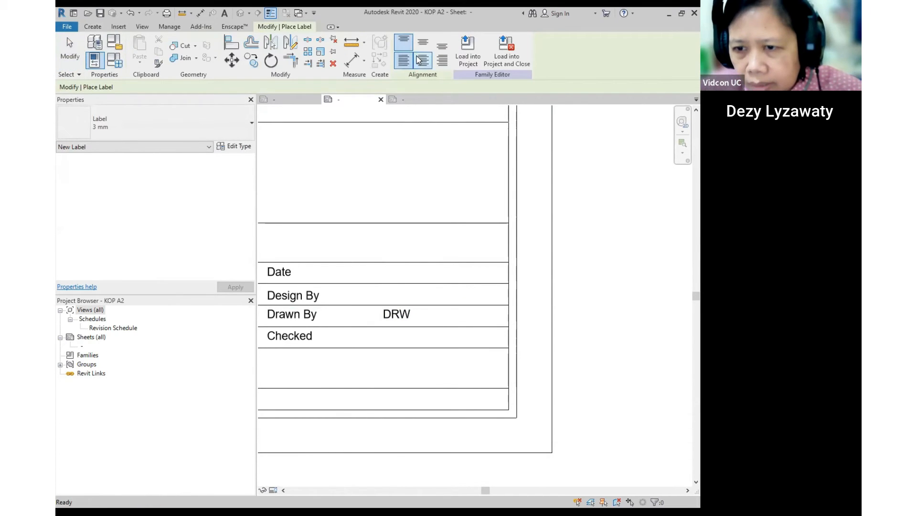
{"action": "left_click", "coordinate": [382, 337]}
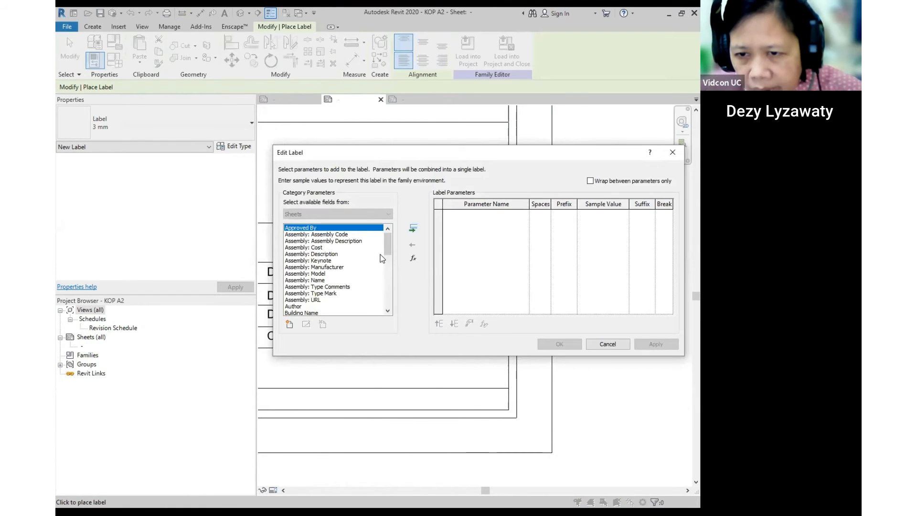
{"action": "mouse_move", "coordinate": [386, 253]}
{"action": "left_mouse_down"}
{"action": "mouse_move", "coordinate": [389, 278]}
{"action": "mouse_move", "coordinate": [390, 266]}
{"action": "left_mouse_up"}
{"action": "left_click", "coordinate": [310, 260]}
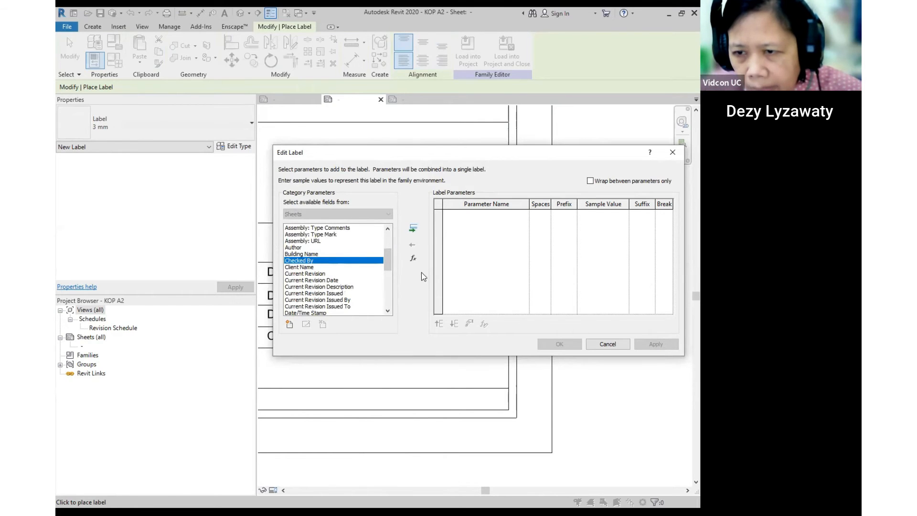
{"action": "left_click", "coordinate": [413, 230]}
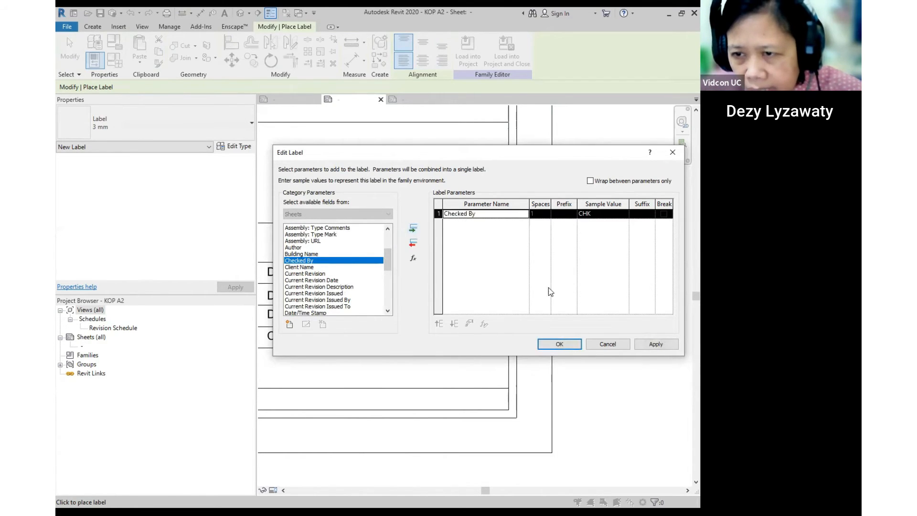
{"action": "left_click", "coordinate": [547, 344]}
{"action": "scroll", "coordinate": [430, 356], "scroll_direction": "up", "scroll_amount": 2}
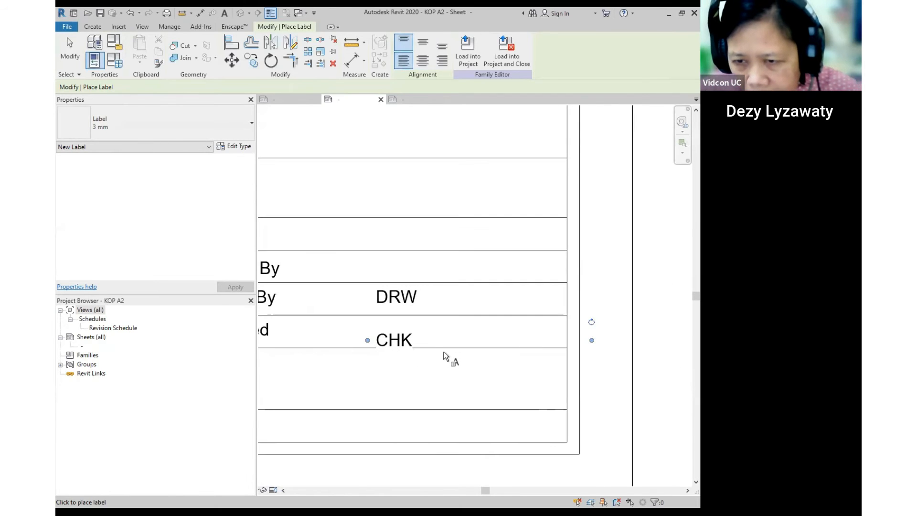
{"action": "key", "text": "Escape"}
{"action": "left_click", "coordinate": [373, 331]}
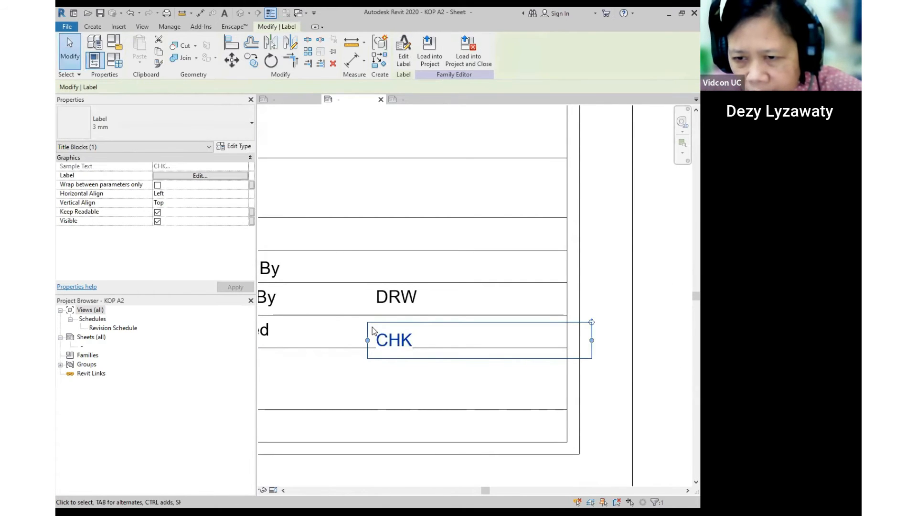
{"action": "left_click_drag", "start_coordinate": [374, 325], "coordinate": [377, 314]}
{"action": "scroll", "coordinate": [440, 311], "scroll_direction": "down", "scroll_amount": 3}
{"action": "key", "text": "Escape"}
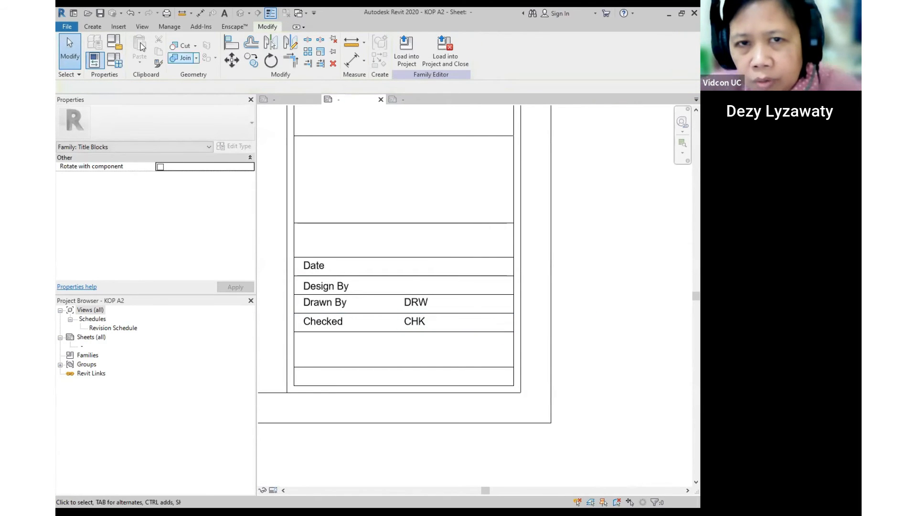
- Place a Designed By parameter label (DSG) in the Design By row
{"action": "left_click", "coordinate": [93, 27]}
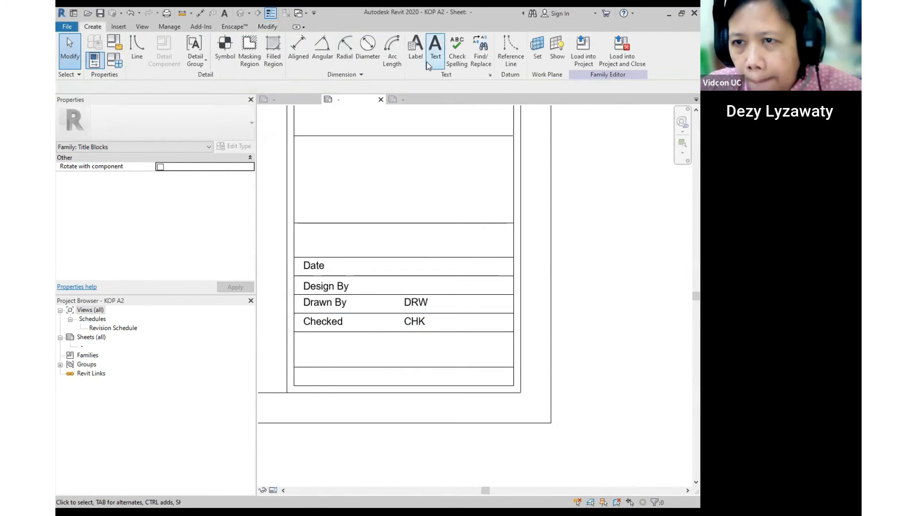
{"action": "left_click", "coordinate": [415, 47]}
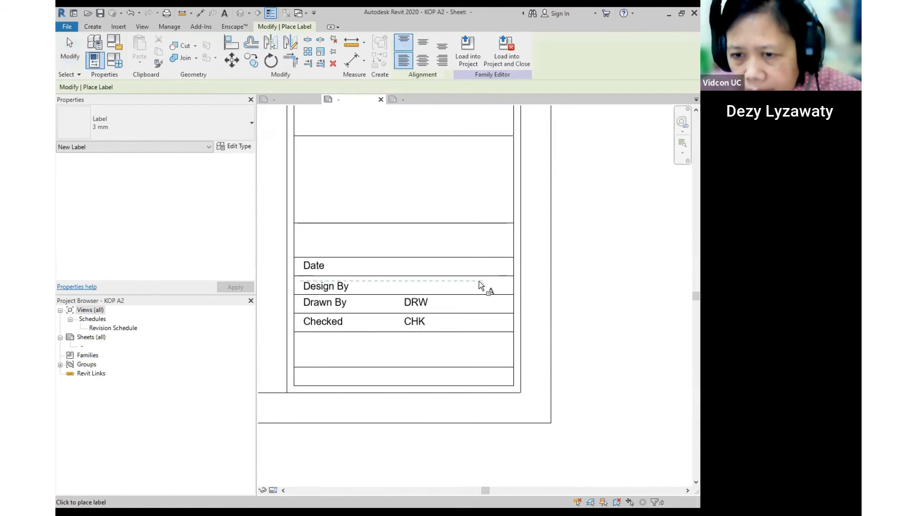
{"action": "left_click", "coordinate": [376, 271]}
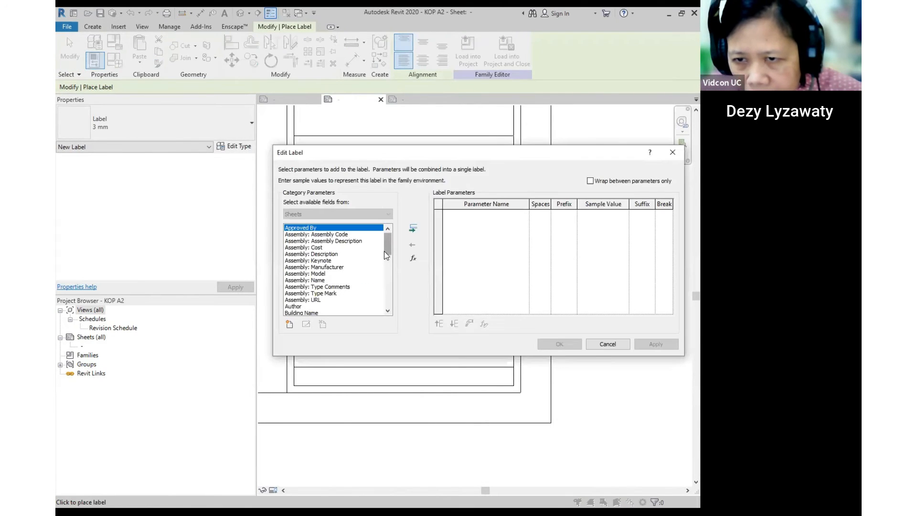
{"action": "left_click_drag", "start_coordinate": [386, 254], "coordinate": [388, 279]}
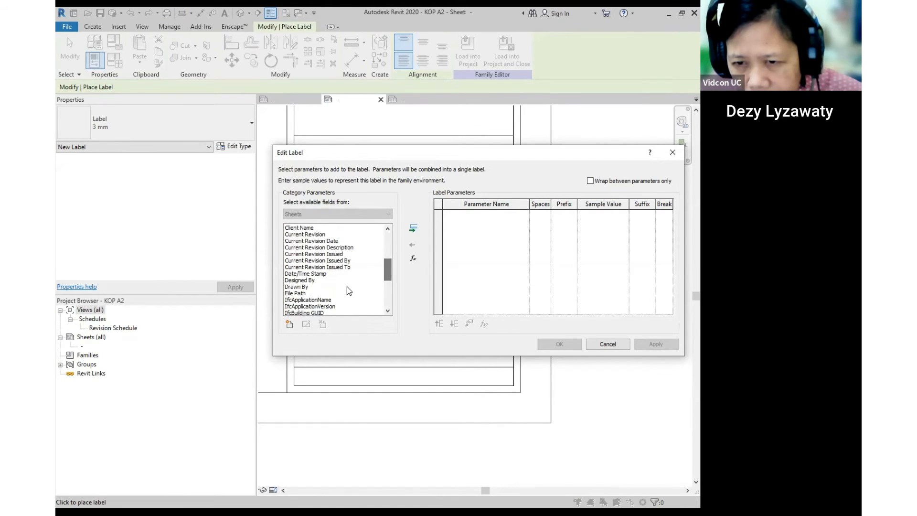
{"action": "left_click", "coordinate": [305, 279]}
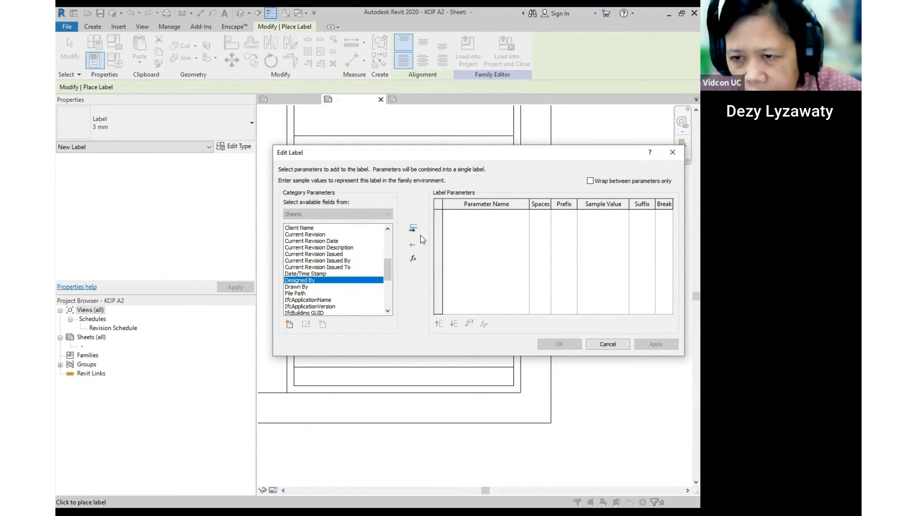
{"action": "left_click", "coordinate": [413, 228]}
{"action": "left_click", "coordinate": [560, 344]}
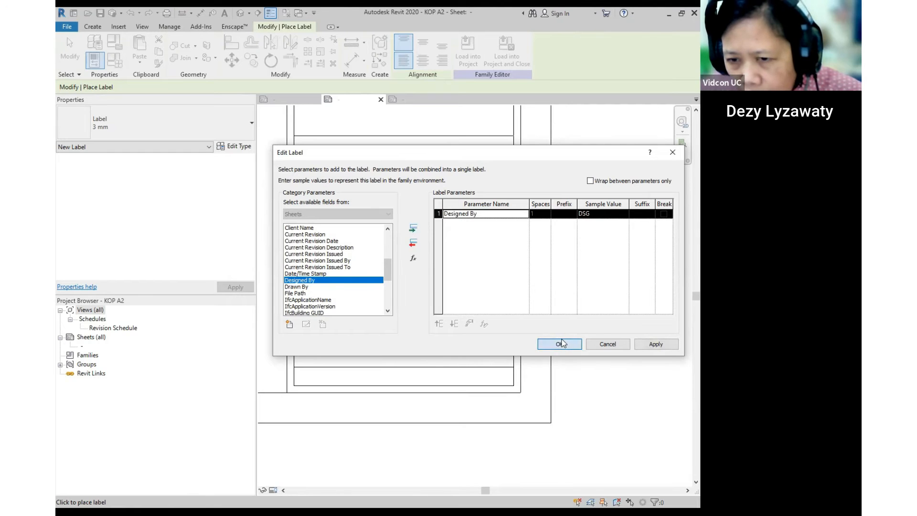
{"action": "scroll", "coordinate": [429, 285], "scroll_direction": "up", "scroll_amount": 2}
{"action": "key", "text": "Escape"}
{"action": "scroll", "coordinate": [429, 284], "scroll_direction": "down", "scroll_amount": 2}
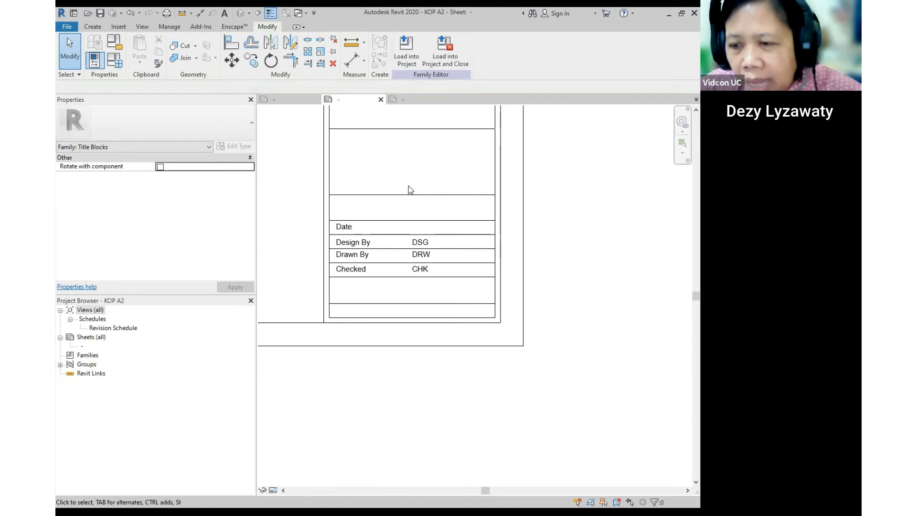
- Add a Date/Time Stamp label below the table and shift it right into the bottom strip
{"action": "left_click", "coordinate": [94, 28]}
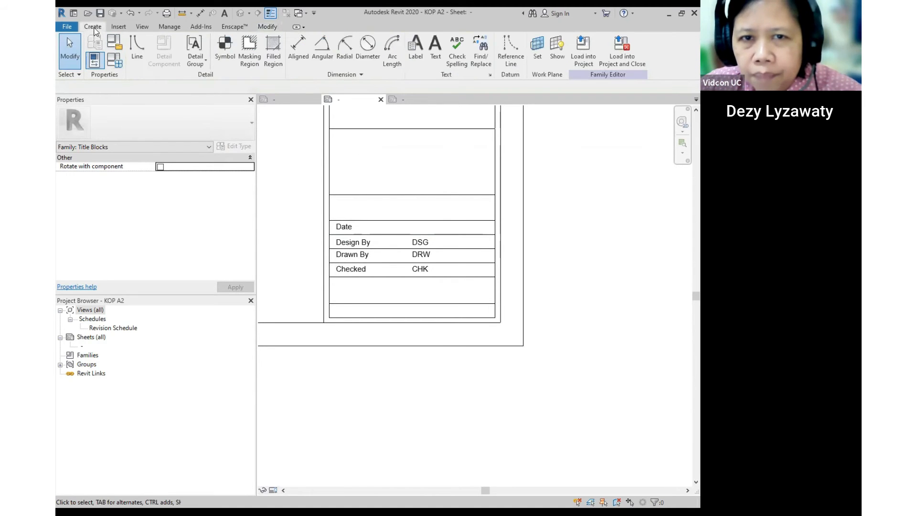
{"action": "left_click", "coordinate": [415, 58]}
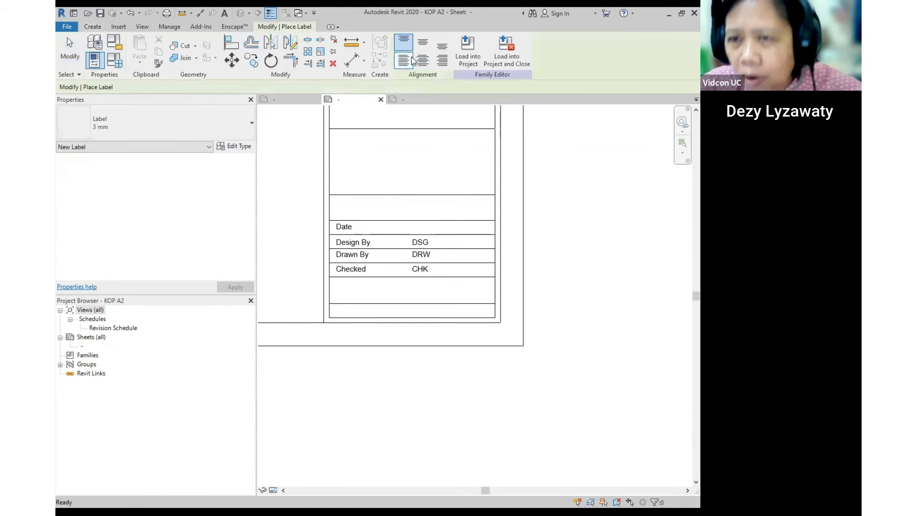
{"action": "scroll", "coordinate": [438, 323], "scroll_direction": "up", "scroll_amount": 3}
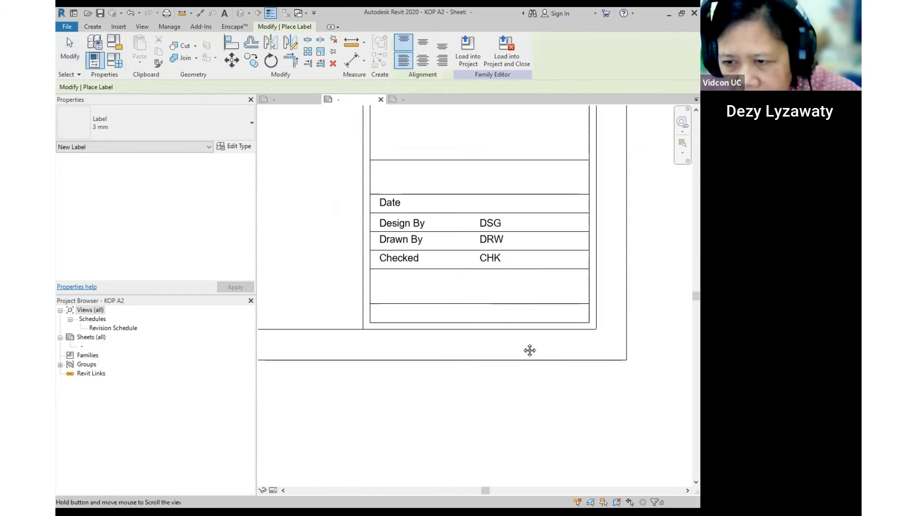
{"action": "left_click", "coordinate": [482, 340]}
{"action": "left_click_drag", "start_coordinate": [389, 246], "coordinate": [389, 273]}
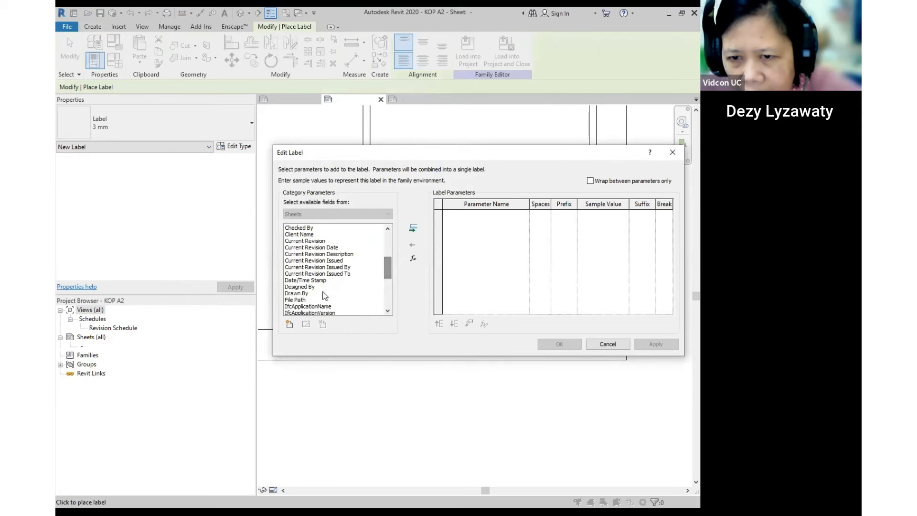
{"action": "left_click", "coordinate": [314, 281]}
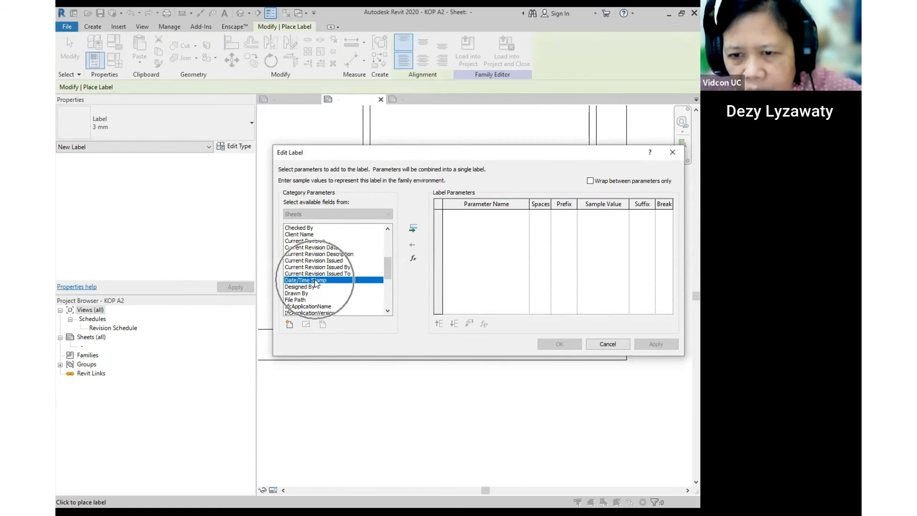
{"action": "left_click", "coordinate": [413, 229]}
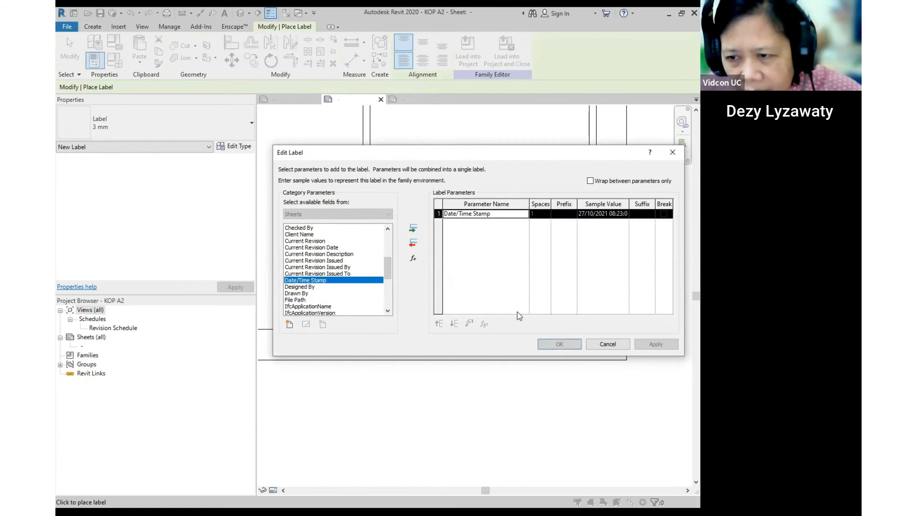
{"action": "left_click", "coordinate": [558, 343]}
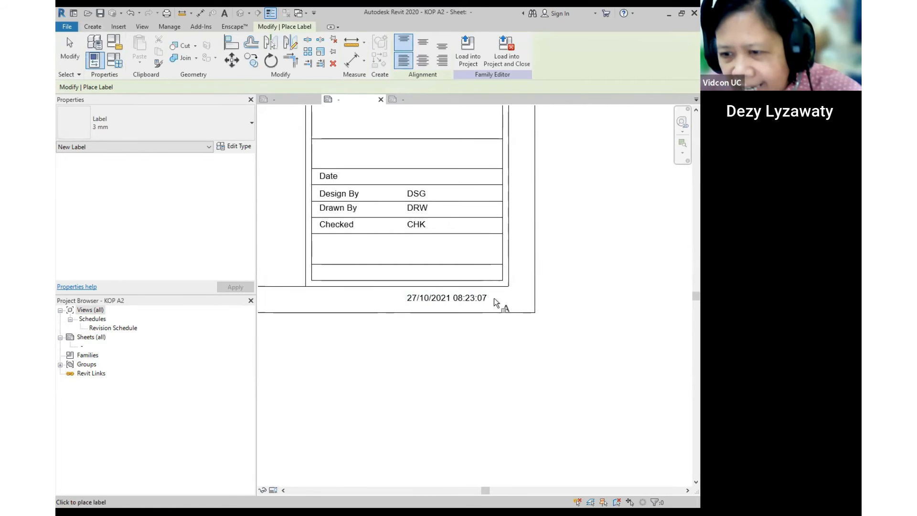
{"action": "left_click", "coordinate": [494, 299]}
{"action": "scroll", "coordinate": [464, 299], "scroll_direction": "up", "scroll_amount": 2}
{"action": "left_click_drag", "start_coordinate": [489, 290], "coordinate": [512, 295]}
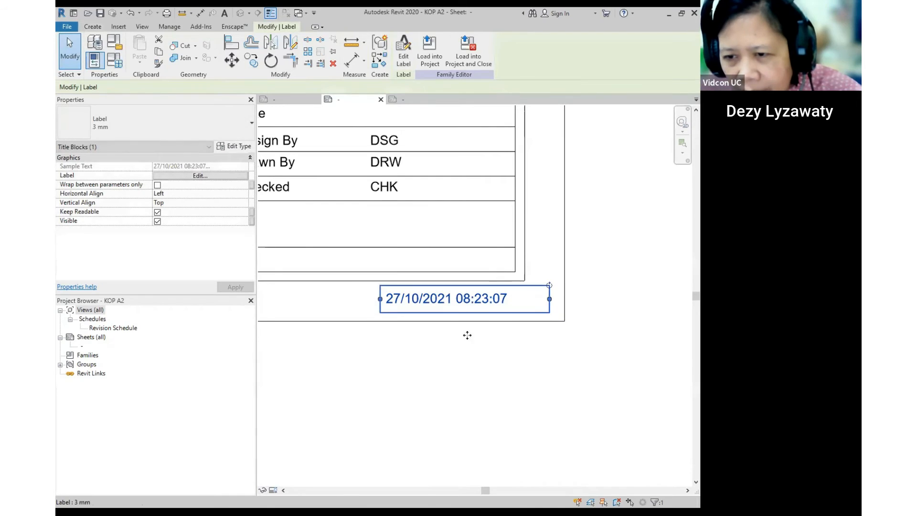
{"action": "left_click", "coordinate": [474, 355]}
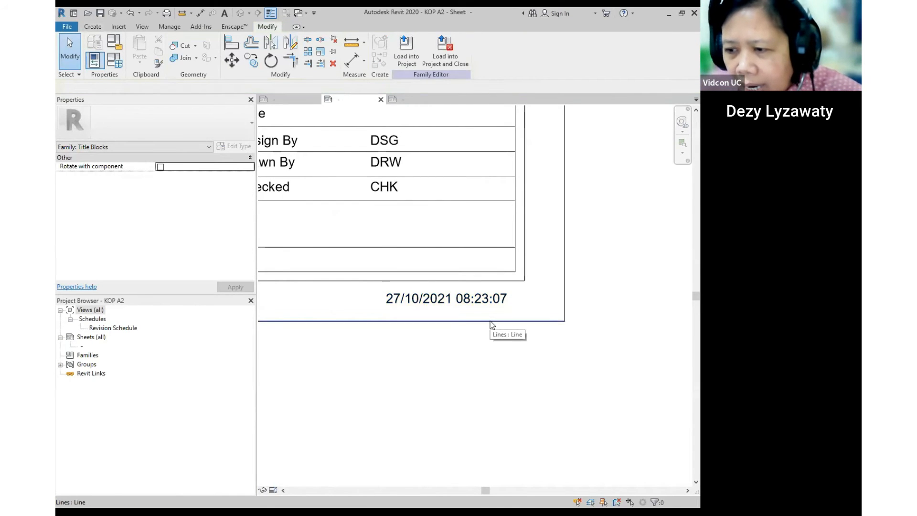
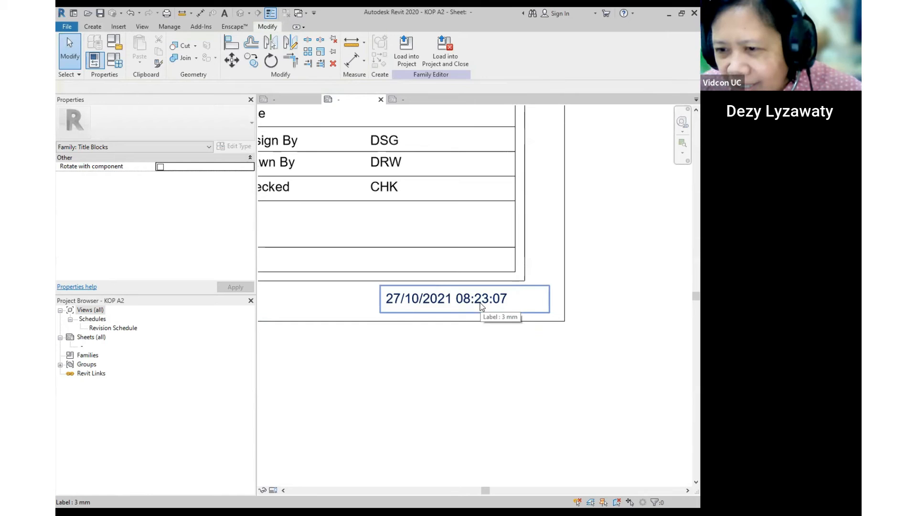
- Select and release the 27/10/2021 08:23:07 date stamp label, then switch to the Create tools
{"action": "key", "text": "ctrl"}
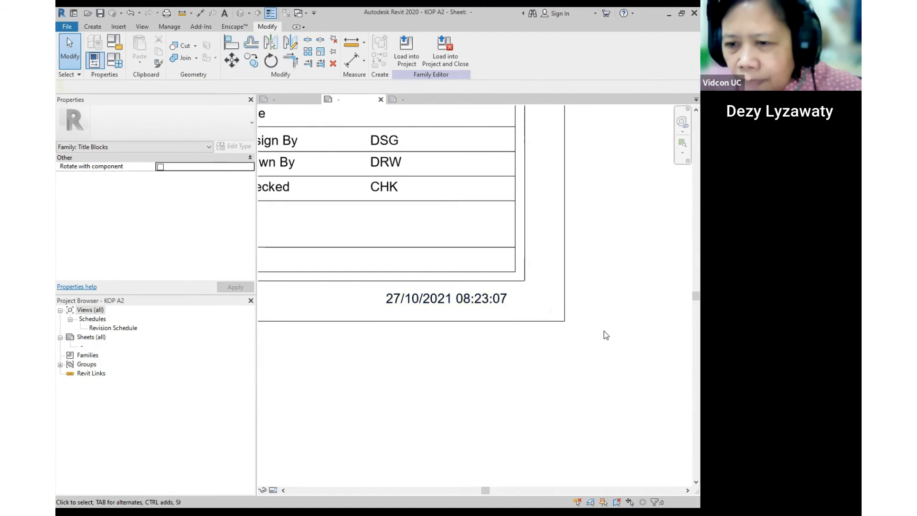
{"action": "key", "text": "ctrl"}
{"action": "key", "text": "ctrl"}
{"action": "key", "text": "ctrl"}
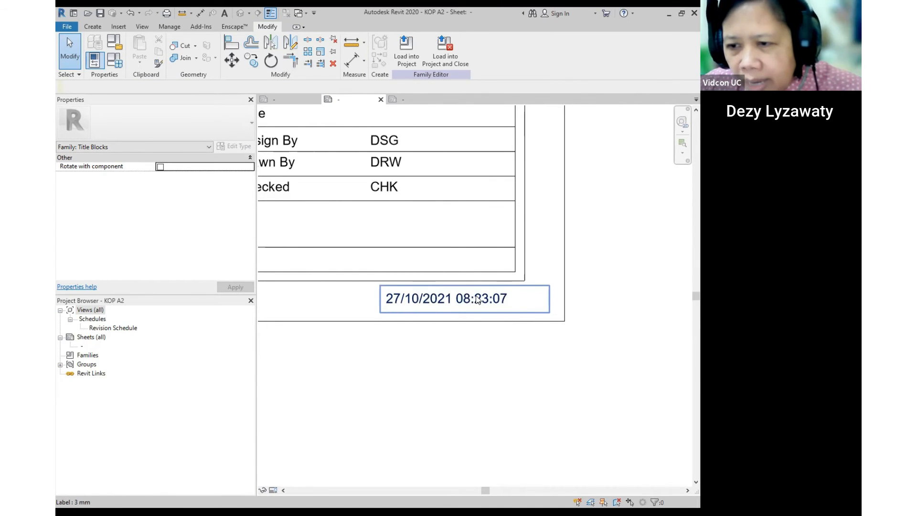
{"action": "key", "text": "ctrl"}
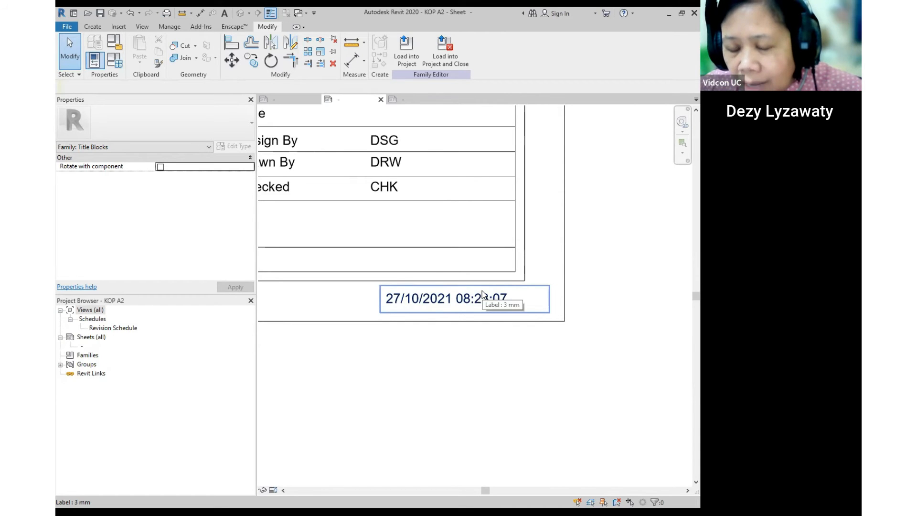
{"action": "key", "text": "ctrl"}
{"action": "key", "text": "ctrl"}
{"action": "key", "text": "ctrl"}
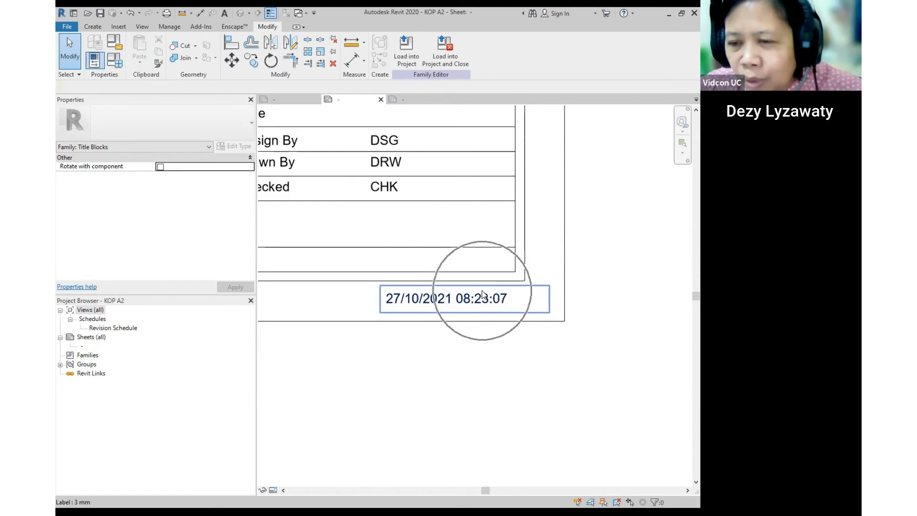
{"action": "left_click", "coordinate": [504, 298]}
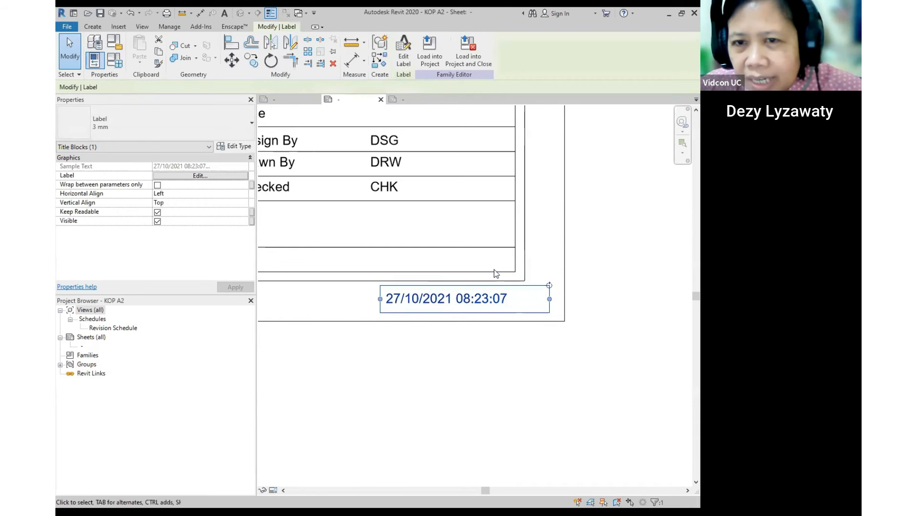
{"action": "left_click", "coordinate": [609, 175]}
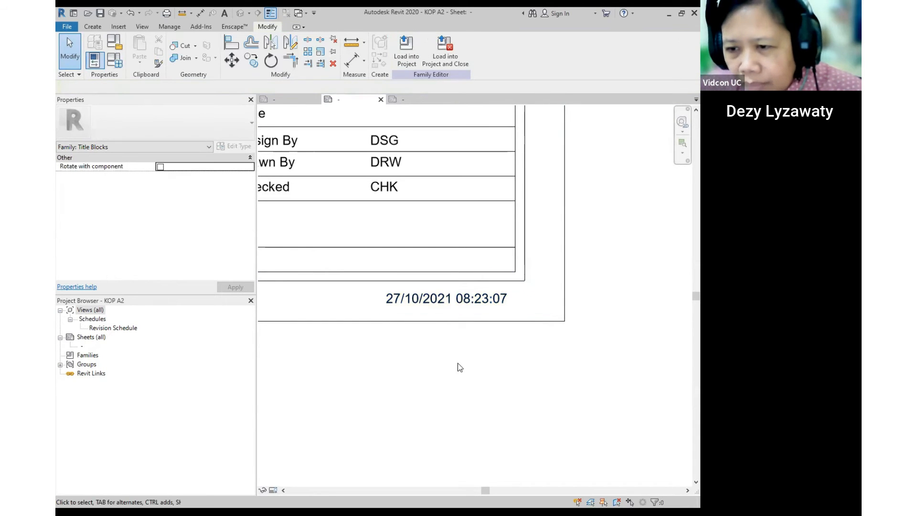
{"action": "left_click", "coordinate": [93, 26]}
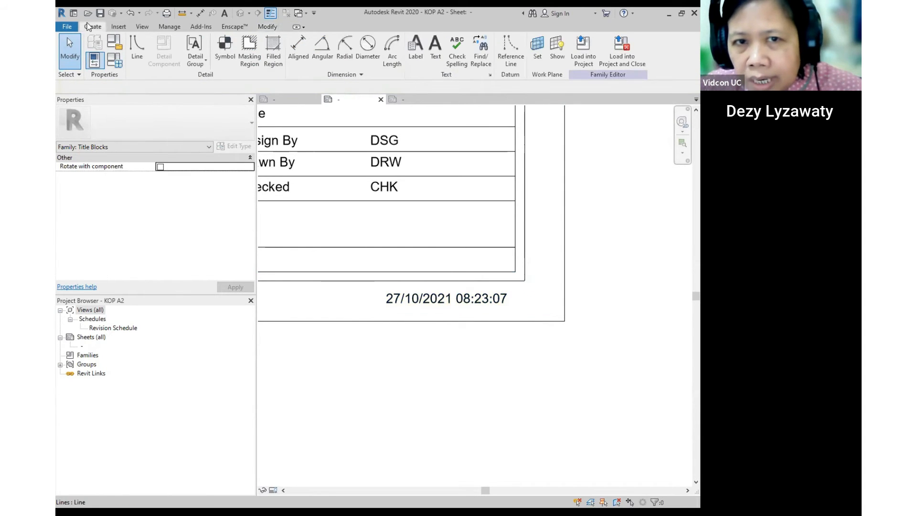
{"action": "left_click", "coordinate": [414, 53]}
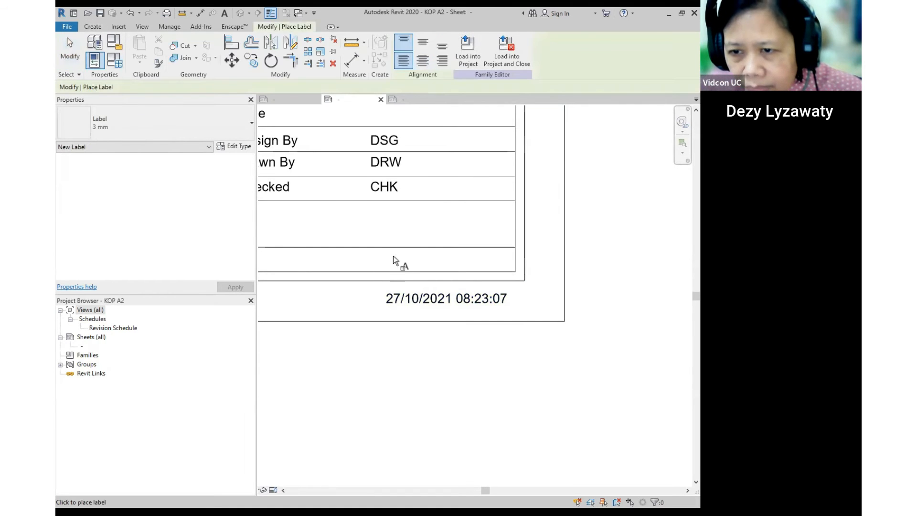
{"action": "left_click", "coordinate": [392, 235]}
{"action": "scroll", "coordinate": [344, 274], "scroll_direction": "down", "scroll_amount": 4}
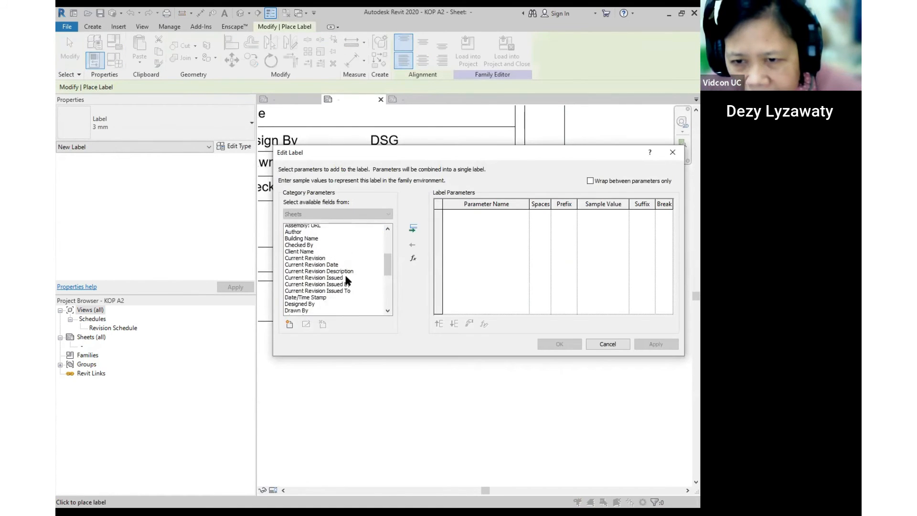
{"action": "left_click", "coordinate": [313, 293]}
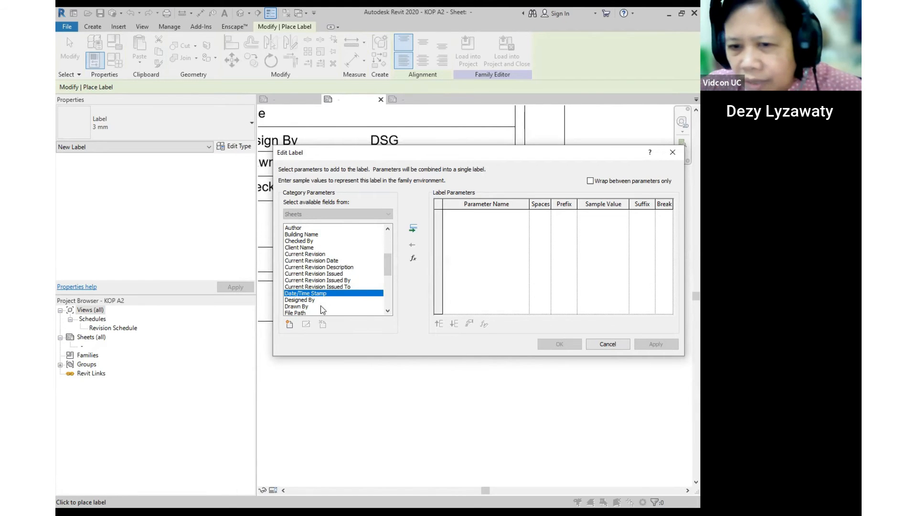
{"action": "scroll", "coordinate": [307, 296], "scroll_direction": "down", "scroll_amount": 2}
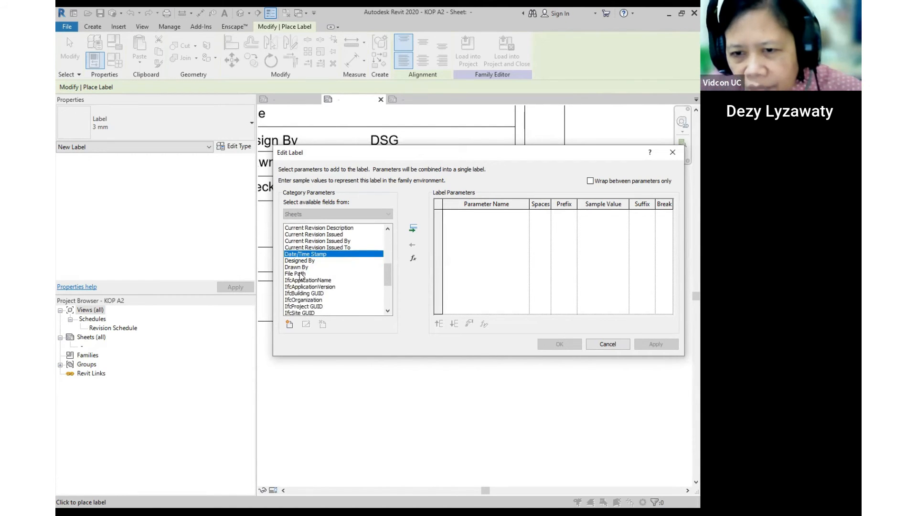
{"action": "left_click", "coordinate": [301, 274]}
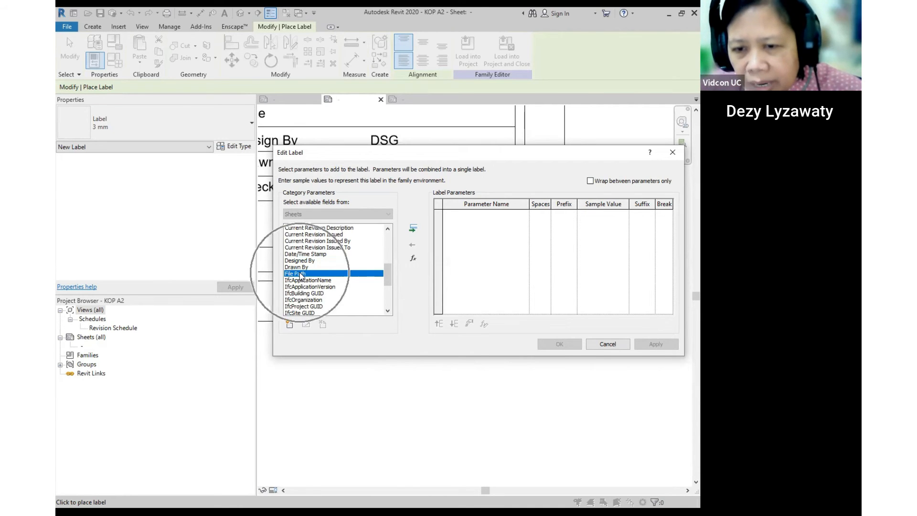
{"action": "left_click", "coordinate": [414, 229]}
{"action": "left_click", "coordinate": [559, 343]}
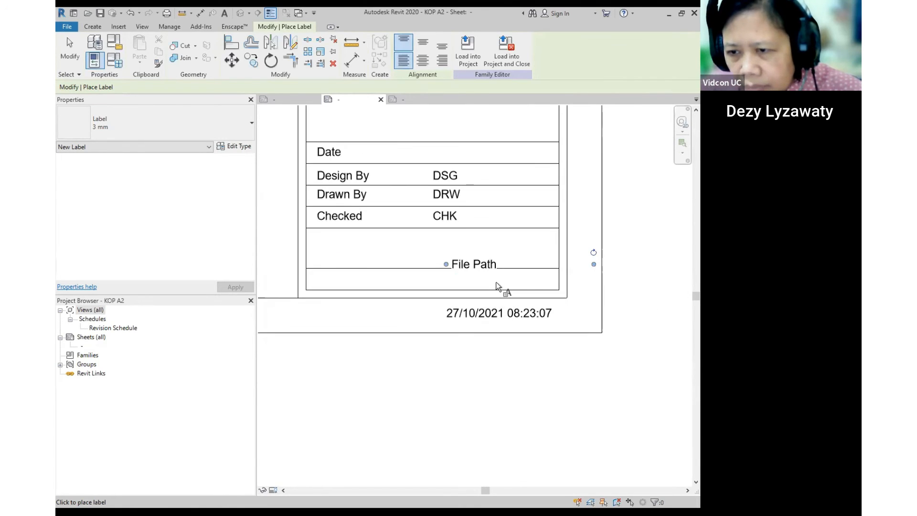
{"action": "key", "text": "Escape"}
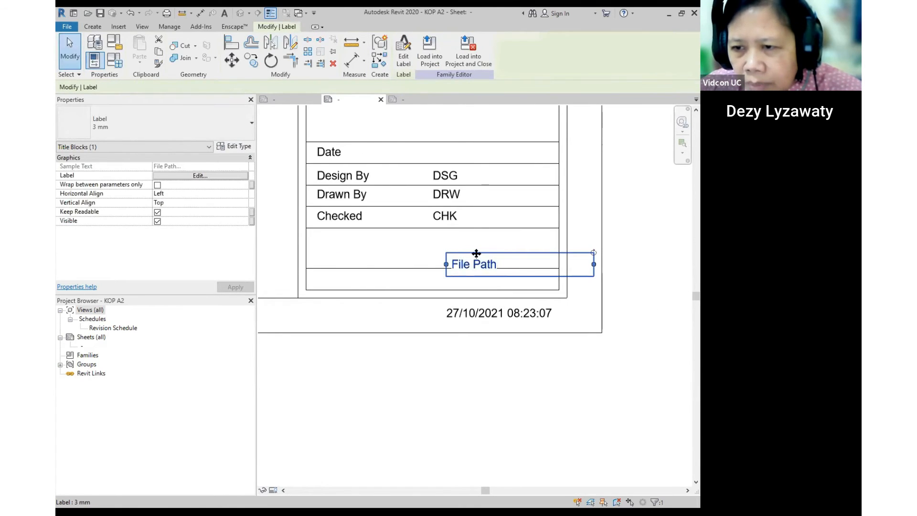
{"action": "key", "text": "Delete"}
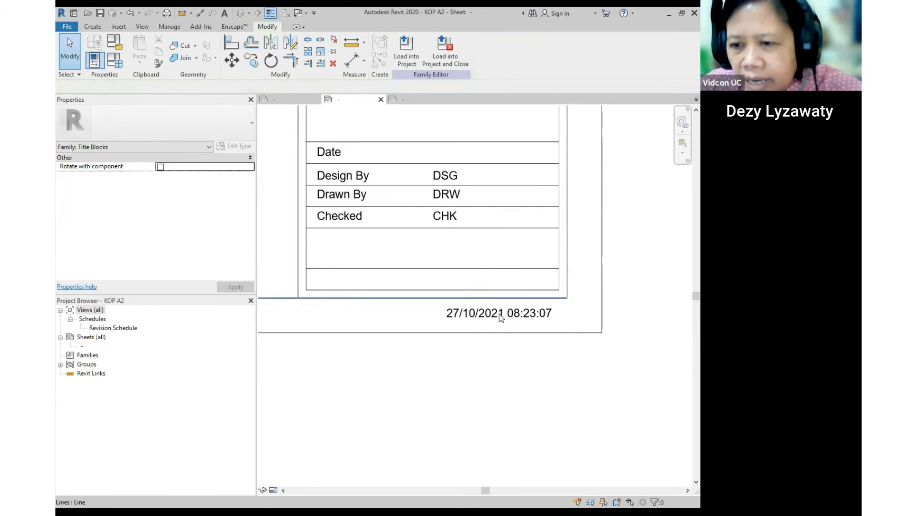
{"action": "left_click", "coordinate": [498, 311]}
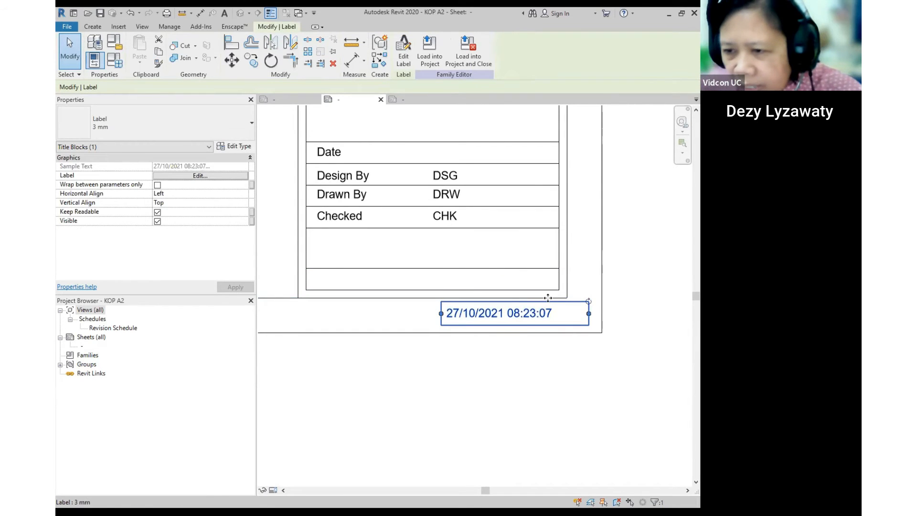
- Place a new label in the Date row using the Project Issue Date parameter
{"action": "scroll", "coordinate": [549, 298], "scroll_direction": "down", "scroll_amount": 2}
{"action": "middle_click_drag", "start_coordinate": [449, 162], "coordinate": [440, 189]}
{"action": "scroll", "coordinate": [442, 190], "scroll_direction": "up", "scroll_amount": 3}
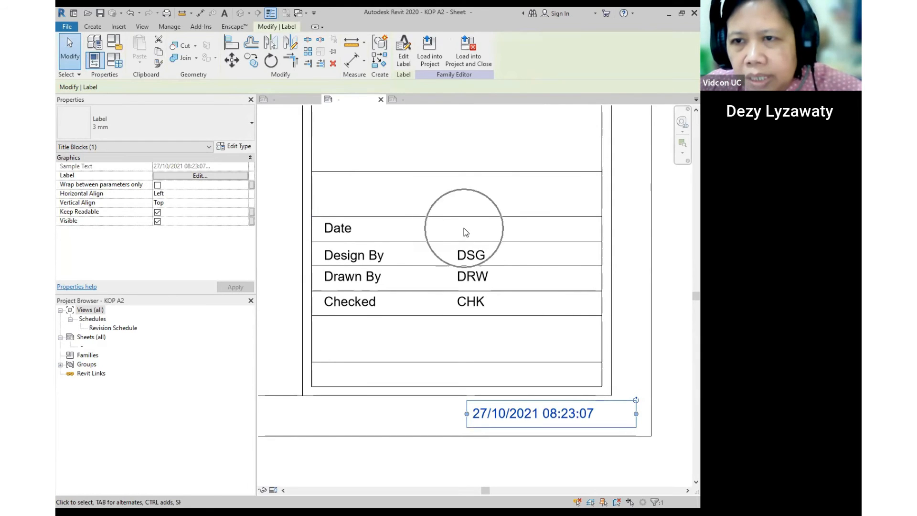
{"action": "left_click", "coordinate": [99, 26]}
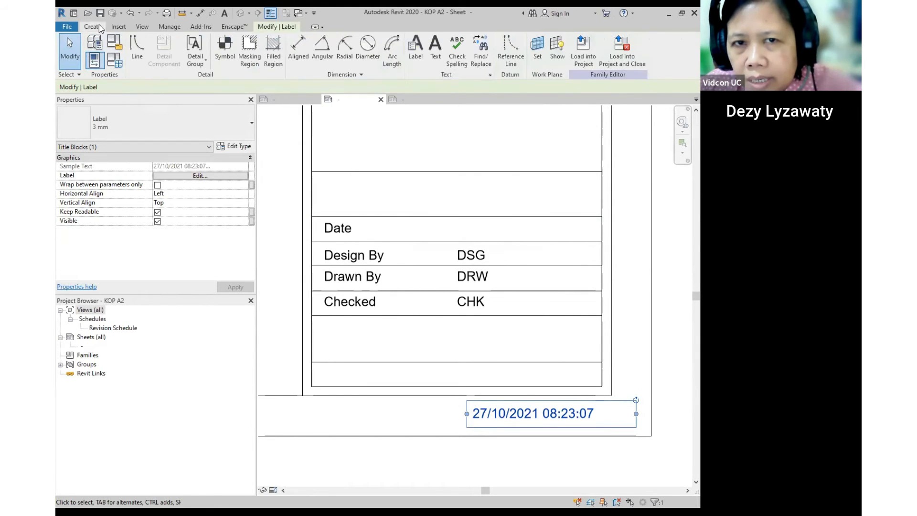
{"action": "left_click", "coordinate": [415, 47]}
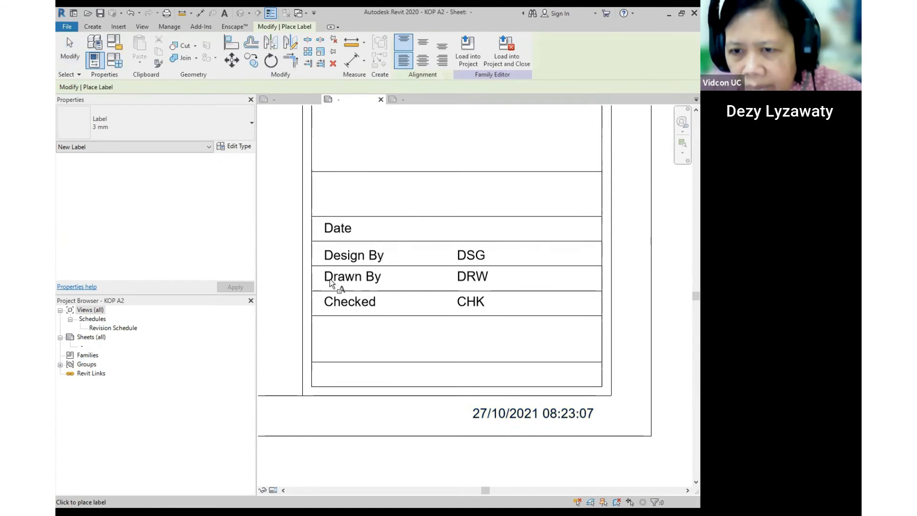
{"action": "left_click", "coordinate": [459, 231]}
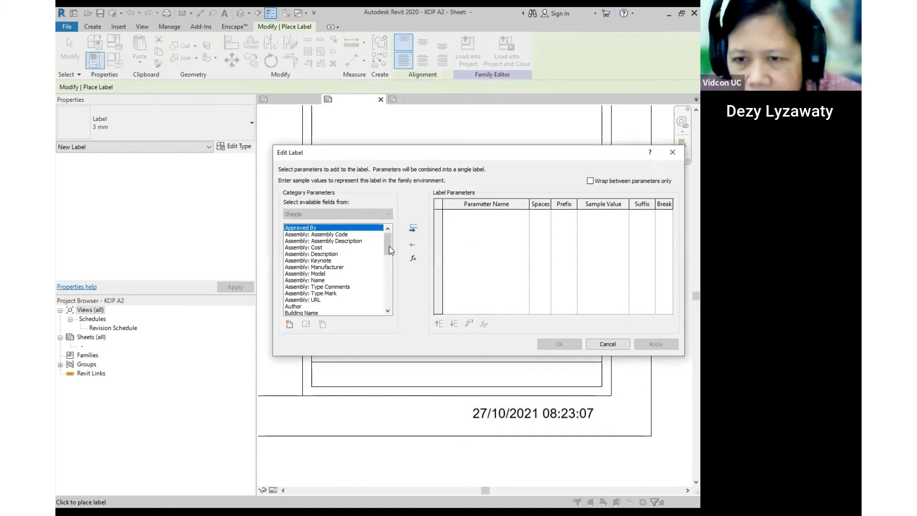
{"action": "left_click_drag", "start_coordinate": [389, 242], "coordinate": [391, 279]}
{"action": "scroll", "coordinate": [362, 269], "scroll_direction": "down", "scroll_amount": 3}
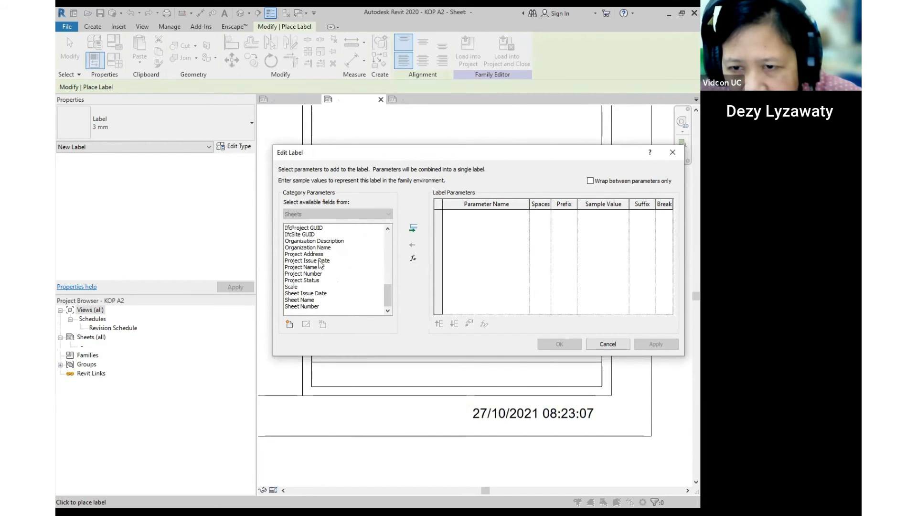
{"action": "left_click", "coordinate": [323, 261]}
{"action": "key", "text": "ctrl"}
{"action": "key", "text": "ctrl"}
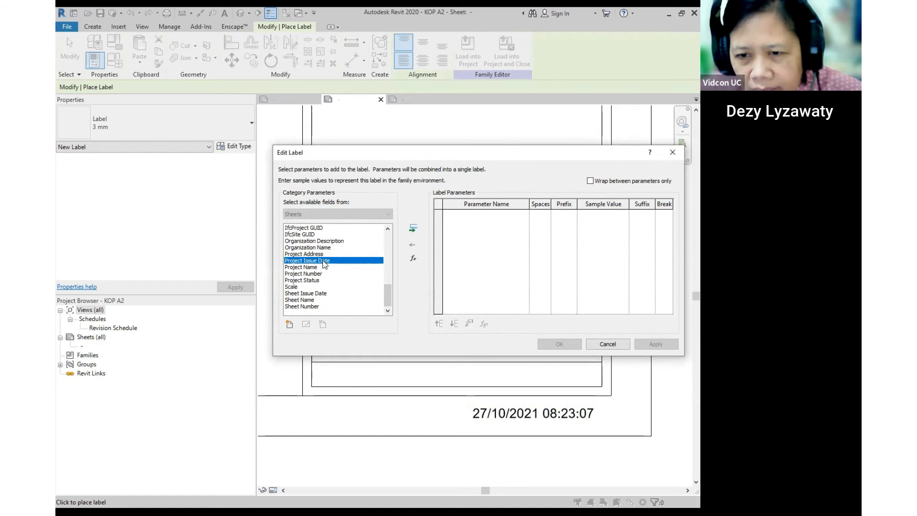
{"action": "key", "text": "ctrl"}
{"action": "left_click", "coordinate": [413, 228]}
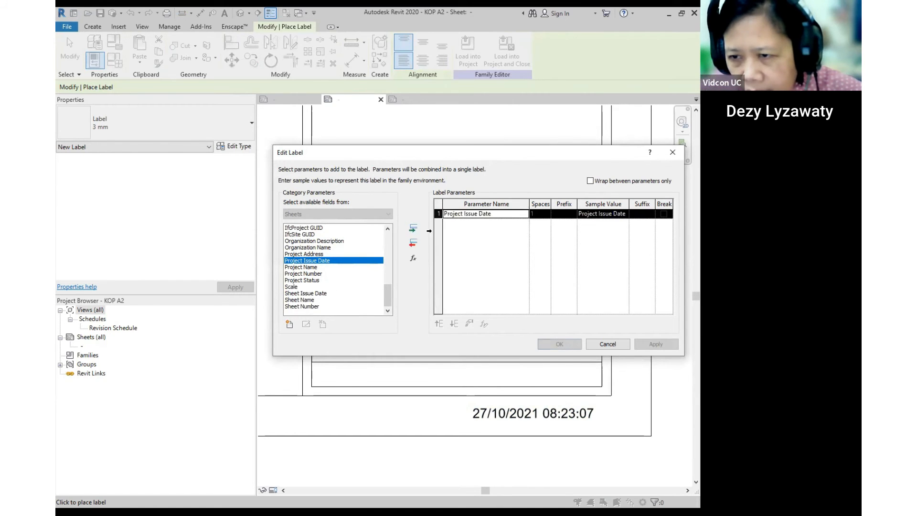
{"action": "left_click", "coordinate": [563, 342]}
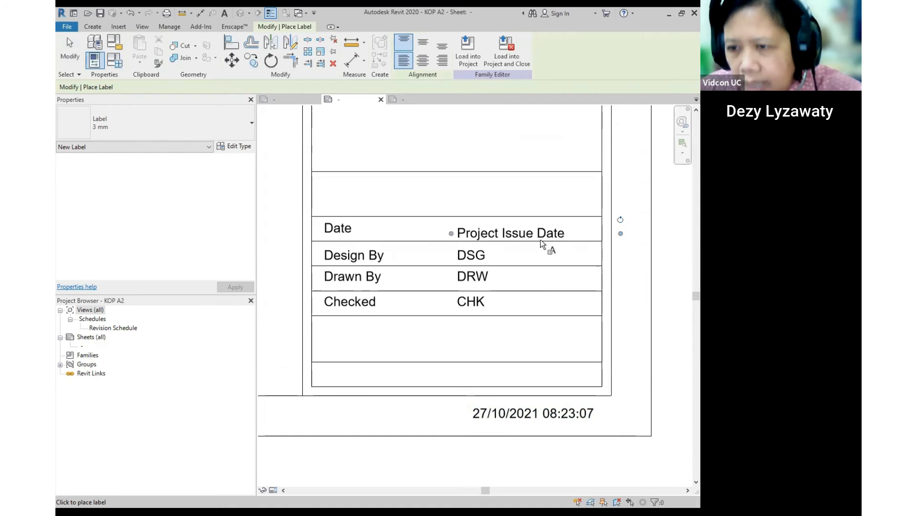
{"action": "key", "text": "Escape"}
- Line the Project Issue Date label up with the word Date
{"action": "left_click", "coordinate": [535, 234]}
{"action": "left_click_drag", "start_coordinate": [467, 207], "coordinate": [467, 210]}
{"action": "key", "text": "Escape"}
{"action": "scroll", "coordinate": [496, 270], "scroll_direction": "down", "scroll_amount": 6}
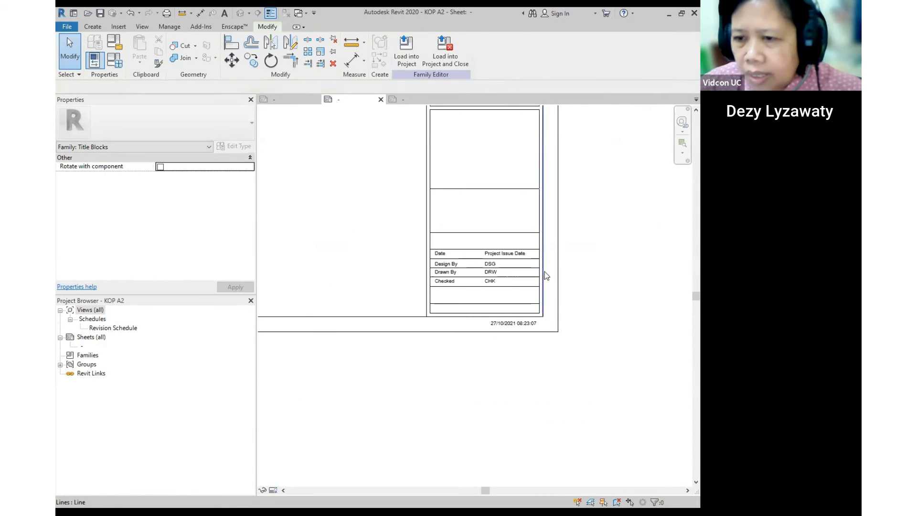
- Create a label driven by the Scale parameter, showing 1/8" = 1'-0"
{"action": "scroll", "coordinate": [544, 272], "scroll_direction": "down", "scroll_amount": 1}
{"action": "middle_click_drag", "start_coordinate": [519, 231], "coordinate": [484, 266]}
{"action": "scroll", "coordinate": [473, 244], "scroll_direction": "up", "scroll_amount": 1}
{"action": "scroll", "coordinate": [446, 250], "scroll_direction": "up", "scroll_amount": 1}
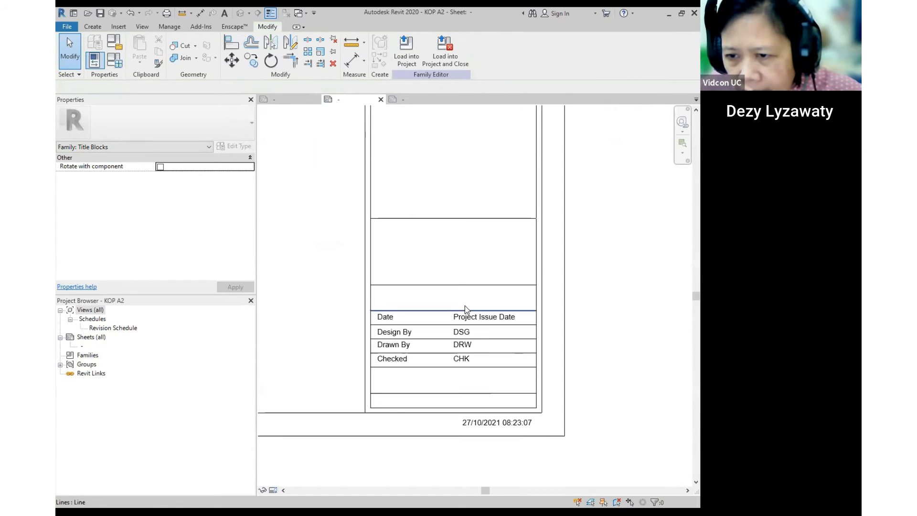
{"action": "key", "text": "ctrl"}
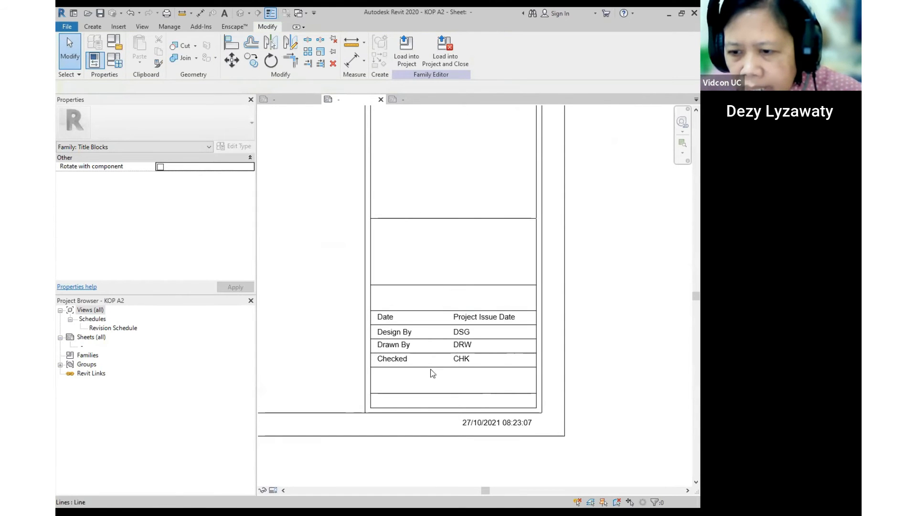
{"action": "left_click", "coordinate": [97, 29]}
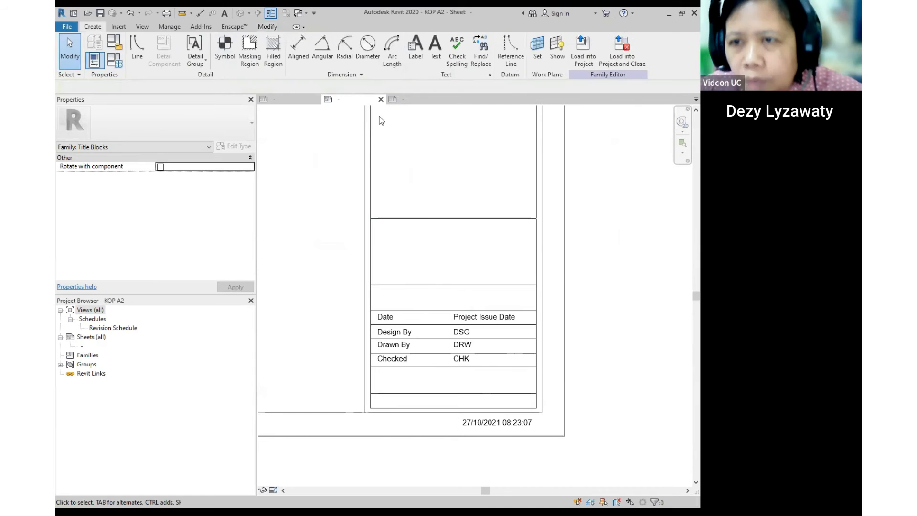
{"action": "left_click", "coordinate": [408, 52]}
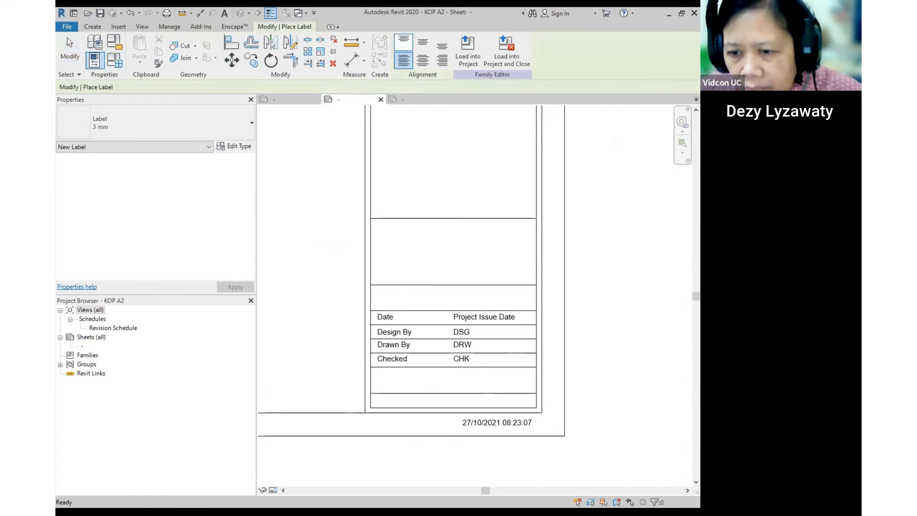
{"action": "left_click", "coordinate": [382, 399]}
{"action": "left_click_drag", "start_coordinate": [386, 239], "coordinate": [384, 302]}
{"action": "left_click", "coordinate": [290, 287]}
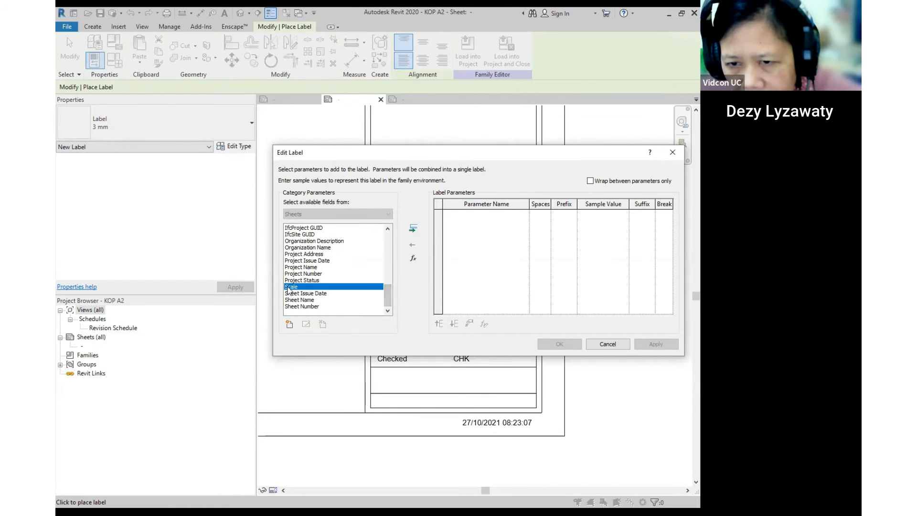
{"action": "key", "text": "ctrl"}
{"action": "key", "text": "ctrl"}
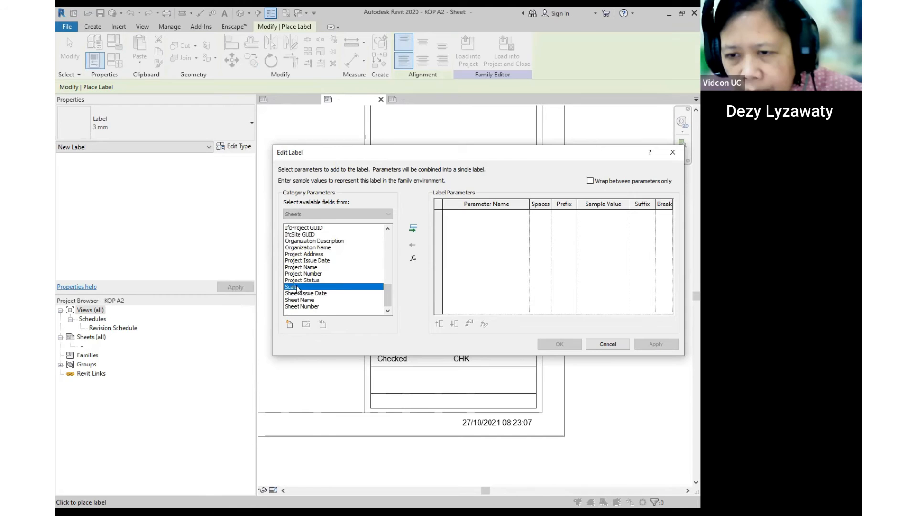
{"action": "left_click", "coordinate": [413, 231]}
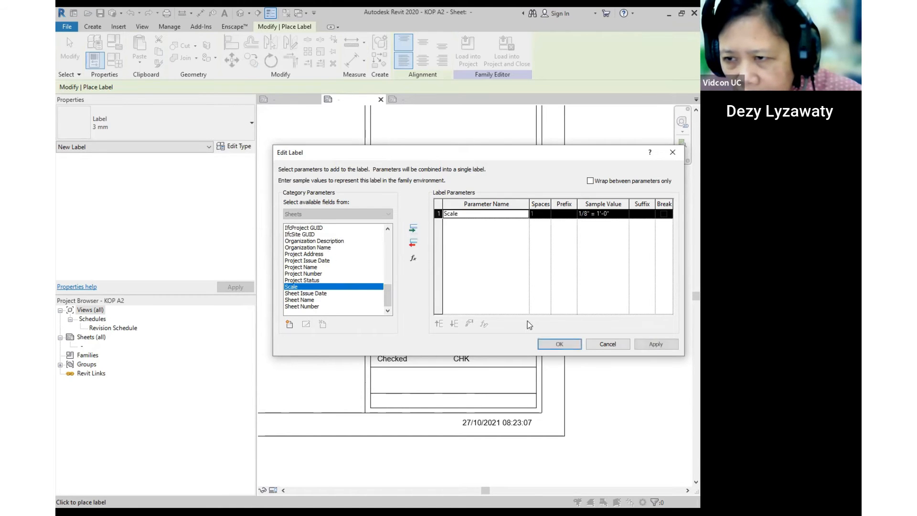
{"action": "left_click", "coordinate": [540, 344]}
- Move the scale label into the title block's bottom row above the date stamp
{"action": "scroll", "coordinate": [426, 405], "scroll_direction": "up", "scroll_amount": 1}
{"action": "key", "text": "Escape"}
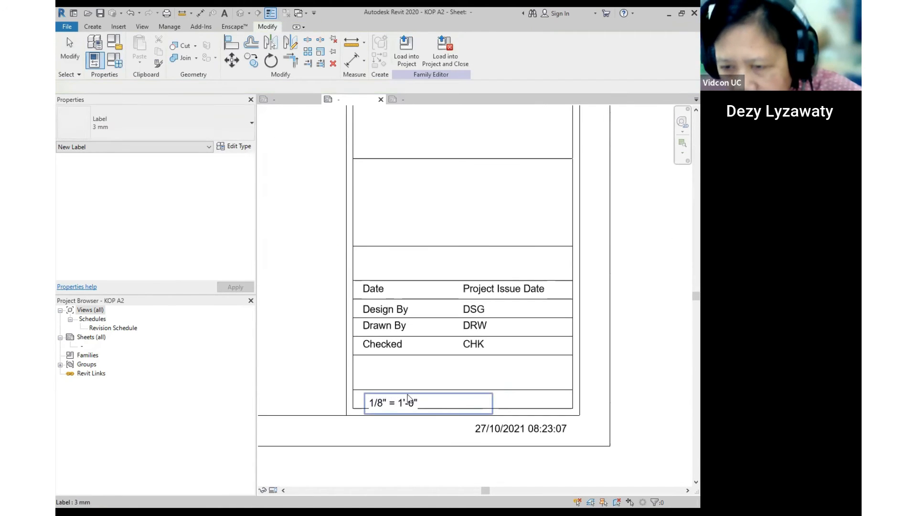
{"action": "left_click_drag", "start_coordinate": [374, 394], "coordinate": [480, 389]}
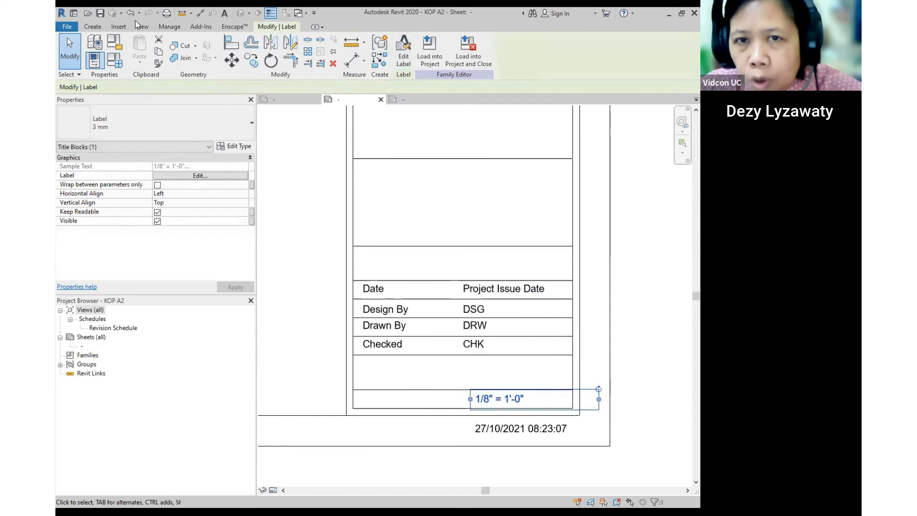
- Add a 'Scala' text note left of the scale value and level it with the label
{"action": "left_click", "coordinate": [90, 27]}
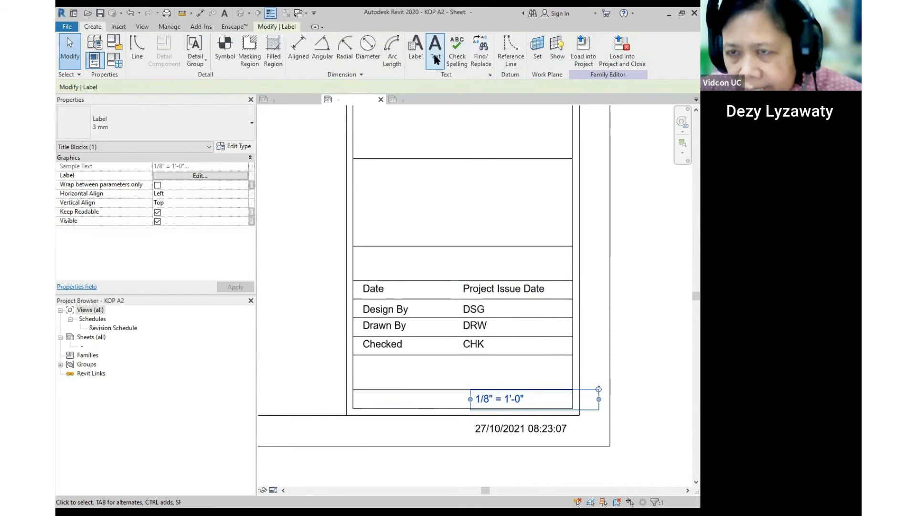
{"action": "left_click", "coordinate": [435, 58]}
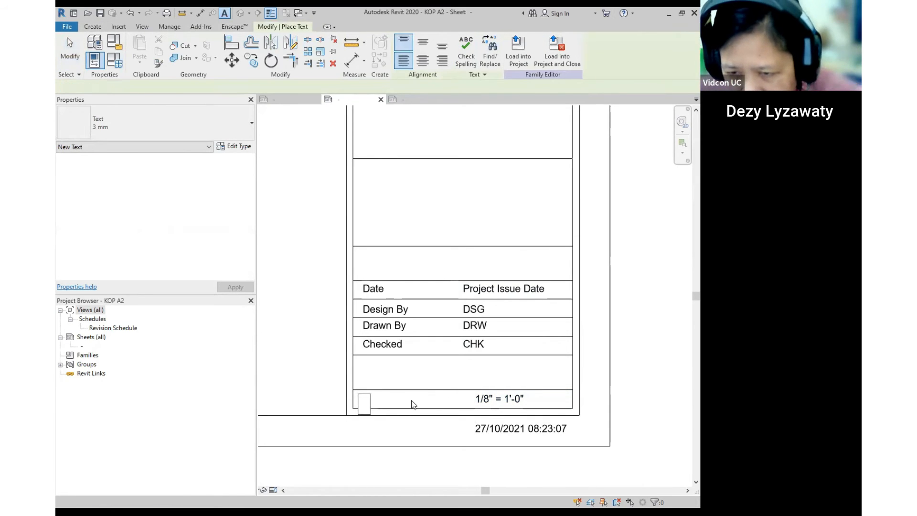
{"action": "left_click", "coordinate": [411, 400]}
{"action": "type", "text": "Sacle"}
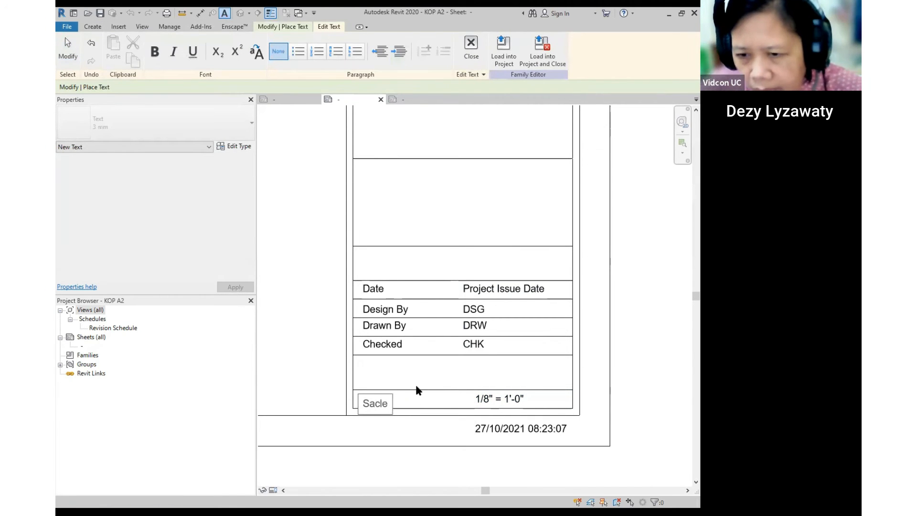
{"action": "key", "text": "BackSpace"}
{"action": "key", "text": "BackSpace"}
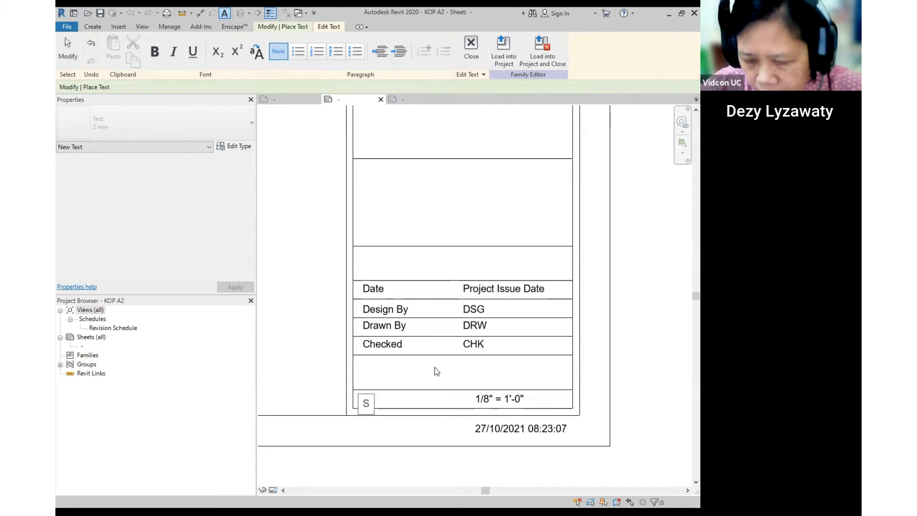
{"action": "type", "text": "cala"}
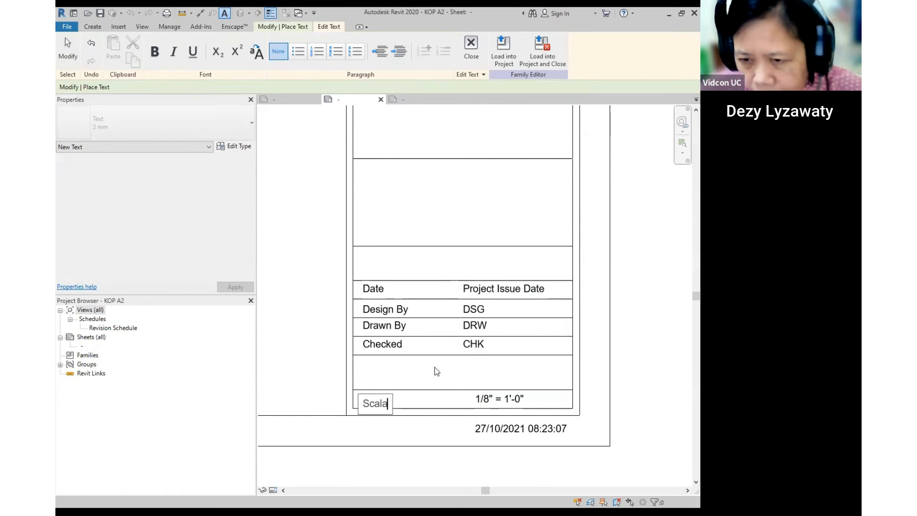
{"action": "left_click", "coordinate": [393, 417]}
{"action": "left_click", "coordinate": [385, 403]}
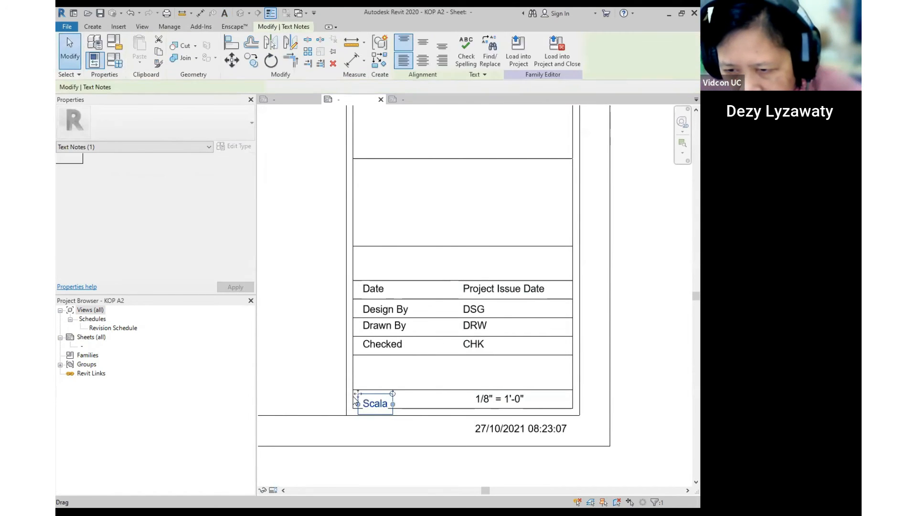
{"action": "left_click_drag", "start_coordinate": [359, 390], "coordinate": [359, 388]}
{"action": "left_click", "coordinate": [434, 401]}
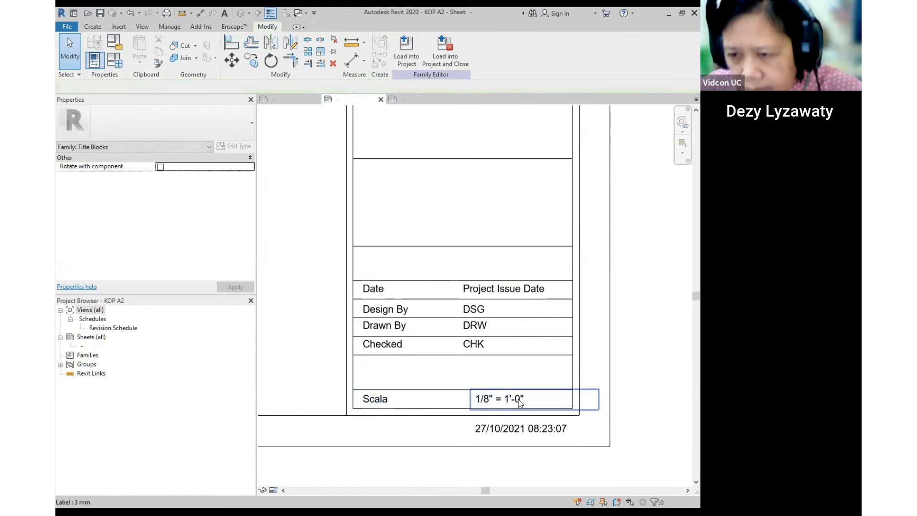
{"action": "scroll", "coordinate": [458, 377], "scroll_direction": "down", "scroll_amount": 4}
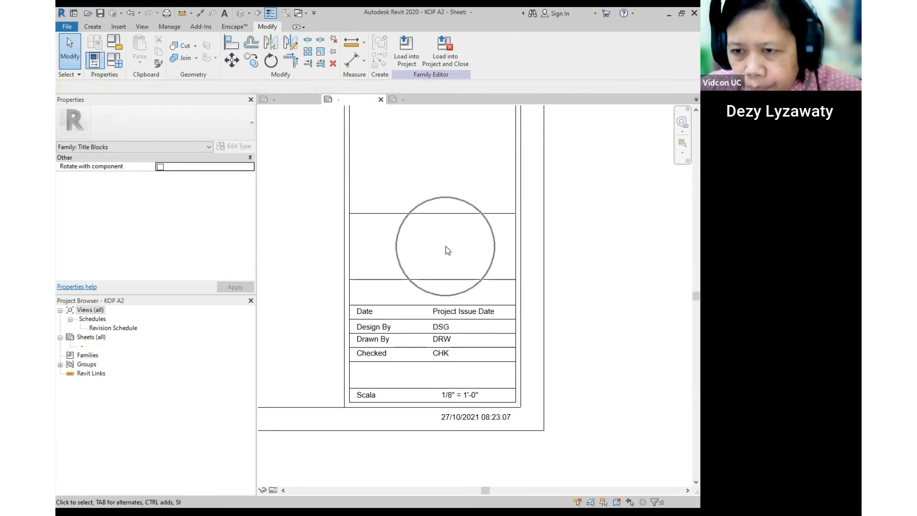
- Add a Sheet Number label (A101) and move it into the row below Checked
{"action": "left_click", "coordinate": [89, 28]}
{"action": "left_click", "coordinate": [418, 48]}
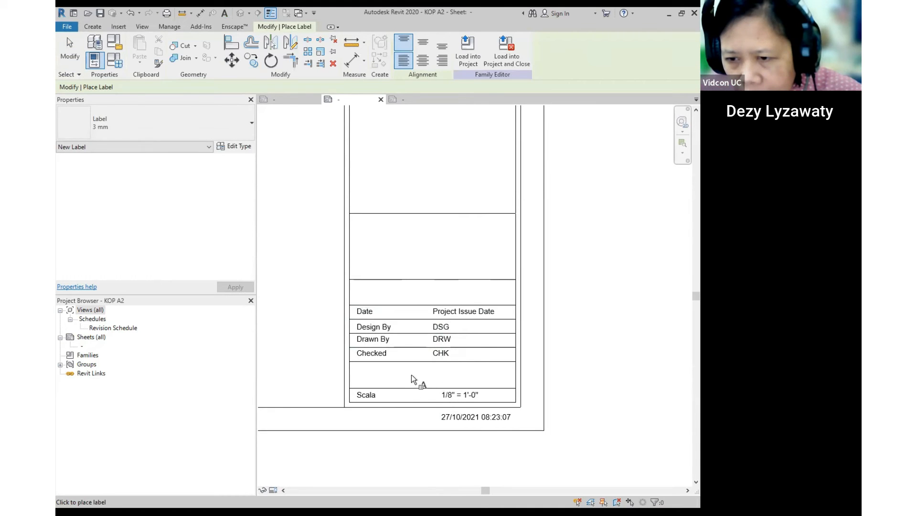
{"action": "left_click", "coordinate": [416, 290]}
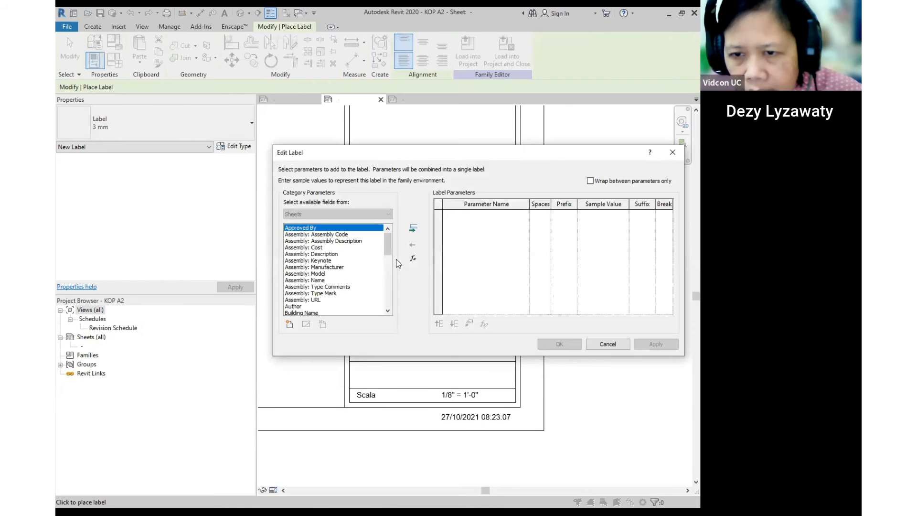
{"action": "left_click_drag", "start_coordinate": [383, 245], "coordinate": [385, 298]}
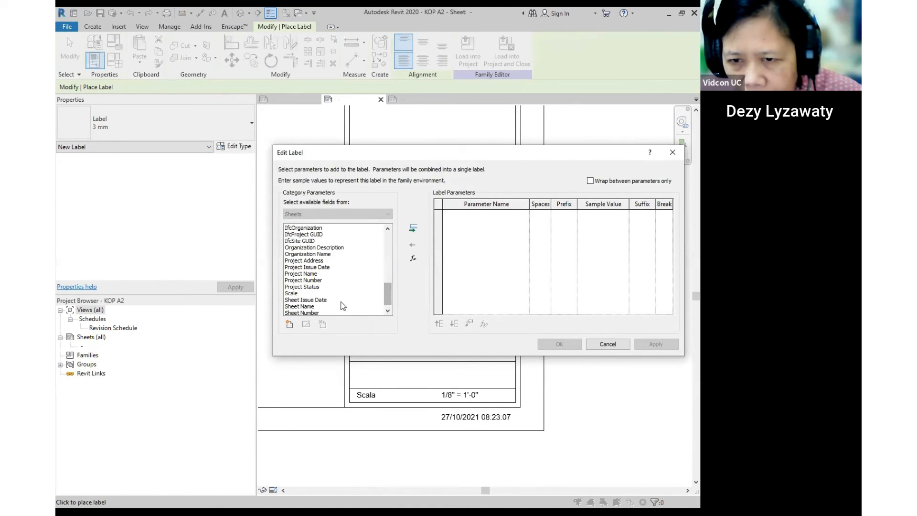
{"action": "left_click", "coordinate": [315, 274]}
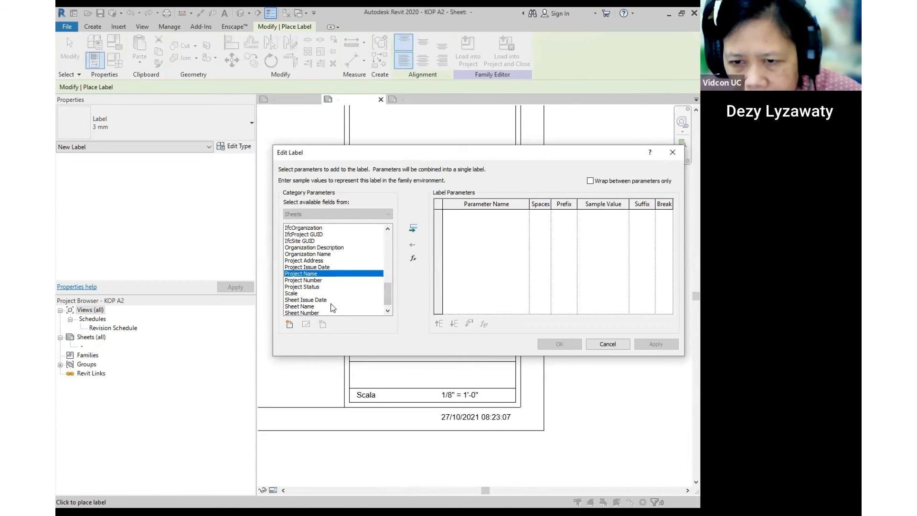
{"action": "left_click", "coordinate": [319, 306]}
{"action": "scroll", "coordinate": [319, 310], "scroll_direction": "down", "scroll_amount": 1}
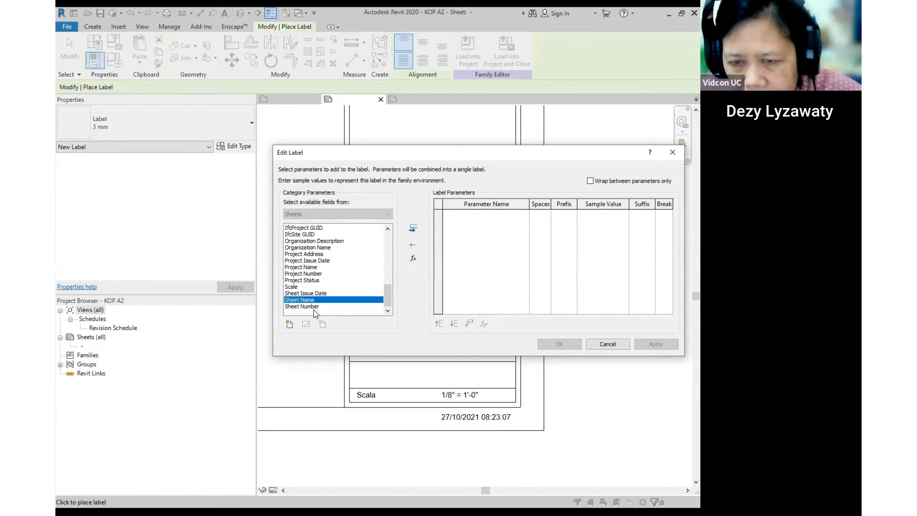
{"action": "left_click", "coordinate": [315, 308]}
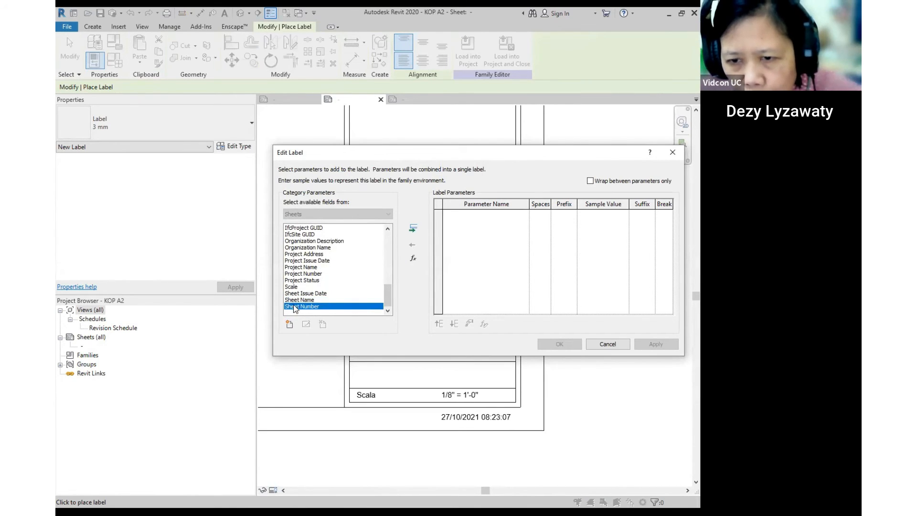
{"action": "left_click", "coordinate": [301, 299]}
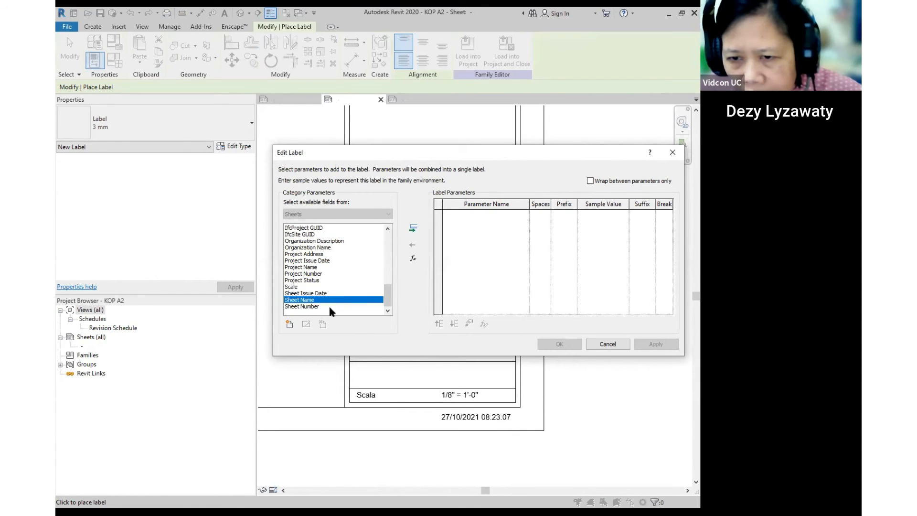
{"action": "left_click", "coordinate": [329, 307]}
{"action": "left_click", "coordinate": [414, 229]}
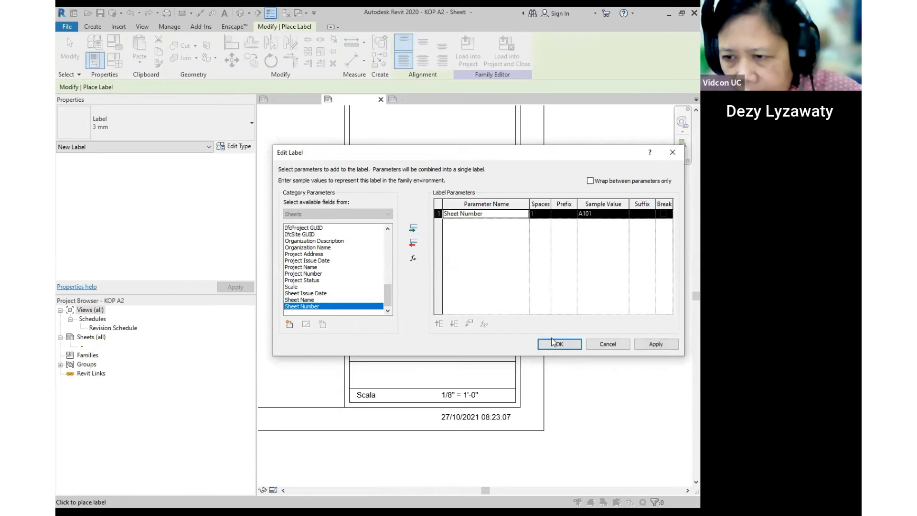
{"action": "left_click", "coordinate": [557, 340]}
{"action": "key", "text": "Escape"}
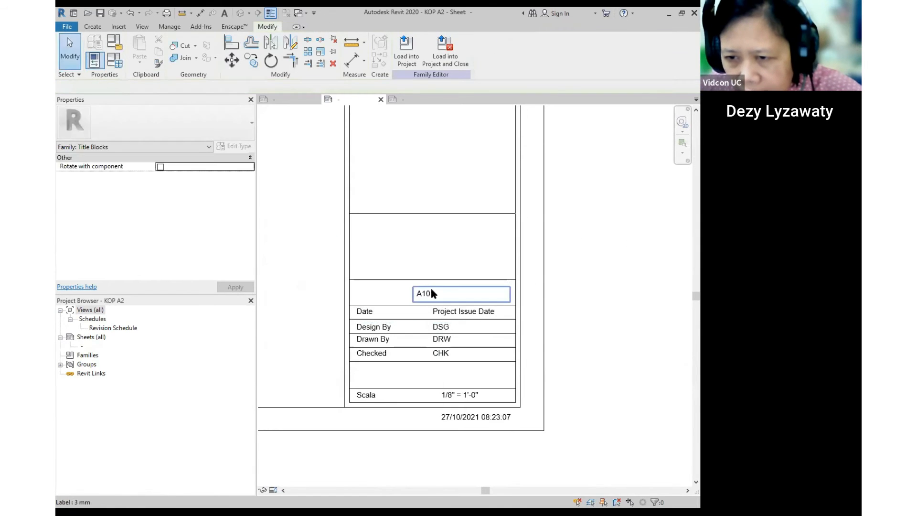
{"action": "left_click", "coordinate": [431, 288]}
{"action": "left_click_drag", "start_coordinate": [443, 289], "coordinate": [437, 369]}
{"action": "key", "text": "Escape"}
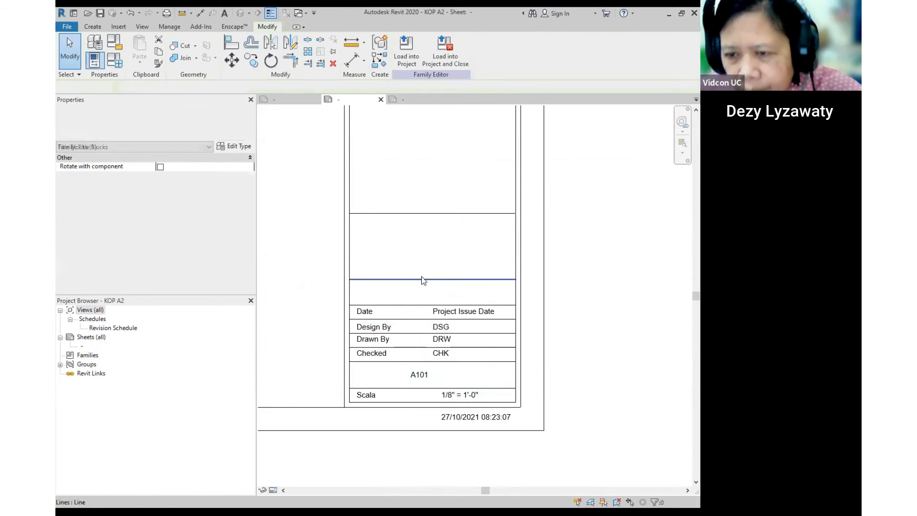
- Add a Sheet Name label and shift it into its cell
{"action": "left_click", "coordinate": [90, 28]}
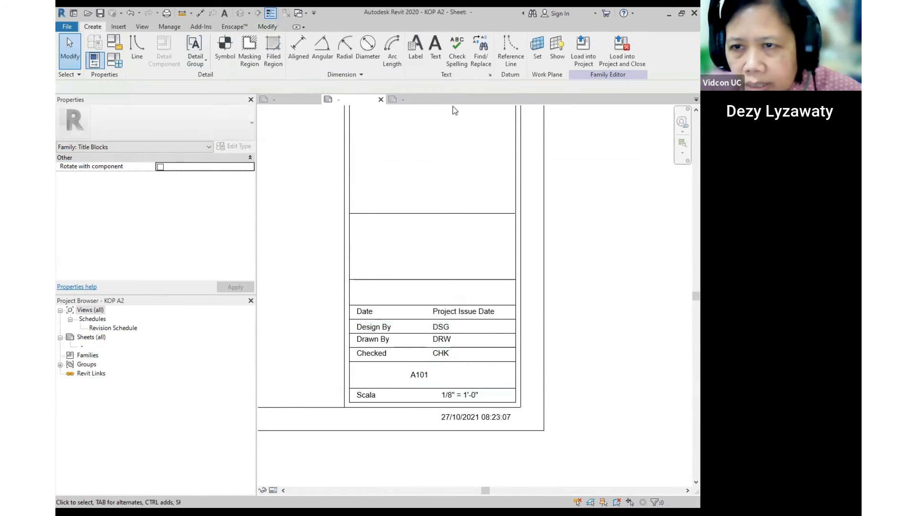
{"action": "left_click", "coordinate": [415, 48]}
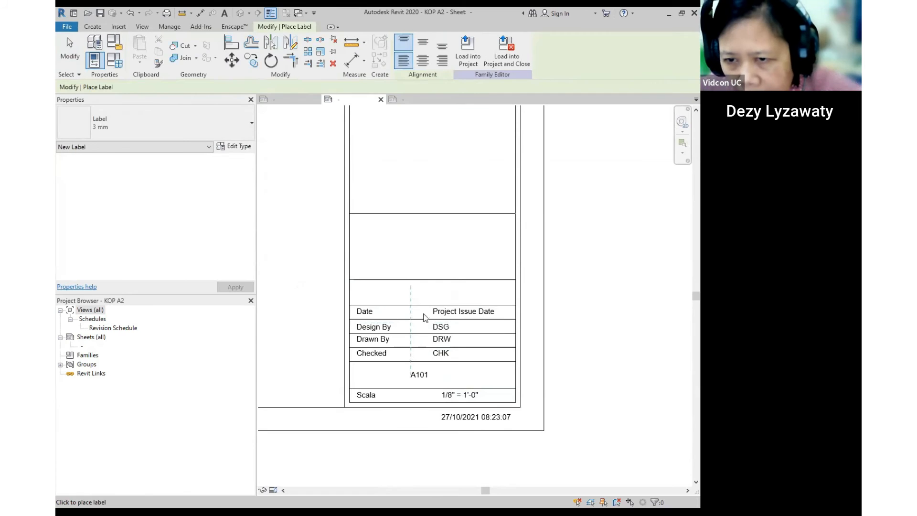
{"action": "left_click", "coordinate": [412, 292]}
{"action": "scroll", "coordinate": [388, 277], "scroll_direction": "down", "scroll_amount": 10}
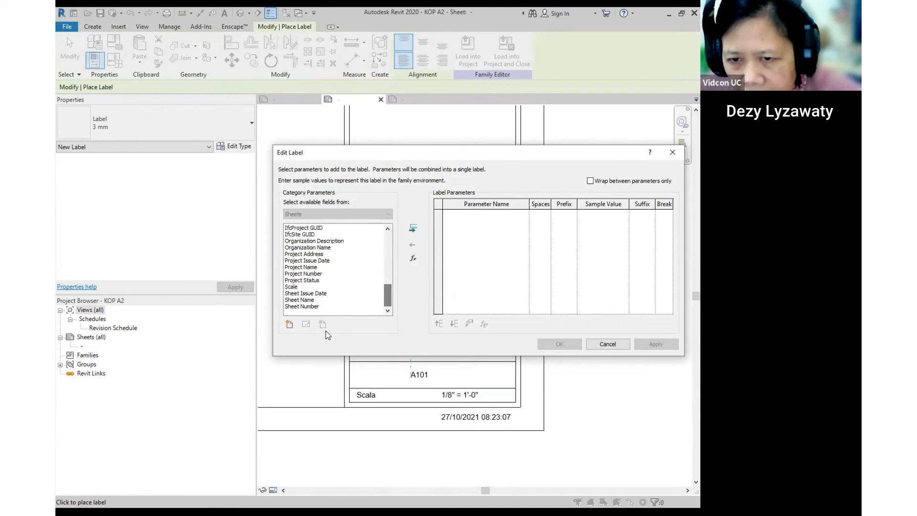
{"action": "left_click", "coordinate": [303, 300]}
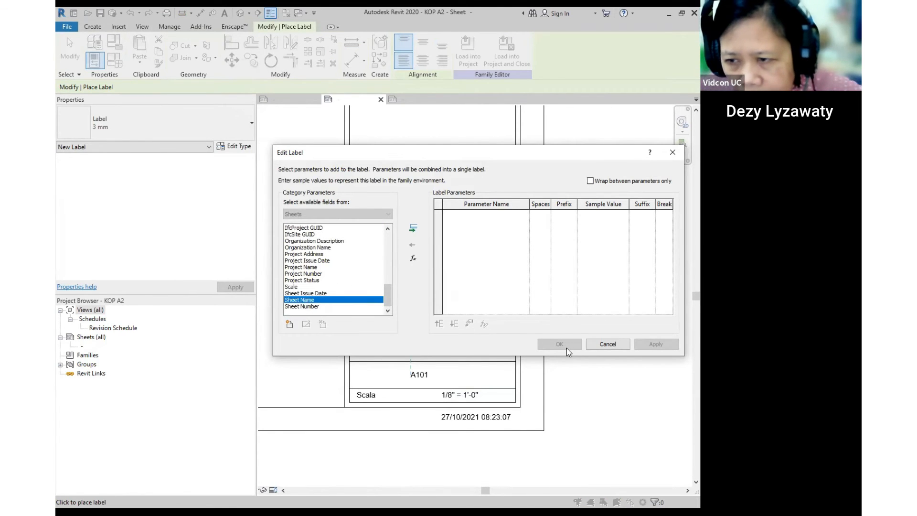
{"action": "left_click", "coordinate": [412, 232]}
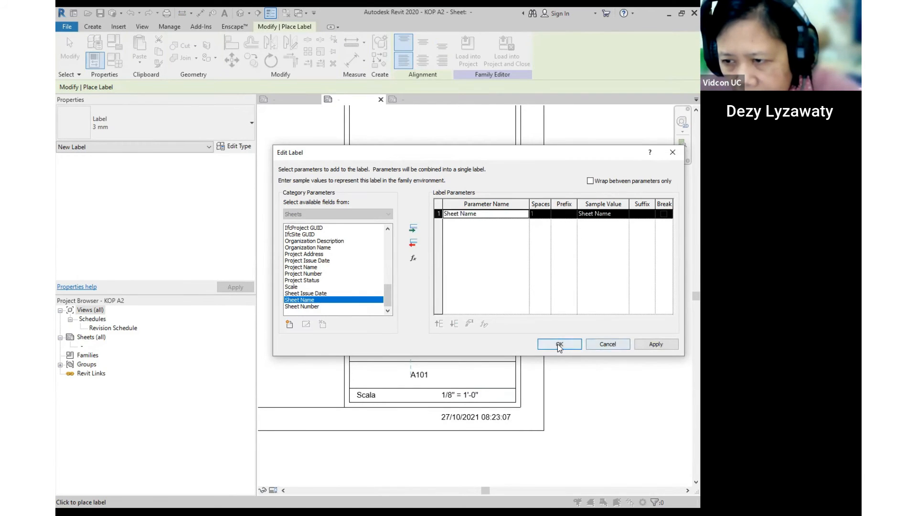
{"action": "left_click", "coordinate": [558, 343]}
{"action": "scroll", "coordinate": [446, 289], "scroll_direction": "up", "scroll_amount": 2}
{"action": "left_click", "coordinate": [446, 290]}
{"action": "left_click_drag", "start_coordinate": [387, 287], "coordinate": [412, 282]}
{"action": "key", "text": "Escape"}
{"action": "scroll", "coordinate": [469, 282], "scroll_direction": "down", "scroll_amount": 2}
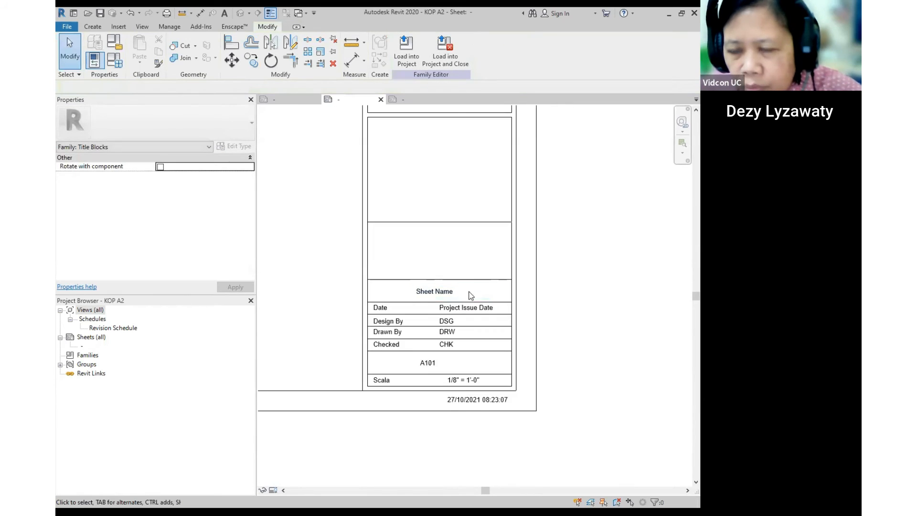
{"action": "scroll", "coordinate": [451, 249], "scroll_direction": "up", "scroll_amount": 1}
- Fill the empty cell above Sheet Name with a Project Name label
{"action": "left_click", "coordinate": [92, 26]}
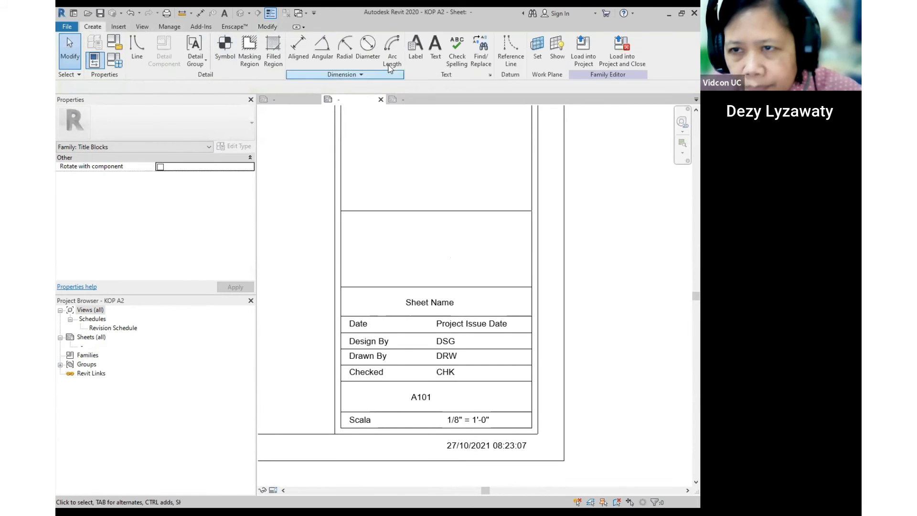
{"action": "left_click", "coordinate": [429, 45]}
{"action": "left_click", "coordinate": [417, 242]}
{"action": "scroll", "coordinate": [366, 273], "scroll_direction": "down", "scroll_amount": 4}
{"action": "scroll", "coordinate": [366, 274], "scroll_direction": "down", "scroll_amount": 5}
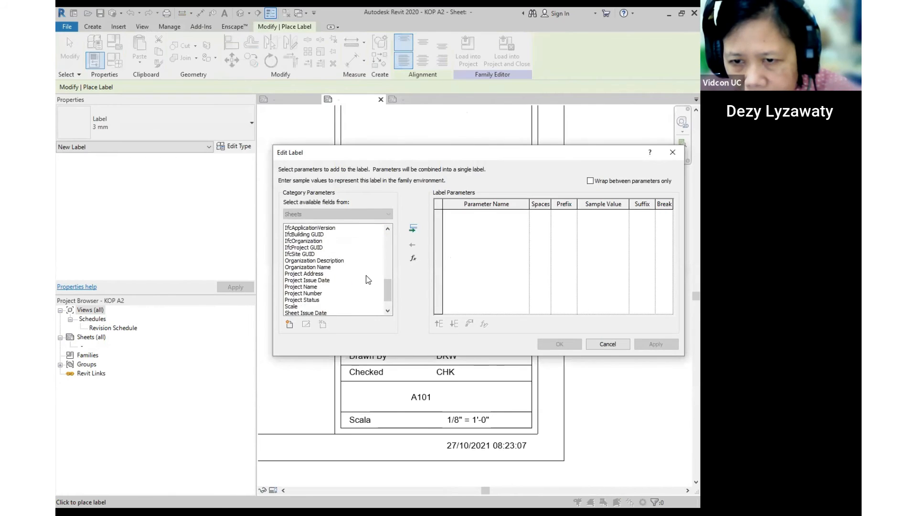
{"action": "left_click", "coordinate": [313, 287]}
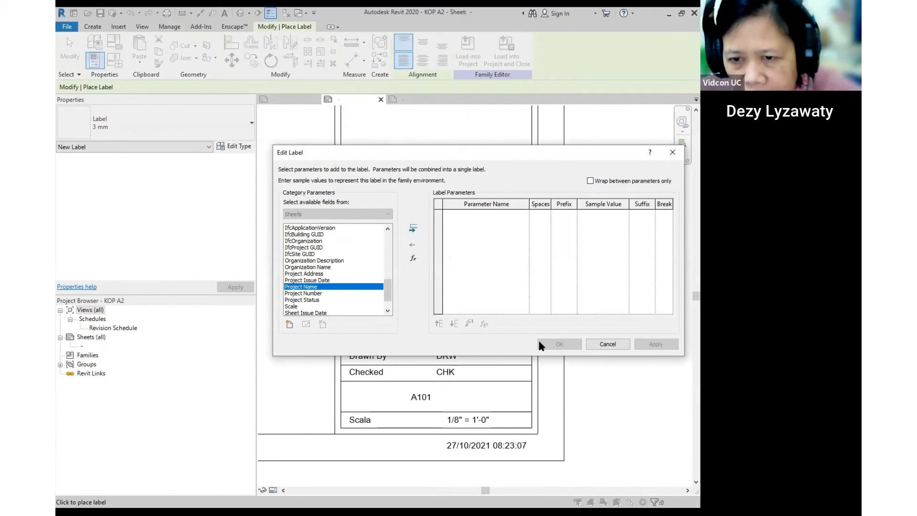
{"action": "left_click", "coordinate": [414, 231]}
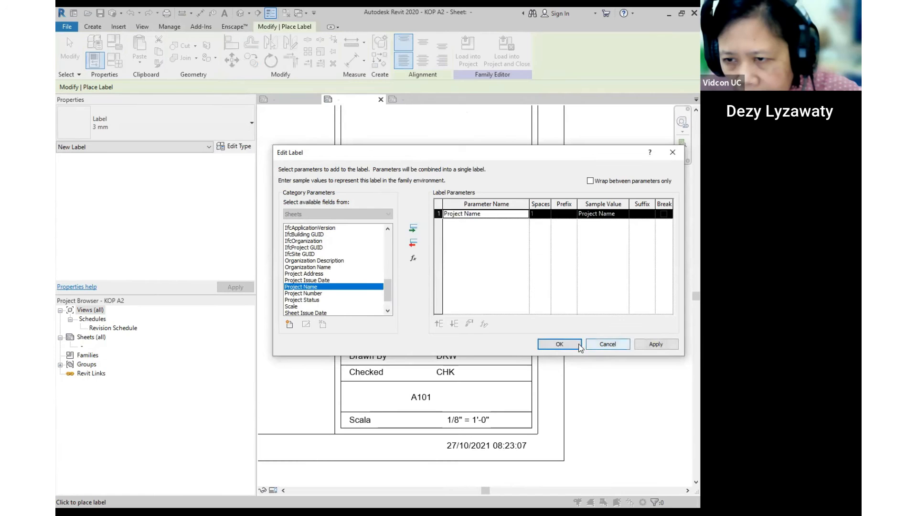
{"action": "left_click", "coordinate": [569, 340]}
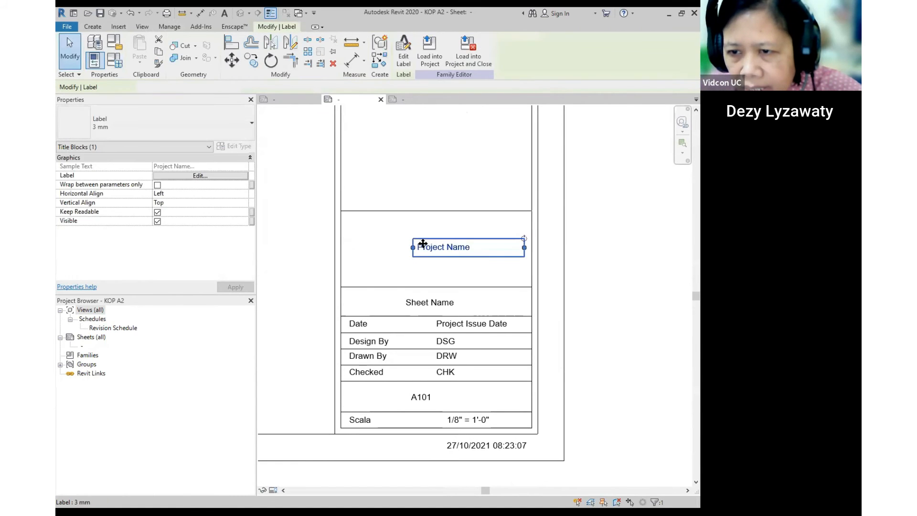
{"action": "left_click_drag", "start_coordinate": [403, 238], "coordinate": [399, 241]}
{"action": "key", "text": "Escape"}
{"action": "scroll", "coordinate": [470, 254], "scroll_direction": "down", "scroll_amount": 5}
- Save the title block as a new family file named 'KOP A2 - UC'
{"action": "middle_click_drag", "start_coordinate": [468, 224], "coordinate": [544, 286]}
{"action": "scroll", "coordinate": [556, 274], "scroll_direction": "down", "scroll_amount": 2}
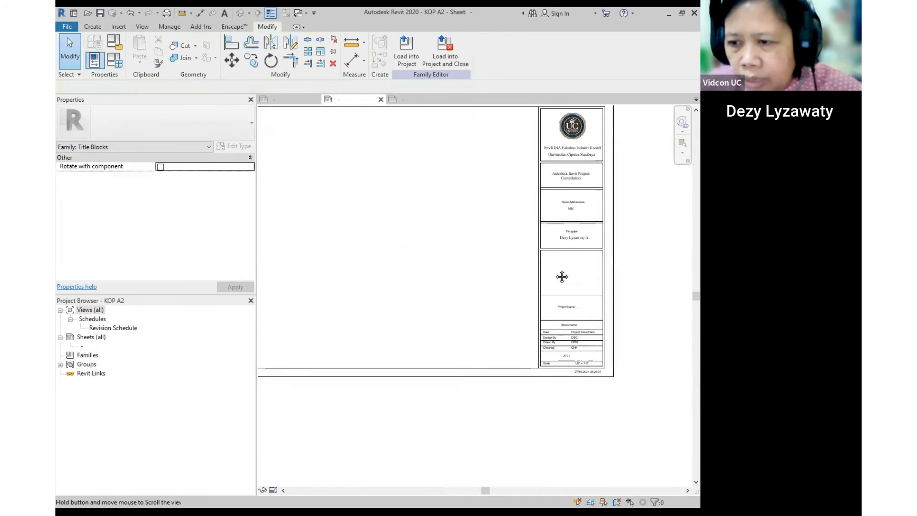
{"action": "middle_click_drag", "start_coordinate": [436, 216], "coordinate": [485, 271]}
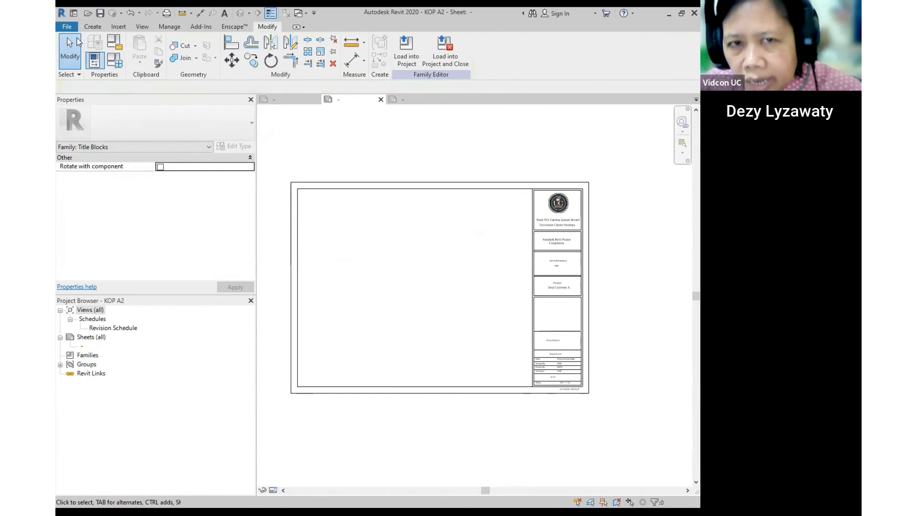
{"action": "left_click", "coordinate": [66, 28]}
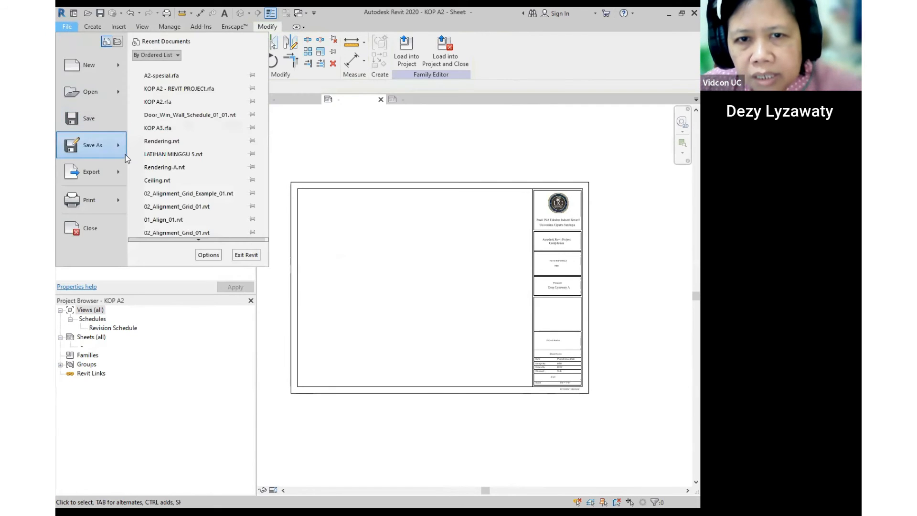
{"action": "mouse_move", "coordinate": [114, 148]}
{"action": "left_click", "coordinate": [189, 146]}
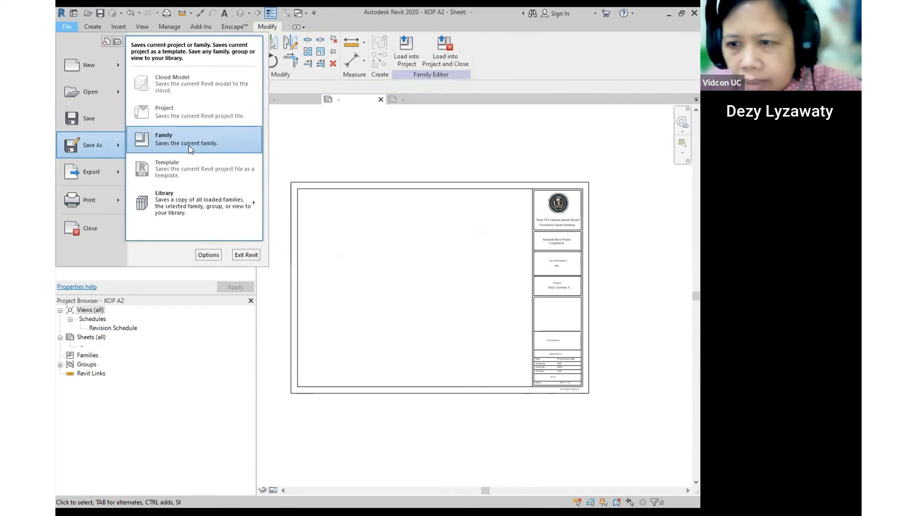
{"action": "left_click", "coordinate": [216, 253]}
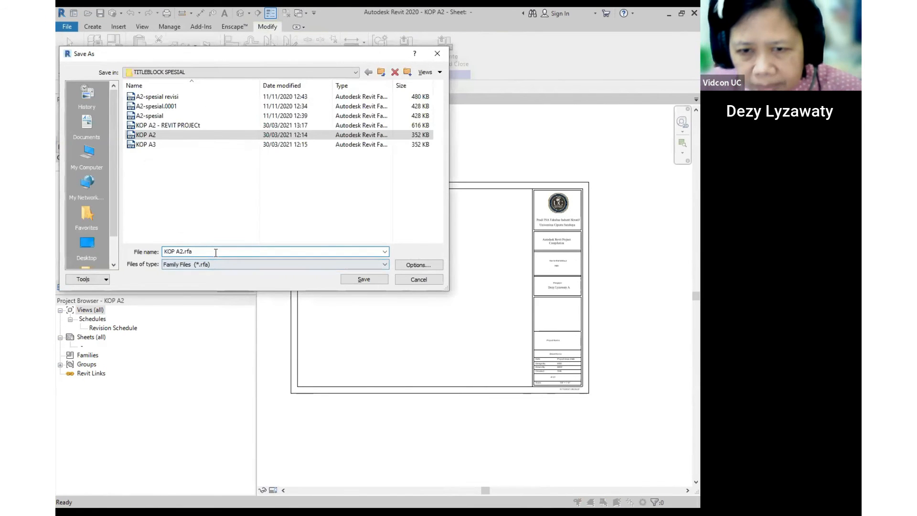
{"action": "left_click_drag", "start_coordinate": [216, 252], "coordinate": [98, 250]}
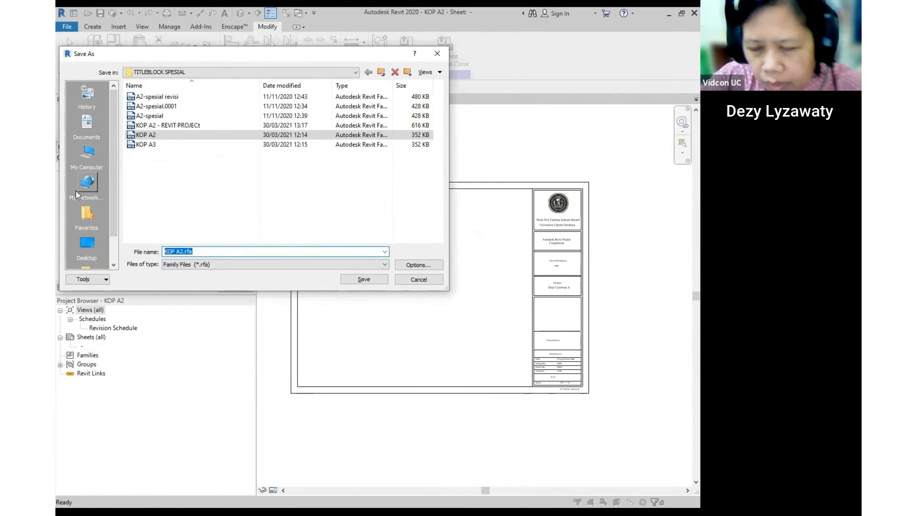
{"action": "type", "text": "KOP A2 - "}
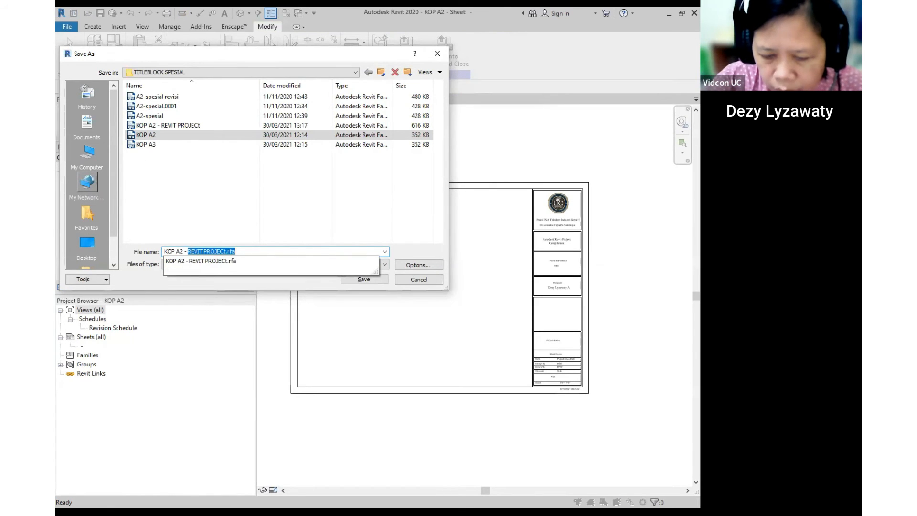
{"action": "type", "text": "UC"}
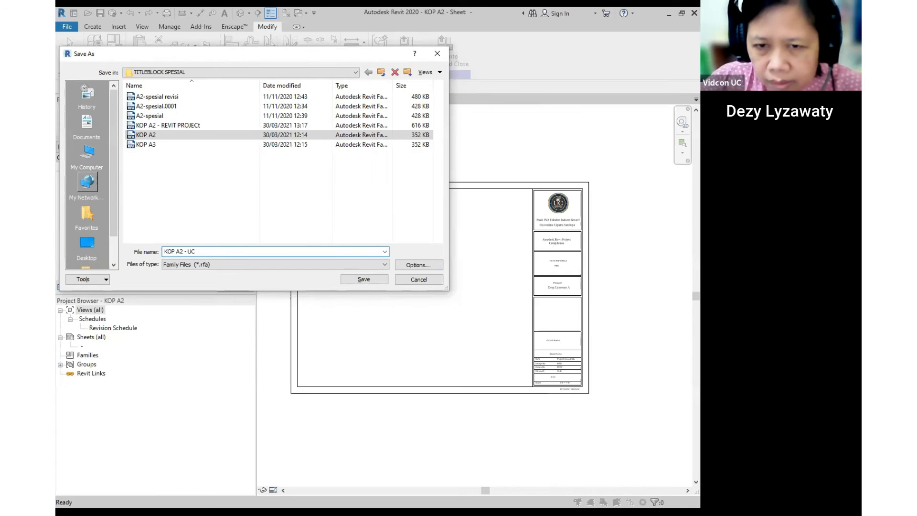
{"action": "key", "text": "Return"}
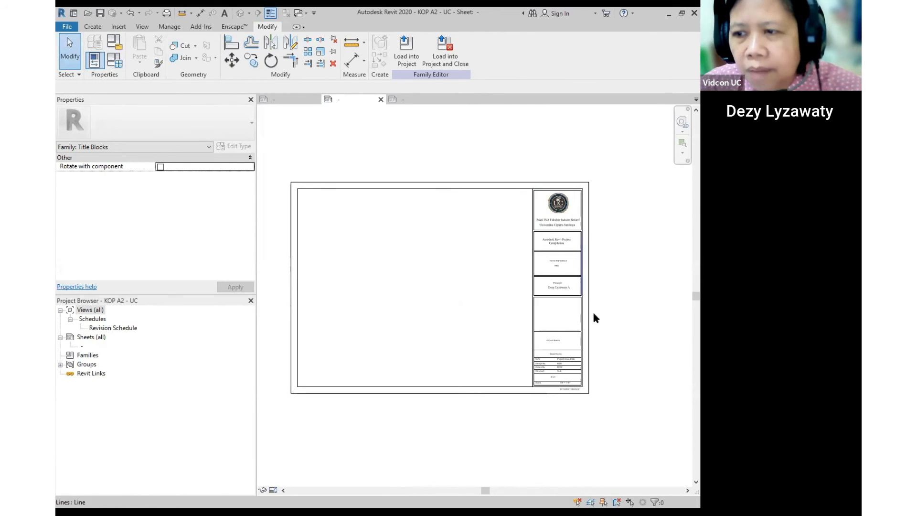
- Centre the Project Name label in its cell and enlarge its text to 5 mm
{"action": "scroll", "coordinate": [508, 270], "scroll_direction": "up", "scroll_amount": 5}
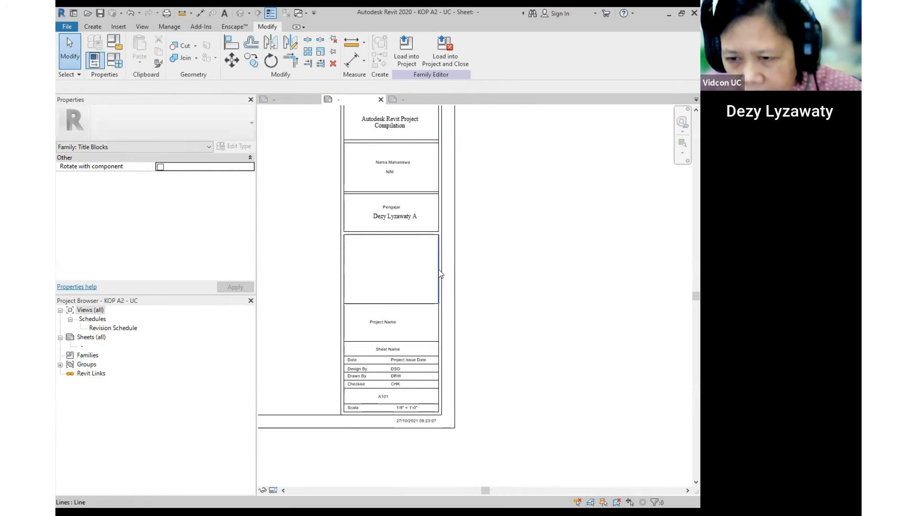
{"action": "scroll", "coordinate": [441, 274], "scroll_direction": "down", "scroll_amount": 2}
{"action": "scroll", "coordinate": [420, 327], "scroll_direction": "up", "scroll_amount": 4}
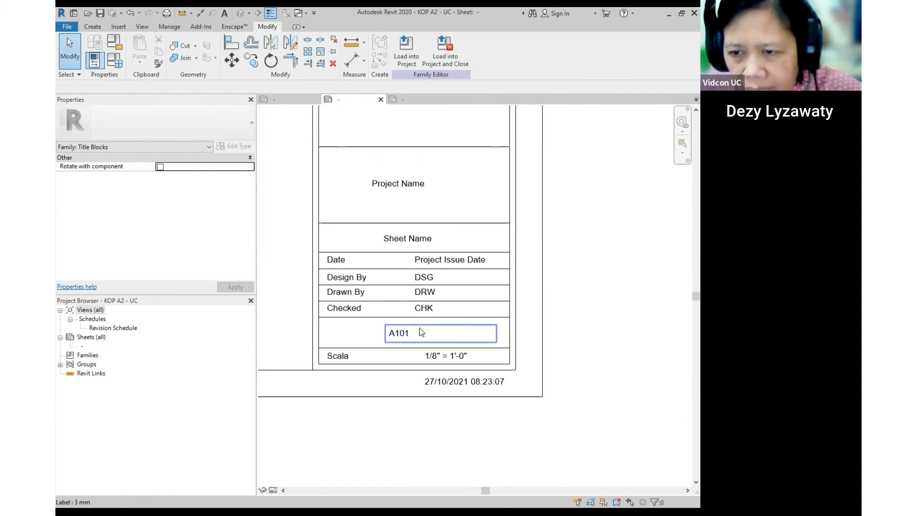
{"action": "scroll", "coordinate": [453, 383], "scroll_direction": "down", "scroll_amount": 1}
{"action": "scroll", "coordinate": [455, 198], "scroll_direction": "up", "scroll_amount": 2}
{"action": "scroll", "coordinate": [428, 189], "scroll_direction": "down", "scroll_amount": 4}
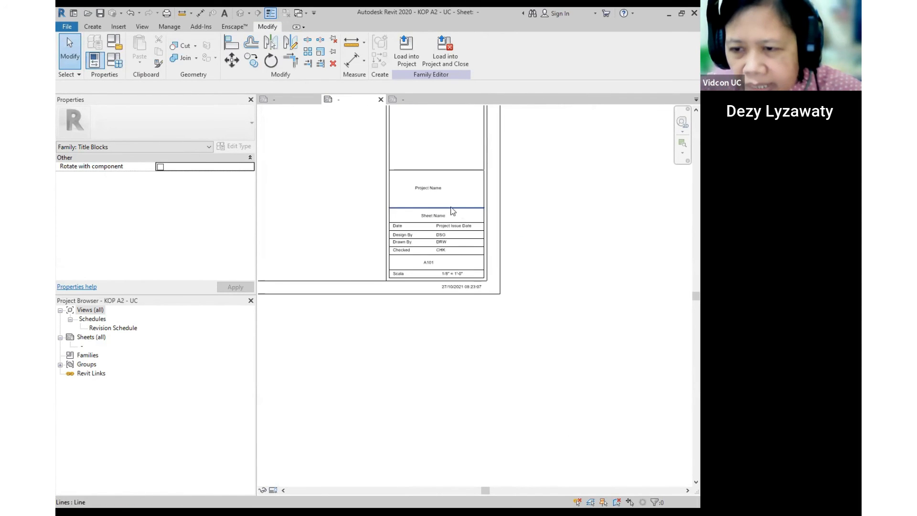
{"action": "left_click", "coordinate": [429, 189]}
{"action": "scroll", "coordinate": [428, 189], "scroll_direction": "up", "scroll_amount": 3}
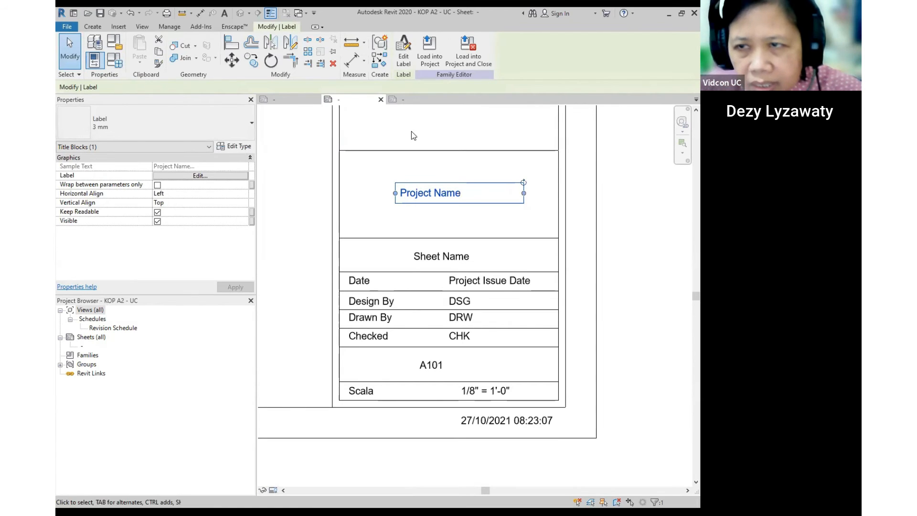
{"action": "left_click", "coordinate": [241, 195]}
{"action": "left_click", "coordinate": [243, 194]}
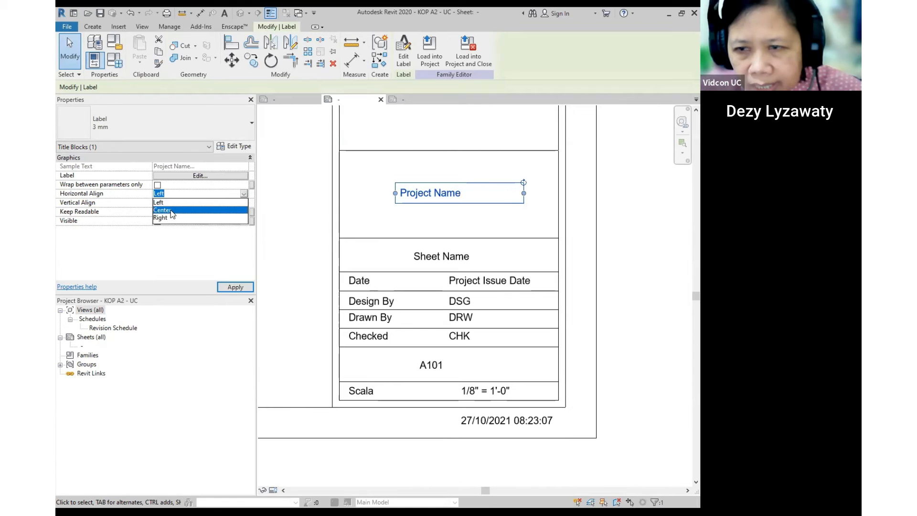
{"action": "left_click", "coordinate": [164, 210]}
{"action": "mouse_move", "coordinate": [471, 186]}
{"action": "left_mouse_down"}
{"action": "mouse_move", "coordinate": [457, 176]}
{"action": "mouse_move", "coordinate": [461, 190]}
{"action": "left_mouse_up"}
{"action": "left_click", "coordinate": [179, 140]}
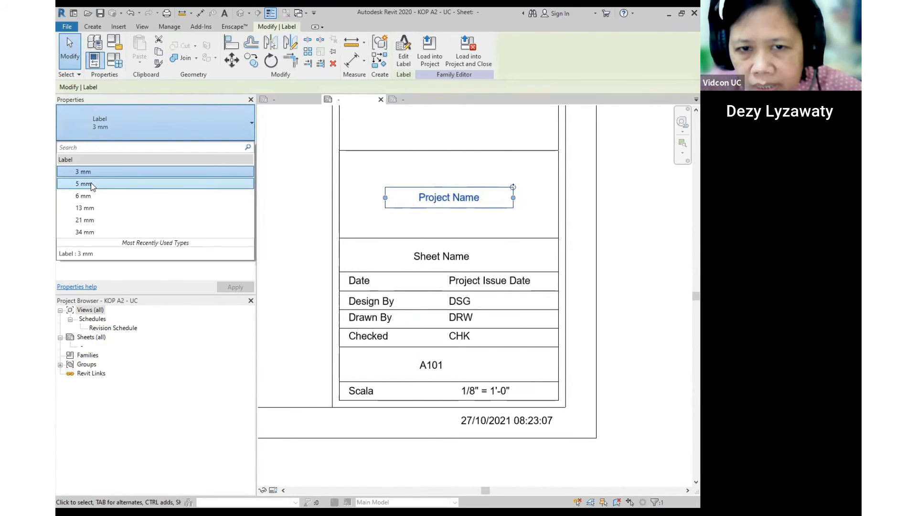
{"action": "left_click", "coordinate": [91, 182]}
- Centre-align the Sheet Name label's text
{"action": "left_click", "coordinate": [432, 258]}
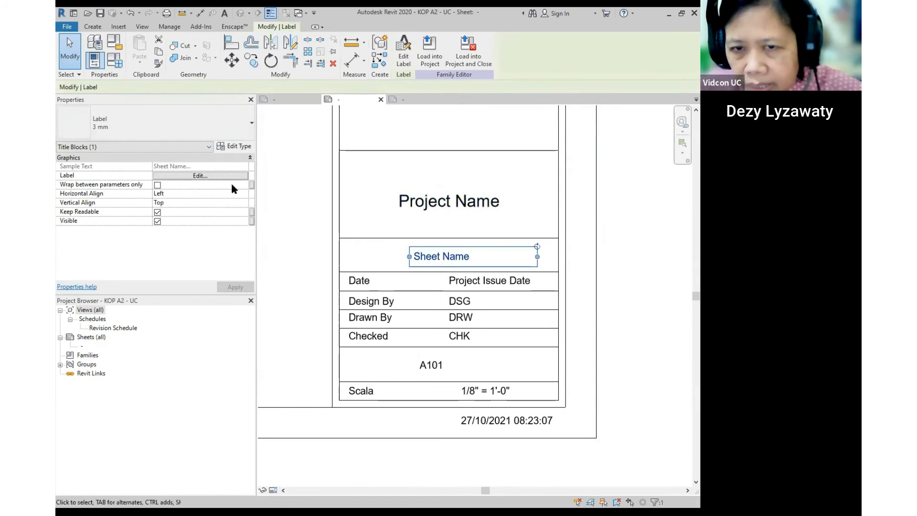
{"action": "left_click", "coordinate": [242, 193]}
{"action": "left_click", "coordinate": [244, 194]}
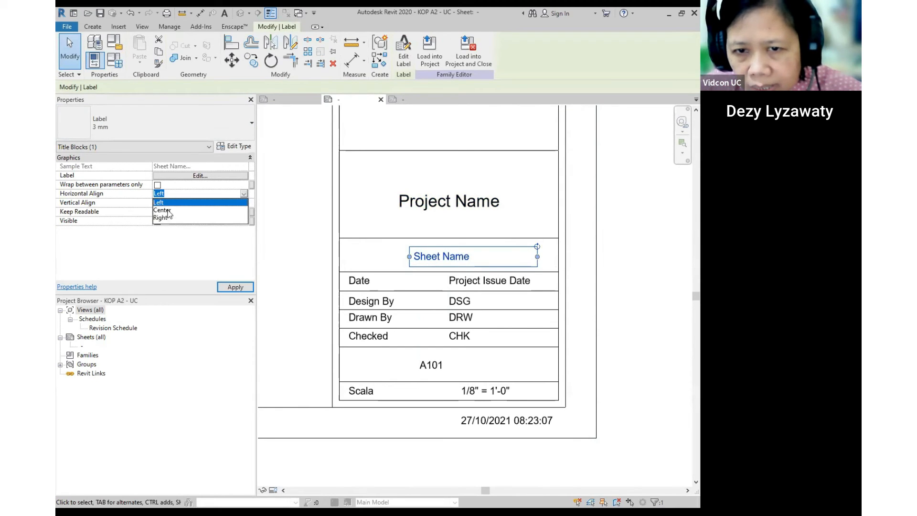
{"action": "left_click", "coordinate": [165, 210]}
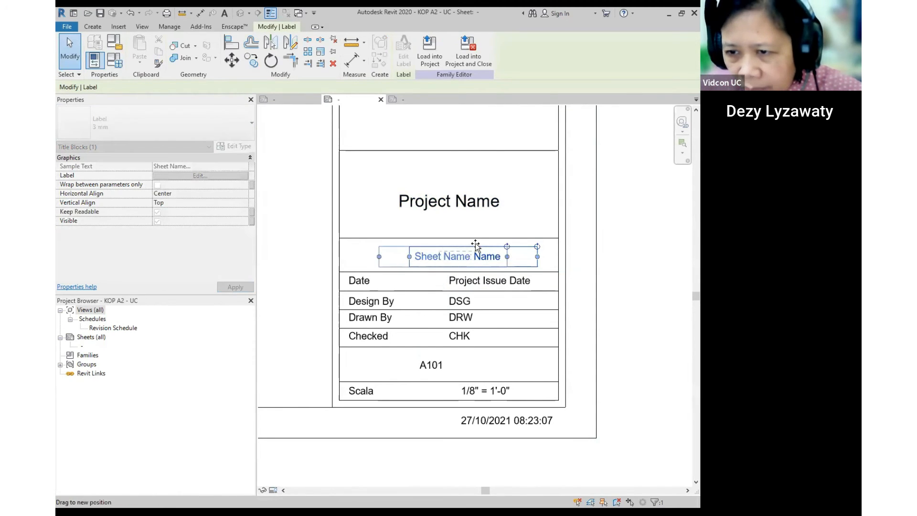
{"action": "left_click", "coordinate": [511, 244]}
{"action": "scroll", "coordinate": [526, 251], "scroll_direction": "down", "scroll_amount": 3}
{"action": "scroll", "coordinate": [525, 252], "scroll_direction": "down", "scroll_amount": 3}
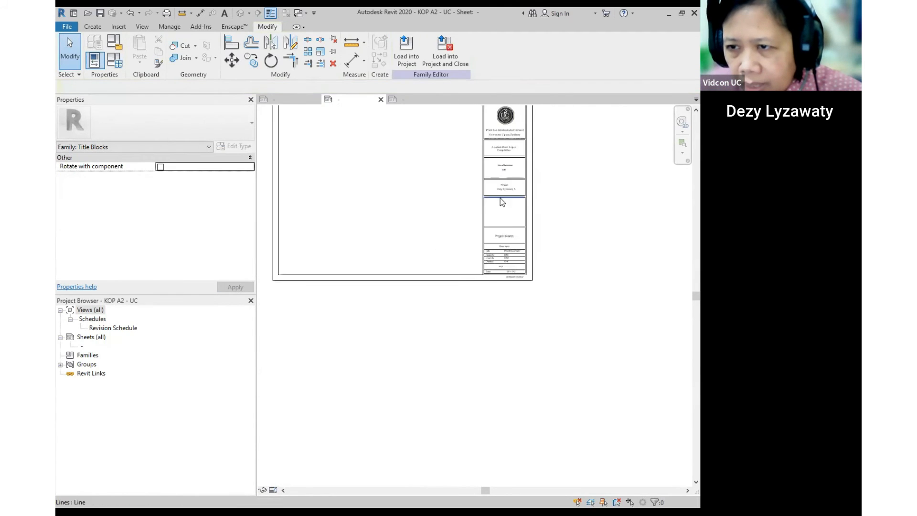
{"action": "scroll", "coordinate": [549, 285], "scroll_direction": "up", "scroll_amount": 2}
{"action": "scroll", "coordinate": [599, 265], "scroll_direction": "down", "scroll_amount": 2}
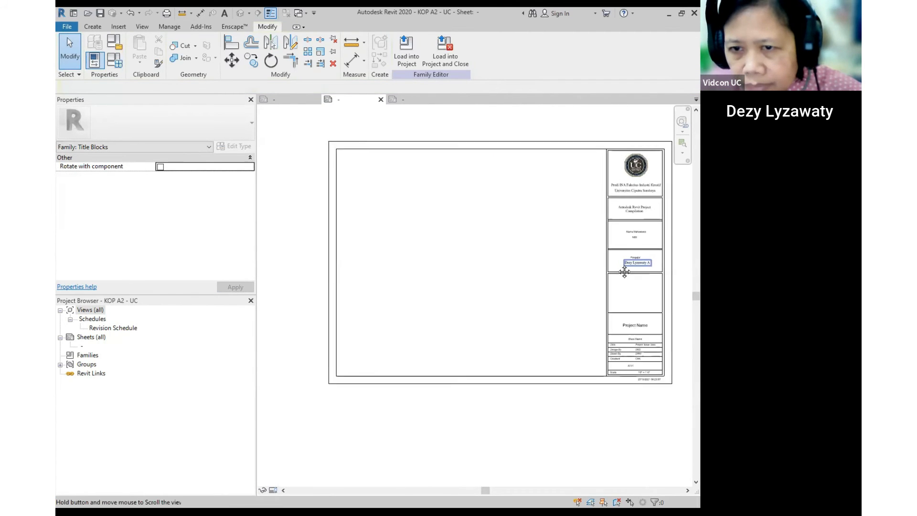
{"action": "scroll", "coordinate": [571, 270], "scroll_direction": "up", "scroll_amount": 2}
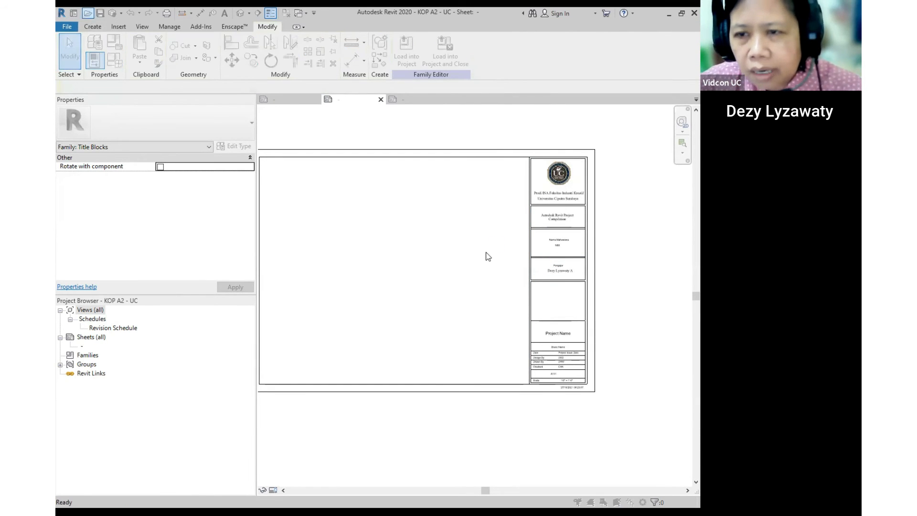
- Open the Door_Win_Wall_Schedule_01_01 project from the MATERI folder
{"action": "left_click", "coordinate": [503, 152]}
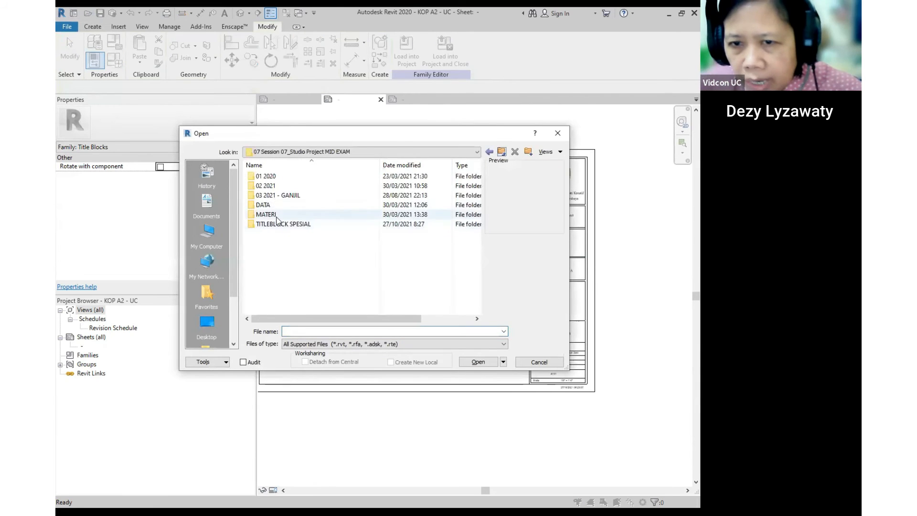
{"action": "double_click", "coordinate": [268, 207]}
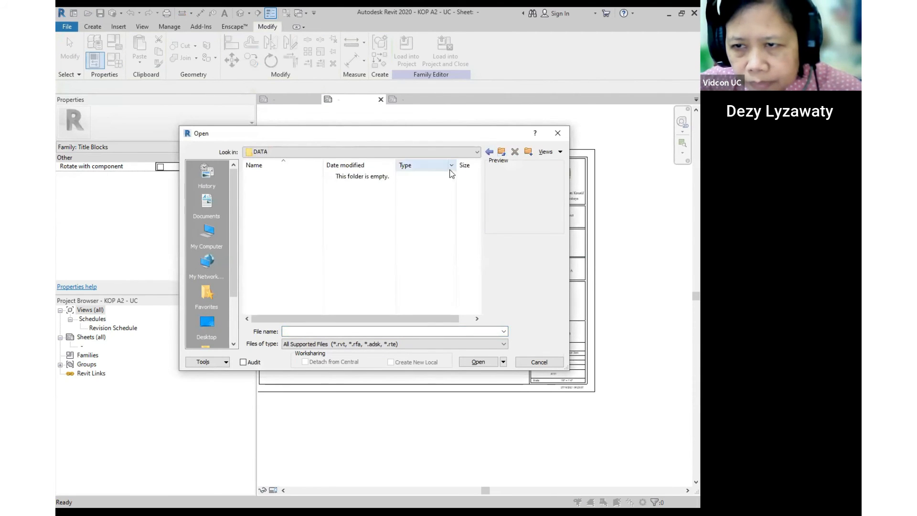
{"action": "left_click", "coordinate": [501, 152]}
{"action": "double_click", "coordinate": [273, 217]}
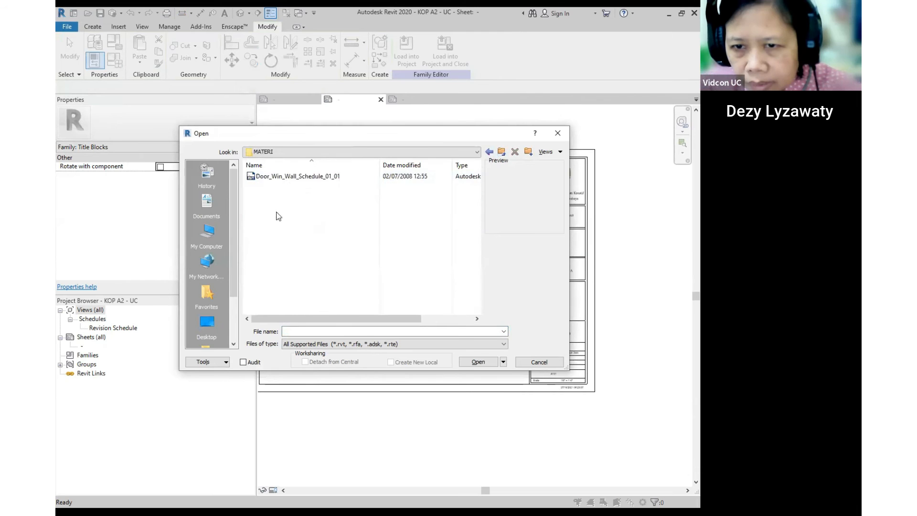
{"action": "left_click", "coordinate": [292, 176]}
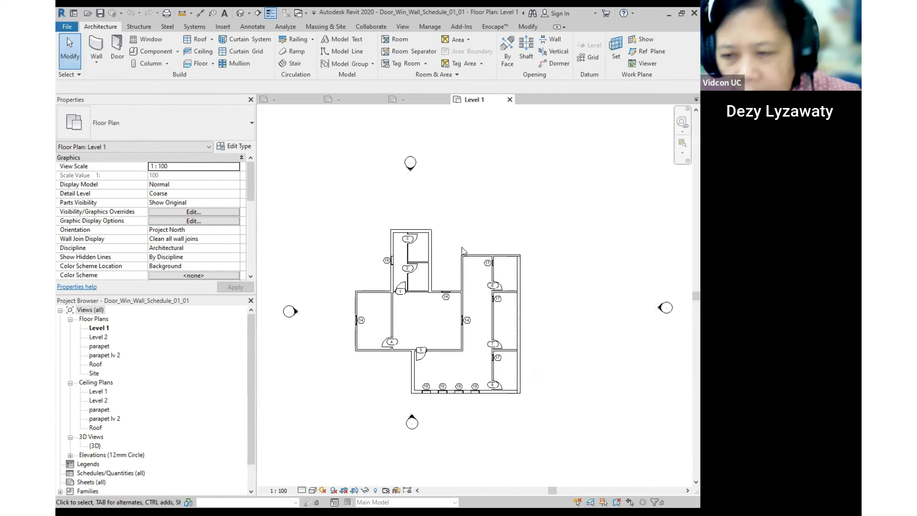
- Start a new sheet from the Sheets (all) group in the Project Browser
{"action": "scroll", "coordinate": [432, 302], "scroll_direction": "down", "scroll_amount": 2}
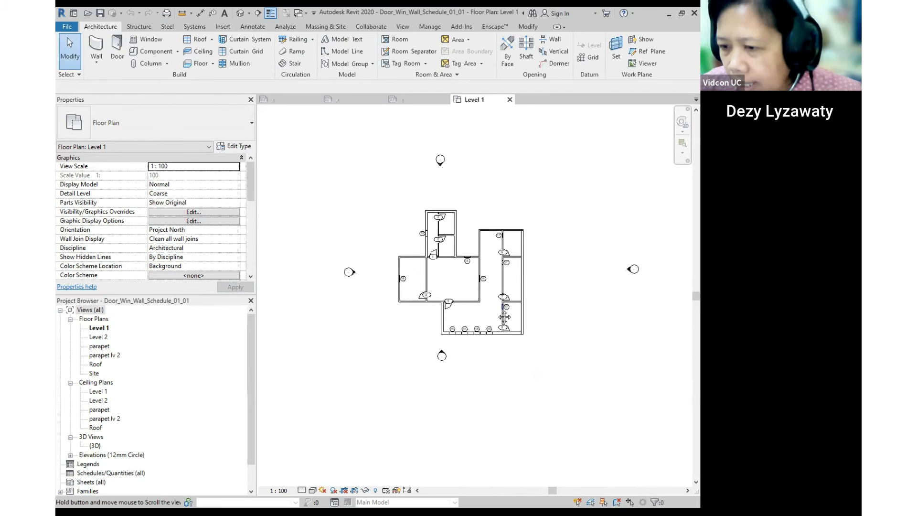
{"action": "scroll", "coordinate": [432, 302], "scroll_direction": "up", "scroll_amount": 2}
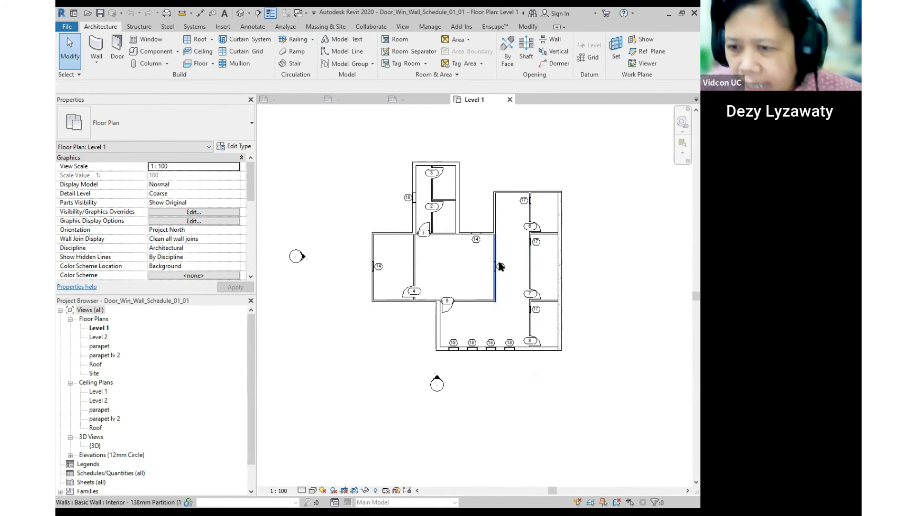
{"action": "scroll", "coordinate": [143, 425], "scroll_direction": "down", "scroll_amount": 1}
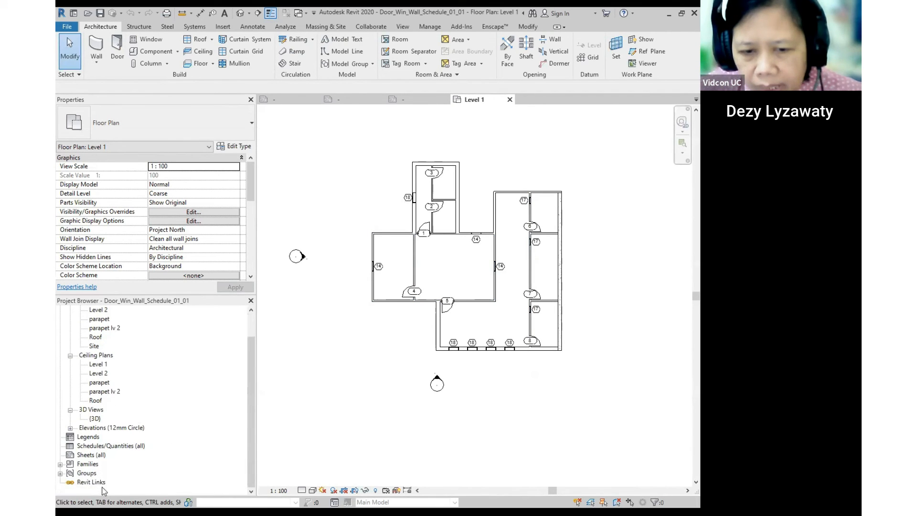
{"action": "left_click", "coordinate": [90, 454]}
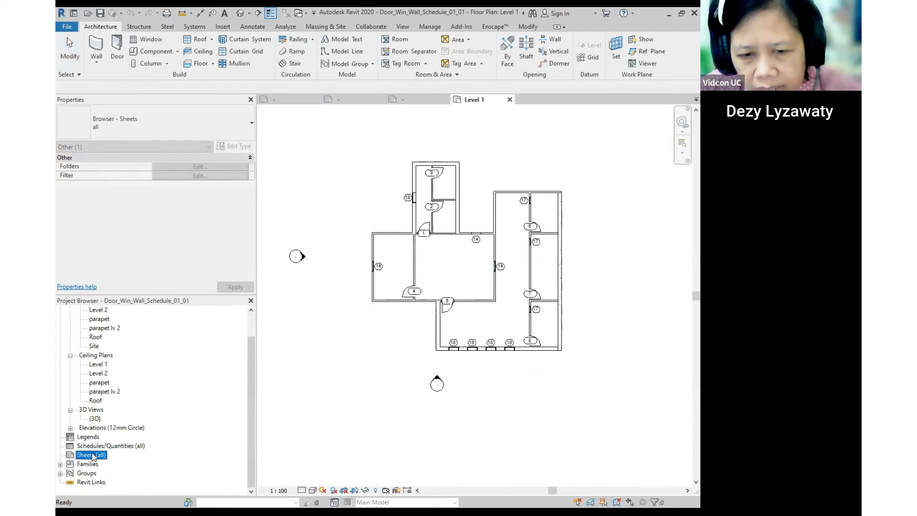
{"action": "right_click", "coordinate": [93, 456]}
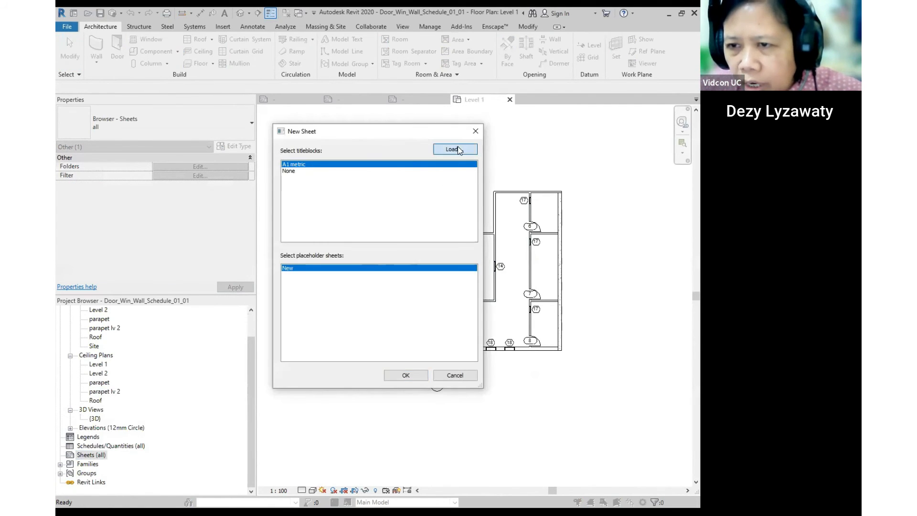
- From New Sheet's Load, browse on the D: drive to the TITLEBLOCK SPESIAL folder
{"action": "left_click", "coordinate": [458, 150]}
{"action": "left_click", "coordinate": [474, 161]}
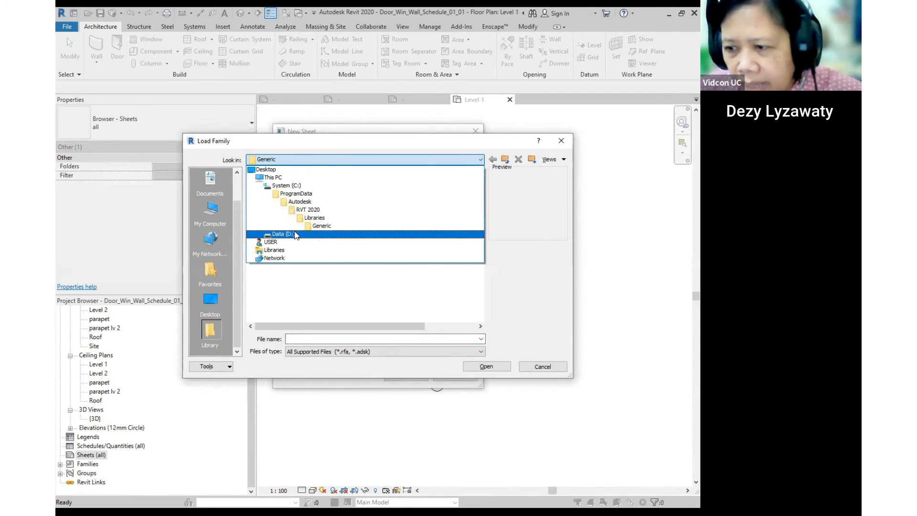
{"action": "left_click", "coordinate": [295, 234]}
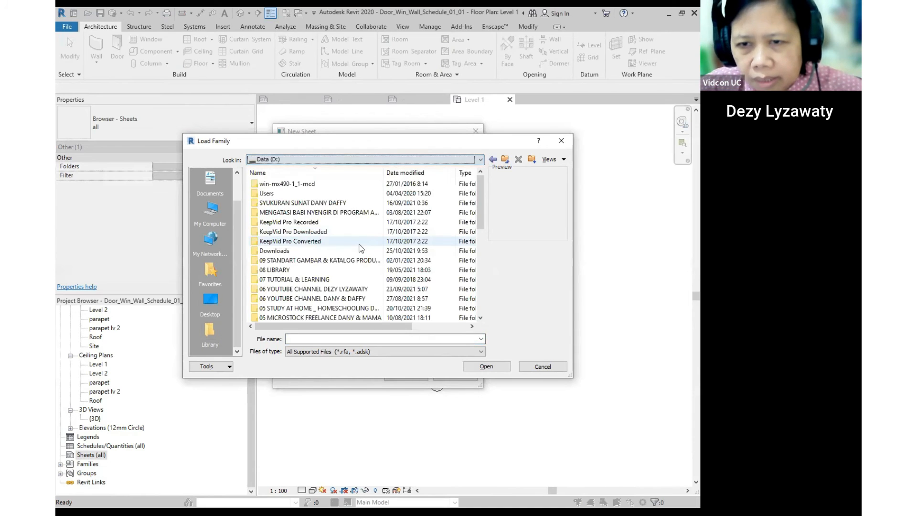
{"action": "scroll", "coordinate": [336, 246], "scroll_direction": "down", "scroll_amount": 2}
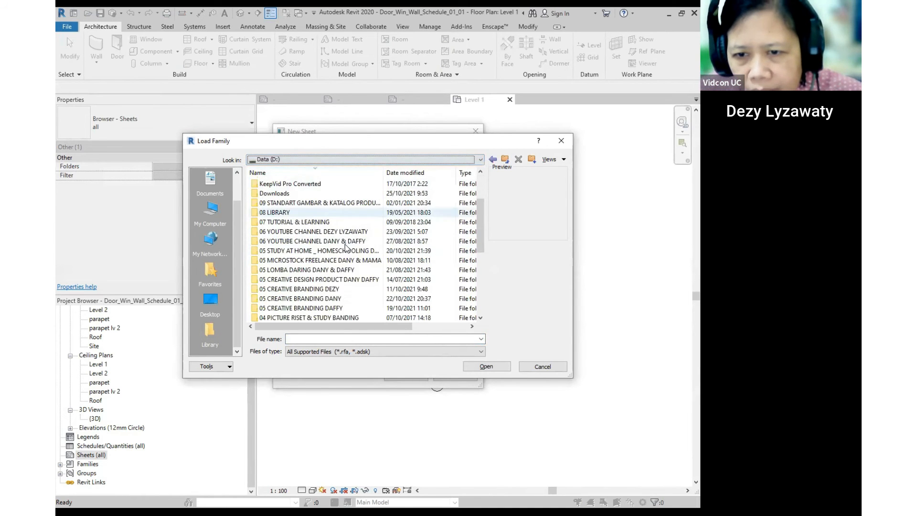
{"action": "scroll", "coordinate": [336, 246], "scroll_direction": "down", "scroll_amount": 3}
{"action": "double_click", "coordinate": [322, 274]}
{"action": "left_click", "coordinate": [506, 164]}
{"action": "scroll", "coordinate": [335, 277], "scroll_direction": "down", "scroll_amount": 5}
{"action": "double_click", "coordinate": [305, 280]}
{"action": "scroll", "coordinate": [351, 248], "scroll_direction": "down", "scroll_amount": 2}
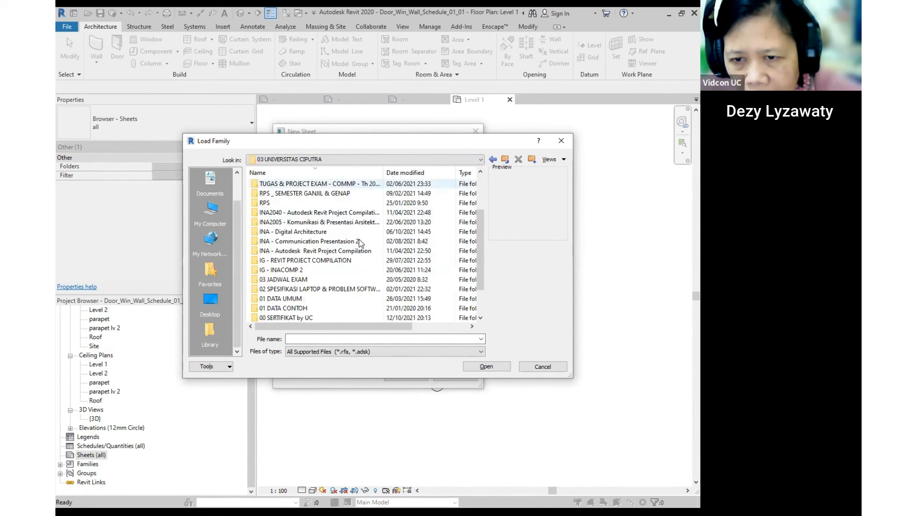
{"action": "double_click", "coordinate": [330, 250]}
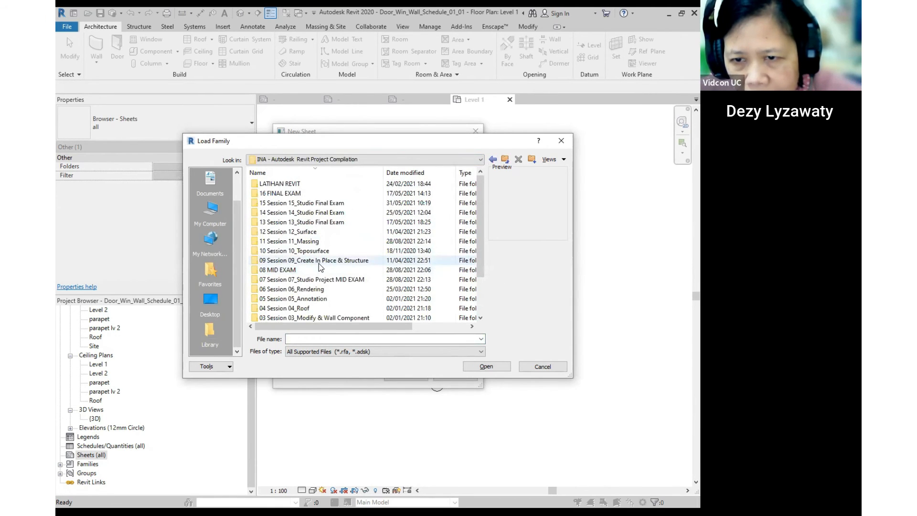
{"action": "double_click", "coordinate": [341, 280]}
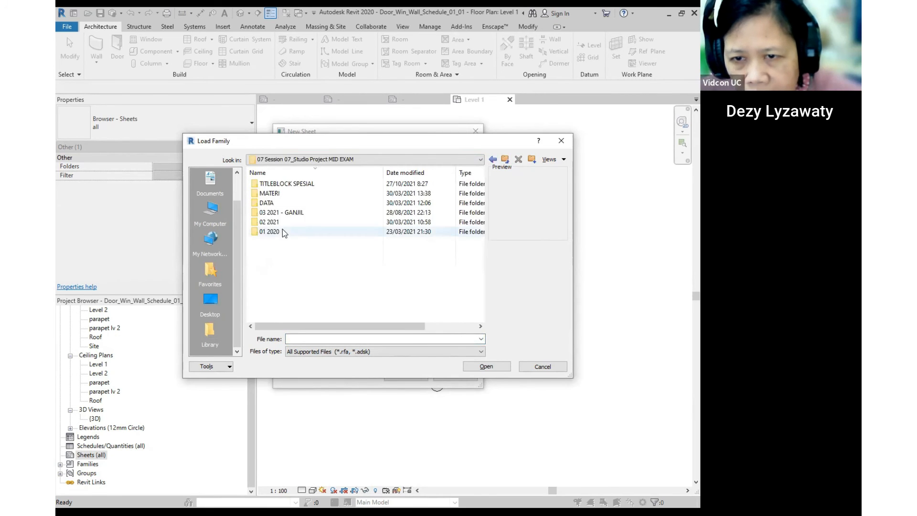
{"action": "double_click", "coordinate": [266, 204]}
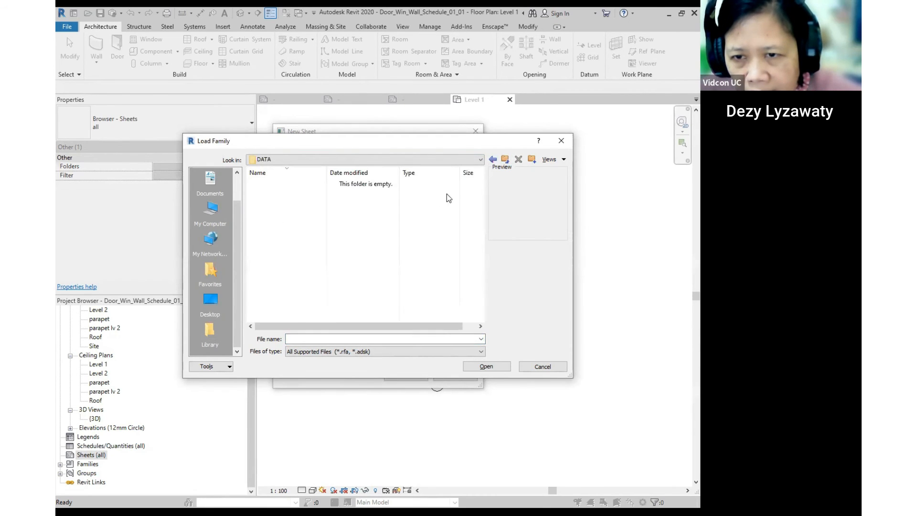
{"action": "left_click", "coordinate": [504, 159]}
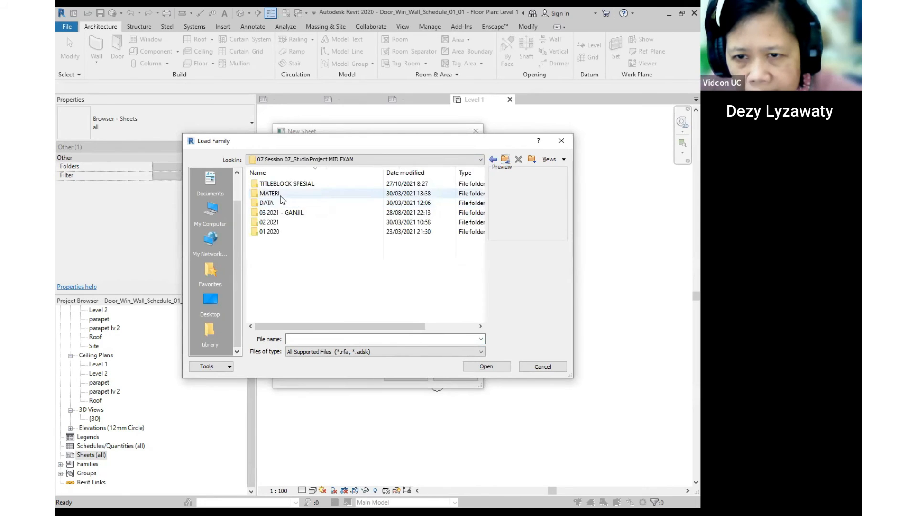
{"action": "double_click", "coordinate": [289, 184]}
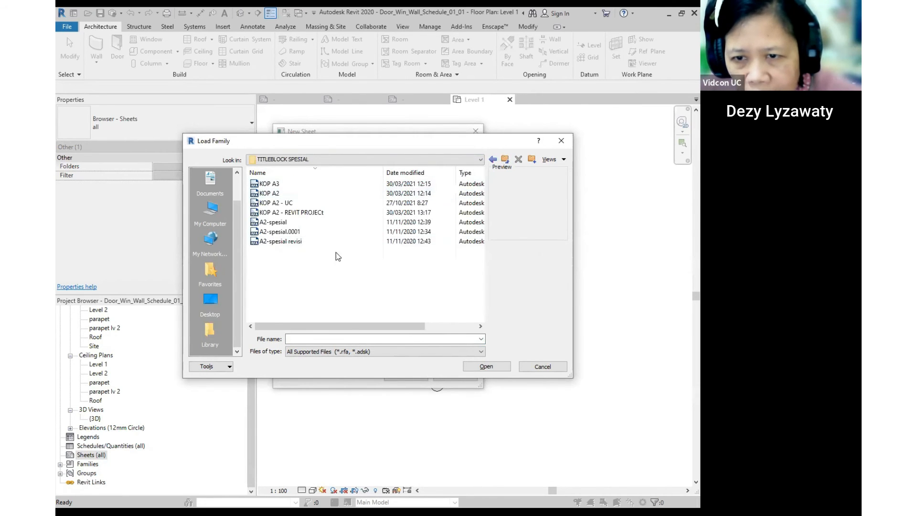
- Load KOP A2 - UC.rfa and create sheet A101 with that title block
{"action": "left_click", "coordinate": [286, 203]}
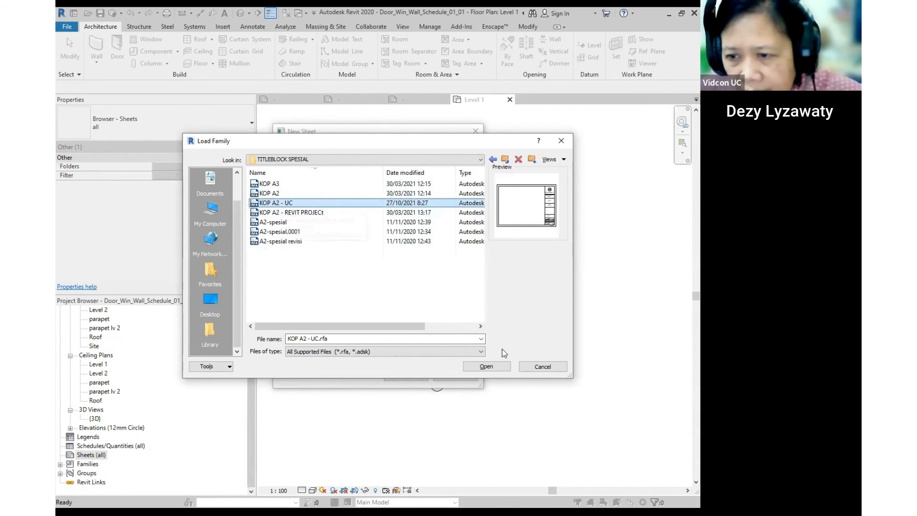
{"action": "left_click", "coordinate": [485, 365]}
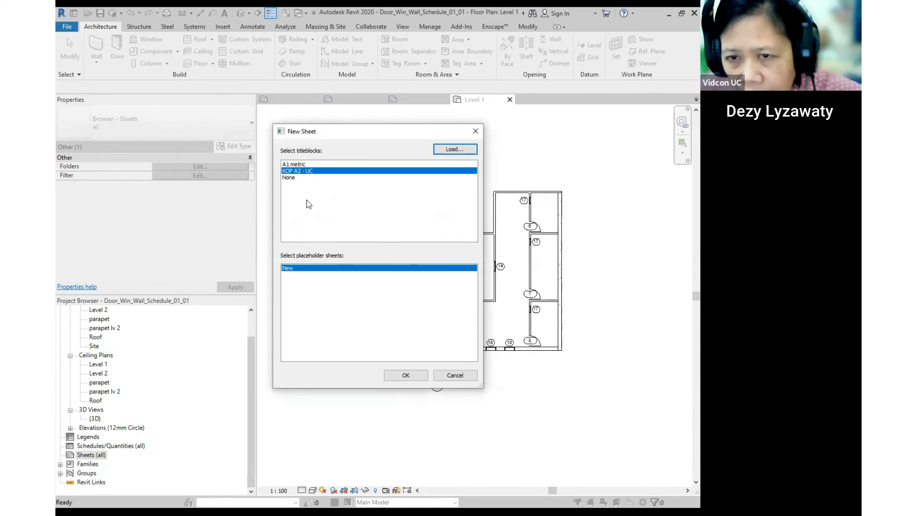
{"action": "key", "text": "ctrl"}
{"action": "key", "text": "ctrl"}
{"action": "key", "text": "ctrl"}
{"action": "key", "text": "ctrl"}
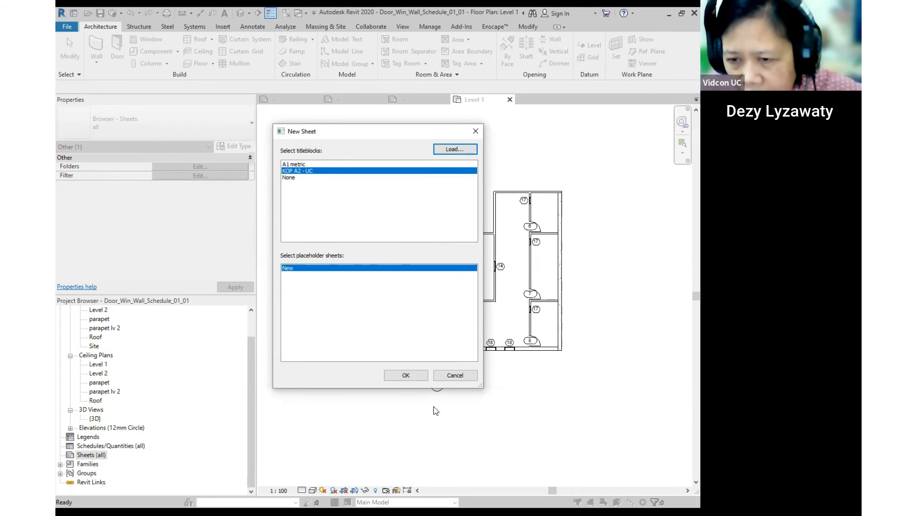
{"action": "left_click", "coordinate": [406, 374]}
- Place the Level 1 floor plan viewport on sheet A101 and zoom into the title block
{"action": "scroll", "coordinate": [573, 296], "scroll_direction": "up", "scroll_amount": 3}
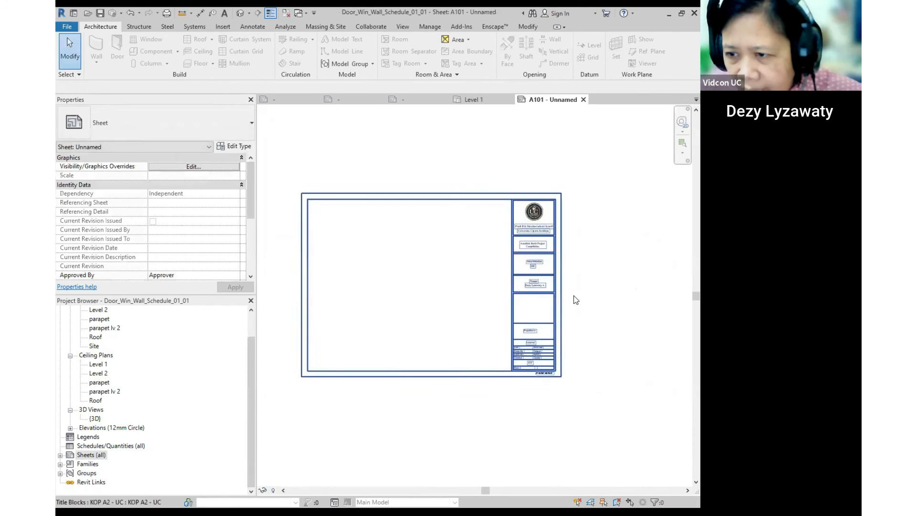
{"action": "scroll", "coordinate": [593, 292], "scroll_direction": "down", "scroll_amount": 3}
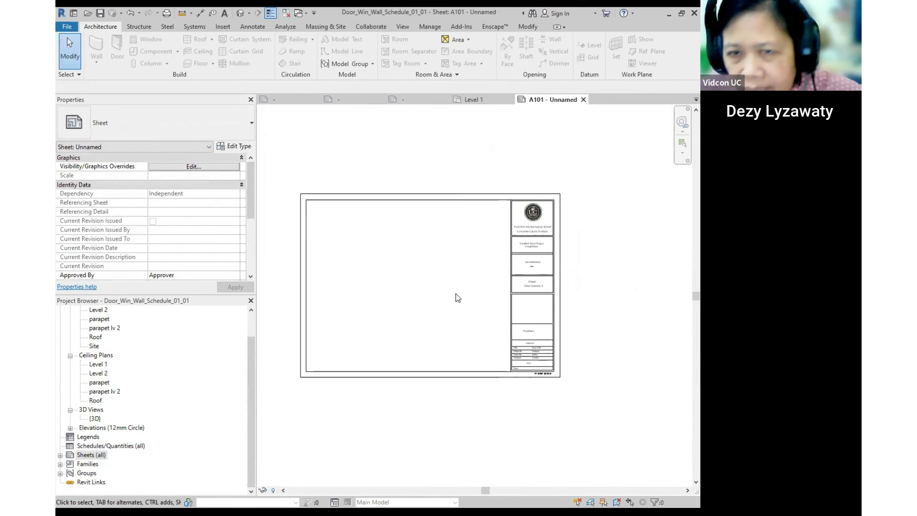
{"action": "scroll", "coordinate": [113, 356], "scroll_direction": "up", "scroll_amount": 1}
{"action": "left_click", "coordinate": [97, 329]}
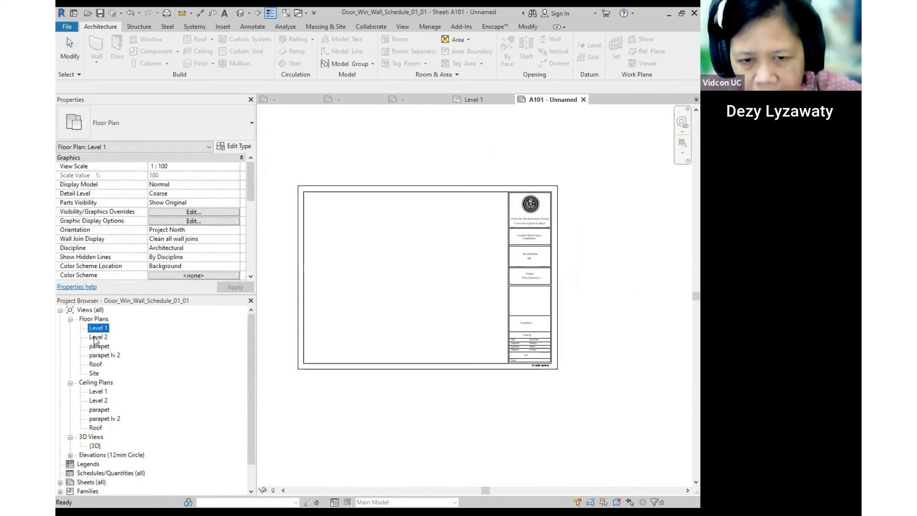
{"action": "left_click", "coordinate": [408, 274]}
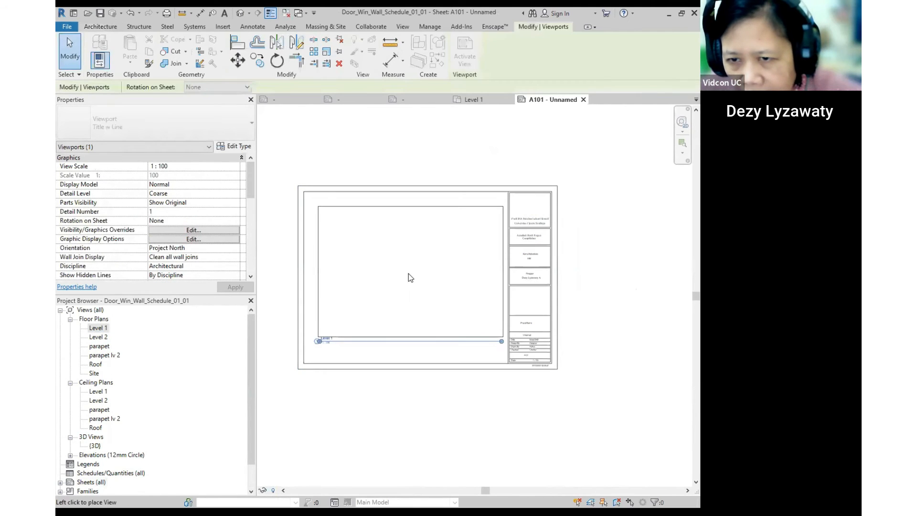
{"action": "left_click", "coordinate": [656, 270]}
{"action": "middle_click_drag", "start_coordinate": [593, 297], "coordinate": [513, 275]}
{"action": "scroll", "coordinate": [513, 279], "scroll_direction": "up", "scroll_amount": 2}
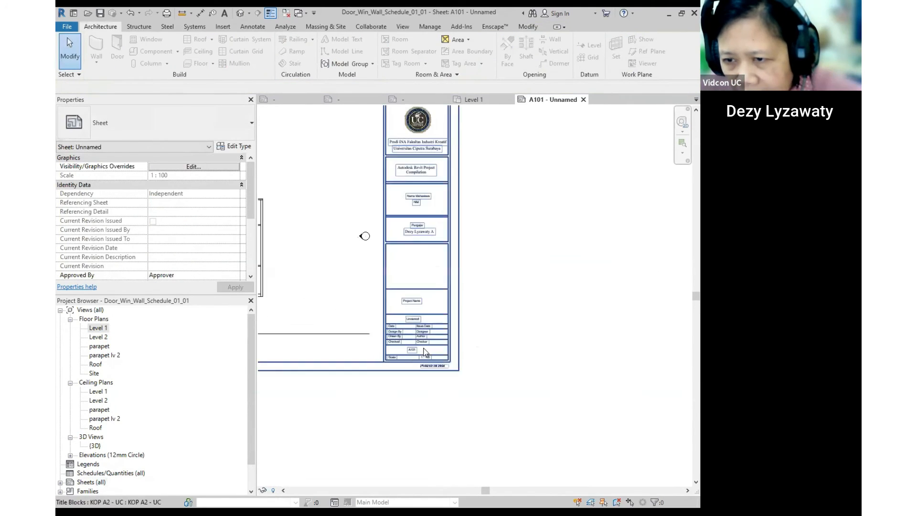
{"action": "scroll", "coordinate": [415, 344], "scroll_direction": "up", "scroll_amount": 4}
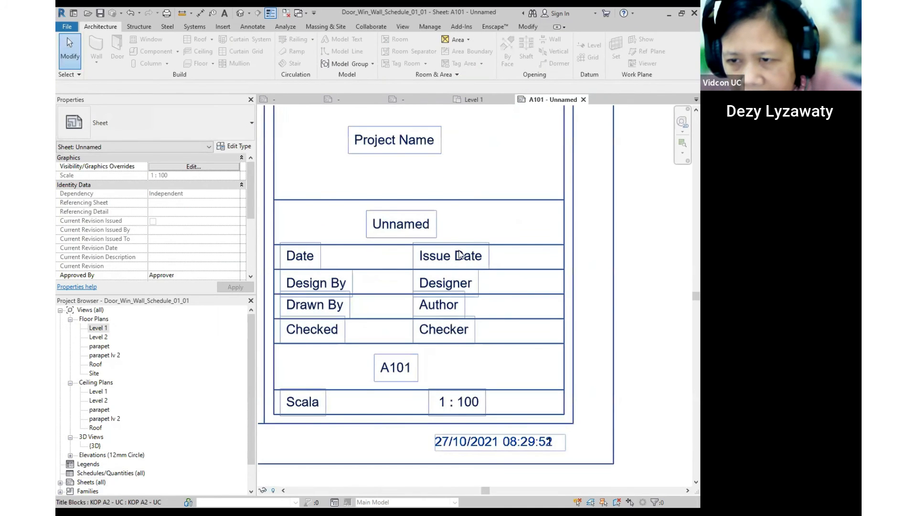
- Enter 1 Oktober 2021 as the title block's date
{"action": "double_click", "coordinate": [436, 260]}
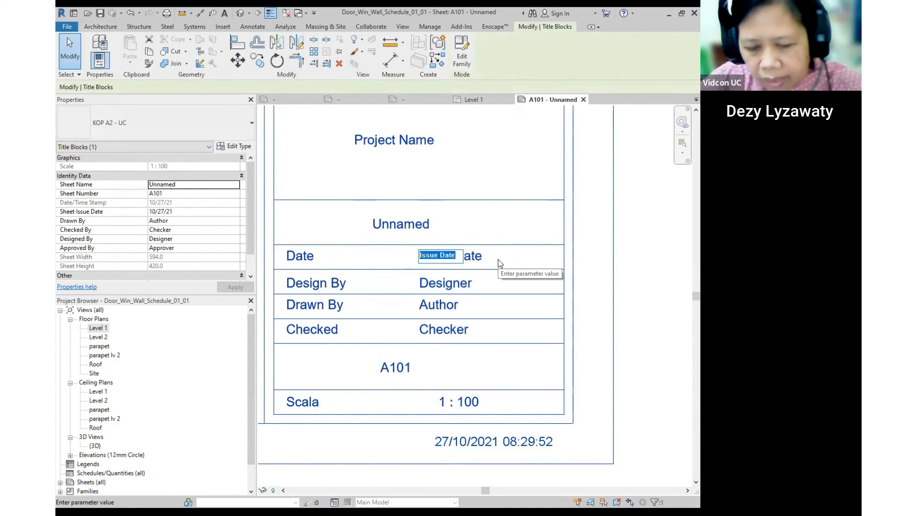
{"action": "type", "text": "1"}
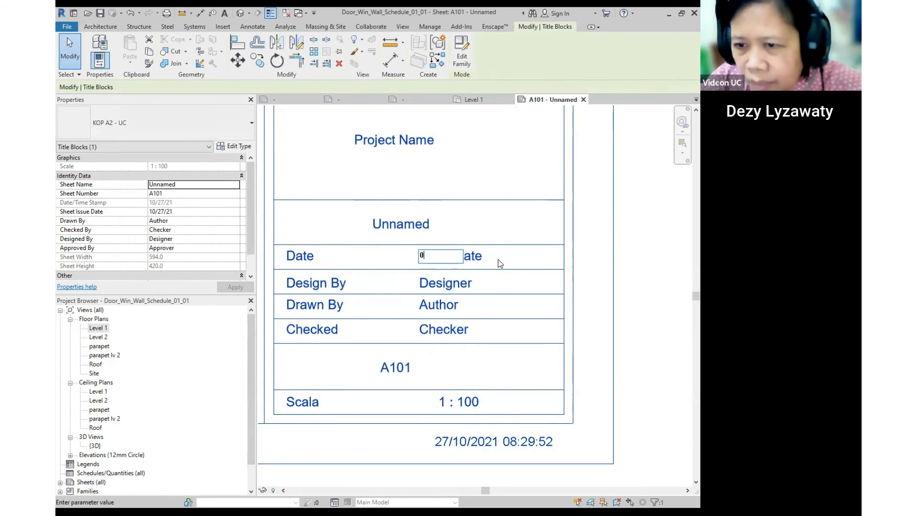
{"action": "type", "text": " Oktober 2021"}
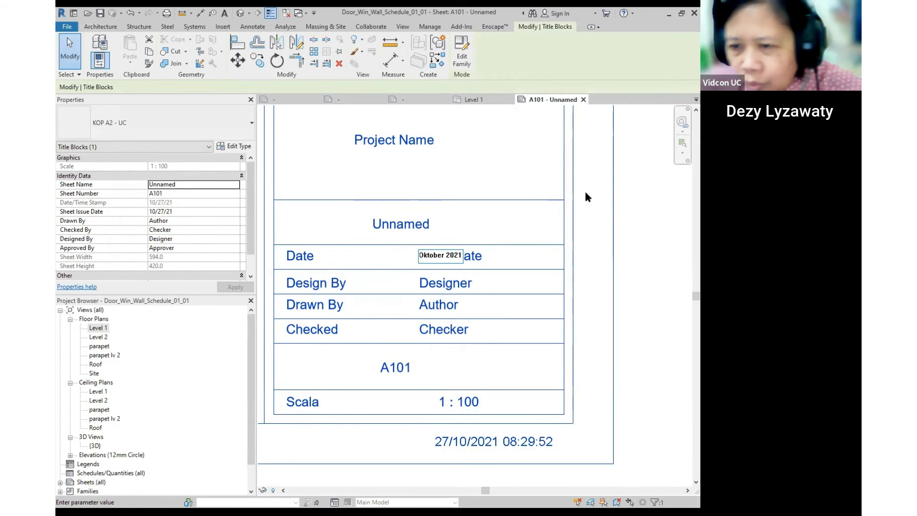
{"action": "left_click", "coordinate": [546, 271]}
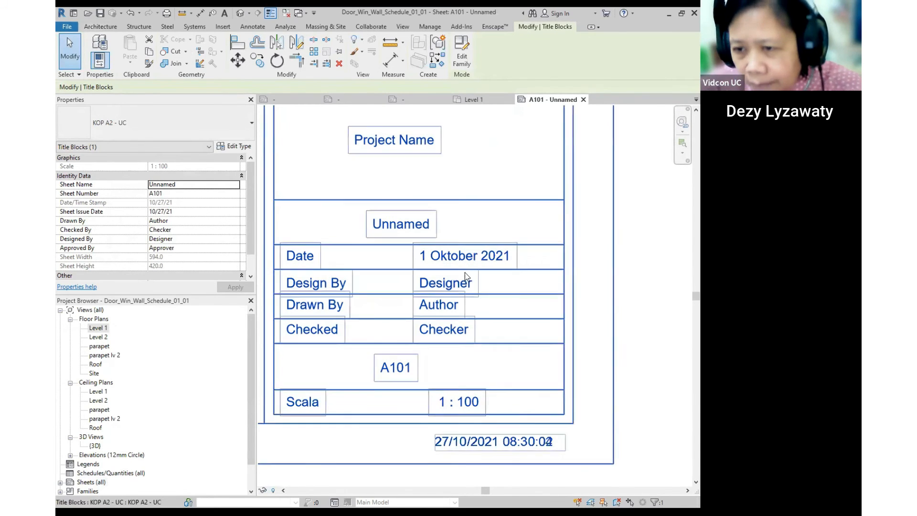
{"action": "scroll", "coordinate": [445, 285], "scroll_direction": "down", "scroll_amount": 1}
{"action": "scroll", "coordinate": [570, 389], "scroll_direction": "up", "scroll_amount": 3}
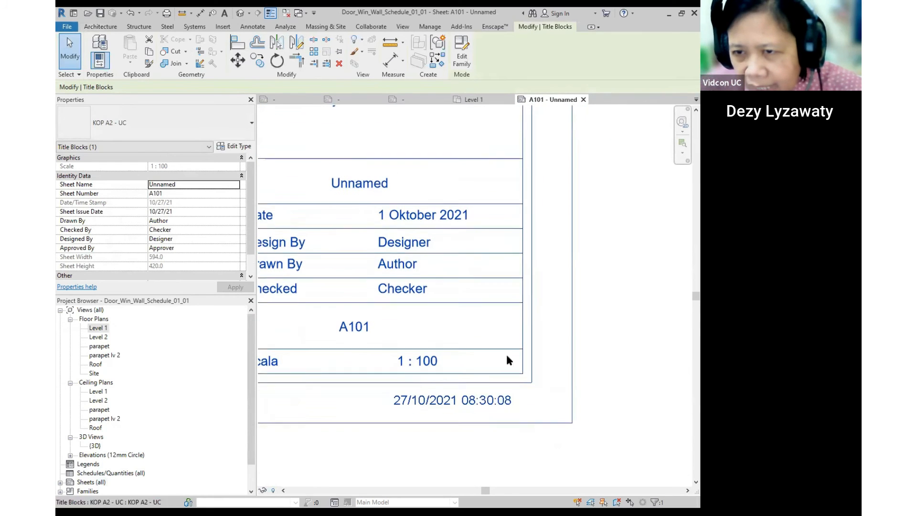
- Recheck the date entry and inspect the other title block fields
{"action": "left_click", "coordinate": [434, 213]}
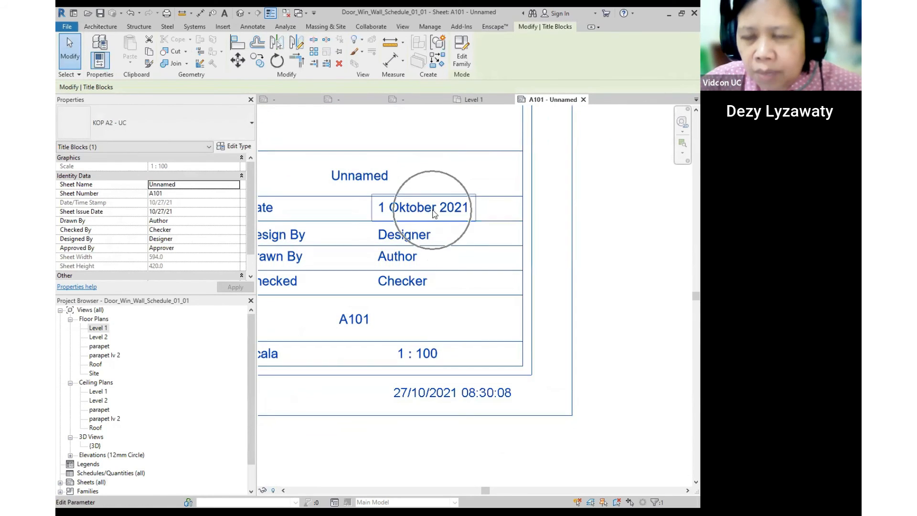
{"action": "scroll", "coordinate": [430, 210], "scroll_direction": "down", "scroll_amount": 2}
{"action": "scroll", "coordinate": [502, 363], "scroll_direction": "up", "scroll_amount": 1}
{"action": "scroll", "coordinate": [473, 343], "scroll_direction": "up", "scroll_amount": 1}
{"action": "key", "text": "ctrl"}
{"action": "key", "text": "ctrl"}
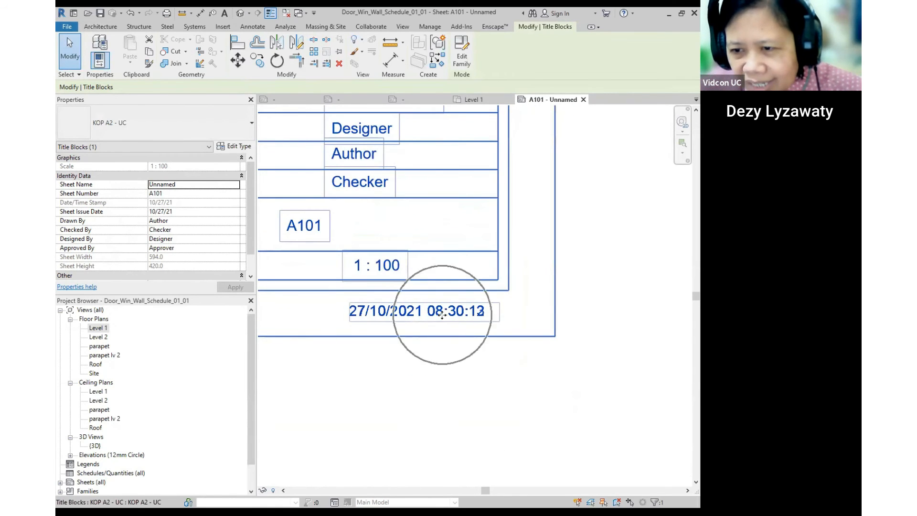
{"action": "key", "text": "ctrl"}
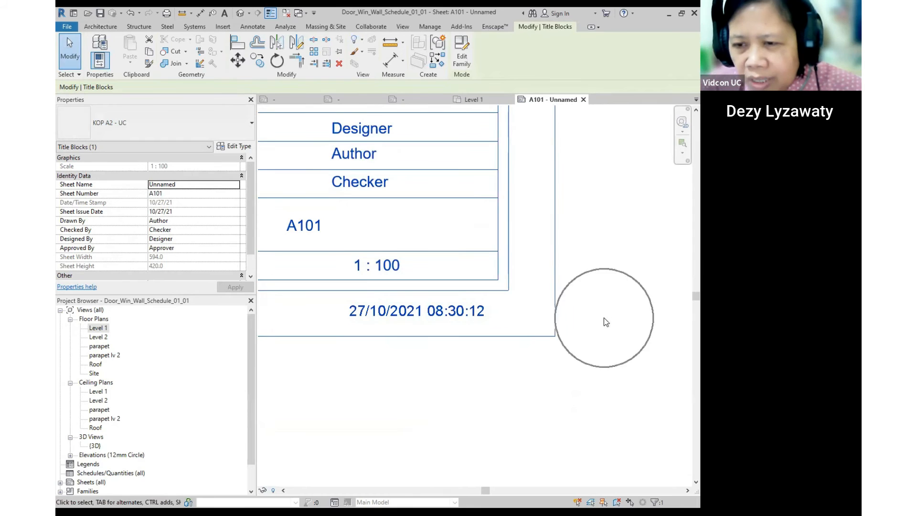
{"action": "scroll", "coordinate": [604, 317], "scroll_direction": "down", "scroll_amount": 1}
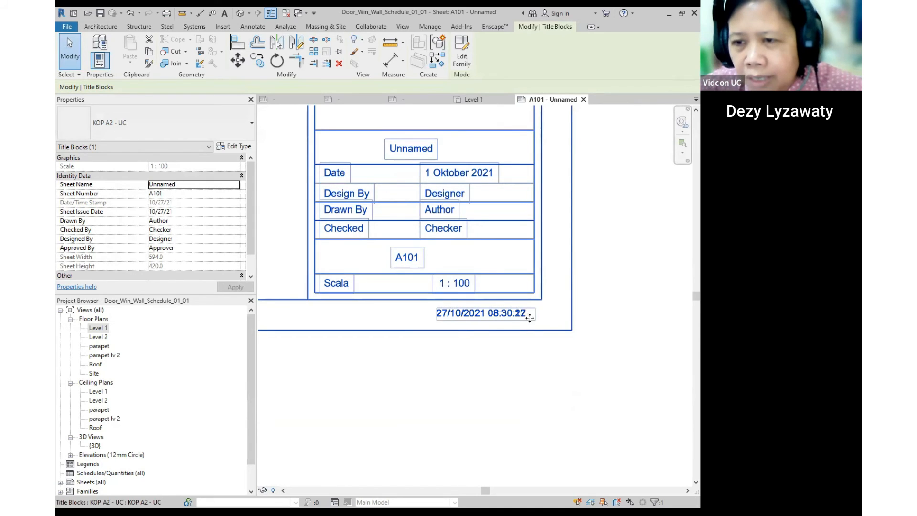
{"action": "left_click", "coordinate": [521, 313]}
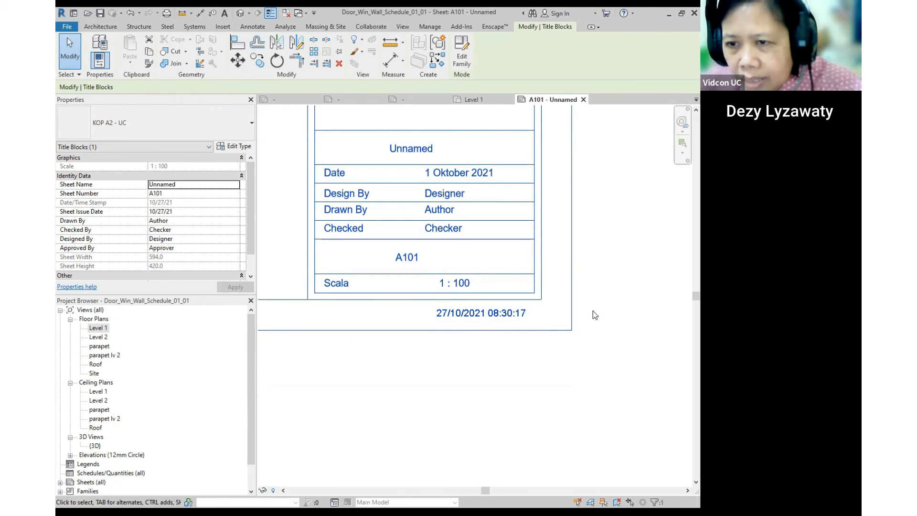
{"action": "scroll", "coordinate": [592, 311], "scroll_direction": "down", "scroll_amount": 3}
{"action": "scroll", "coordinate": [495, 135], "scroll_direction": "up", "scroll_amount": 4}
- Set the project name to PROJECT MID EXAM and the sheet name to DENAH LANTAI 1
{"action": "left_click", "coordinate": [500, 212]}
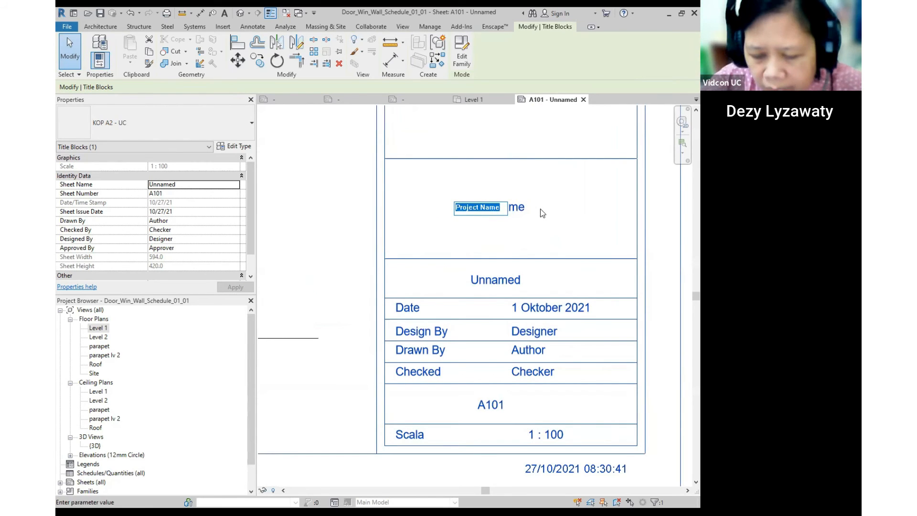
{"action": "key", "text": "BackSpace"}
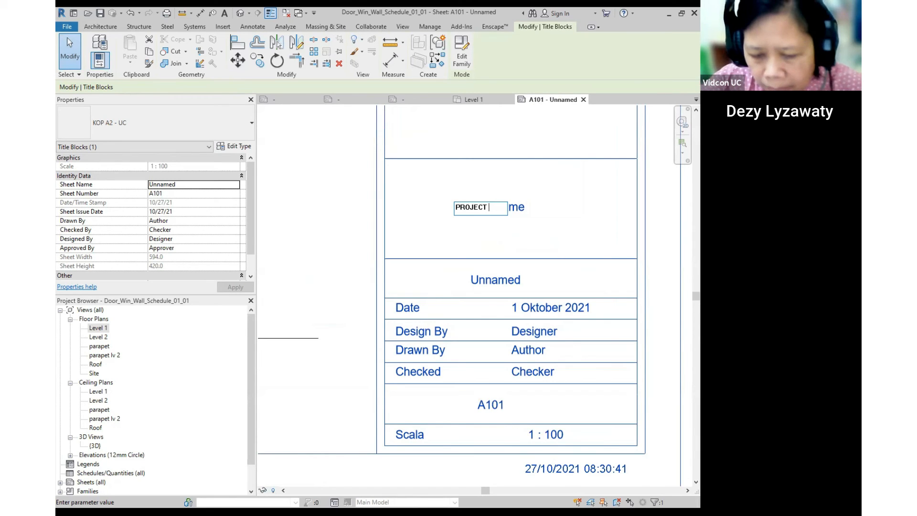
{"action": "type", "text": "EXAM"}
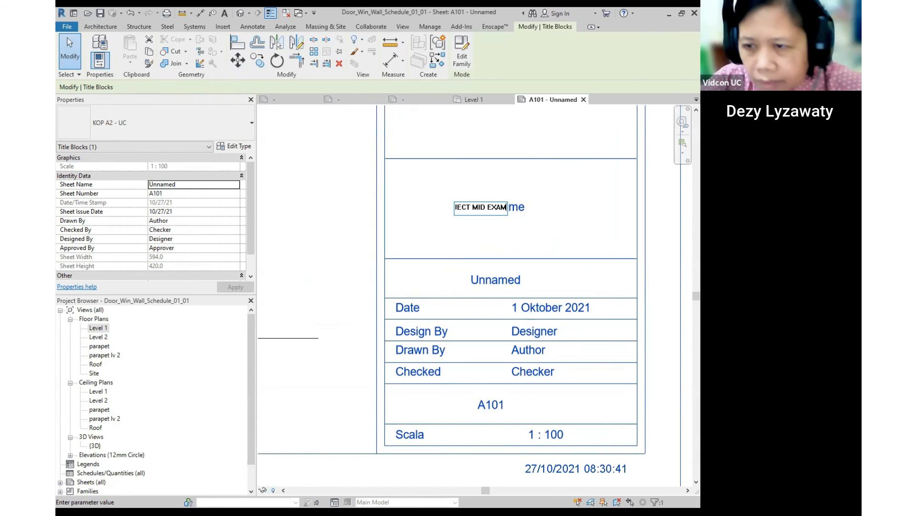
{"action": "left_click", "coordinate": [543, 209]}
{"action": "left_click", "coordinate": [519, 286]}
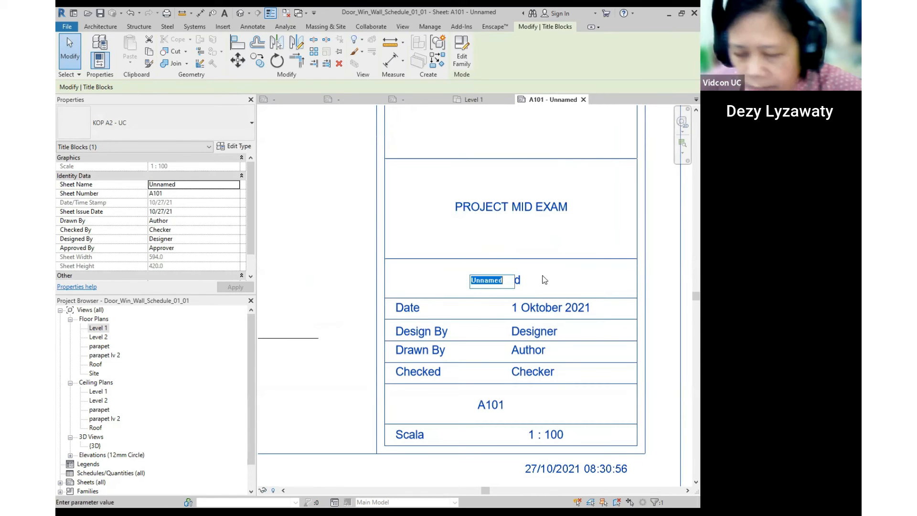
{"action": "type", "text": "DENAH LANTAI 1"}
{"action": "left_click", "coordinate": [629, 208]}
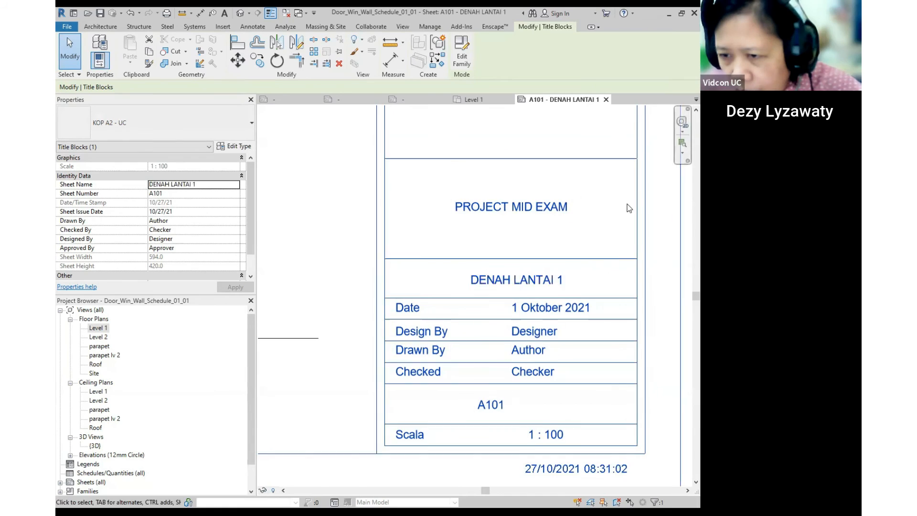
- Fill in the Designer, Drawn By and Checker fields with the team members' names
{"action": "scroll", "coordinate": [629, 208], "scroll_direction": "down", "scroll_amount": 1}
{"action": "left_click", "coordinate": [546, 315]}
{"action": "type", "text": "Al"}
{"action": "left_click", "coordinate": [549, 330]}
{"action": "left_click", "coordinate": [553, 331]}
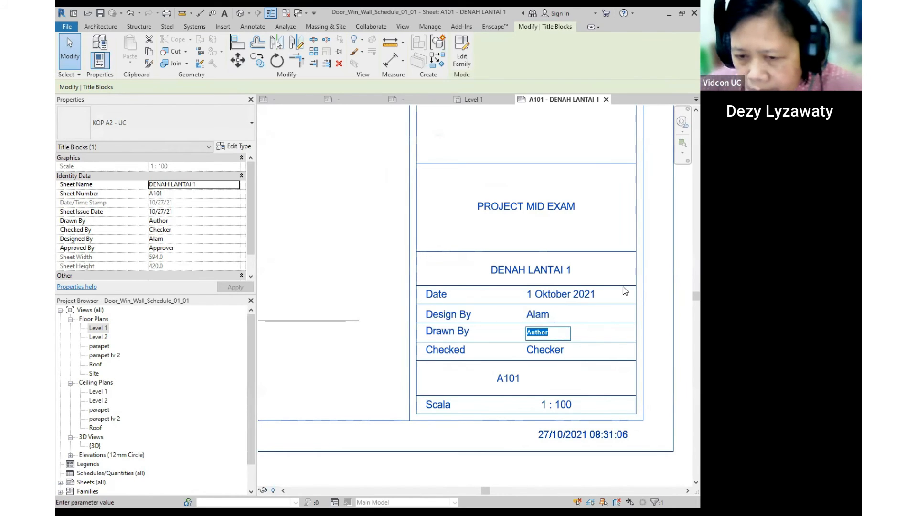
{"action": "type", "text": "Jefrey"}
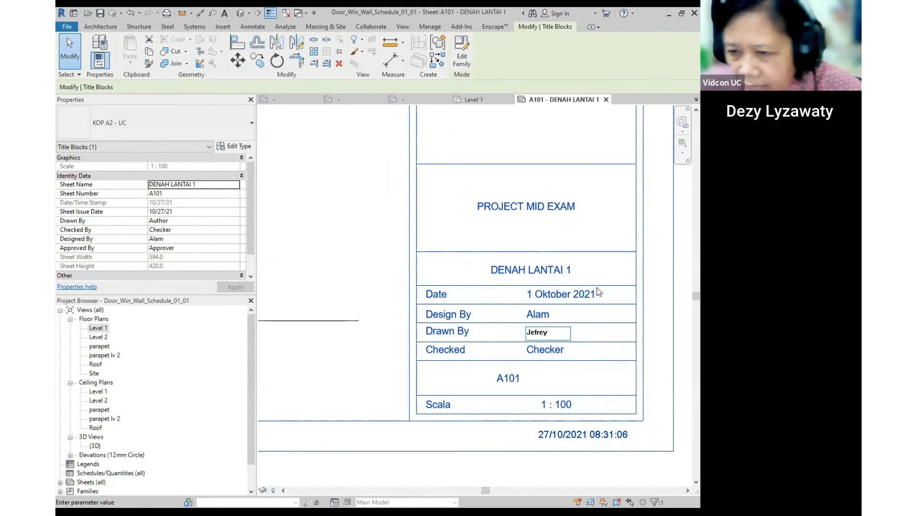
{"action": "left_click", "coordinate": [550, 353]}
{"action": "left_click_drag", "start_coordinate": [559, 349], "coordinate": [475, 353]}
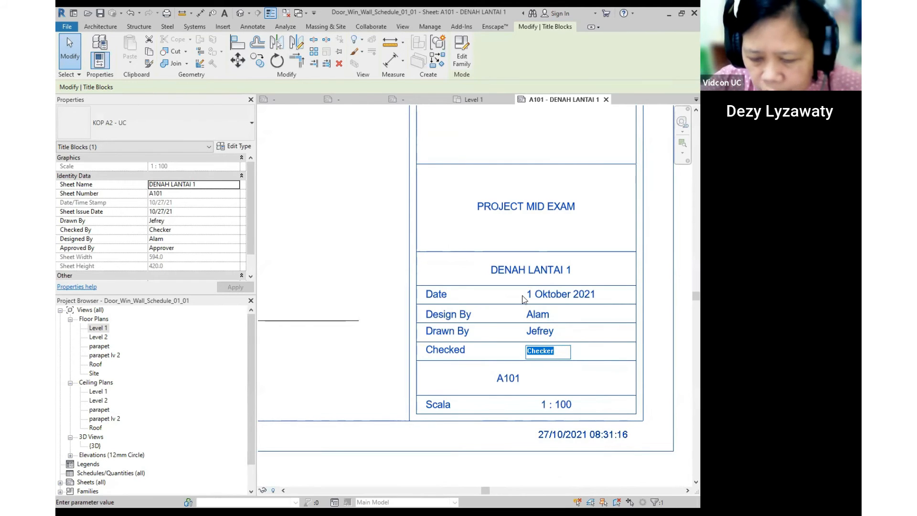
{"action": "type", "text": "Alde"}
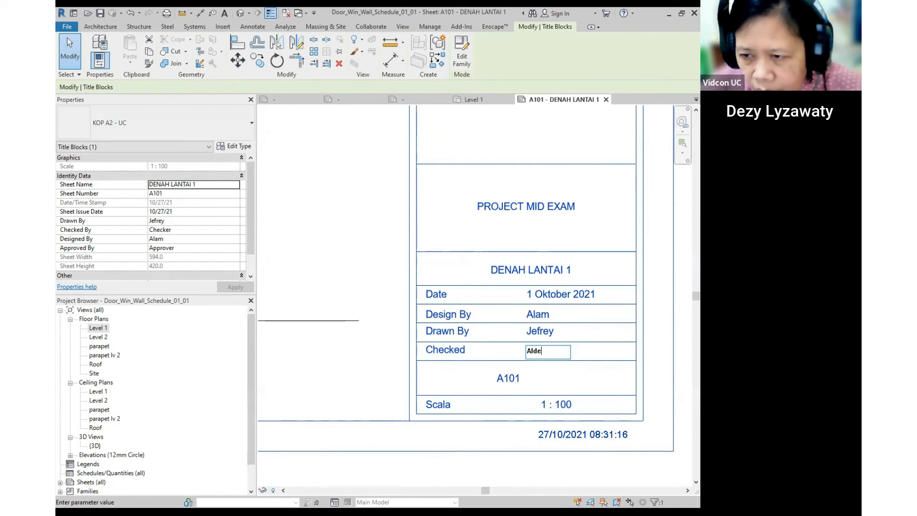
{"action": "left_click", "coordinate": [587, 213]}
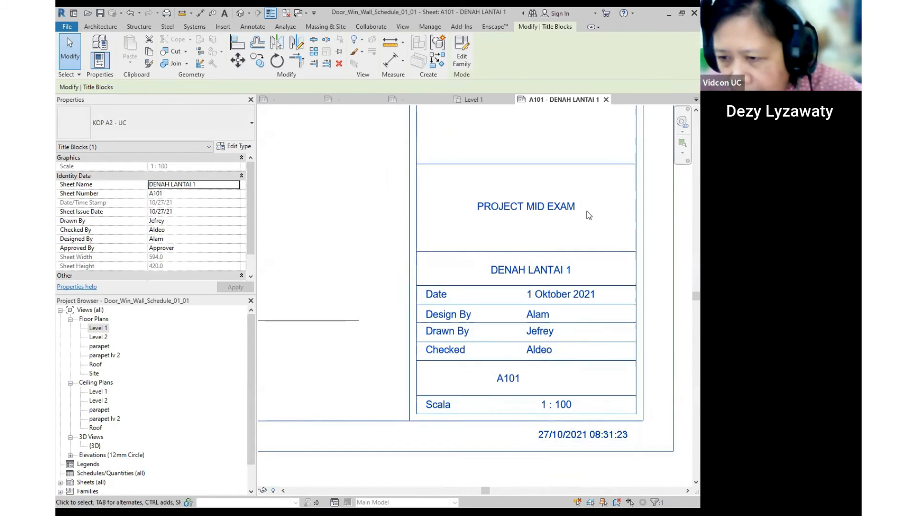
{"action": "scroll", "coordinate": [557, 322], "scroll_direction": "down", "scroll_amount": 2}
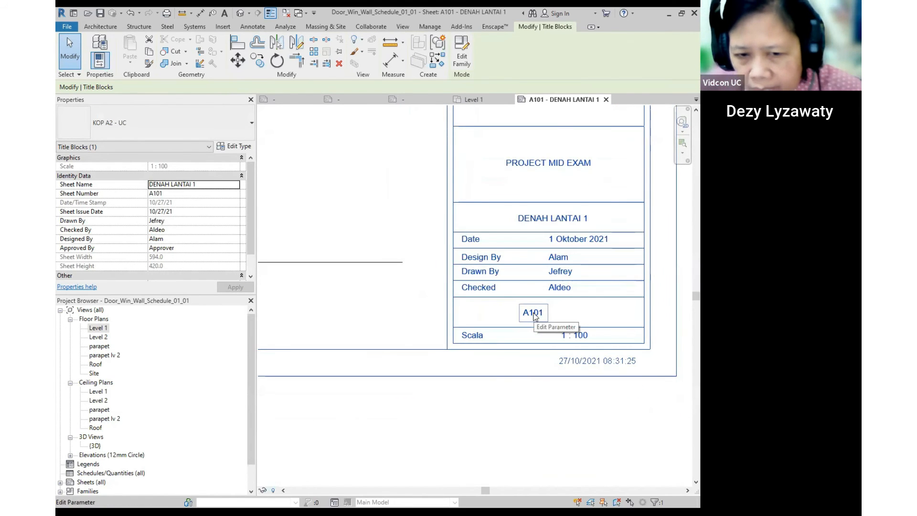
{"action": "scroll", "coordinate": [116, 415], "scroll_direction": "down", "scroll_amount": 1}
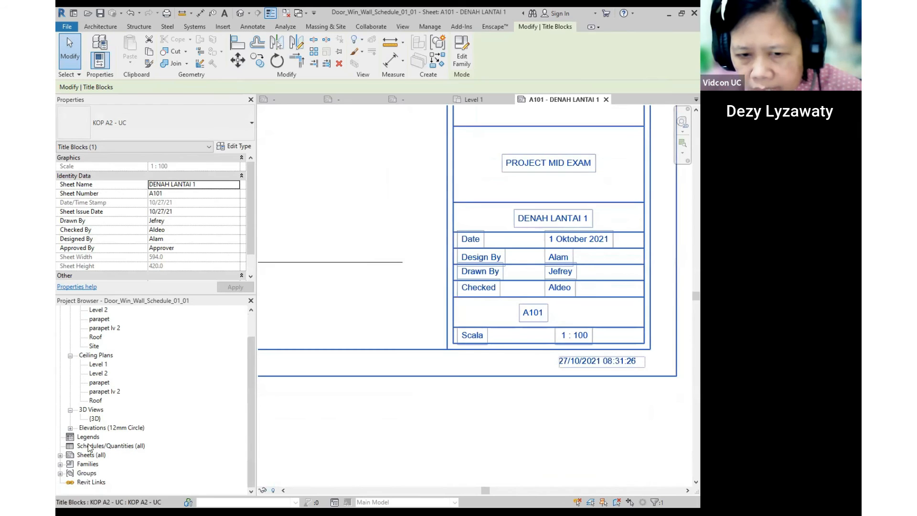
{"action": "left_click", "coordinate": [101, 456]}
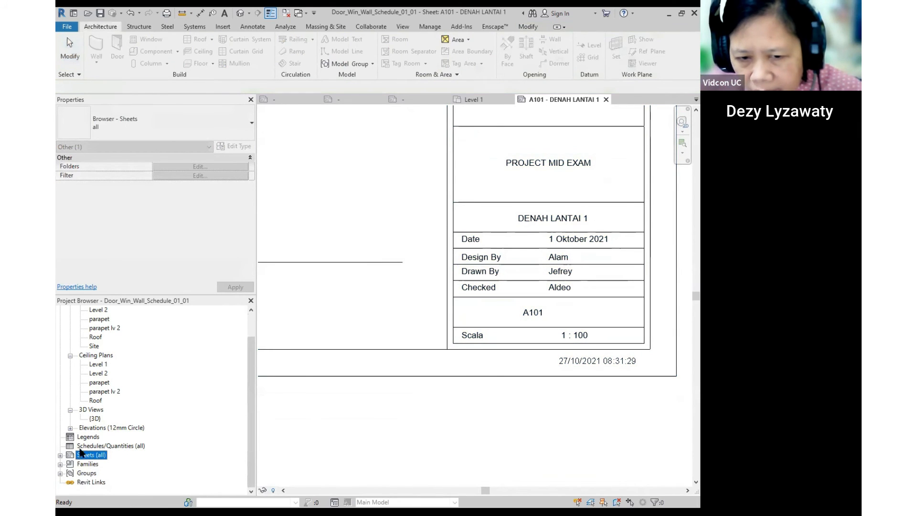
{"action": "left_click", "coordinate": [60, 455]}
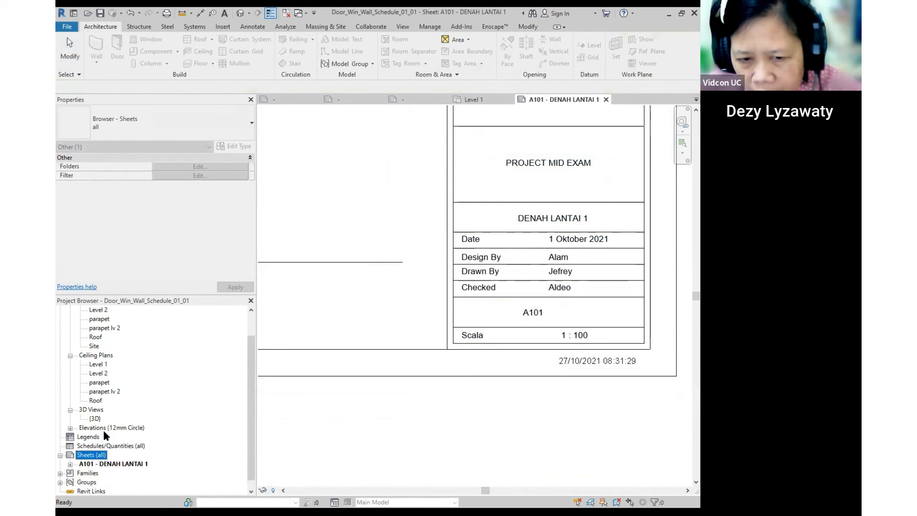
{"action": "left_click", "coordinate": [85, 459]}
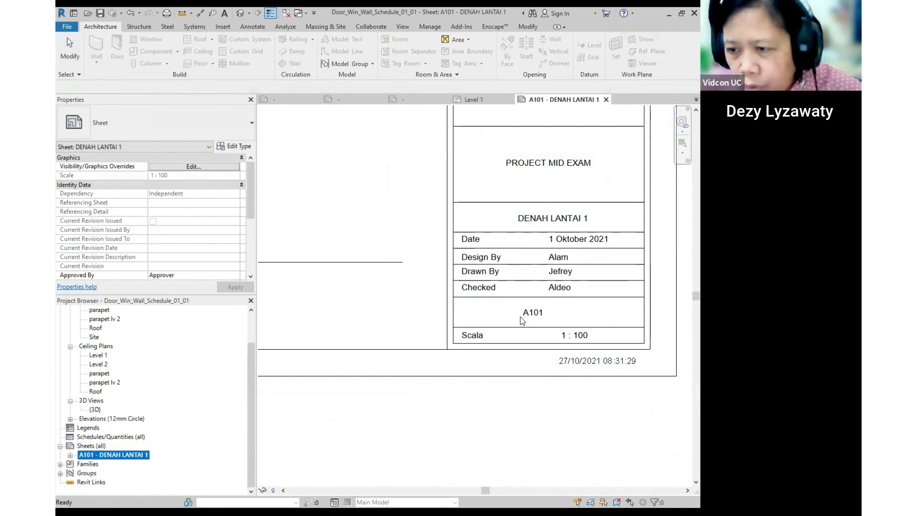
{"action": "scroll", "coordinate": [522, 320], "scroll_direction": "down", "scroll_amount": 2}
{"action": "left_click", "coordinate": [492, 316]}
{"action": "scroll", "coordinate": [491, 316], "scroll_direction": "up", "scroll_amount": 3}
{"action": "scroll", "coordinate": [491, 315], "scroll_direction": "up", "scroll_amount": 1}
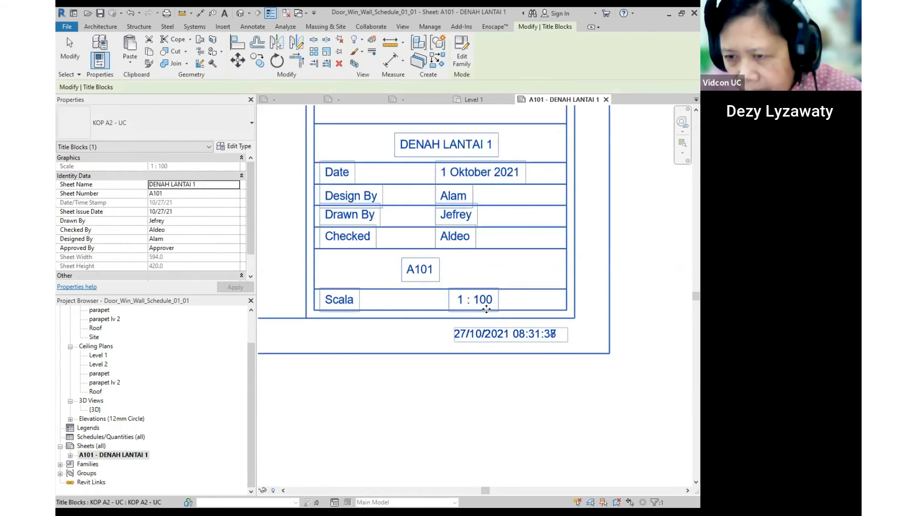
{"action": "key", "text": "ctrl"}
{"action": "scroll", "coordinate": [486, 308], "scroll_direction": "down", "scroll_amount": 3}
{"action": "scroll", "coordinate": [406, 344], "scroll_direction": "down", "scroll_amount": 1}
{"action": "middle_click_drag", "start_coordinate": [399, 347], "coordinate": [690, 328]}
{"action": "scroll", "coordinate": [686, 327], "scroll_direction": "down", "scroll_amount": 1}
{"action": "scroll", "coordinate": [368, 291], "scroll_direction": "up", "scroll_amount": 1}
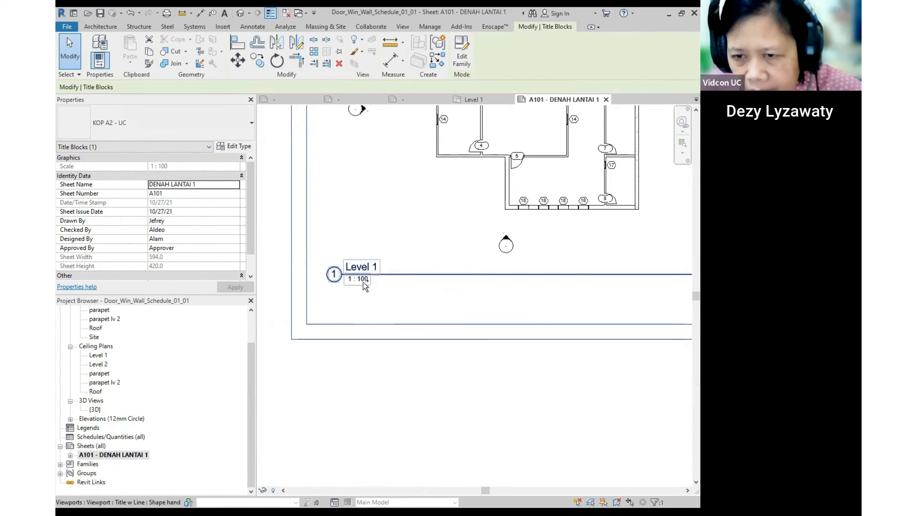
{"action": "scroll", "coordinate": [363, 281], "scroll_direction": "down", "scroll_amount": 2}
{"action": "middle_click_drag", "start_coordinate": [482, 305], "coordinate": [276, 300]}
{"action": "scroll", "coordinate": [372, 288], "scroll_direction": "up", "scroll_amount": 1}
{"action": "scroll", "coordinate": [371, 288], "scroll_direction": "up", "scroll_amount": 2}
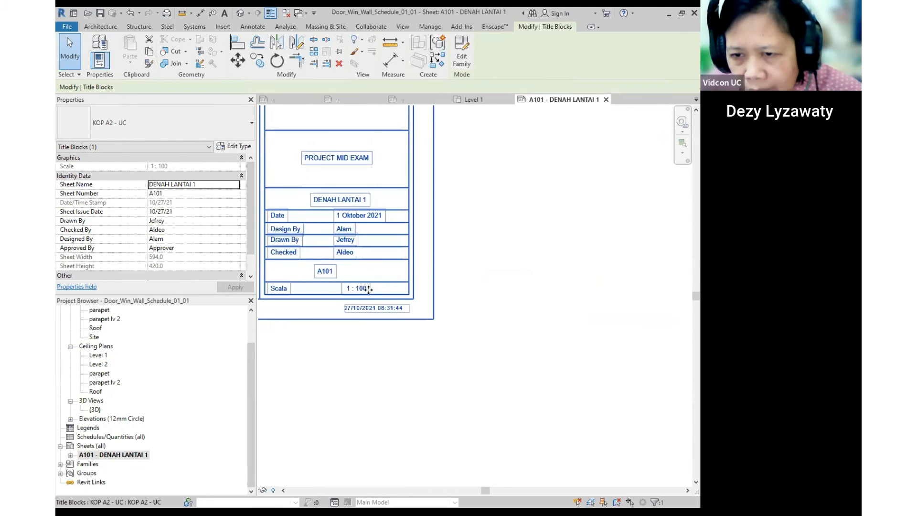
{"action": "scroll", "coordinate": [368, 289], "scroll_direction": "up", "scroll_amount": 1}
{"action": "scroll", "coordinate": [423, 300], "scroll_direction": "down", "scroll_amount": 3}
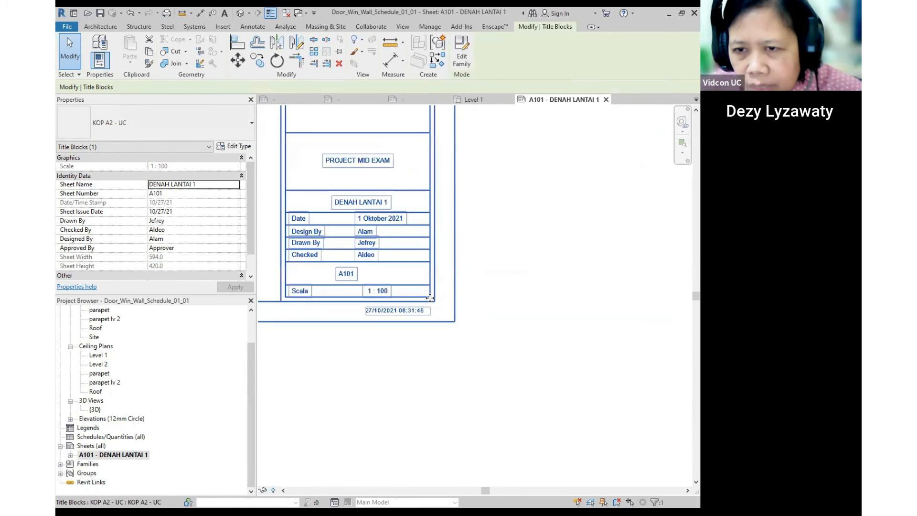
{"action": "middle_click_drag", "start_coordinate": [412, 225], "coordinate": [438, 366]}
{"action": "scroll", "coordinate": [423, 177], "scroll_direction": "up", "scroll_amount": 1}
{"action": "middle_click_drag", "start_coordinate": [424, 177], "coordinate": [525, 283]}
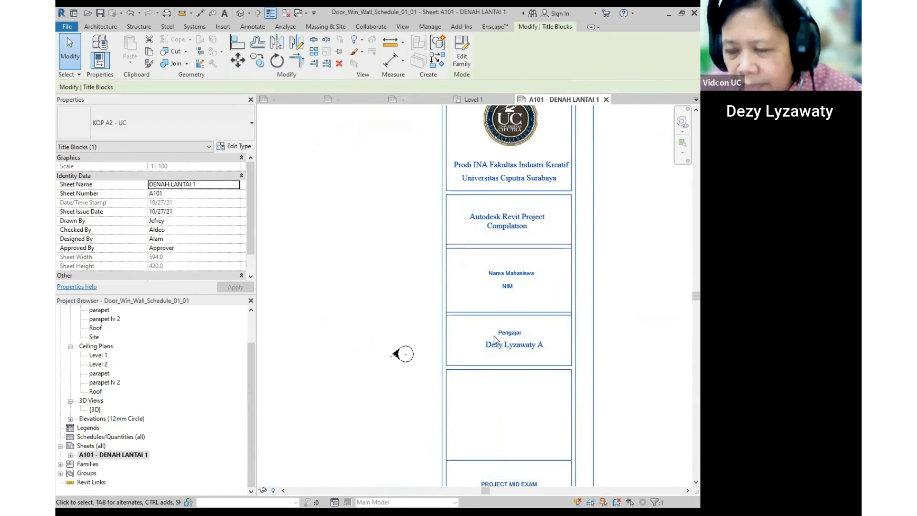
{"action": "scroll", "coordinate": [436, 325], "scroll_direction": "down", "scroll_amount": 2}
{"action": "middle_click_drag", "start_coordinate": [518, 328], "coordinate": [538, 242]}
{"action": "scroll", "coordinate": [525, 270], "scroll_direction": "down", "scroll_amount": 5}
{"action": "middle_click_drag", "start_coordinate": [473, 334], "coordinate": [512, 420]}
{"action": "scroll", "coordinate": [466, 331], "scroll_direction": "up", "scroll_amount": 3}
{"action": "middle_click_drag", "start_coordinate": [463, 290], "coordinate": [456, 255]}
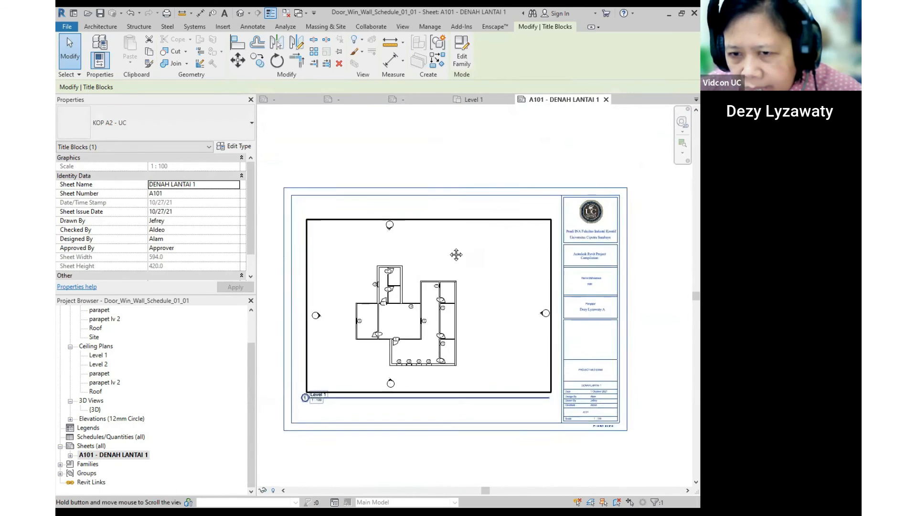
- Deselect the title block and open the parapet ceiling plan
{"action": "left_click", "coordinate": [683, 279]}
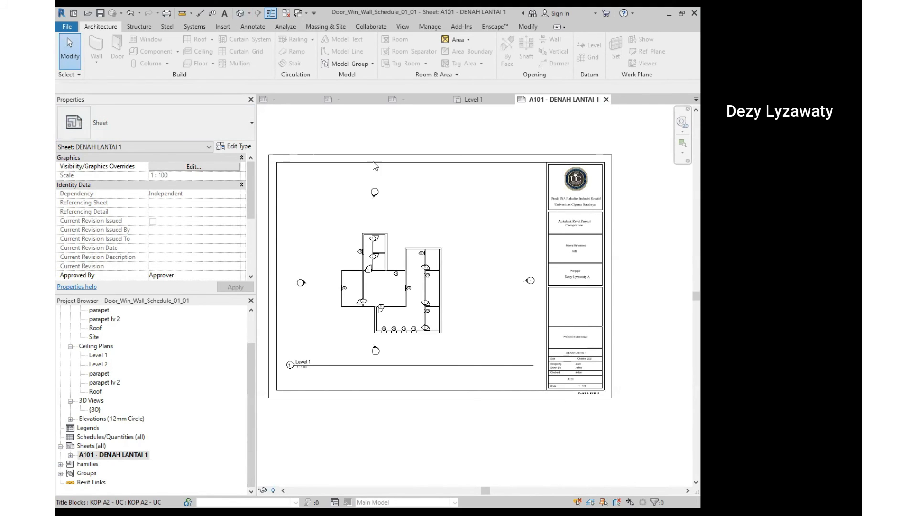
{"action": "double_click", "coordinate": [100, 373]}
- Open the Level 2 reflected ceiling plan
{"action": "left_click", "coordinate": [100, 364]}
{"action": "double_click", "coordinate": [100, 365]}
{"action": "scroll", "coordinate": [197, 242], "scroll_direction": "down", "scroll_amount": 3}
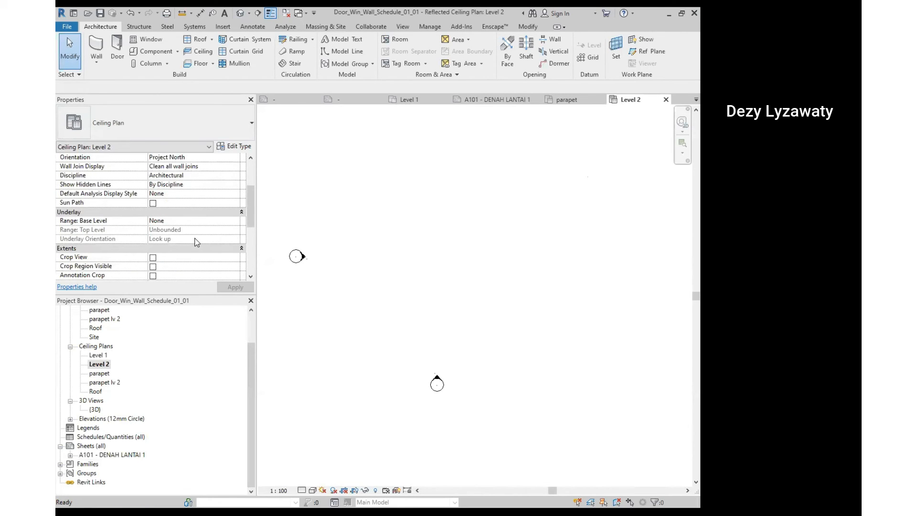
{"action": "scroll", "coordinate": [199, 222], "scroll_direction": "up", "scroll_amount": 1}
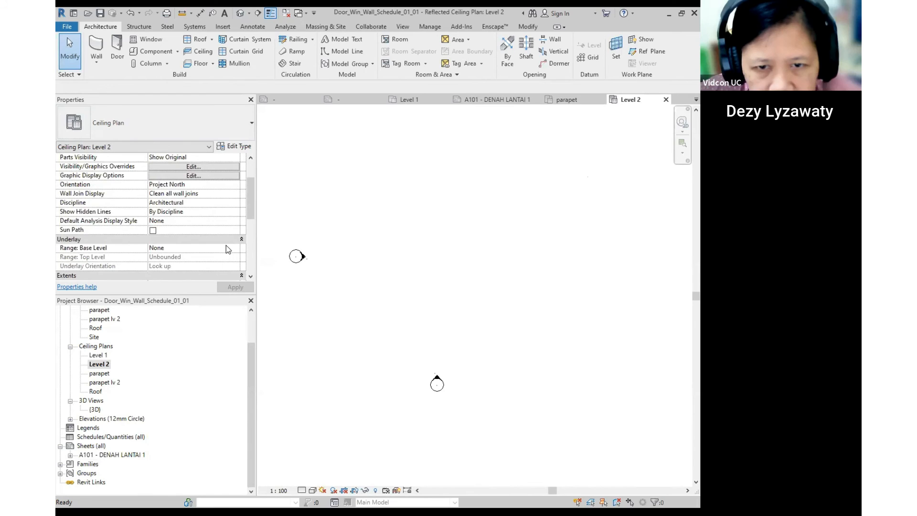
{"action": "scroll", "coordinate": [226, 245], "scroll_direction": "down", "scroll_amount": 2}
- Open the Level 1 reflected ceiling plan and check its view template options
{"action": "left_click", "coordinate": [104, 356]}
{"action": "double_click", "coordinate": [99, 355]}
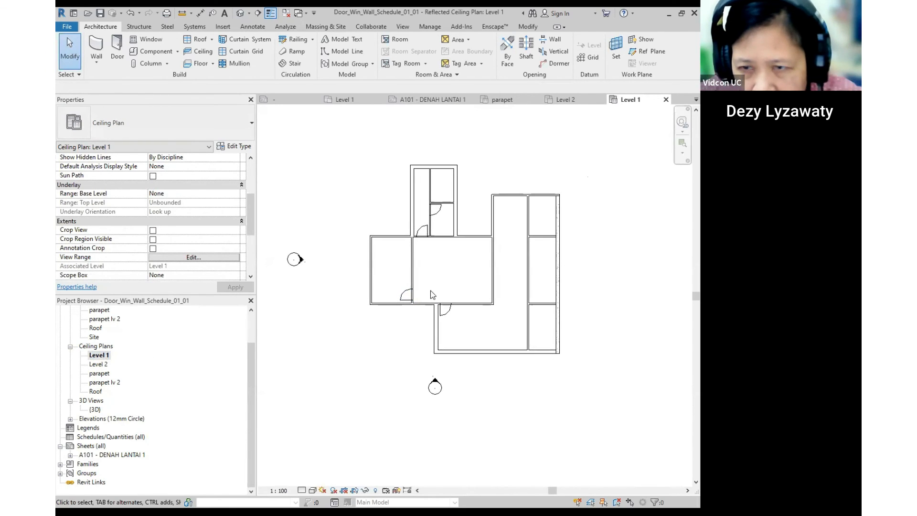
{"action": "scroll", "coordinate": [248, 226], "scroll_direction": "up", "scroll_amount": 4}
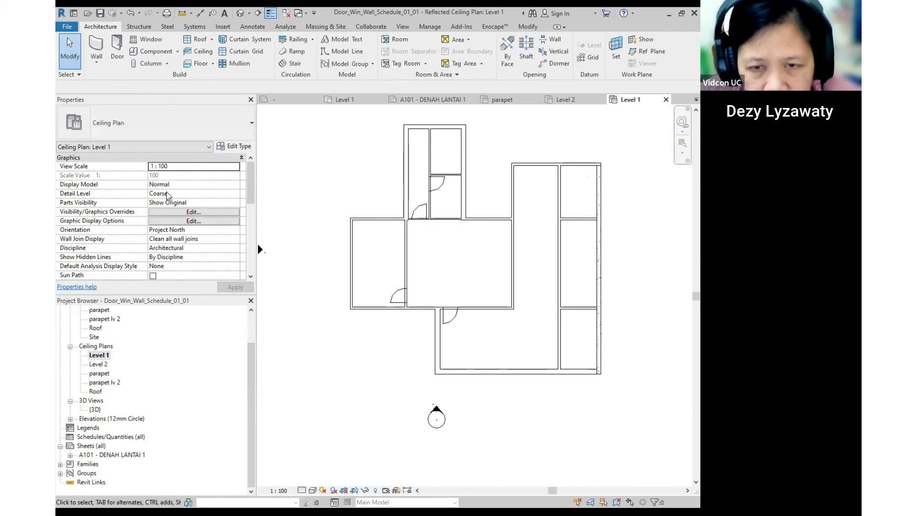
{"action": "scroll", "coordinate": [168, 194], "scroll_direction": "down", "scroll_amount": 10}
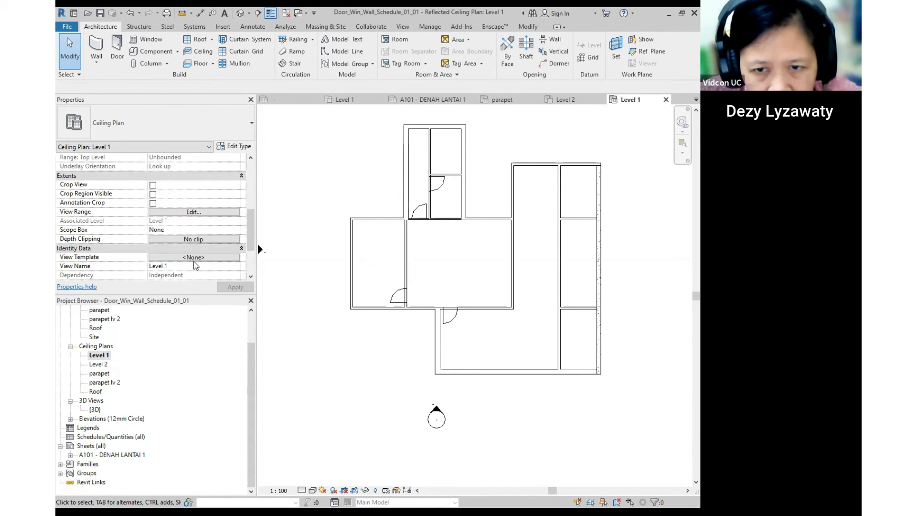
{"action": "left_click", "coordinate": [197, 258]}
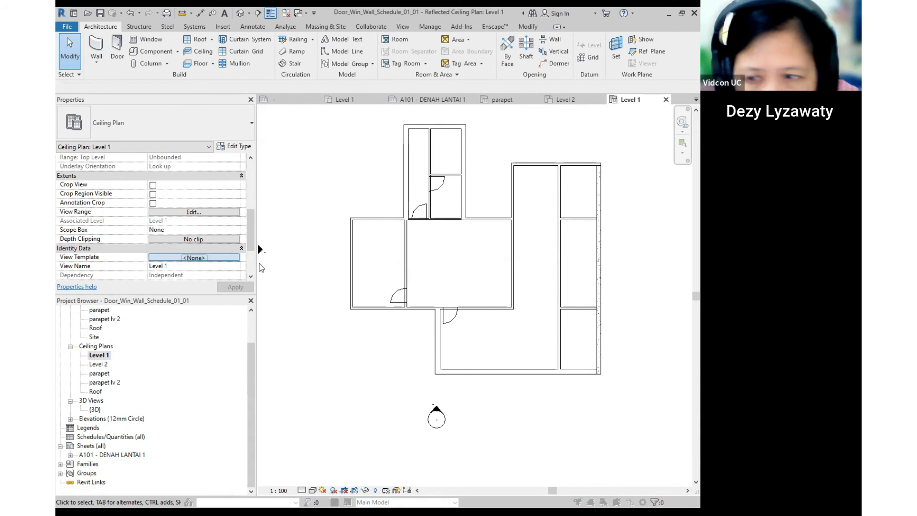
{"action": "left_click", "coordinate": [530, 146]}
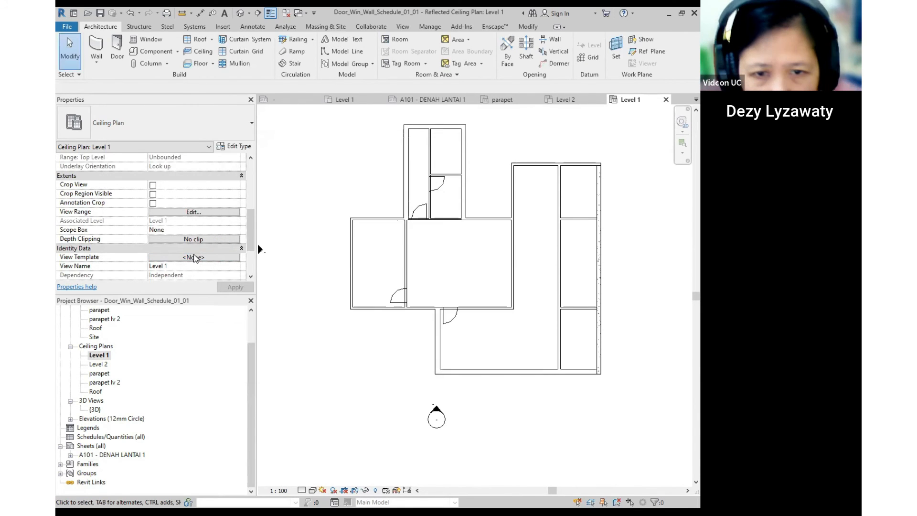
- Review the View Range: Top at Level 2, cut plane offset 2300.0, then reopen it
{"action": "left_click", "coordinate": [196, 212]}
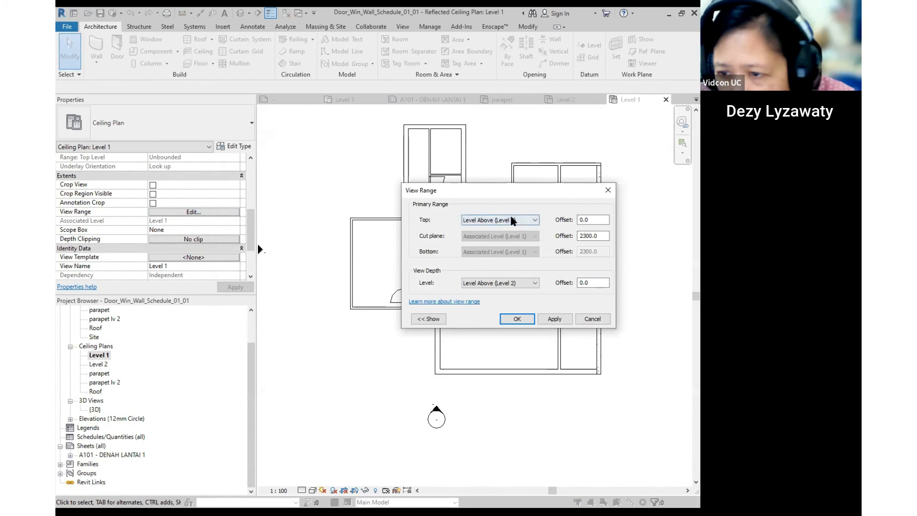
{"action": "left_click_drag", "start_coordinate": [608, 235], "coordinate": [578, 235]}
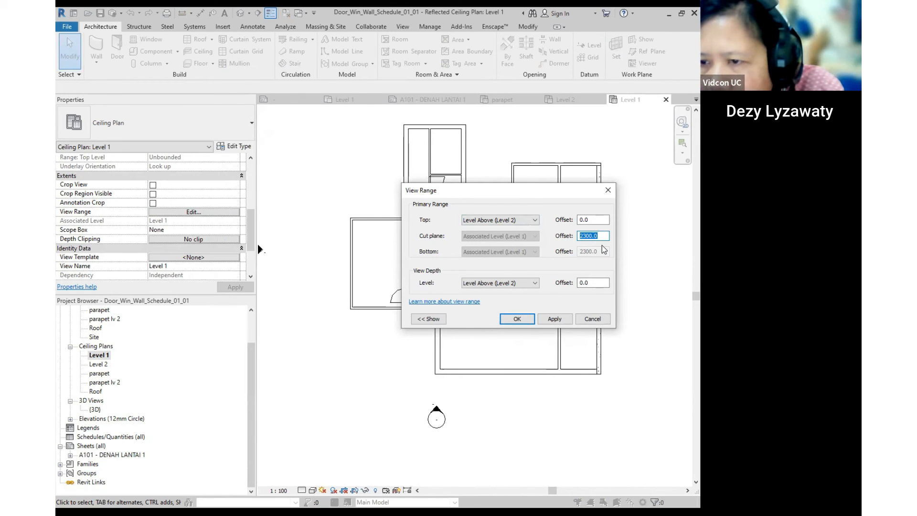
{"action": "left_click", "coordinate": [521, 221]}
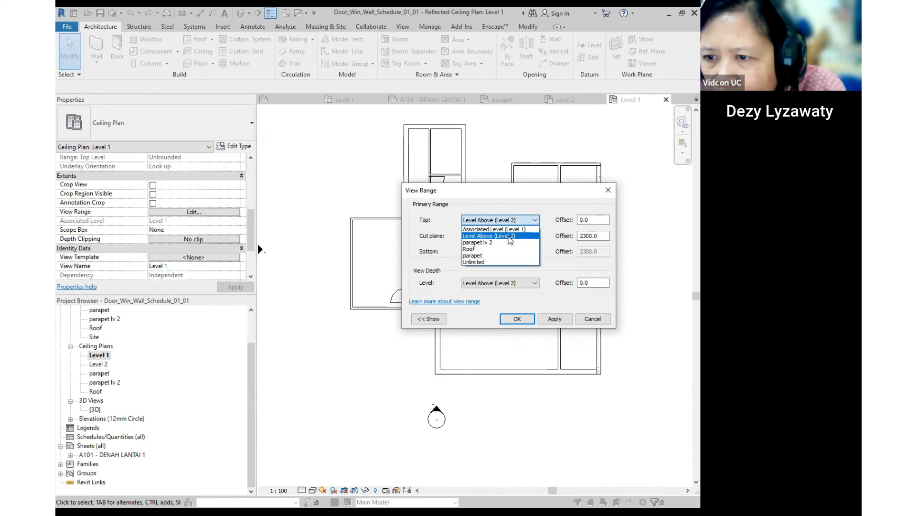
{"action": "left_click", "coordinate": [576, 236]}
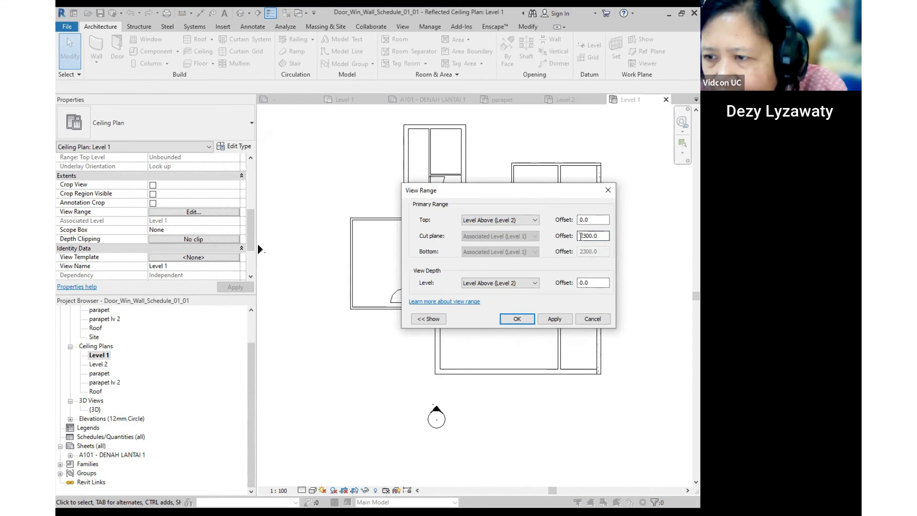
{"action": "left_click_drag", "start_coordinate": [602, 236], "coordinate": [487, 221]}
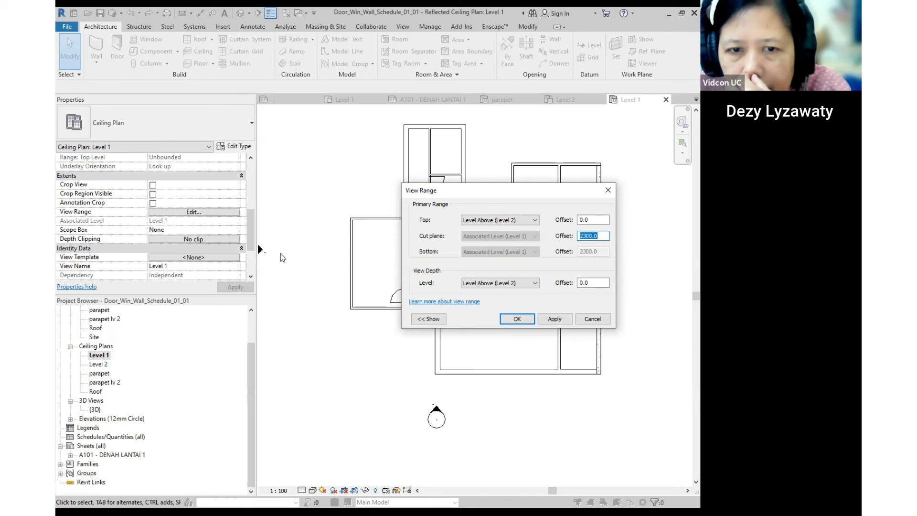
{"action": "left_click", "coordinate": [593, 321]}
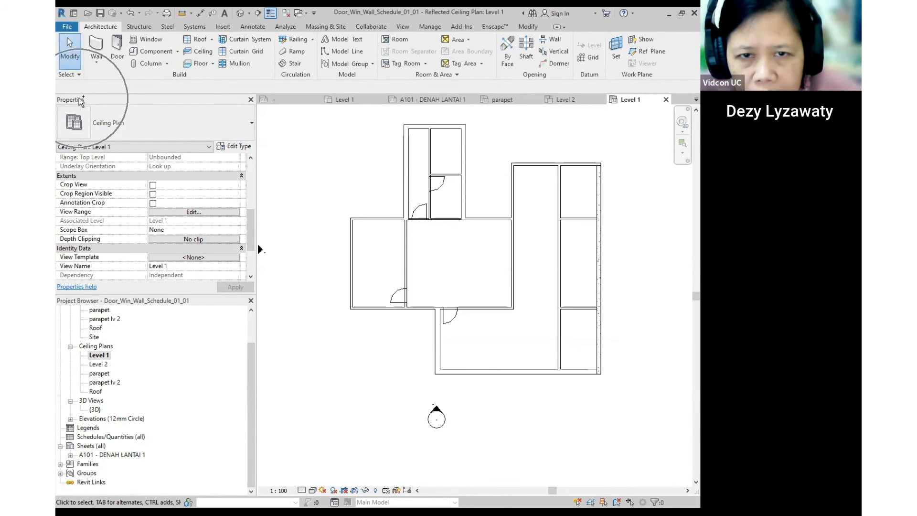
{"action": "left_click", "coordinate": [199, 212]}
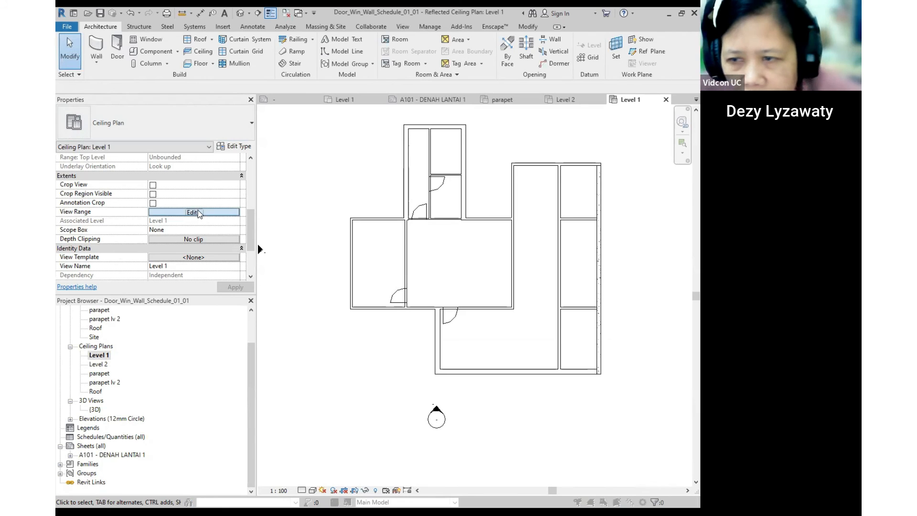
{"action": "left_click_drag", "start_coordinate": [604, 237], "coordinate": [472, 235]}
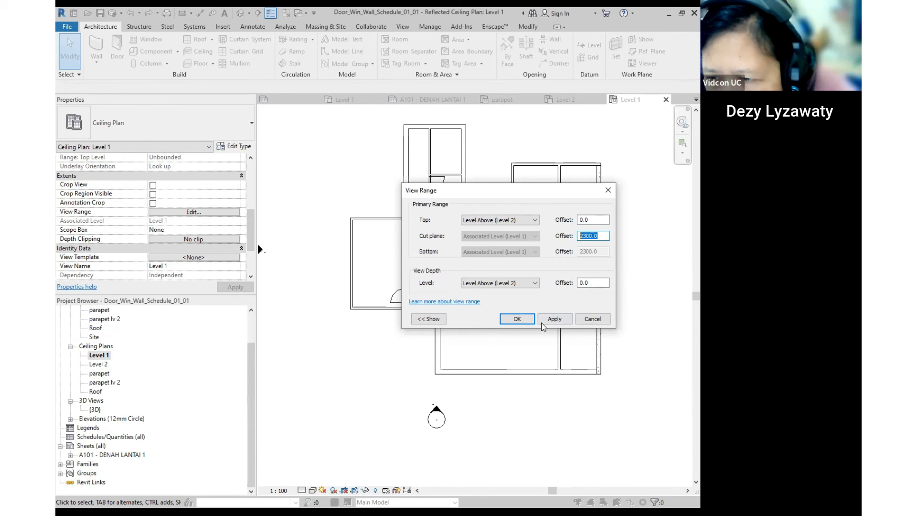
- Cancel the View Range changes and switch to the three-storey house plans article
{"action": "left_click", "coordinate": [592, 320]}
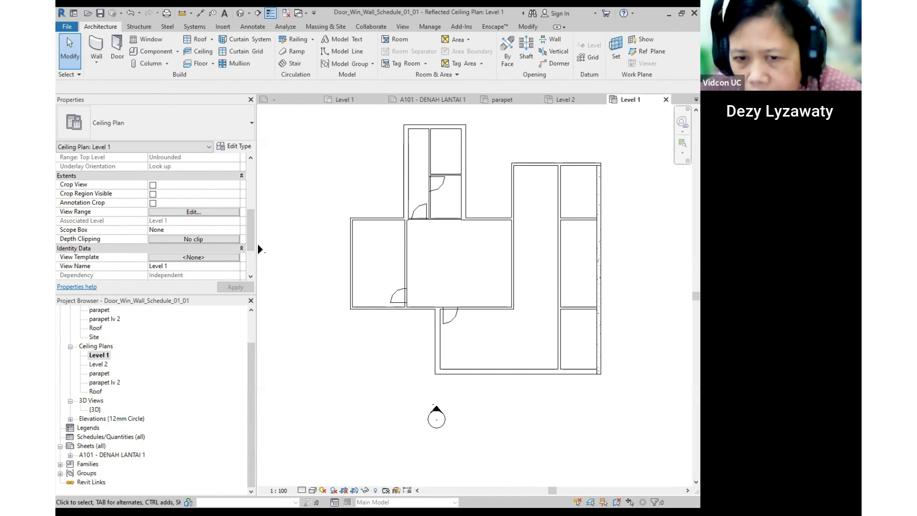
{"action": "key", "text": "alt+Tab"}
- Scroll the 99.co article down to design 7, Desain Rumah Mewah Modern 3 Lantai, and its end
{"action": "scroll", "coordinate": [443, 286], "scroll_direction": "down", "scroll_amount": 12}
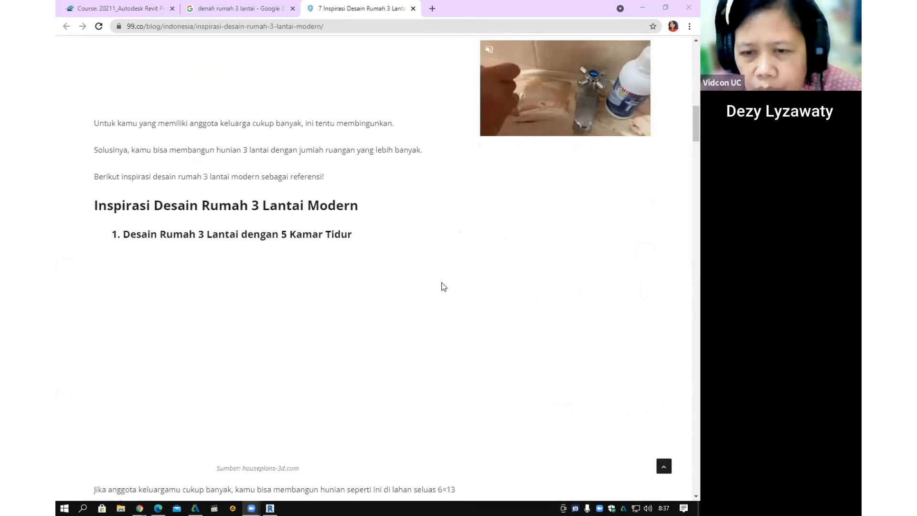
{"action": "scroll", "coordinate": [436, 145], "scroll_direction": "down", "scroll_amount": 3}
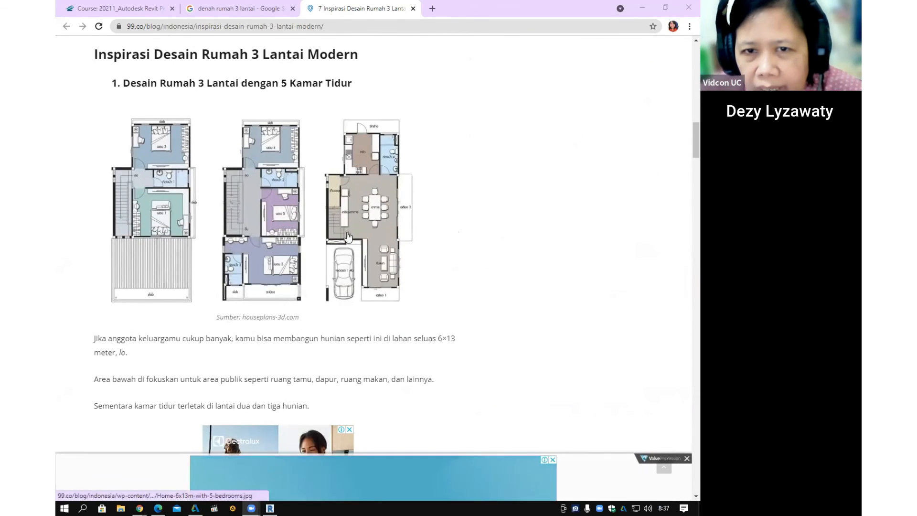
{"action": "scroll", "coordinate": [374, 200], "scroll_direction": "down", "scroll_amount": 1}
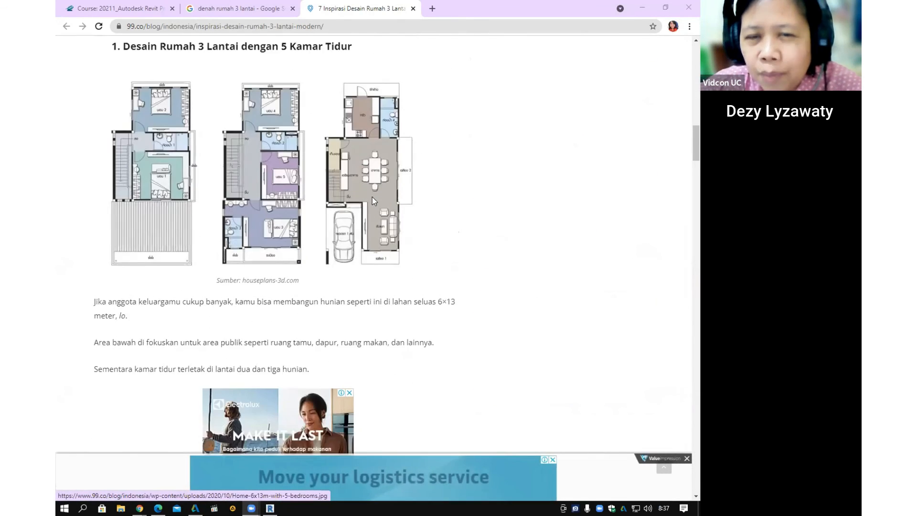
{"action": "scroll", "coordinate": [372, 196], "scroll_direction": "down", "scroll_amount": 11}
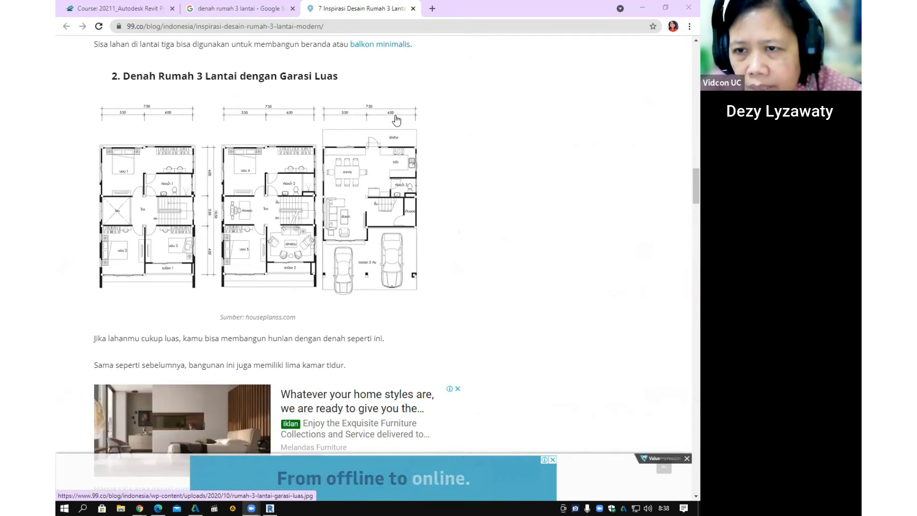
{"action": "left_click", "coordinate": [347, 114]}
{"action": "left_click", "coordinate": [388, 116]}
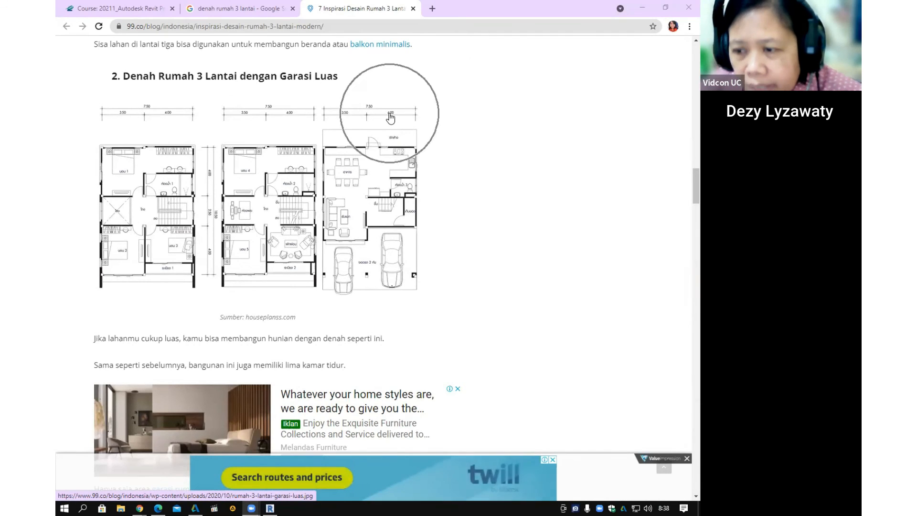
{"action": "scroll", "coordinate": [389, 115], "scroll_direction": "down", "scroll_amount": 8}
{"action": "scroll", "coordinate": [353, 207], "scroll_direction": "down", "scroll_amount": 10}
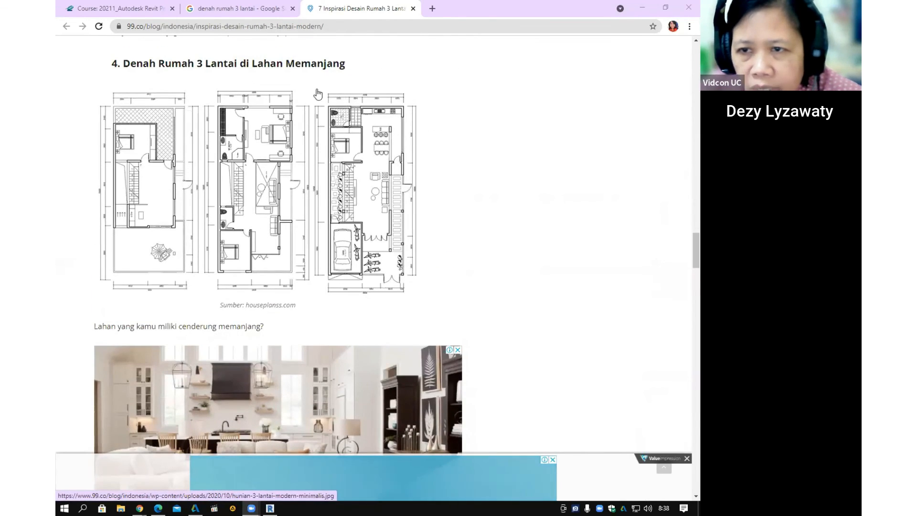
{"action": "scroll", "coordinate": [423, 164], "scroll_direction": "down", "scroll_amount": 5}
{"action": "scroll", "coordinate": [423, 167], "scroll_direction": "down", "scroll_amount": 8}
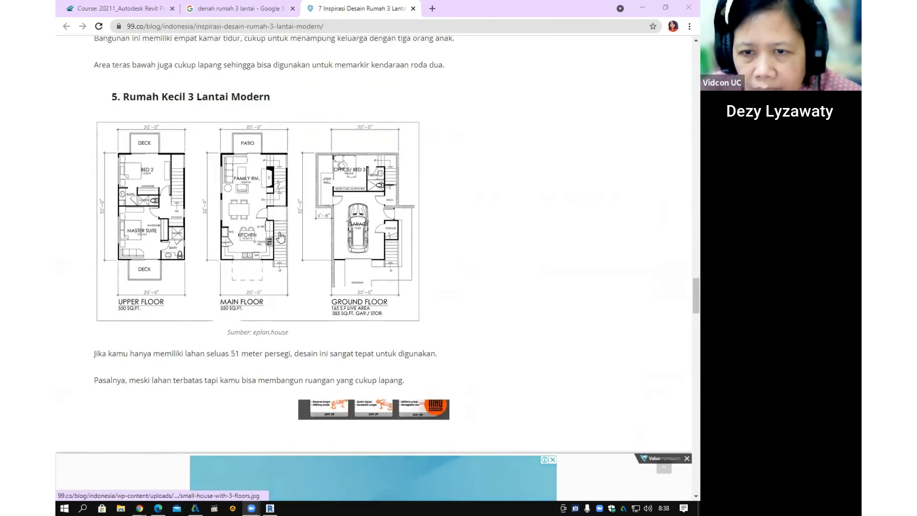
{"action": "scroll", "coordinate": [321, 249], "scroll_direction": "down", "scroll_amount": 5}
{"action": "scroll", "coordinate": [332, 242], "scroll_direction": "down", "scroll_amount": 14}
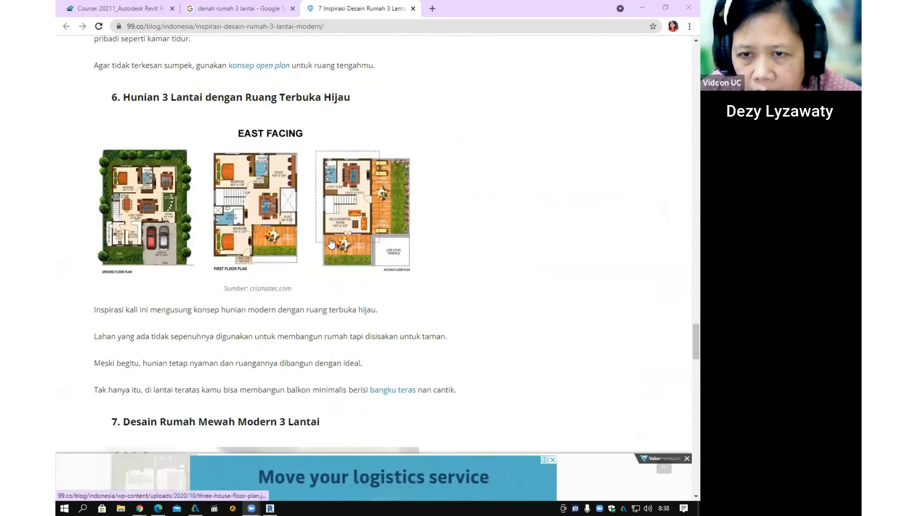
{"action": "scroll", "coordinate": [333, 241], "scroll_direction": "down", "scroll_amount": 3}
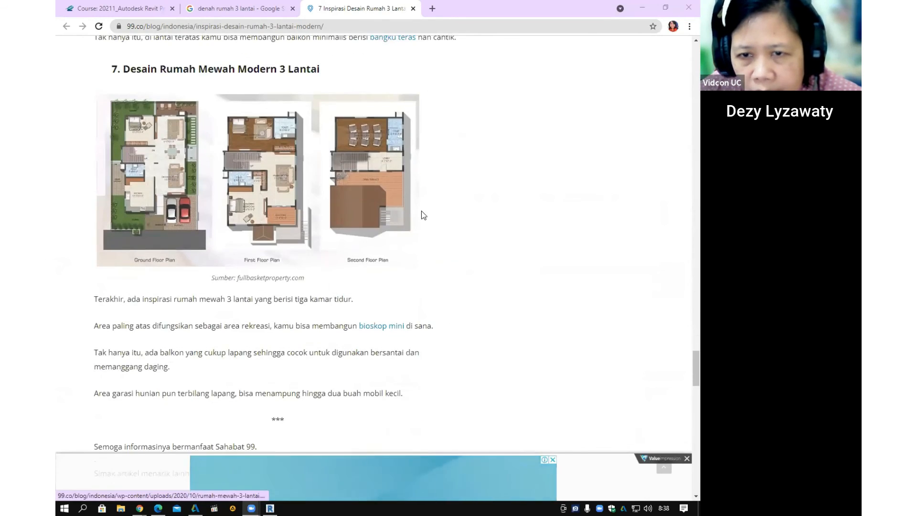
{"action": "scroll", "coordinate": [425, 213], "scroll_direction": "down", "scroll_amount": 9}
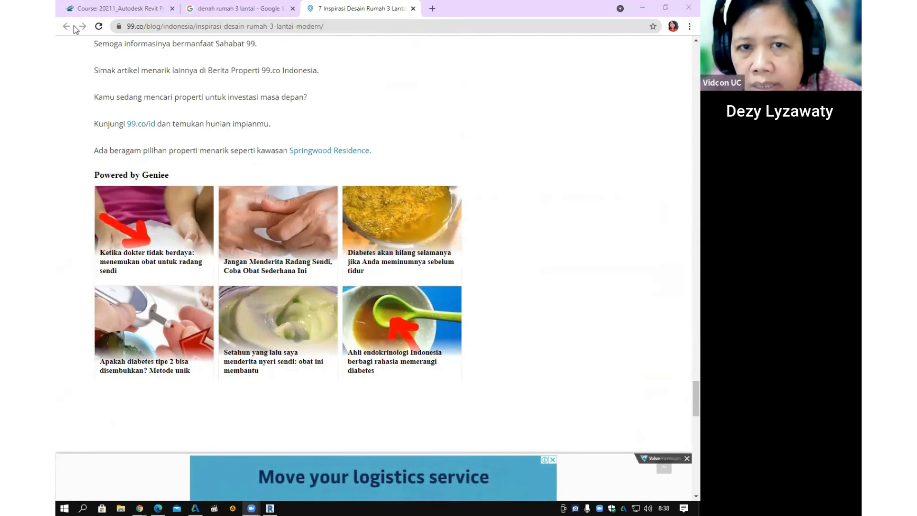
- Open the Jasa Desain Arsitek result from the denah rumah 3 lantai images and browse its views
{"action": "left_click", "coordinate": [239, 9]}
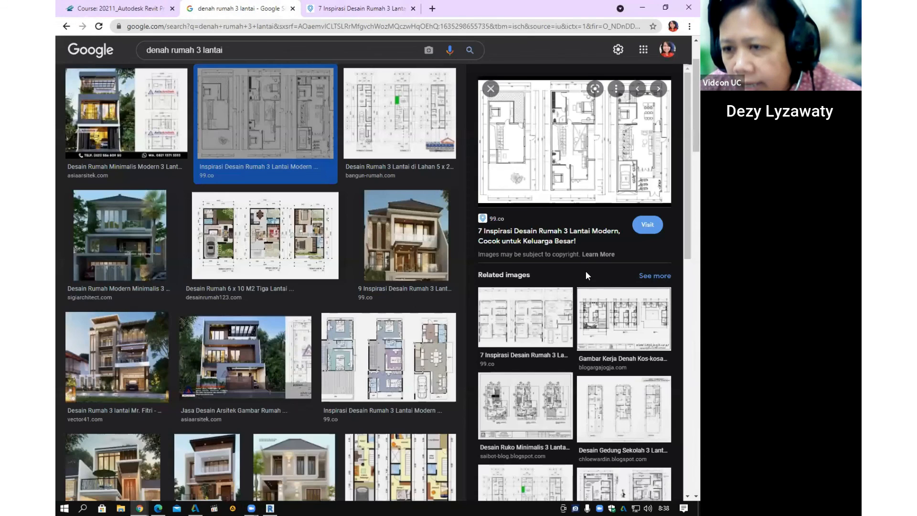
{"action": "scroll", "coordinate": [584, 263], "scroll_direction": "down", "scroll_amount": 2}
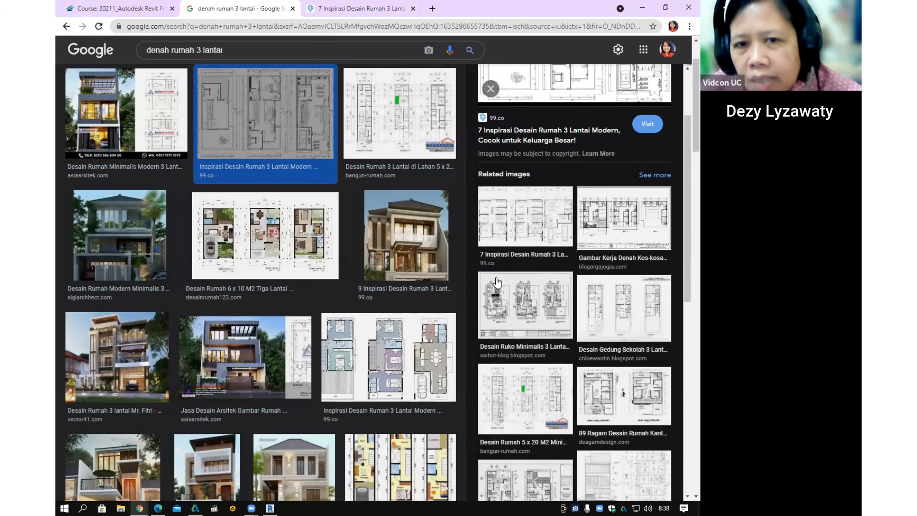
{"action": "scroll", "coordinate": [496, 283], "scroll_direction": "down", "scroll_amount": 2}
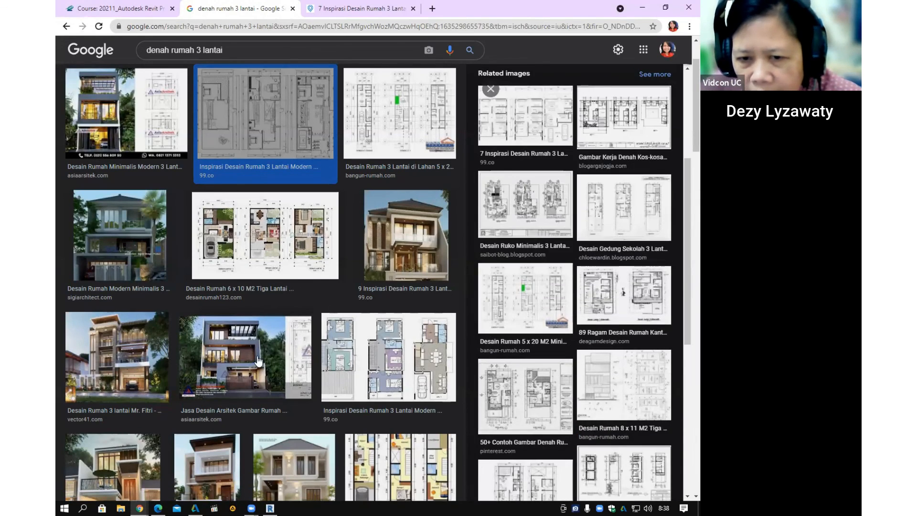
{"action": "left_click", "coordinate": [240, 379]}
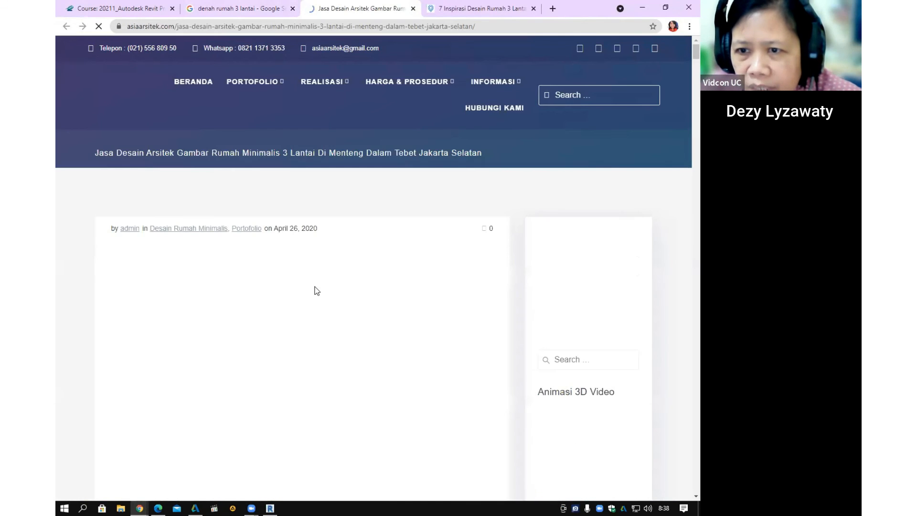
{"action": "scroll", "coordinate": [374, 273], "scroll_direction": "down", "scroll_amount": 4}
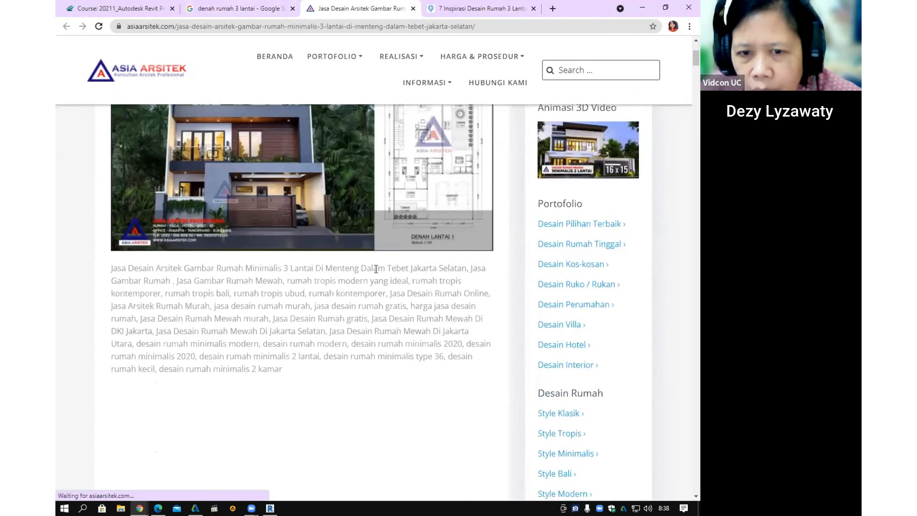
{"action": "scroll", "coordinate": [376, 270], "scroll_direction": "up", "scroll_amount": 2}
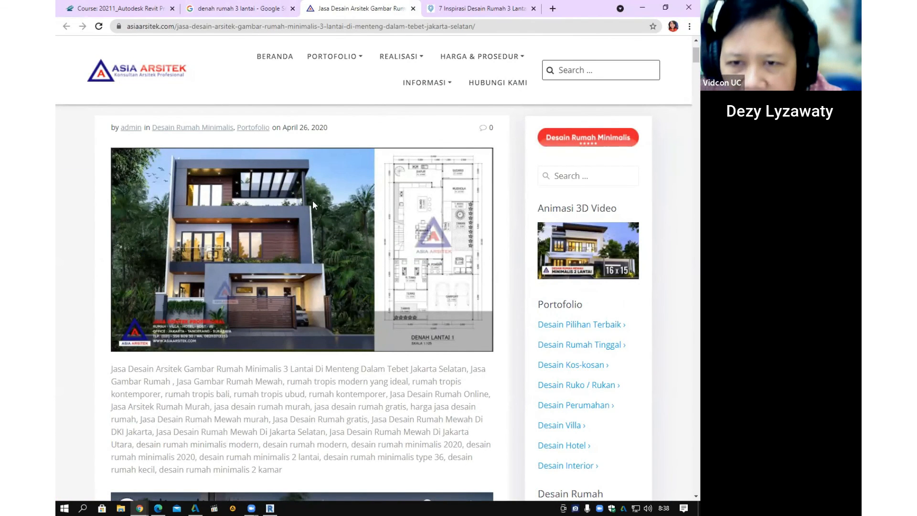
{"action": "scroll", "coordinate": [409, 216], "scroll_direction": "down", "scroll_amount": 12}
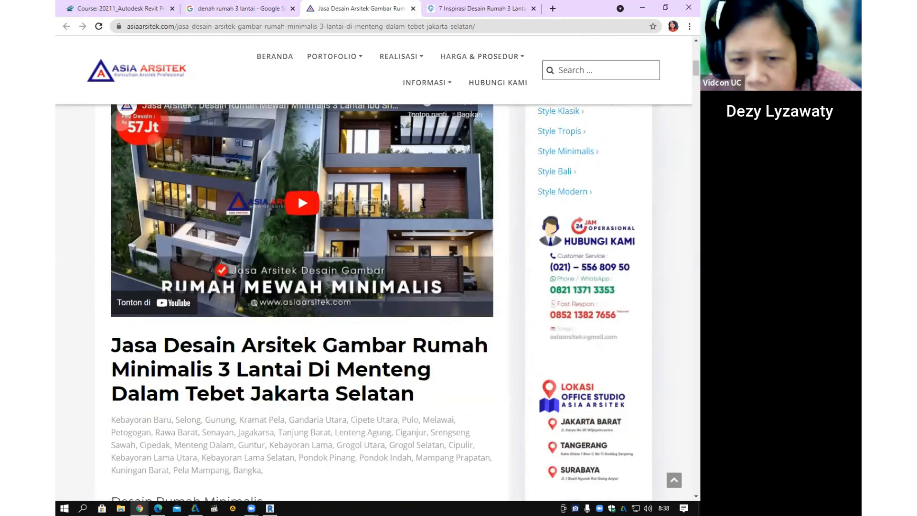
{"action": "scroll", "coordinate": [427, 202], "scroll_direction": "down", "scroll_amount": 10}
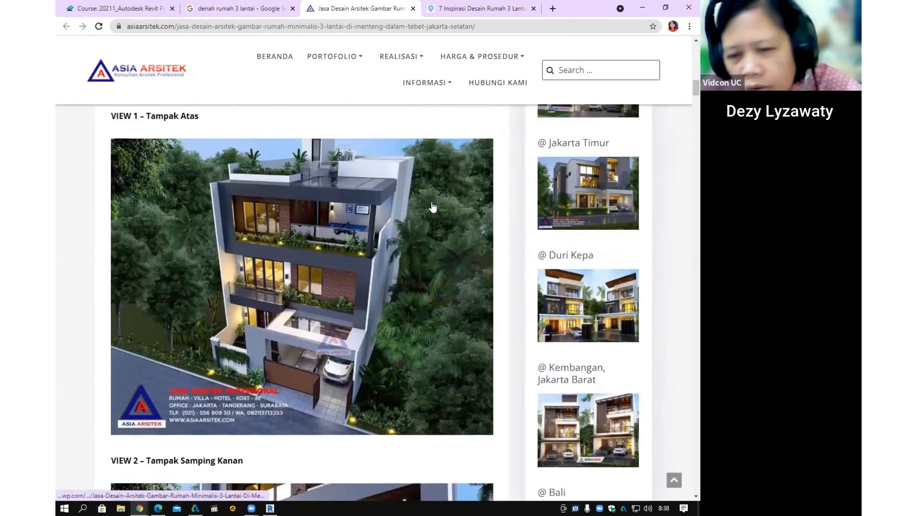
{"action": "scroll", "coordinate": [360, 207], "scroll_direction": "up", "scroll_amount": 2}
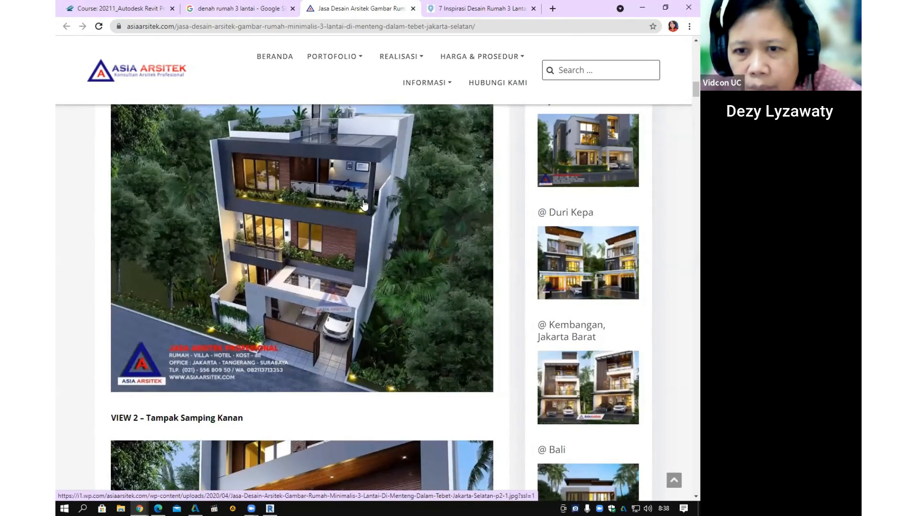
{"action": "scroll", "coordinate": [372, 204], "scroll_direction": "down", "scroll_amount": 7}
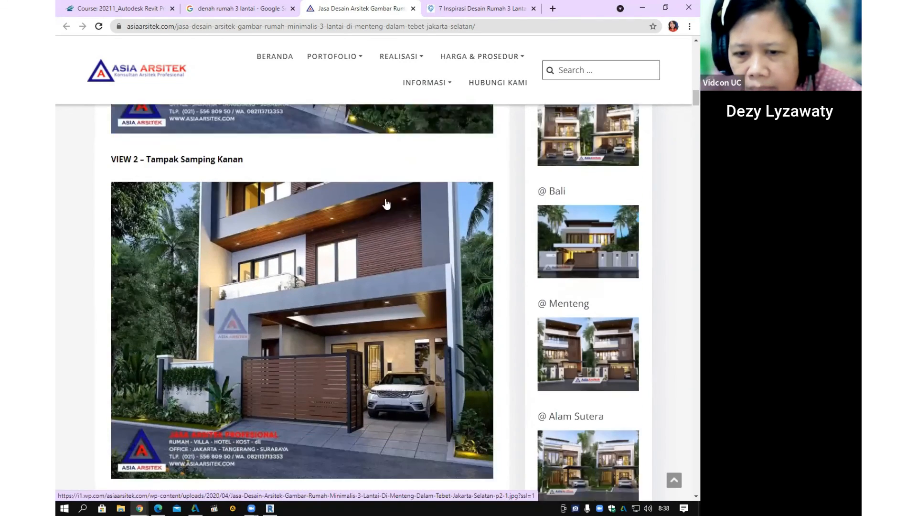
{"action": "scroll", "coordinate": [386, 206], "scroll_direction": "down", "scroll_amount": 5}
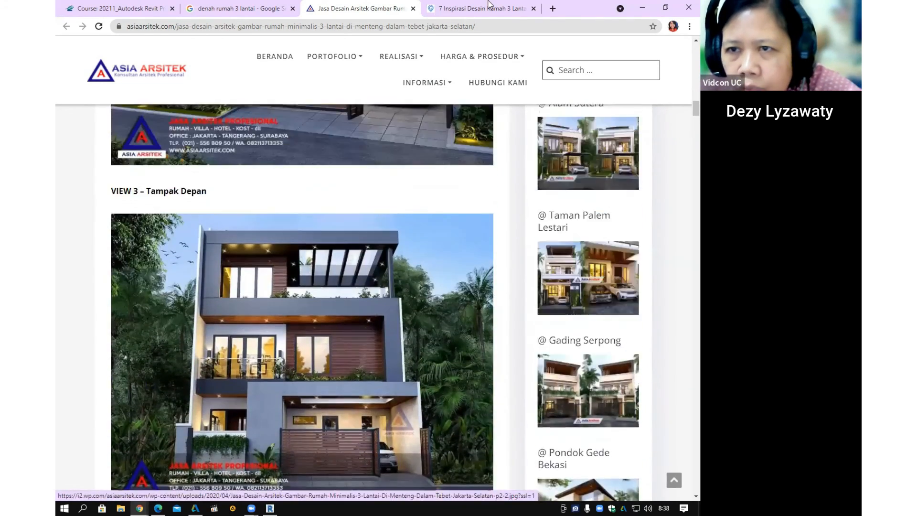
- Glance at the 99.co article, then continue scrolling the Asia Arsitek house page
{"action": "left_click", "coordinate": [488, 8]}
{"action": "left_click", "coordinate": [377, 8]}
{"action": "mouse_move", "coordinate": [334, 56]}
{"action": "scroll", "coordinate": [420, 212], "scroll_direction": "down", "scroll_amount": 5}
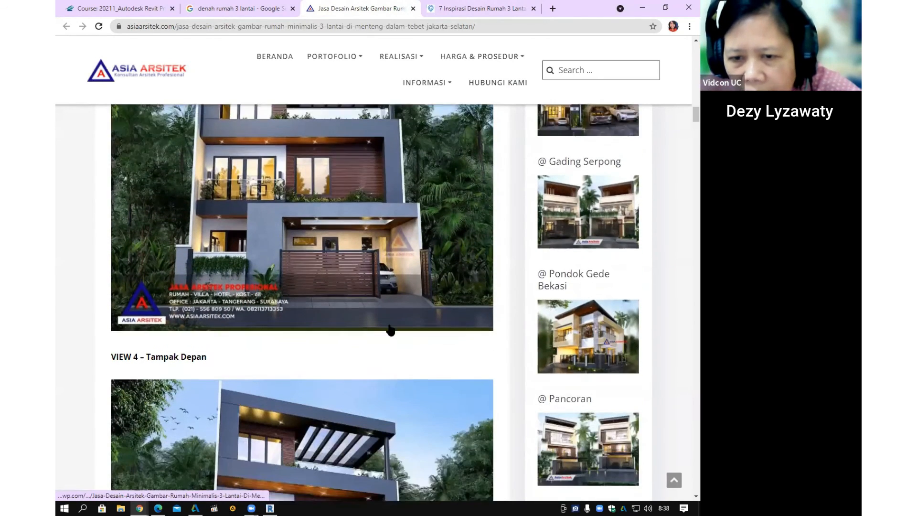
{"action": "scroll", "coordinate": [391, 329], "scroll_direction": "down", "scroll_amount": 2}
- Open the desainrumah123.com page for the 6 x 10 M2 three-storey plan from Google Images
{"action": "left_click", "coordinate": [487, 8]}
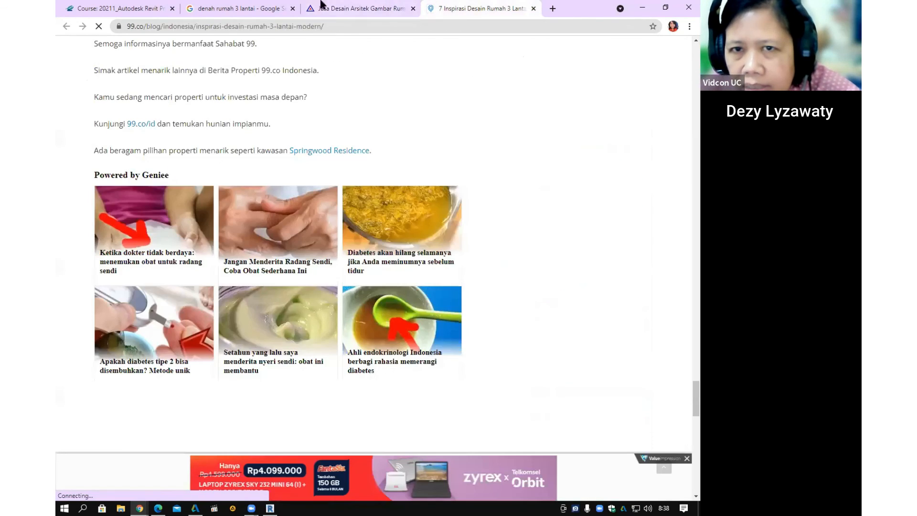
{"action": "left_click", "coordinate": [249, 4]}
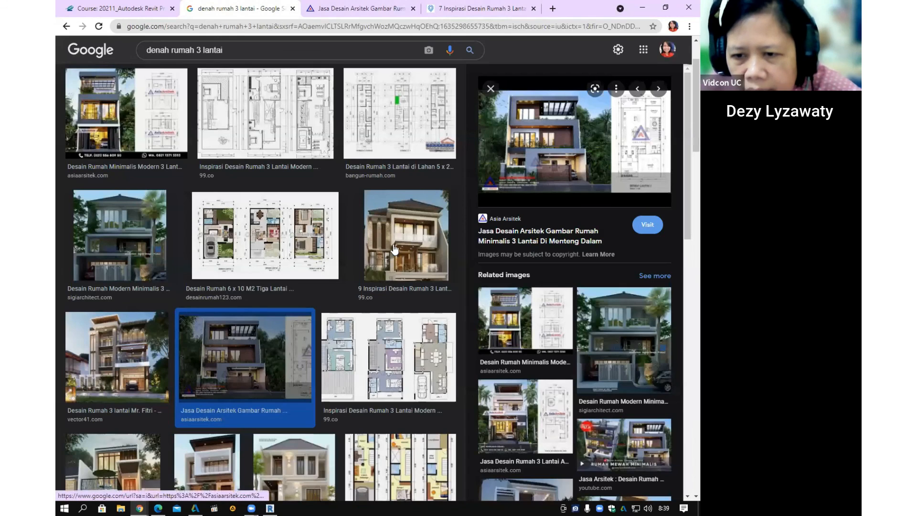
{"action": "left_click", "coordinate": [248, 252]}
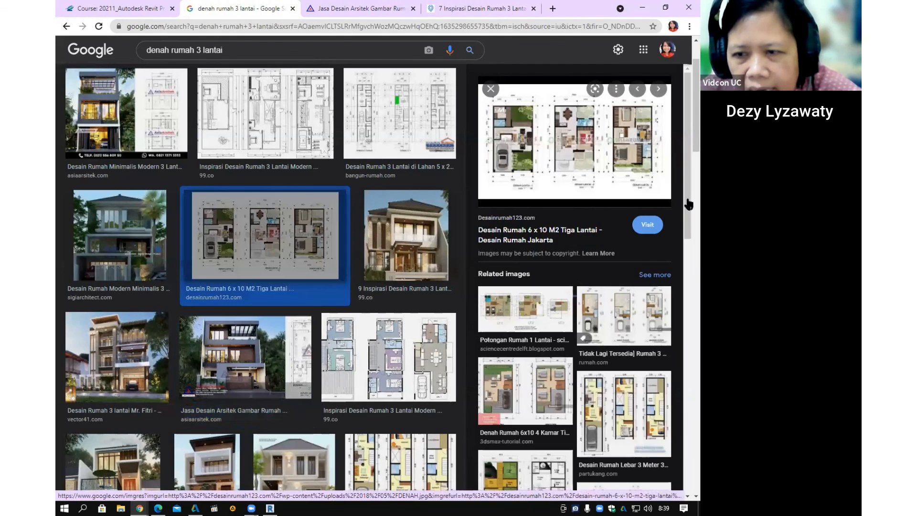
{"action": "left_click", "coordinate": [619, 146]}
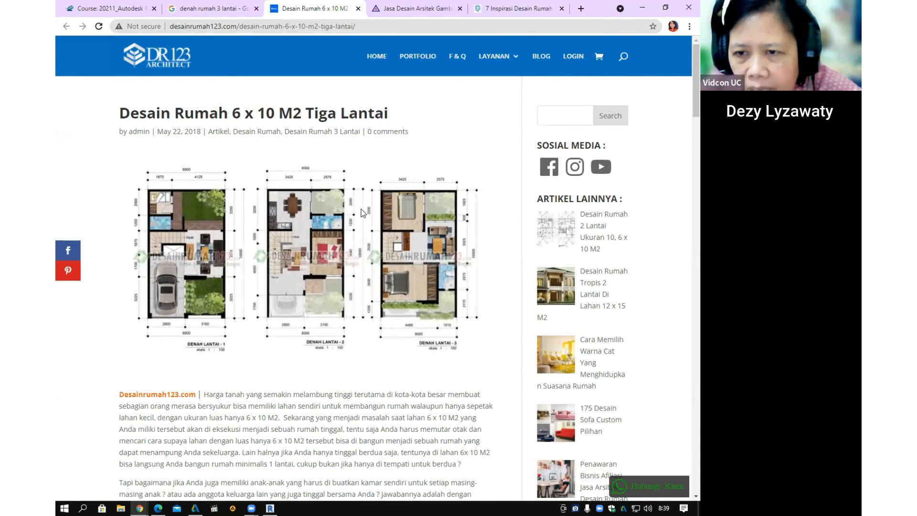
- Scroll through the article's sketch-style front perspective and 6000-wide floor plans, down to DENAH LANTAI - 2
{"action": "scroll", "coordinate": [377, 241], "scroll_direction": "down", "scroll_amount": 8}
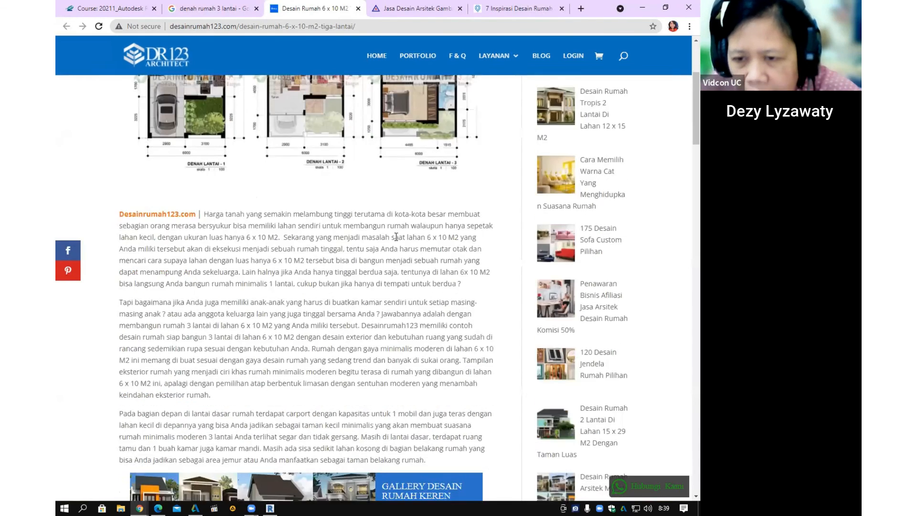
{"action": "scroll", "coordinate": [394, 227], "scroll_direction": "up", "scroll_amount": 8}
{"action": "scroll", "coordinate": [391, 228], "scroll_direction": "down", "scroll_amount": 8}
{"action": "scroll", "coordinate": [392, 227], "scroll_direction": "down", "scroll_amount": 13}
{"action": "scroll", "coordinate": [397, 228], "scroll_direction": "up", "scroll_amount": 7}
{"action": "scroll", "coordinate": [399, 231], "scroll_direction": "down", "scroll_amount": 4}
{"action": "scroll", "coordinate": [399, 231], "scroll_direction": "up", "scroll_amount": 1}
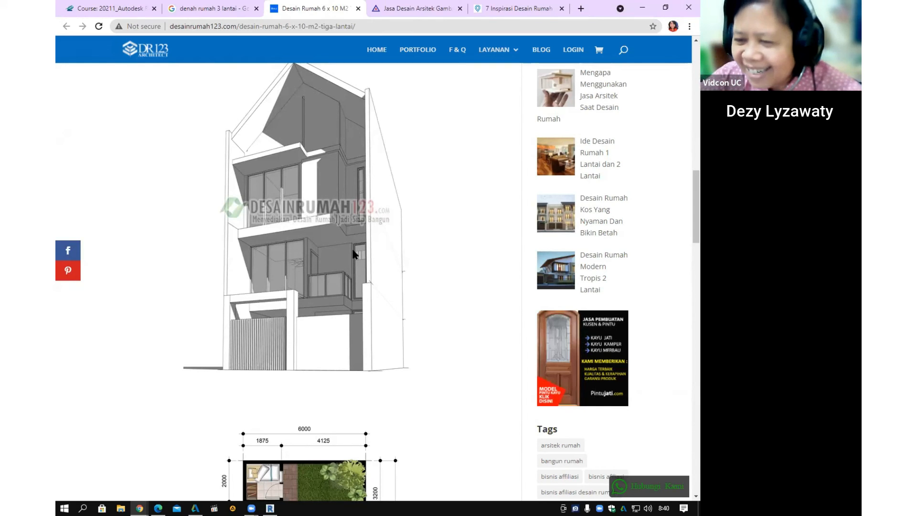
{"action": "scroll", "coordinate": [406, 293], "scroll_direction": "down", "scroll_amount": 6}
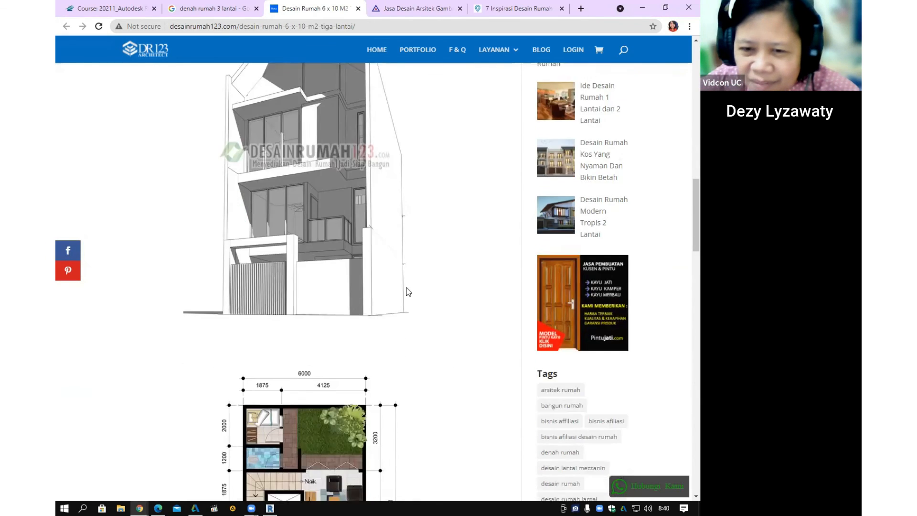
{"action": "scroll", "coordinate": [406, 287], "scroll_direction": "up", "scroll_amount": 5}
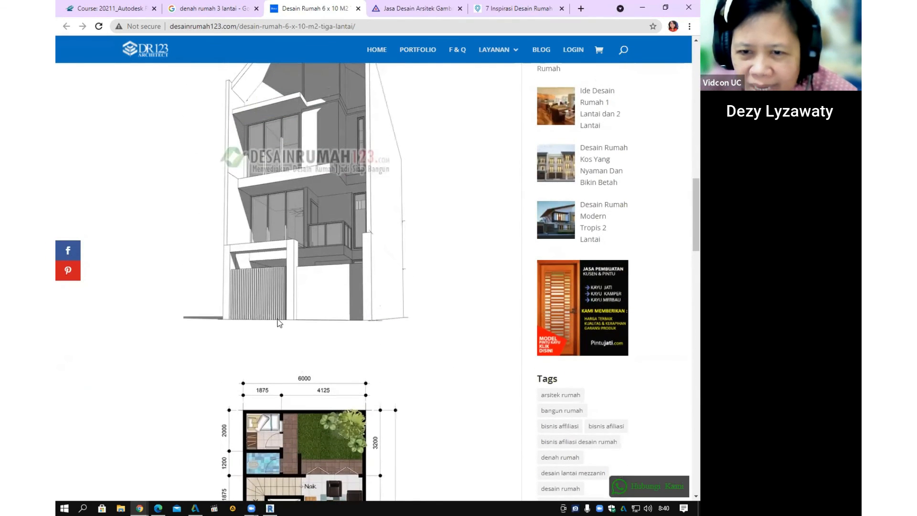
{"action": "scroll", "coordinate": [317, 254], "scroll_direction": "up", "scroll_amount": 3, "text": "ctrl"}
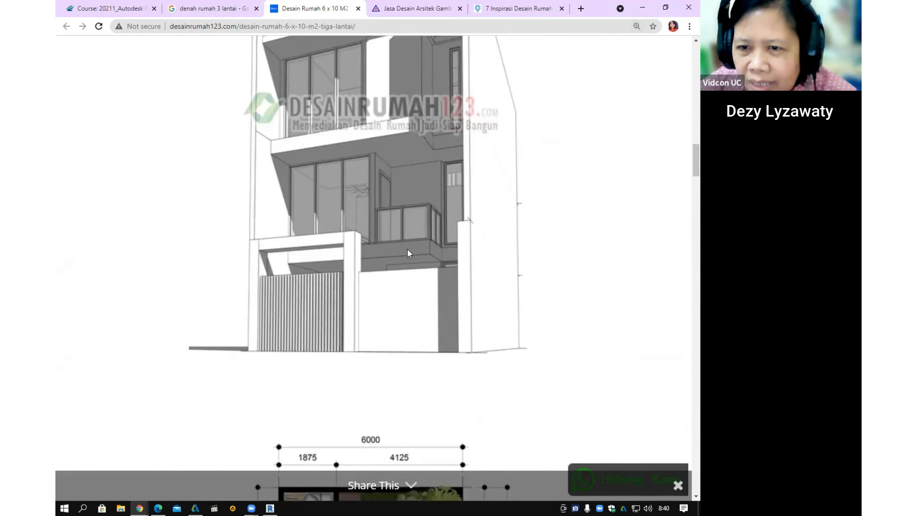
{"action": "scroll", "coordinate": [409, 254], "scroll_direction": "down", "scroll_amount": 2}
{"action": "scroll", "coordinate": [409, 254], "scroll_direction": "up", "scroll_amount": 3}
{"action": "scroll", "coordinate": [409, 254], "scroll_direction": "up", "scroll_amount": 3}
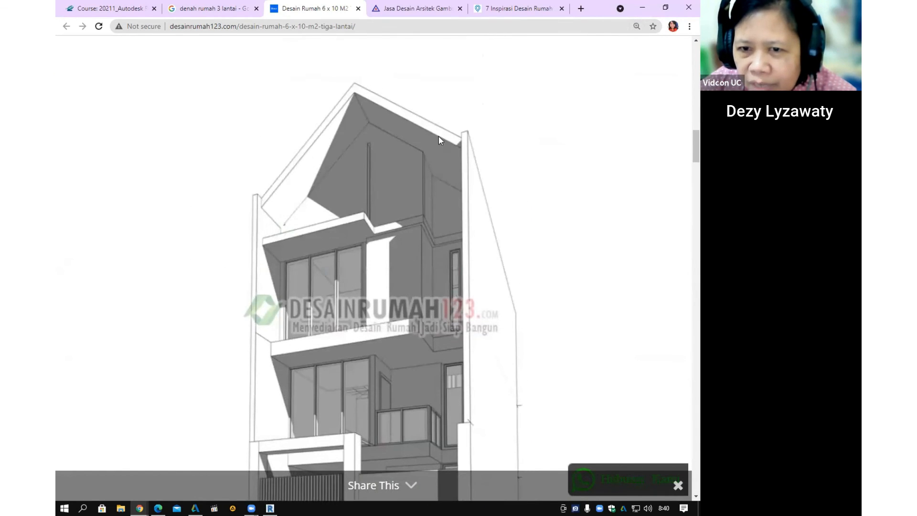
{"action": "scroll", "coordinate": [382, 299], "scroll_direction": "down", "scroll_amount": 3}
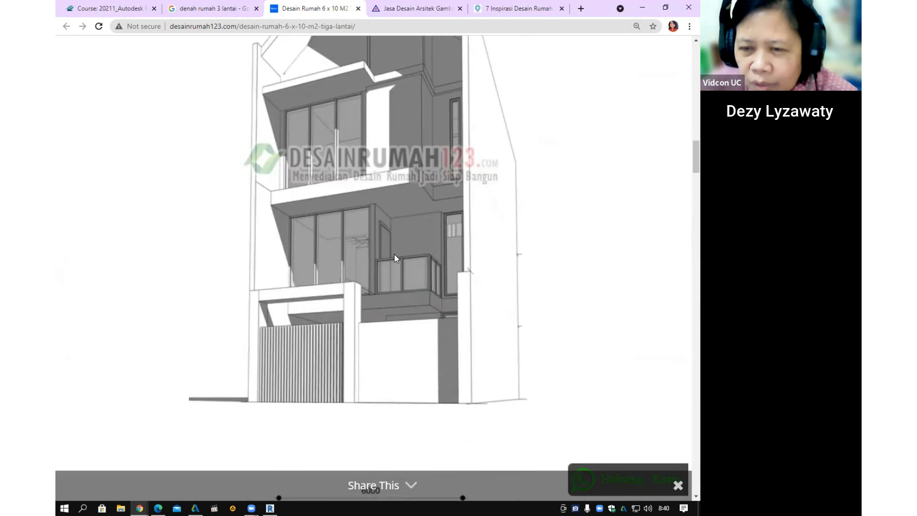
{"action": "scroll", "coordinate": [394, 258], "scroll_direction": "down", "scroll_amount": 20}
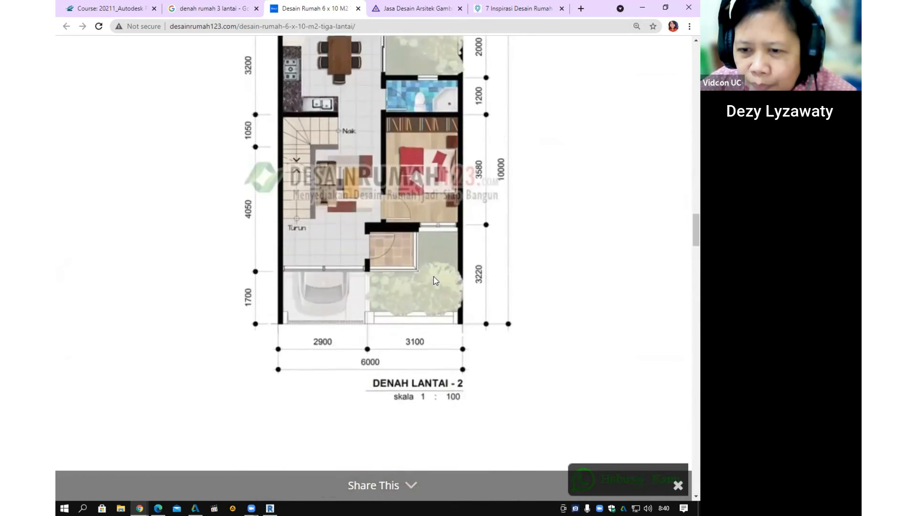